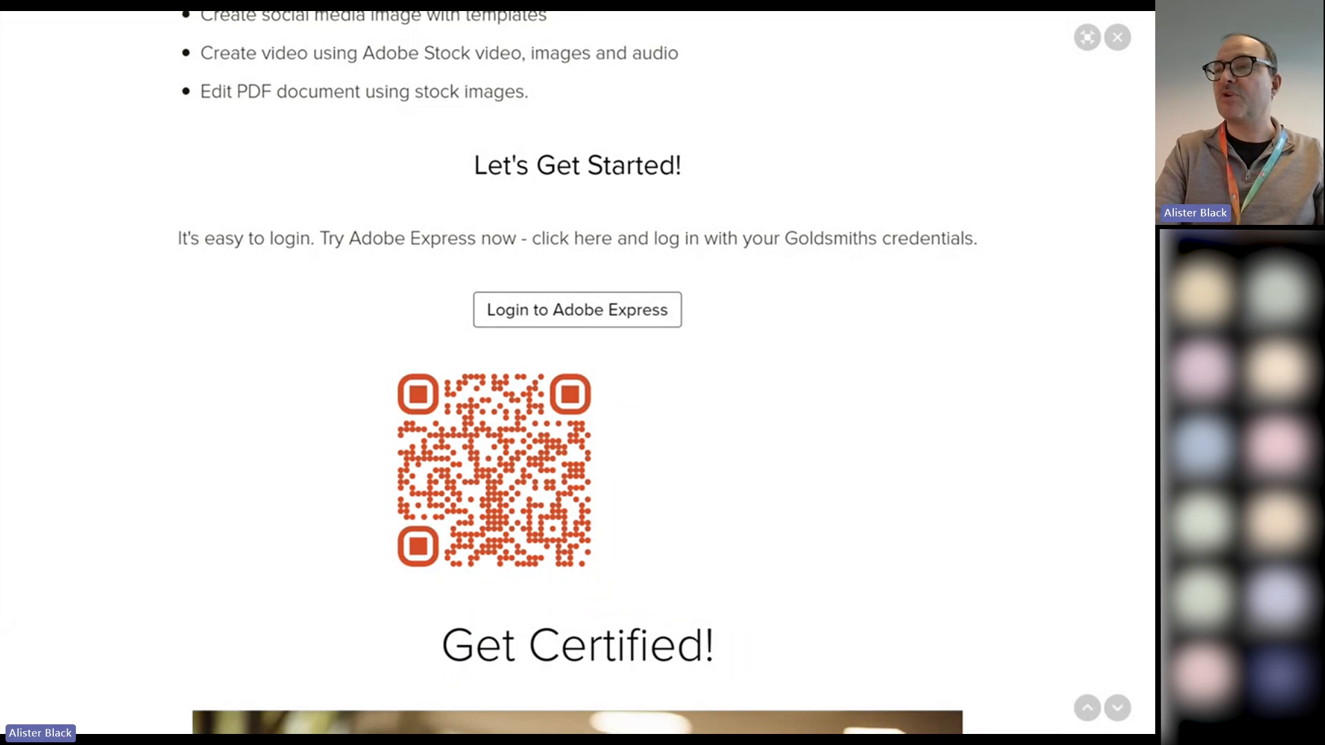
Step: Exit the webpage presentation and switch to the Adobe Express home page
{"action": "mouse_move", "coordinate": [1150, 305]}
{"action": "left_mouse_down"}
{"action": "mouse_move", "coordinate": [1149, 322]}
{"action": "mouse_move", "coordinate": [1150, 293]}
{"action": "left_mouse_up"}
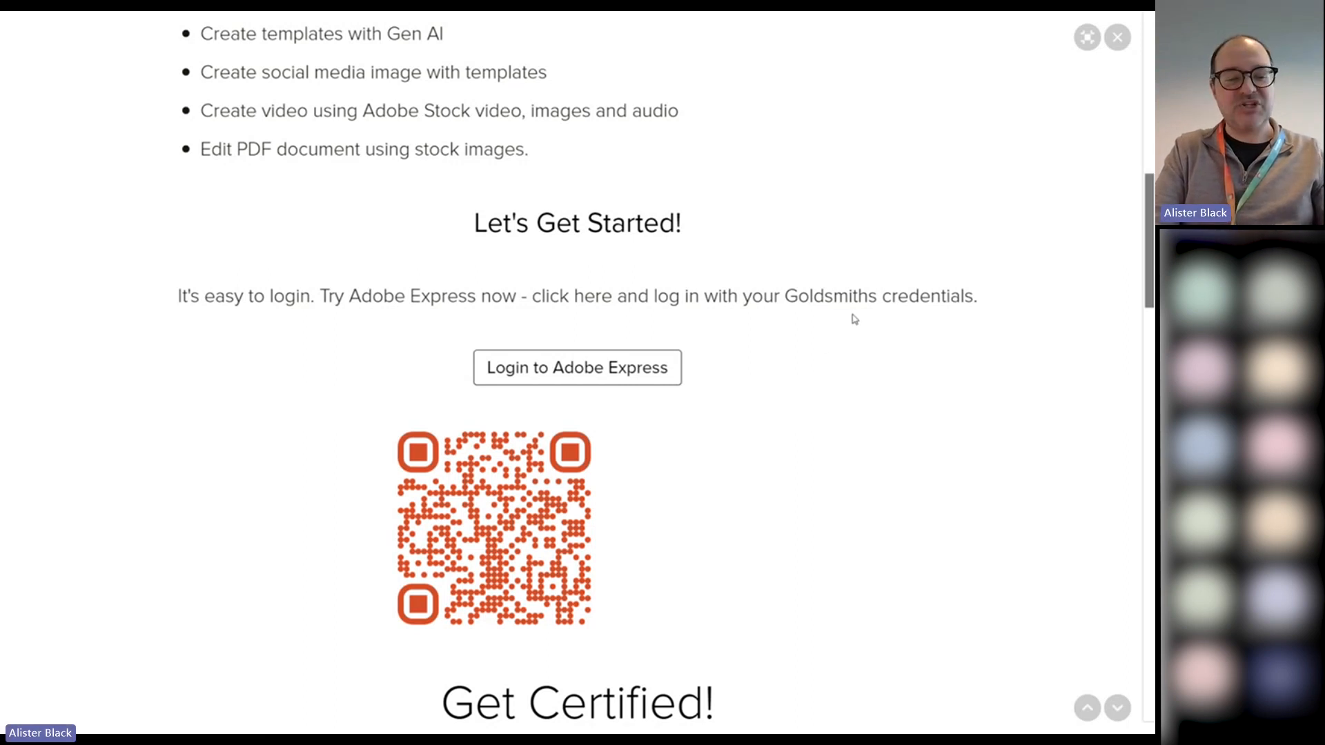
{"action": "key", "text": "Escape"}
{"action": "key", "text": "Escape"}
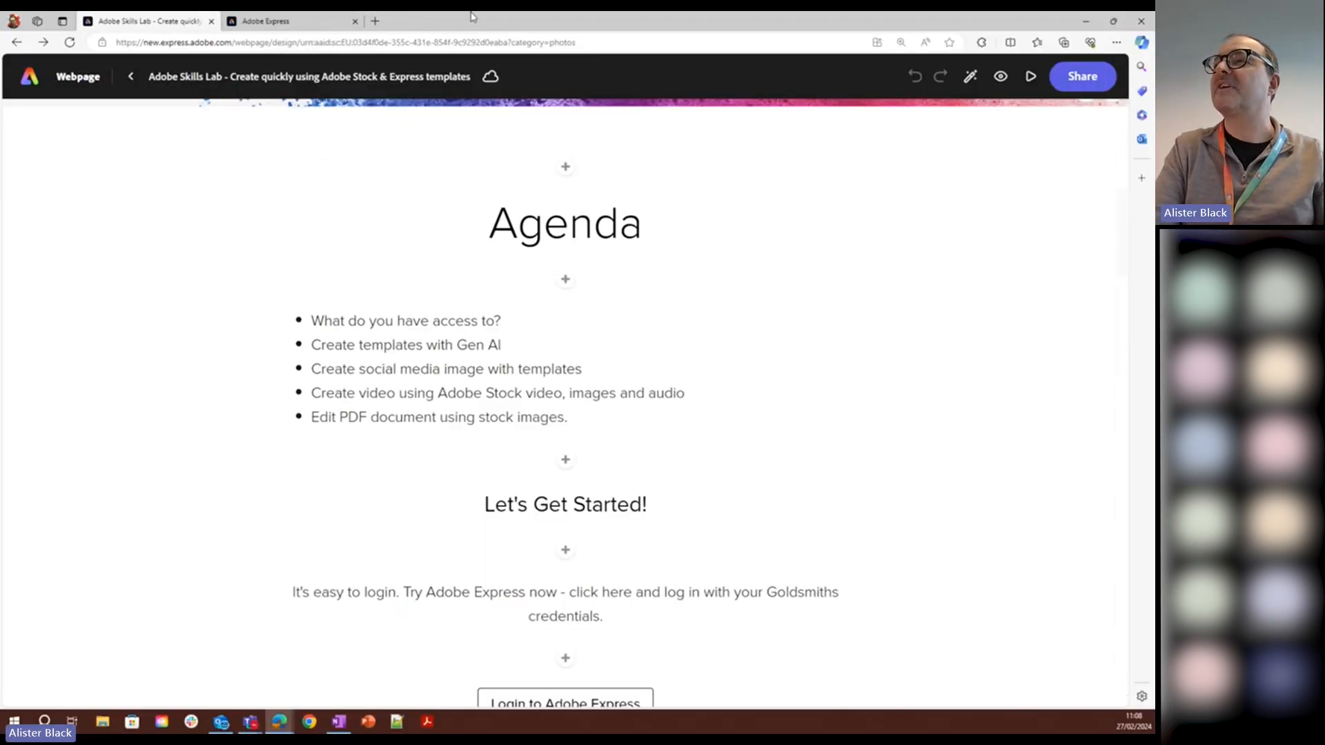
{"action": "left_click", "coordinate": [283, 24]}
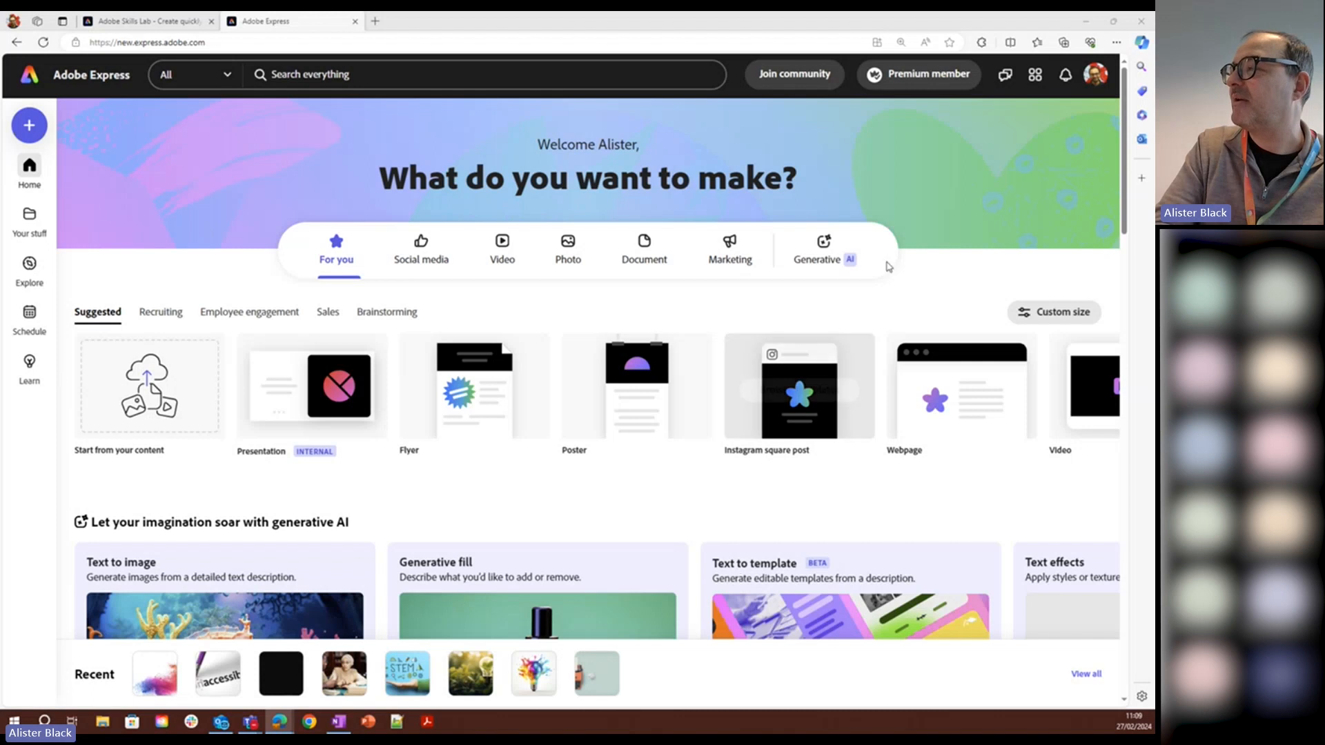
Step: Generate templates from the description "Flyer for university women's soccer team, colours gold and black" and open the gold-and-black shirt design
{"action": "left_click", "coordinate": [823, 246]}
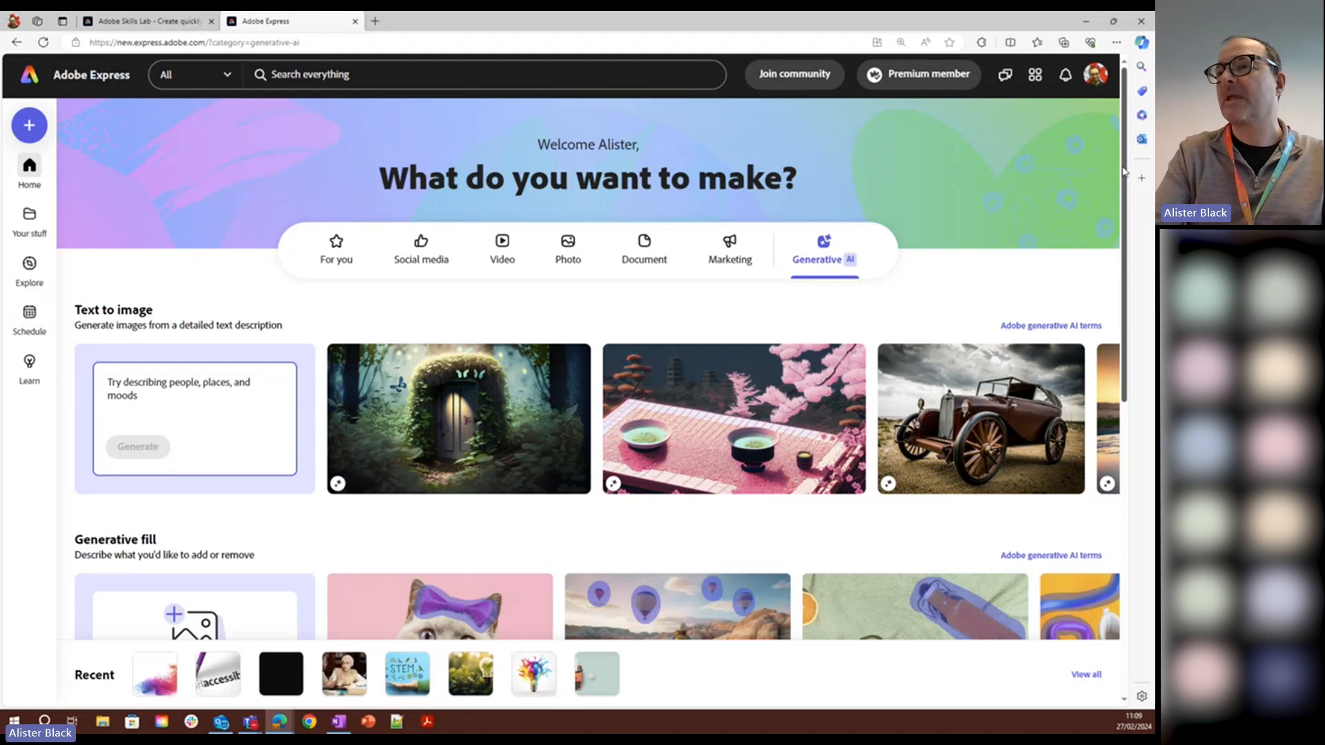
{"action": "left_click_drag", "start_coordinate": [1123, 171], "coordinate": [1124, 371]}
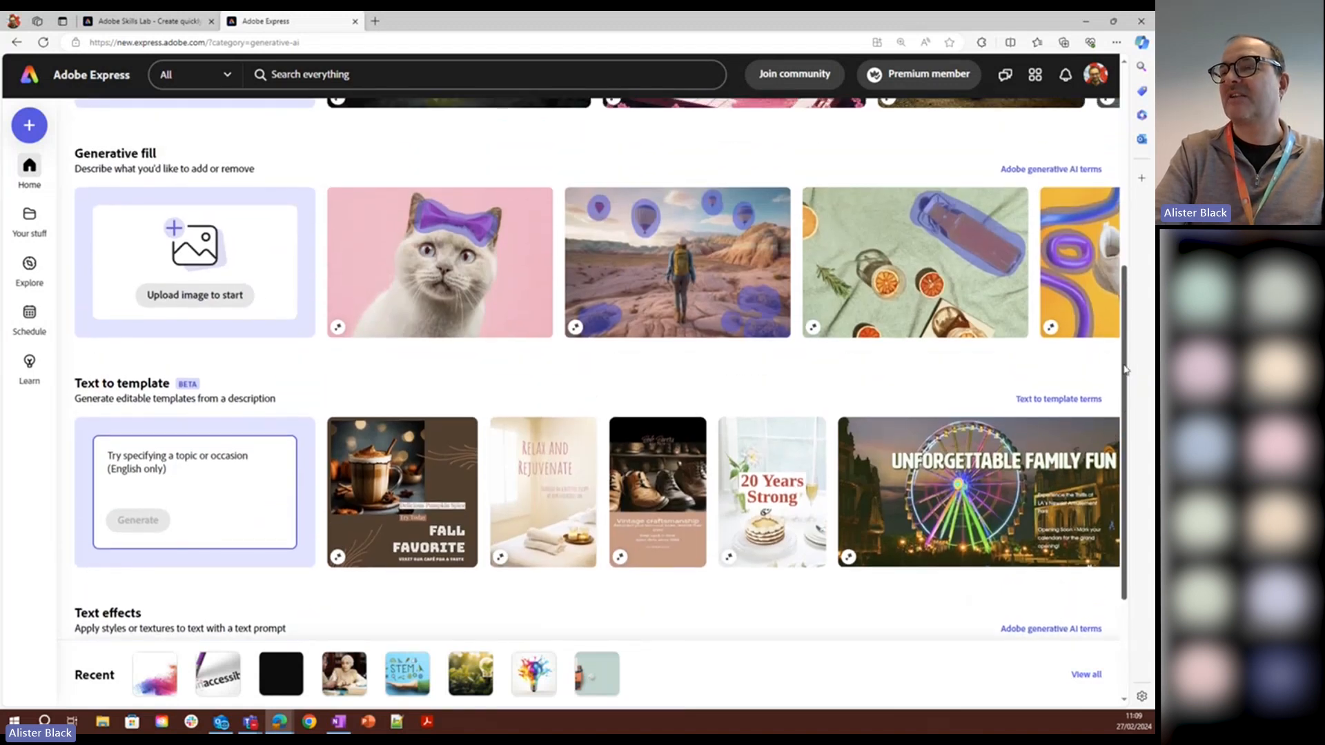
{"action": "left_click", "coordinate": [200, 457]}
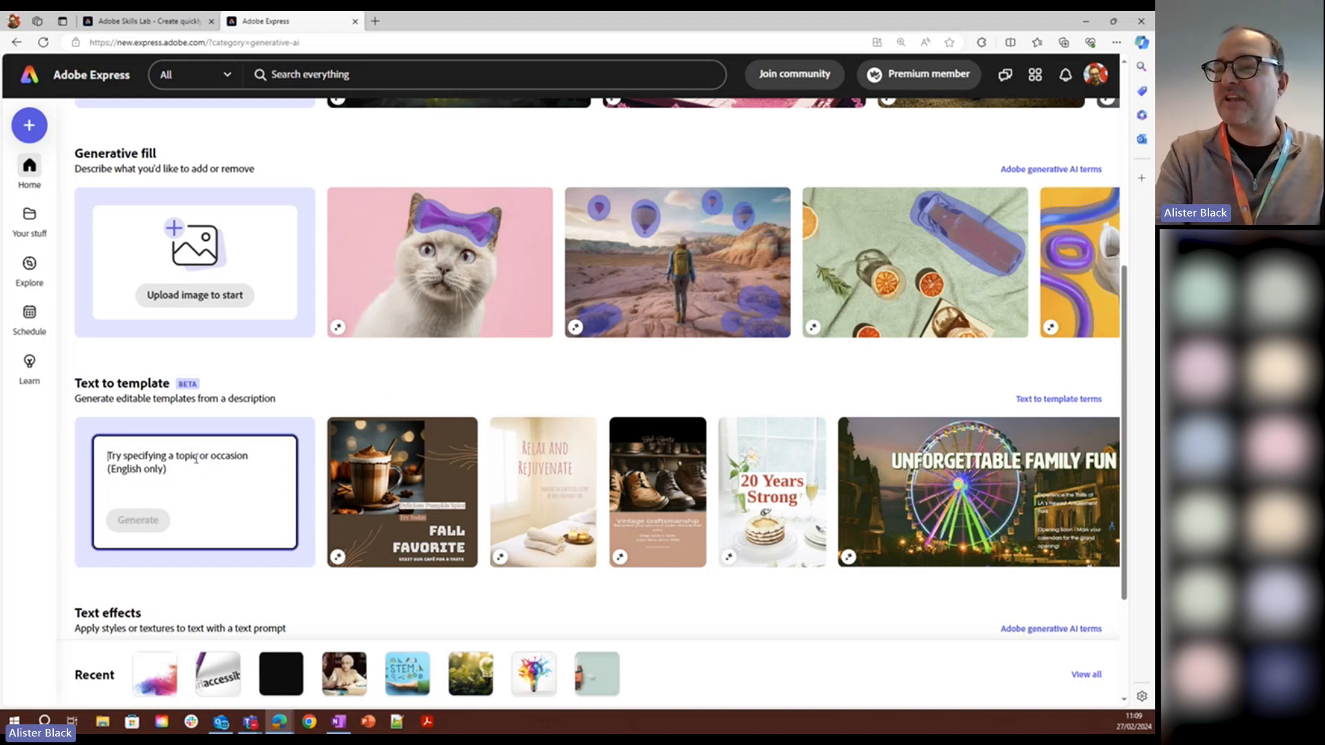
{"action": "type", "text": "Flyer for university women's soccer team, colours gold and black"}
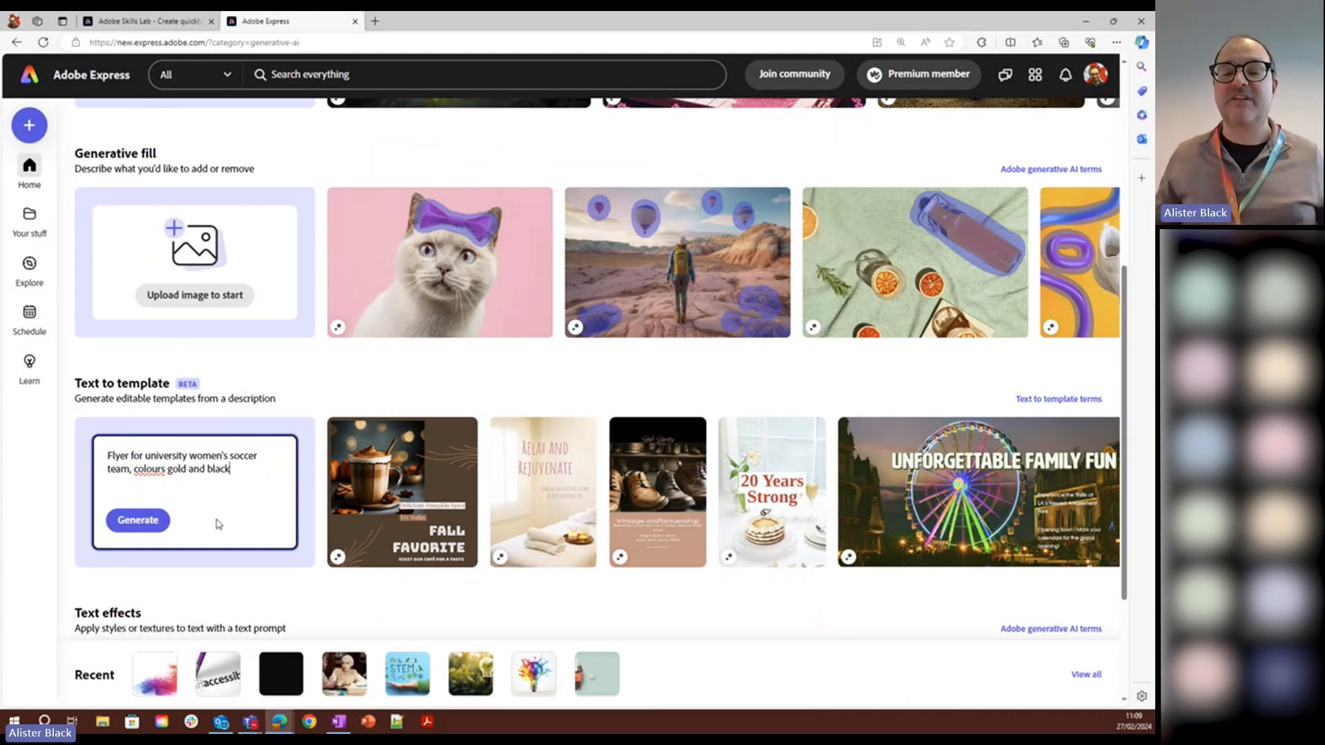
{"action": "left_click", "coordinate": [160, 519]}
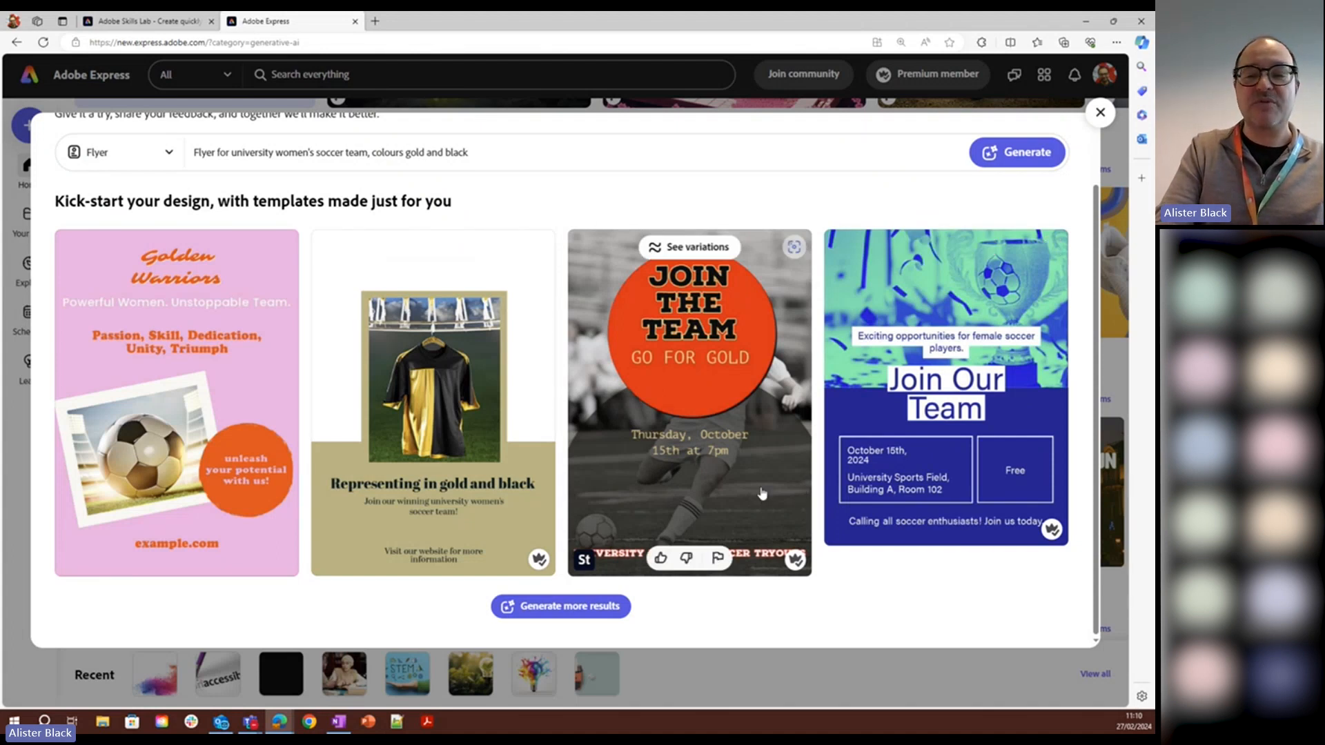
{"action": "left_click", "coordinate": [465, 388]}
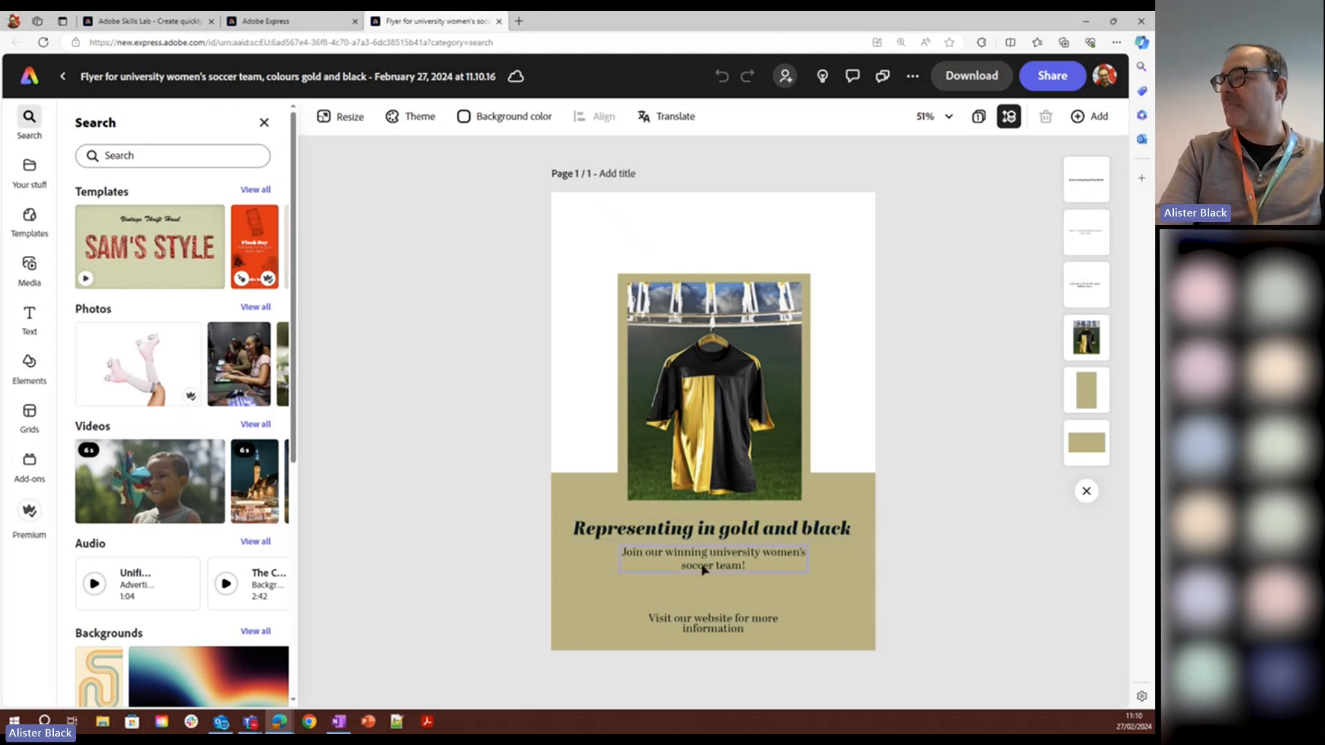
Step: Replace the website line at the foot of the flyer with "Next Match on Saturday, contact for tickets"
{"action": "left_click", "coordinate": [699, 625]}
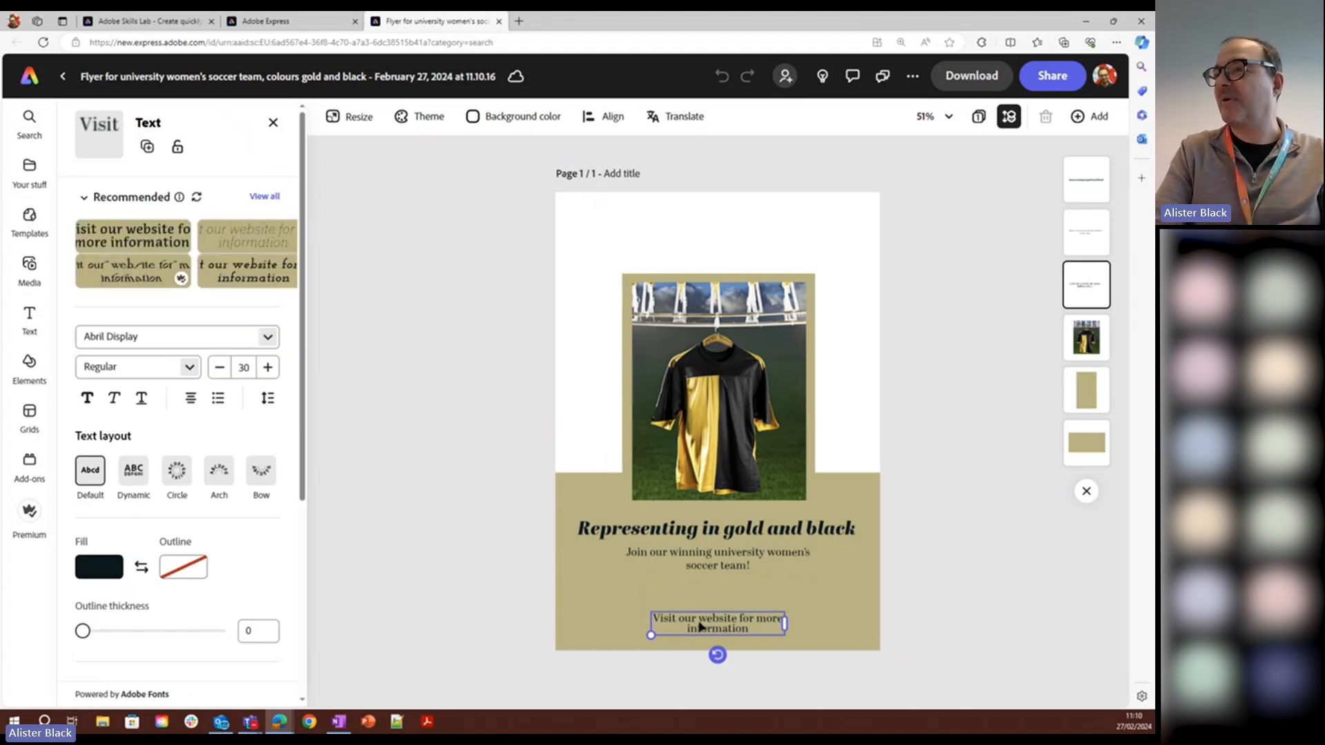
{"action": "double_click", "coordinate": [699, 624]}
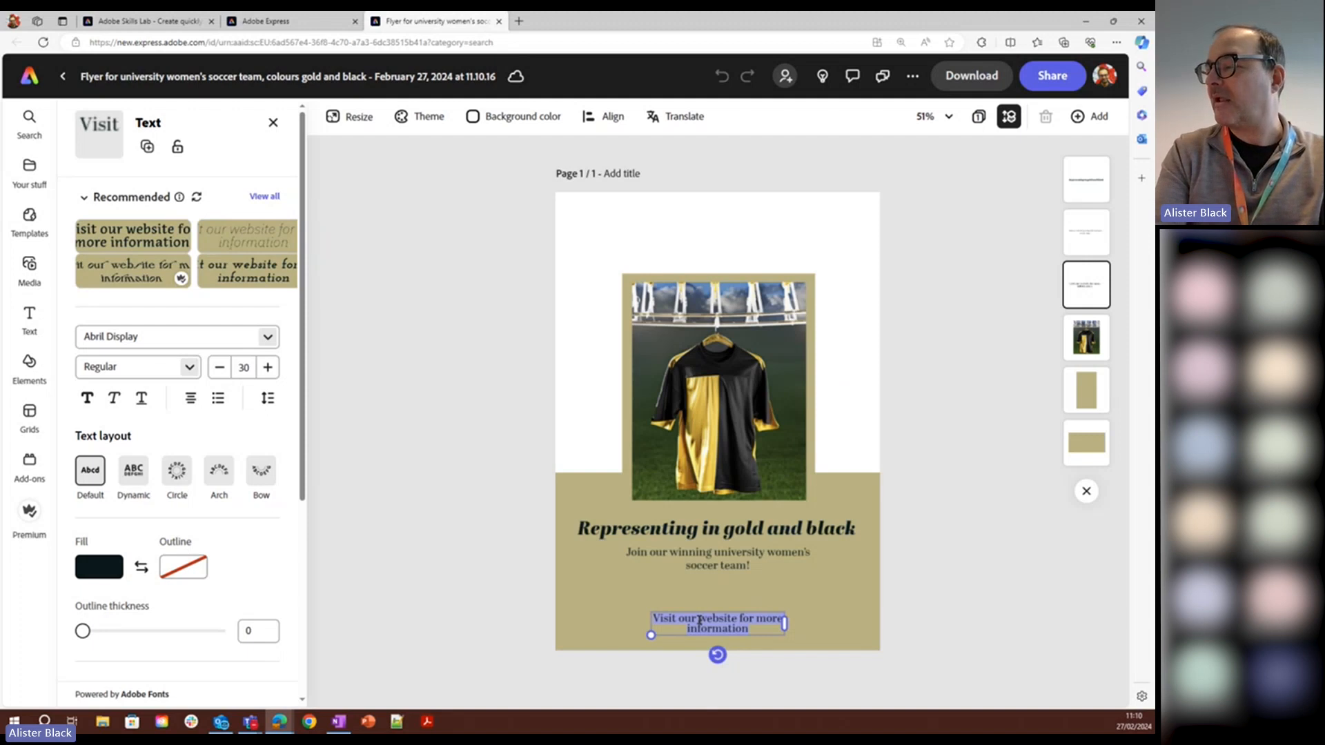
{"action": "type", "text": "Nex"}
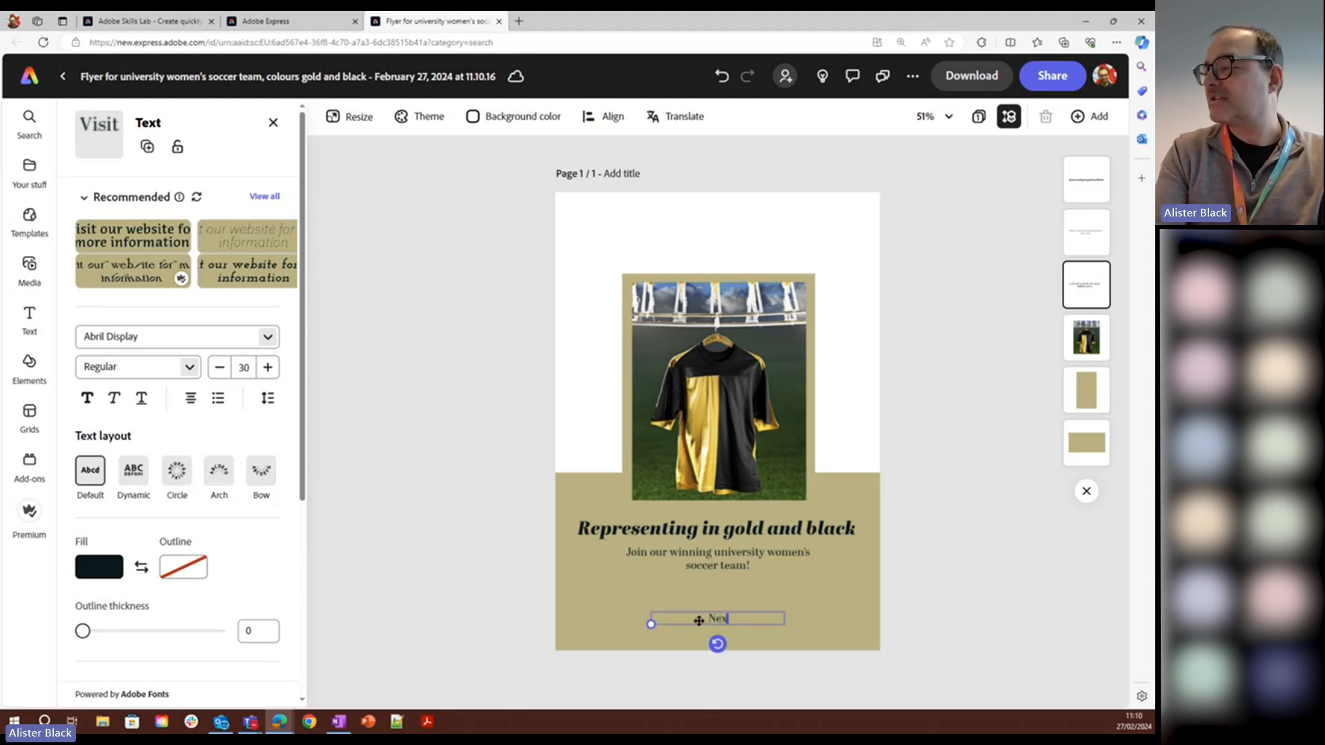
{"action": "type", "text": "t Match on S"}
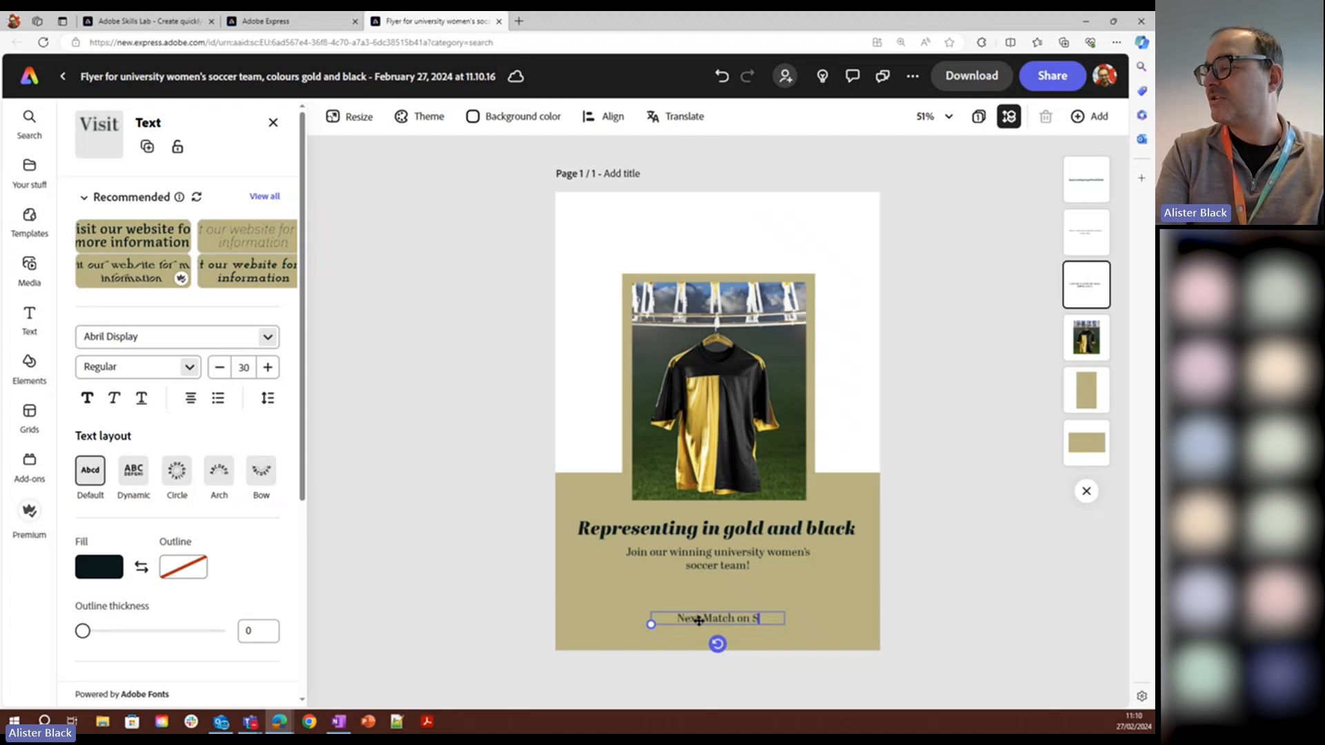
{"action": "type", "text": "aturday."}
{"action": "type", "text": "contac"}
{"action": "type", "text": "t for tic"}
{"action": "type", "text": "kets"}
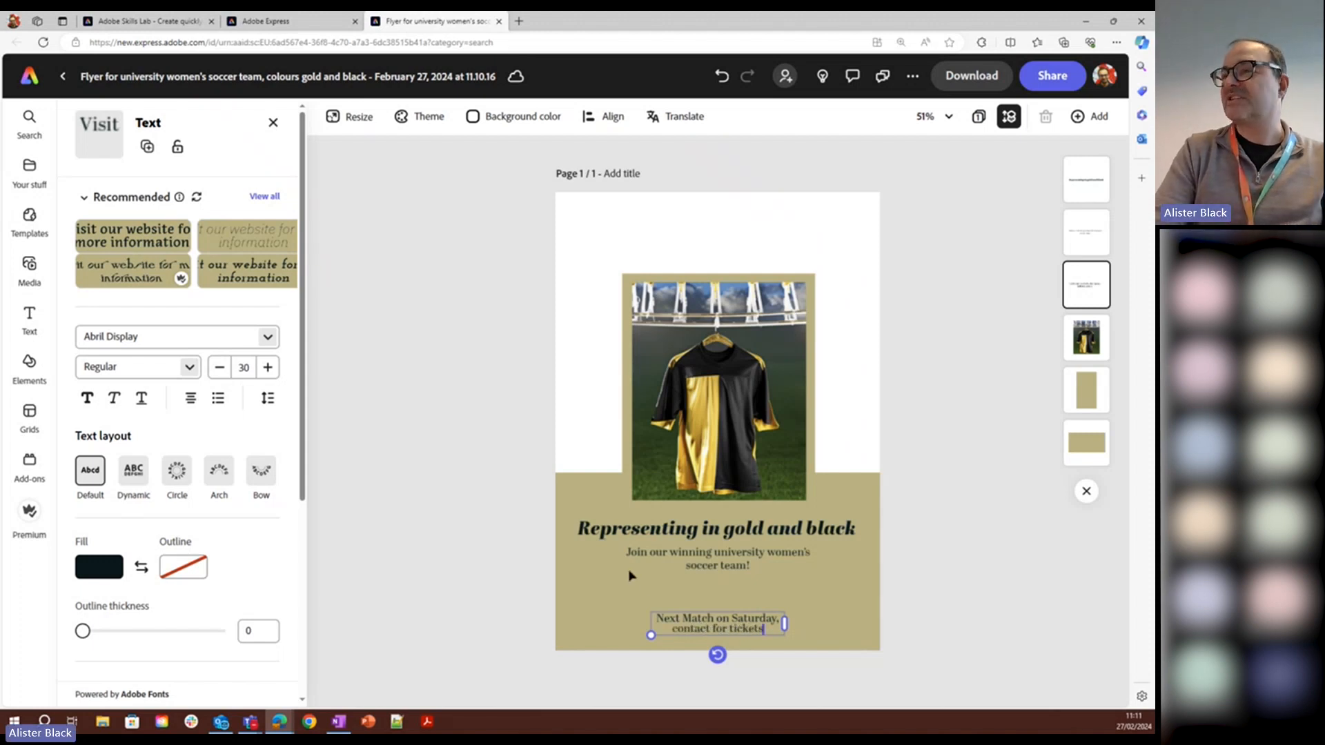
Step: Set the font of the flyer's match and ticket text to Aaux Next
{"action": "triple_click", "coordinate": [683, 629]}
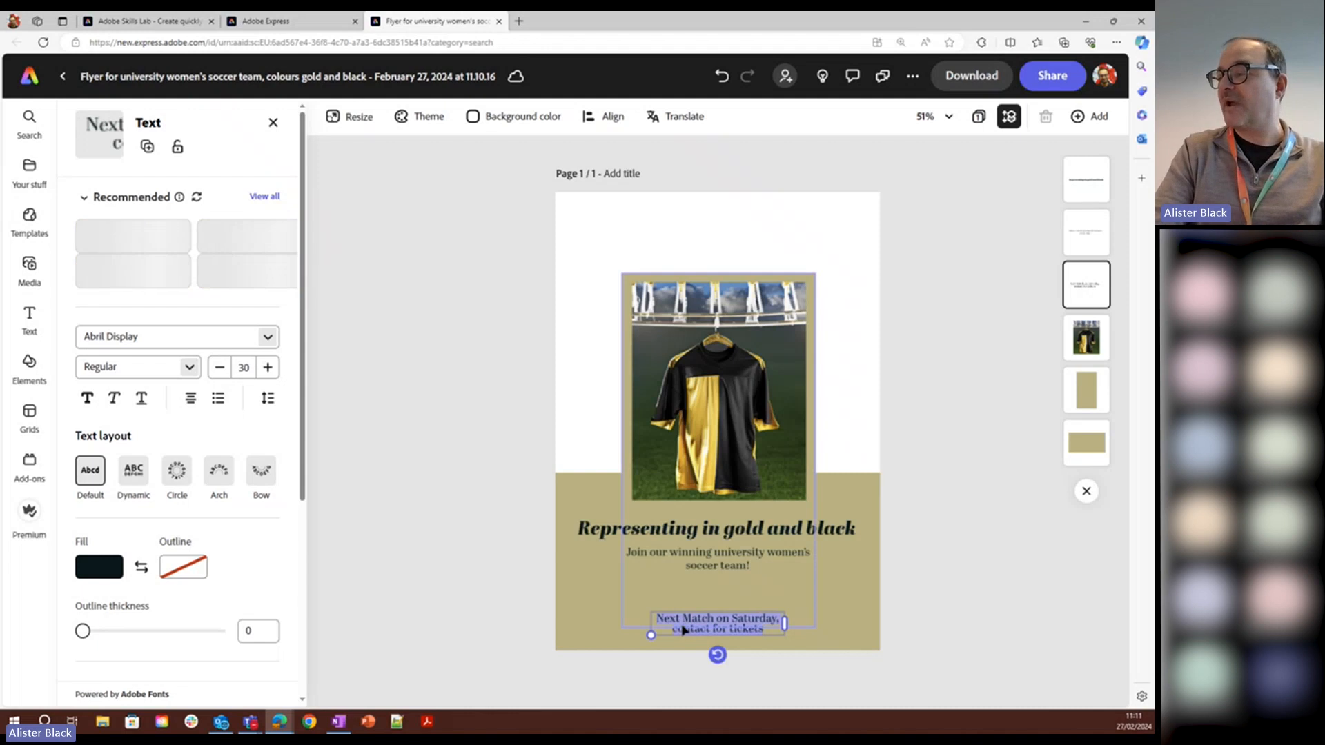
{"action": "left_click", "coordinate": [268, 338]}
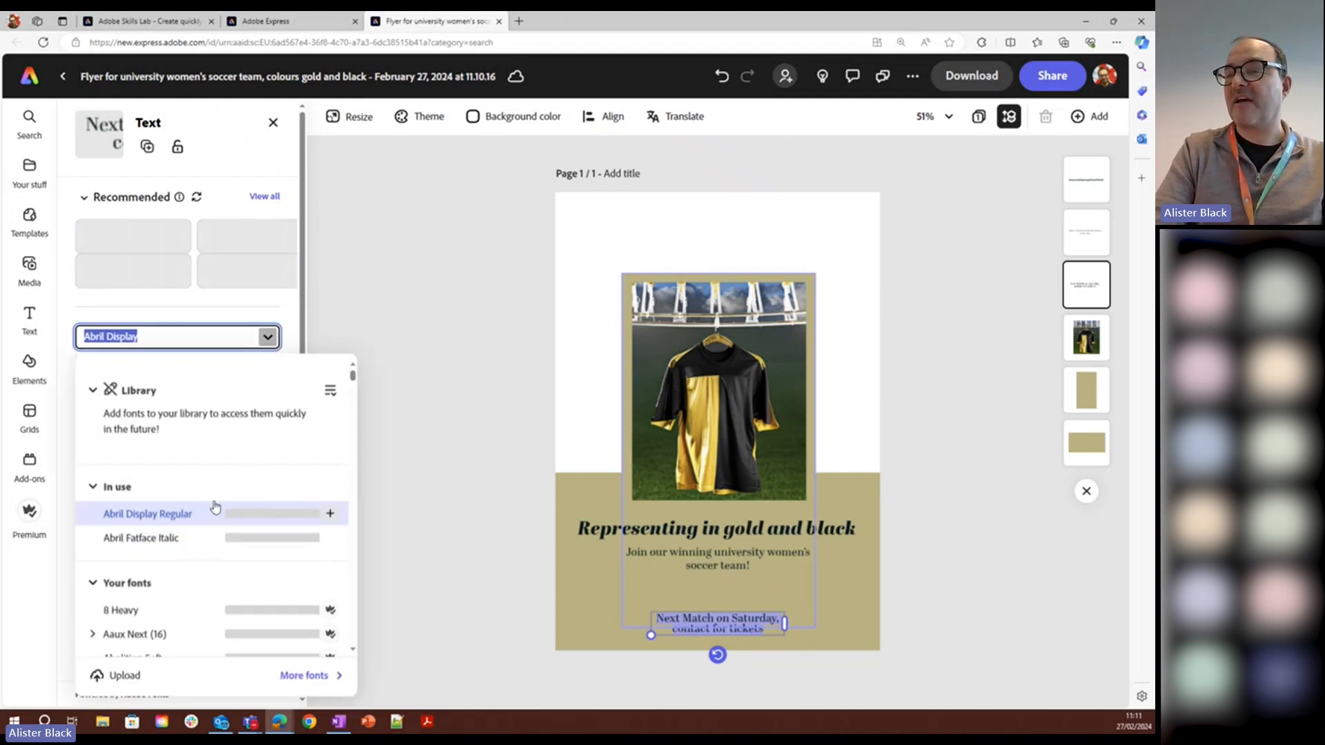
{"action": "left_click", "coordinate": [118, 634]}
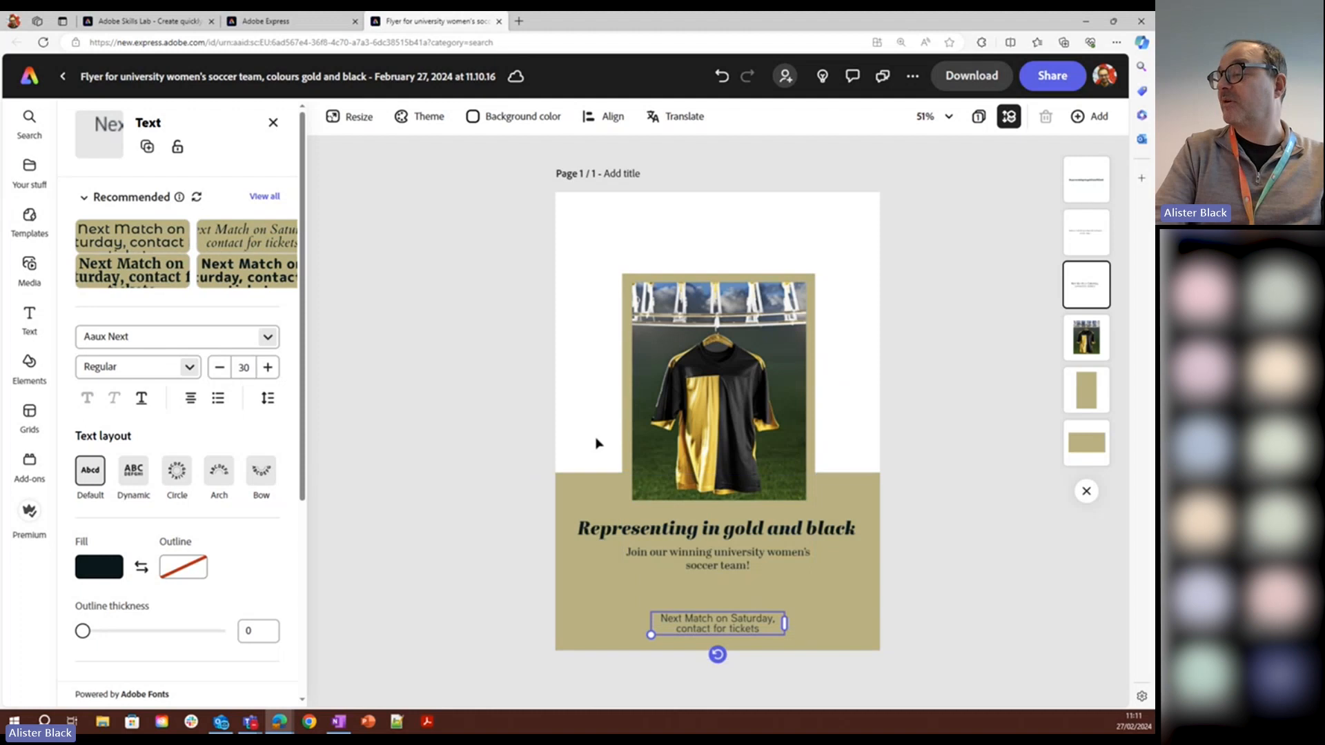
{"action": "key", "text": "Escape"}
Step: Remove the background from the flyer's shirt image
{"action": "left_click", "coordinate": [697, 438]}
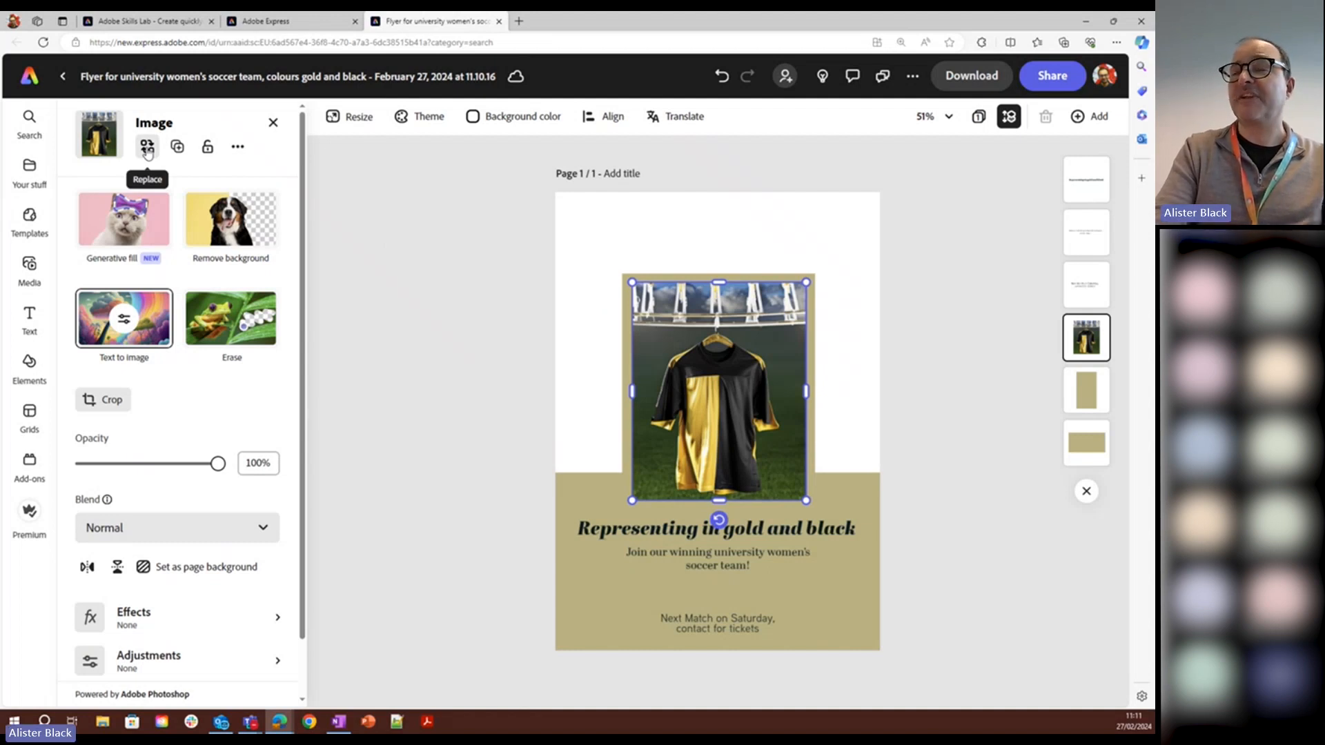
{"action": "left_click", "coordinate": [237, 207]}
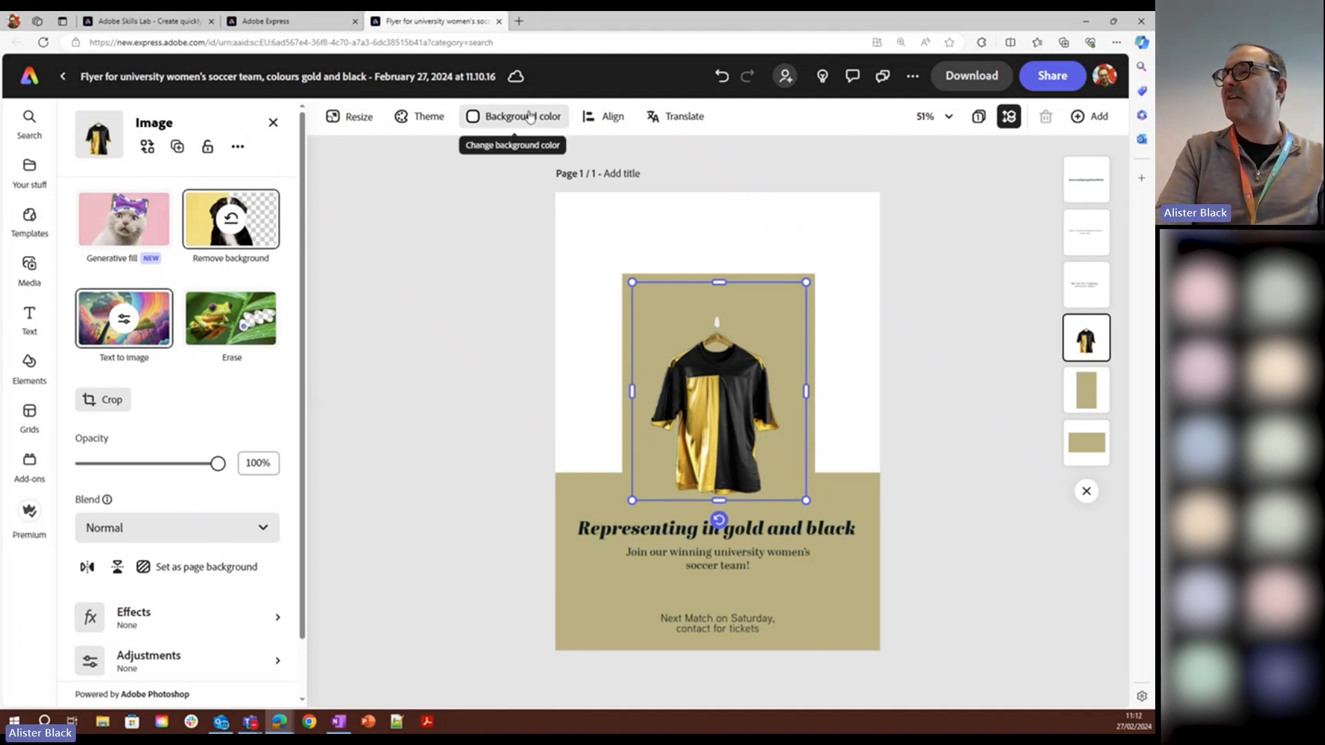
Step: Search the stock photos for "womens soccer" and replace the shirt image with the portrait of a woman holding a blue-and-white ball
{"action": "left_click", "coordinate": [147, 147]}
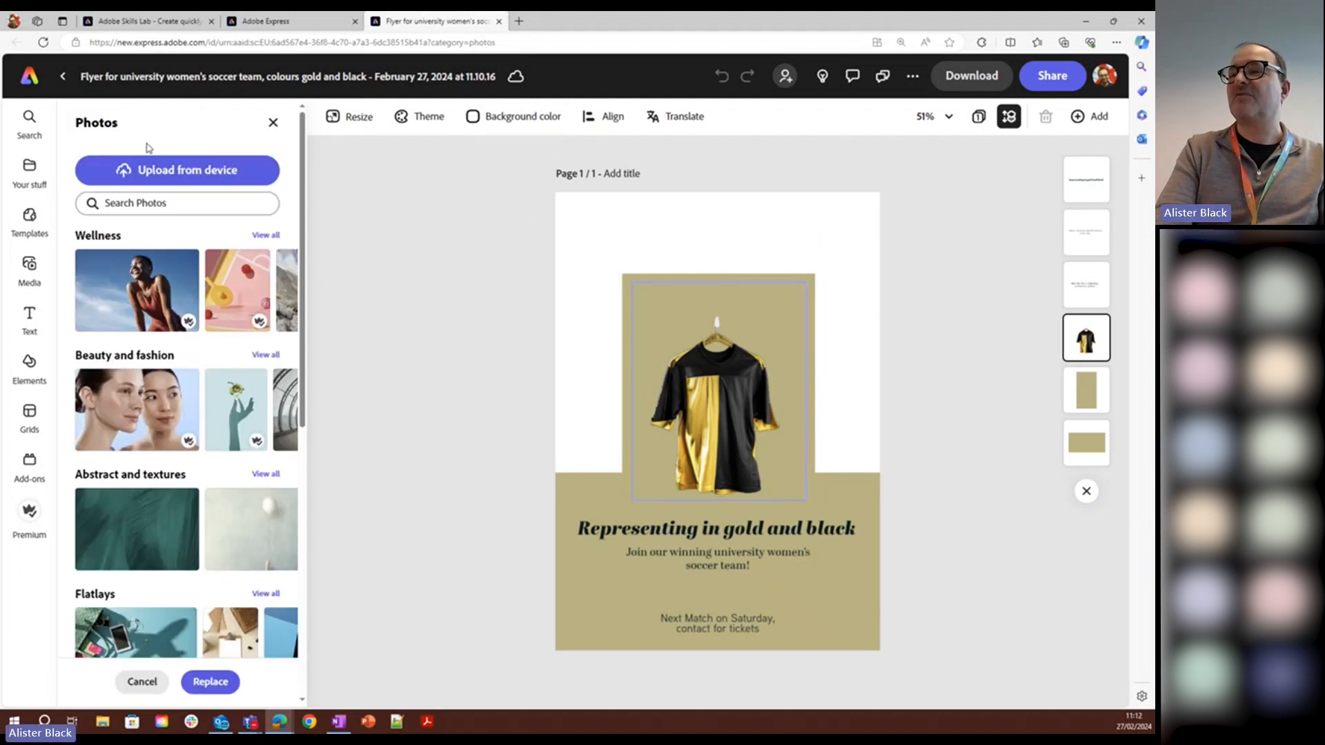
{"action": "left_click", "coordinate": [146, 203]}
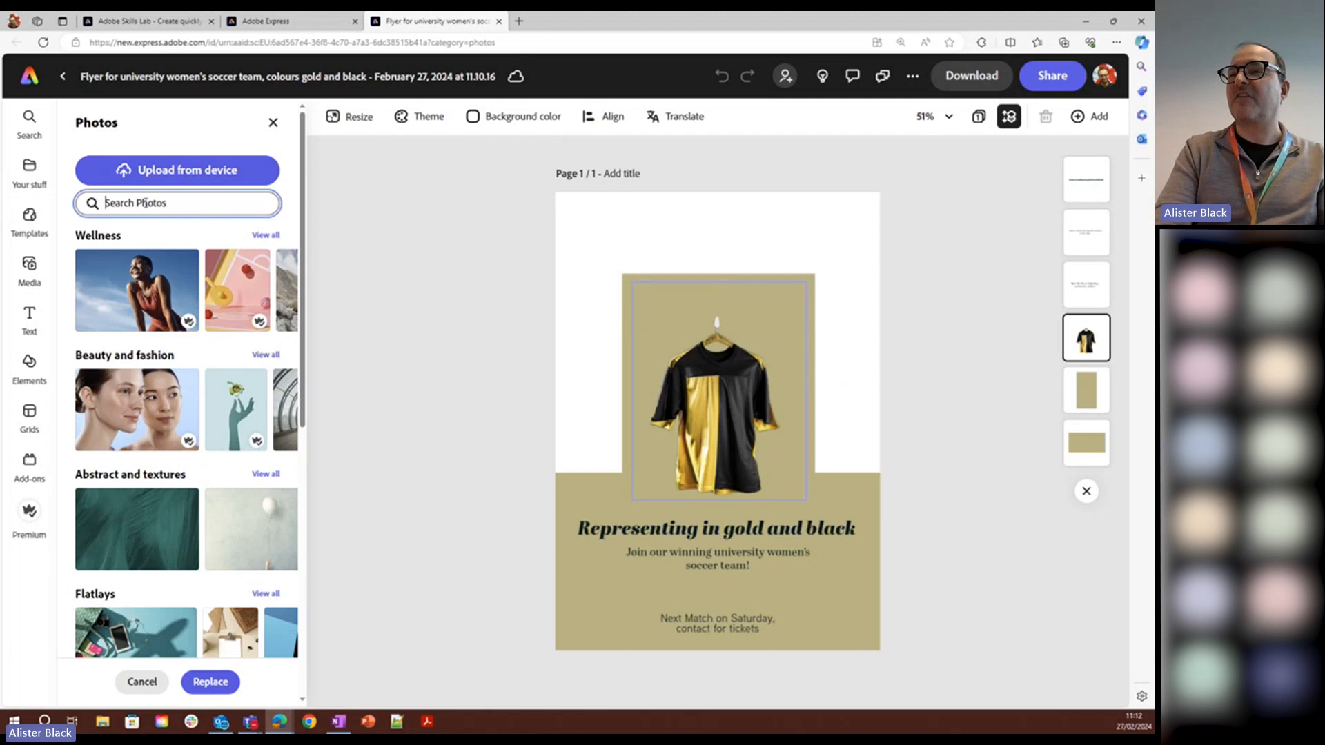
{"action": "type", "text": "w"}
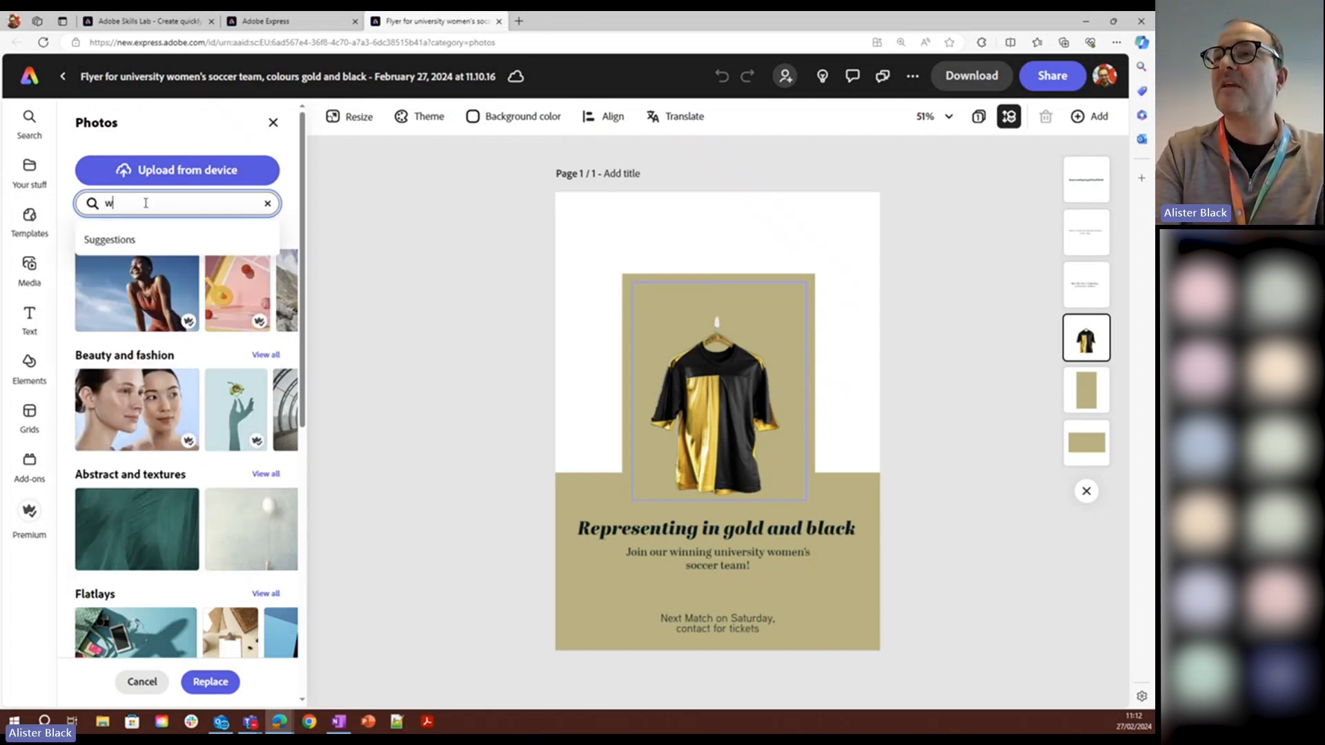
{"action": "type", "text": "omens soccer"}
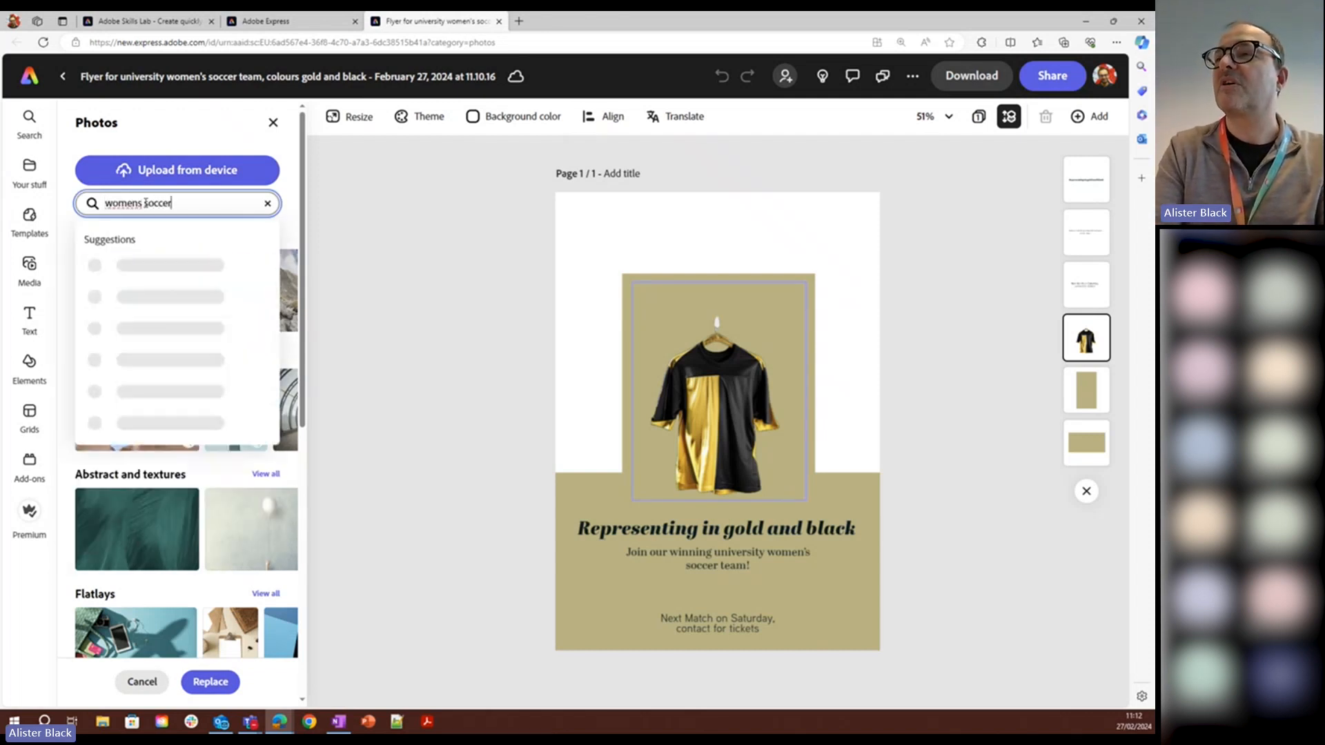
{"action": "key", "text": "Return"}
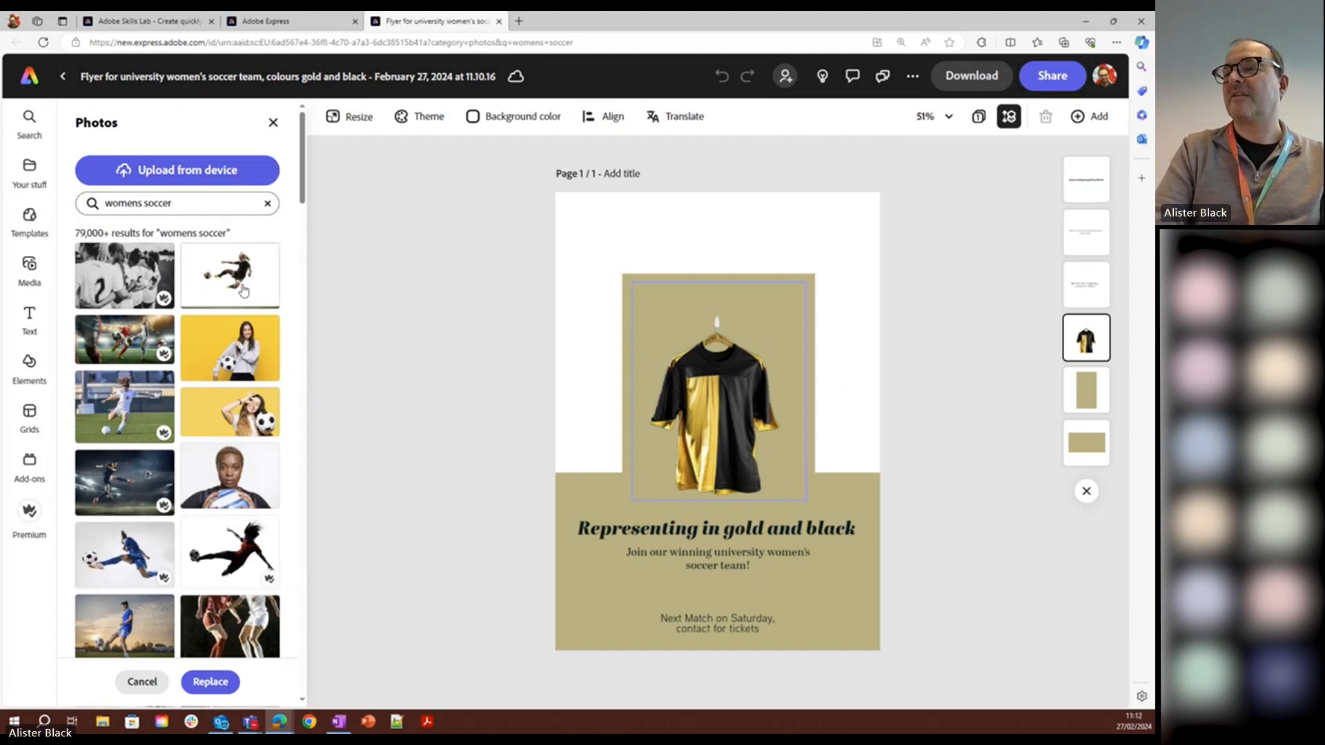
{"action": "left_click", "coordinate": [215, 476]}
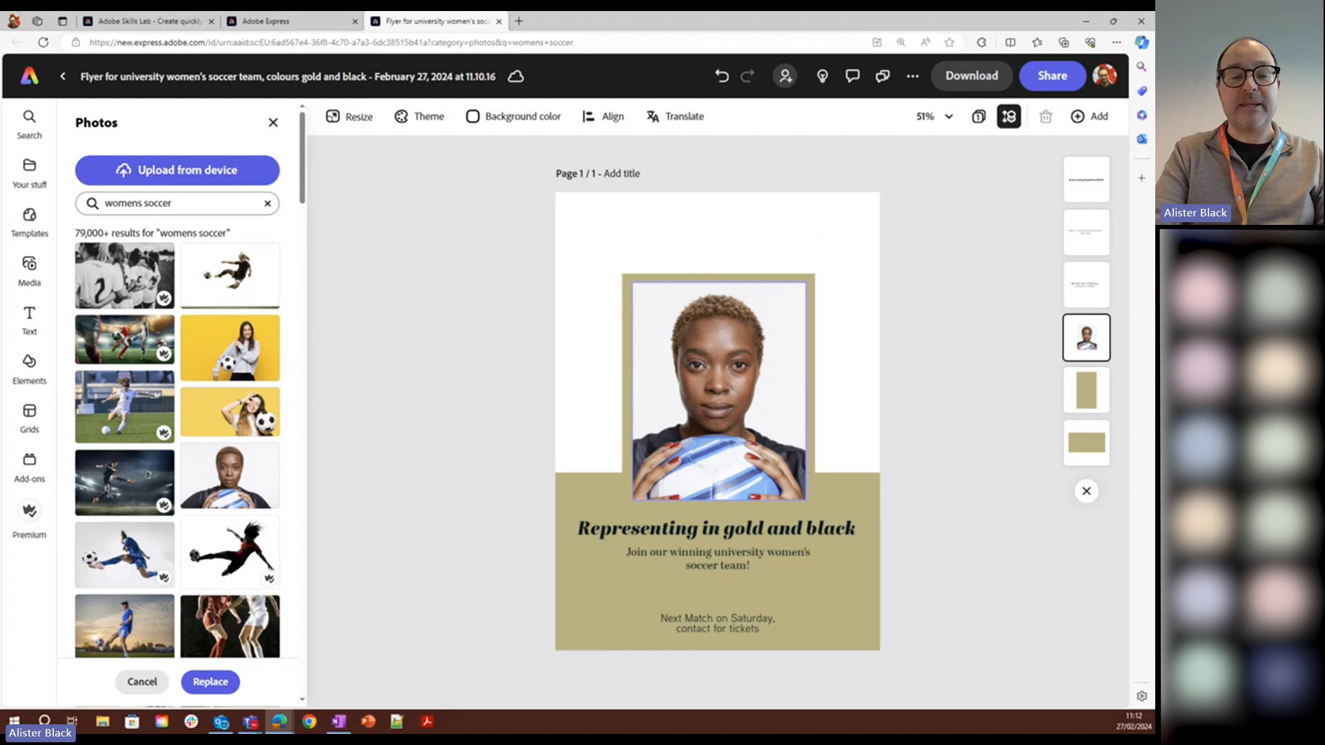
Step: Rename the flyer file as "soccertemplate" and deselect the photo
{"action": "left_click", "coordinate": [223, 77]}
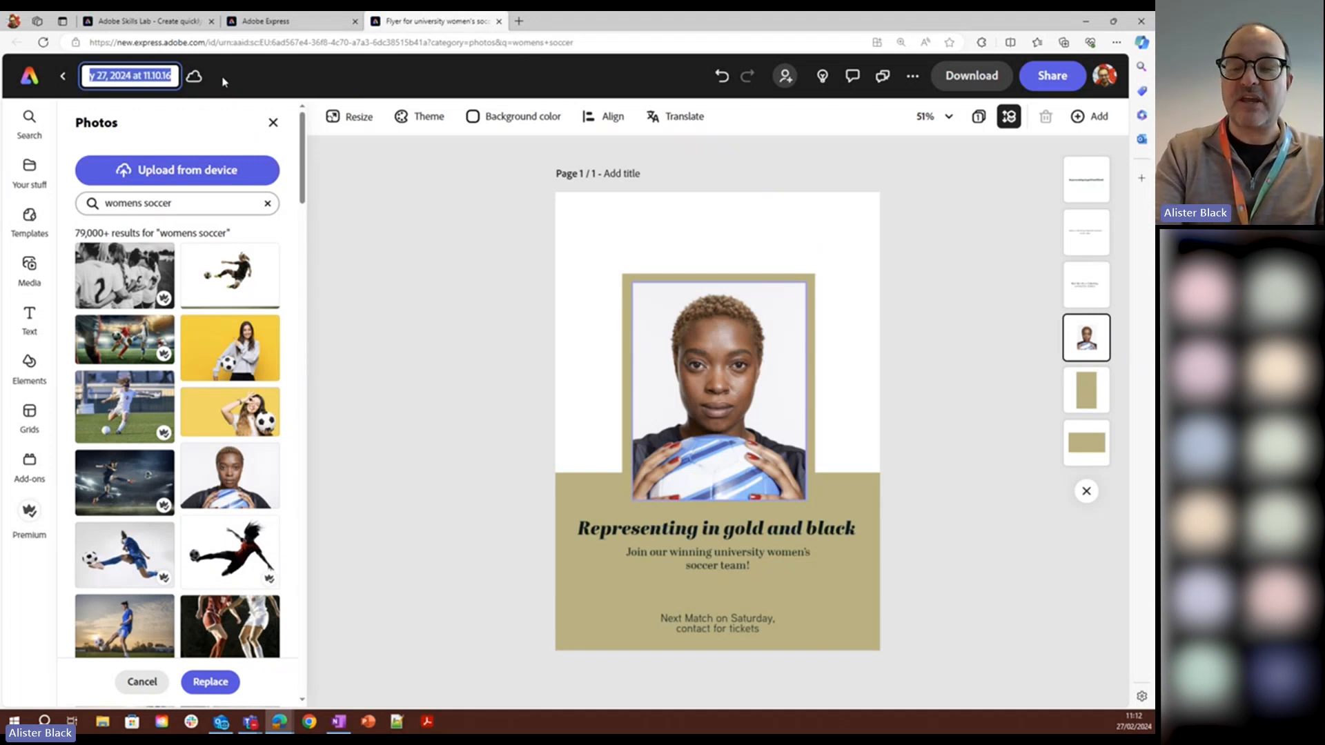
{"action": "type", "text": "soccertemplate"}
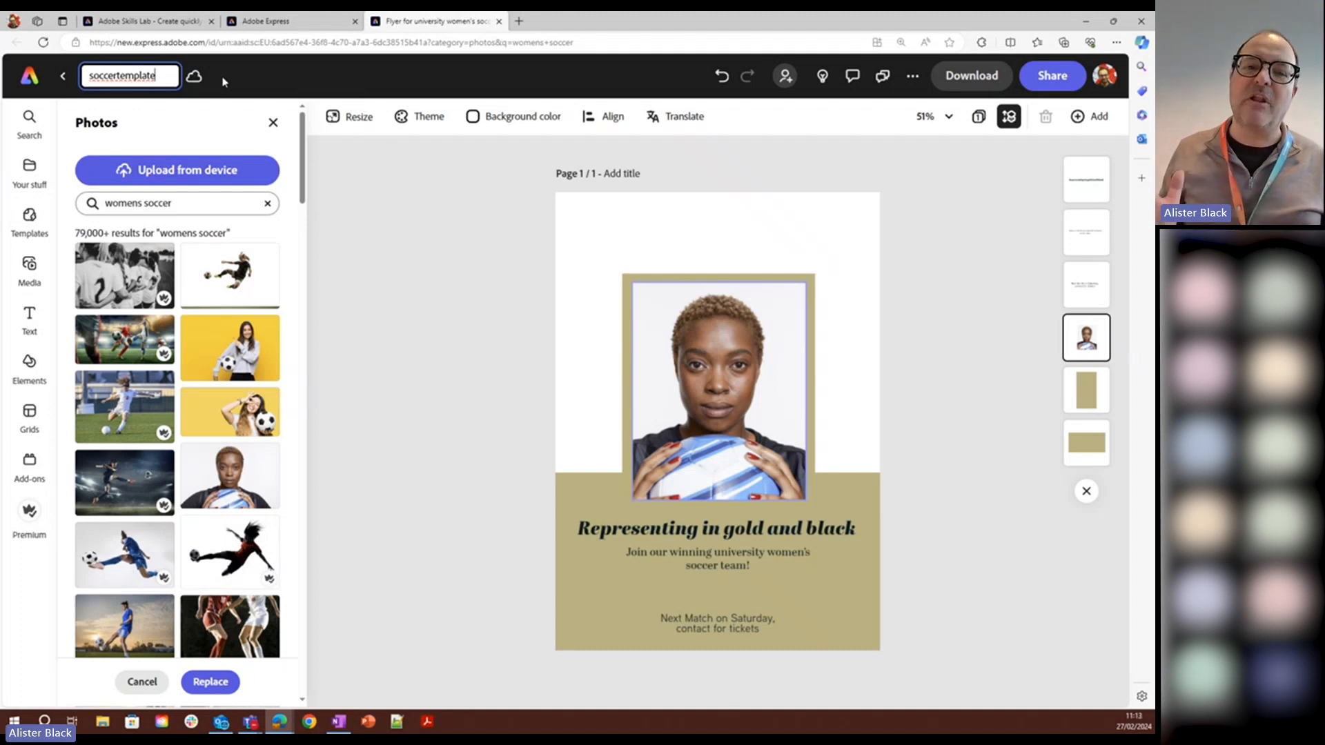
{"action": "left_click", "coordinate": [421, 262]}
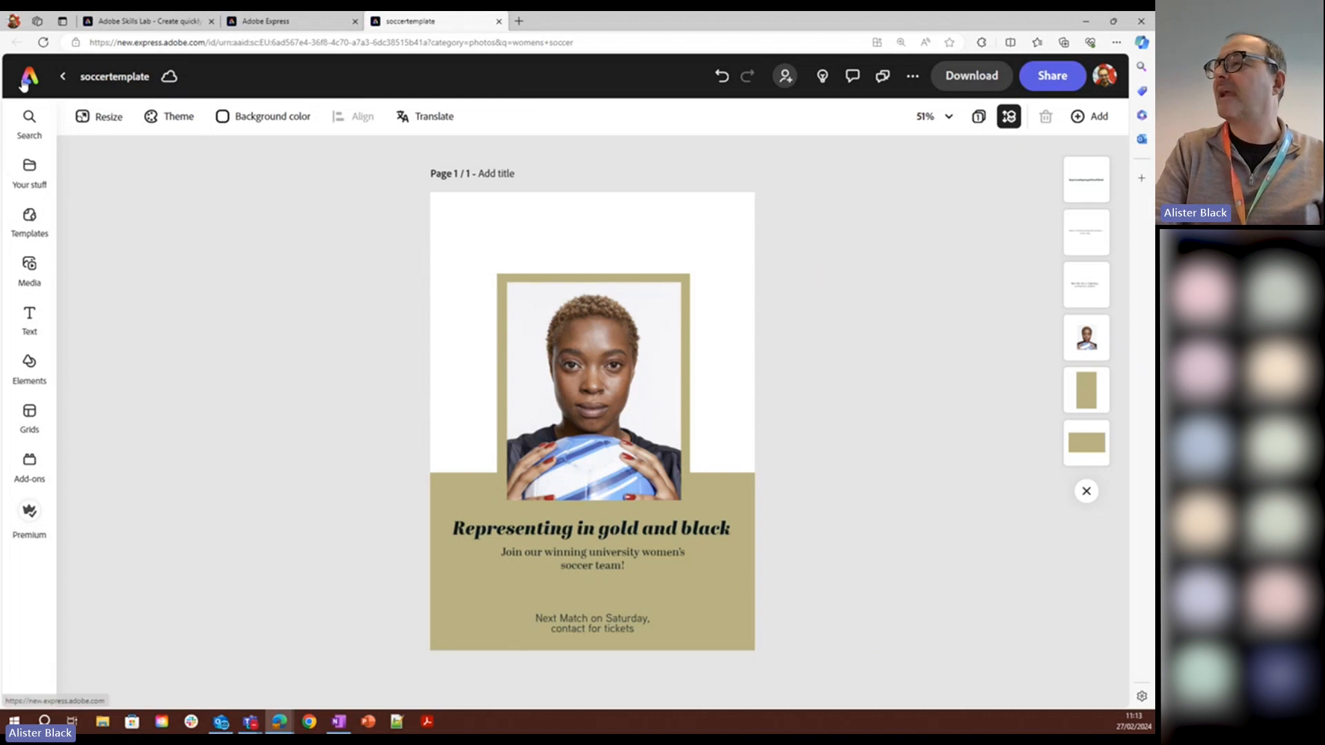
Step: Draft an edit invitation to a colleague with the message "please review", check the access options, and cancel the invitation
{"action": "mouse_move", "coordinate": [31, 176]}
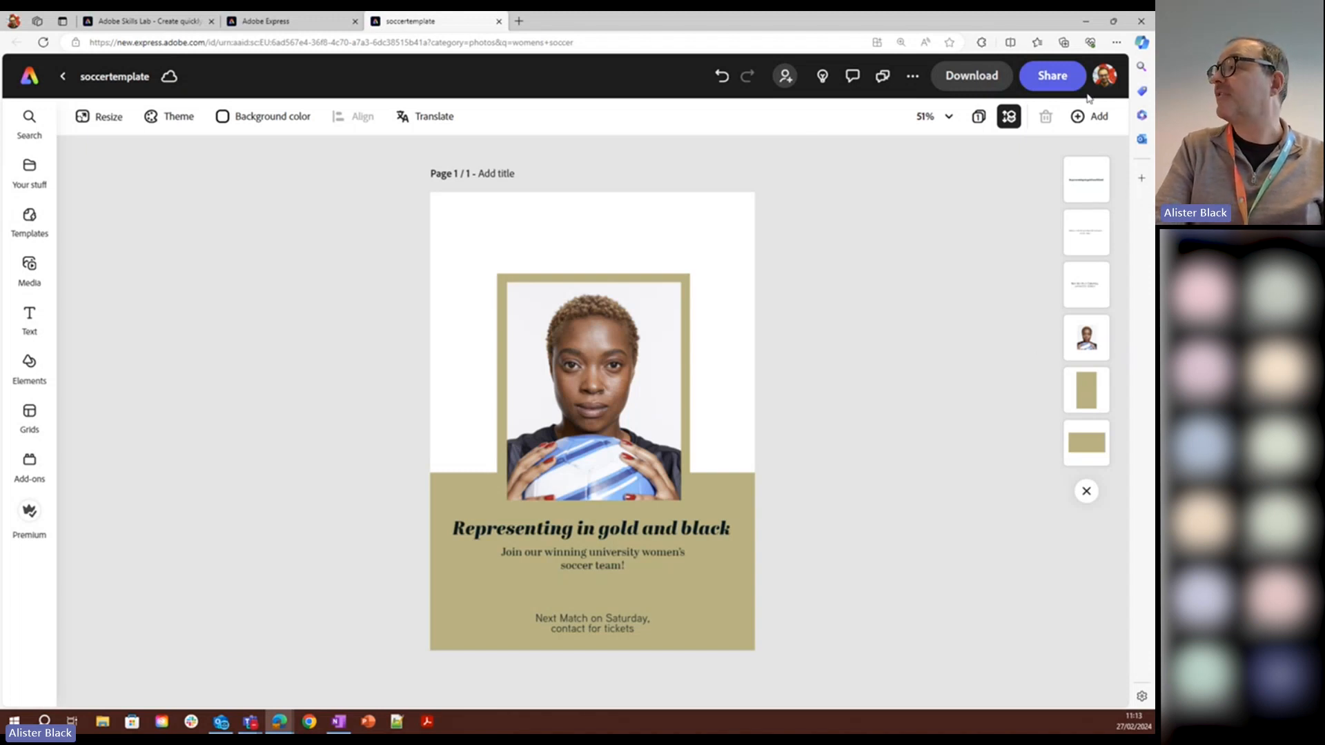
{"action": "left_click", "coordinate": [1064, 81]}
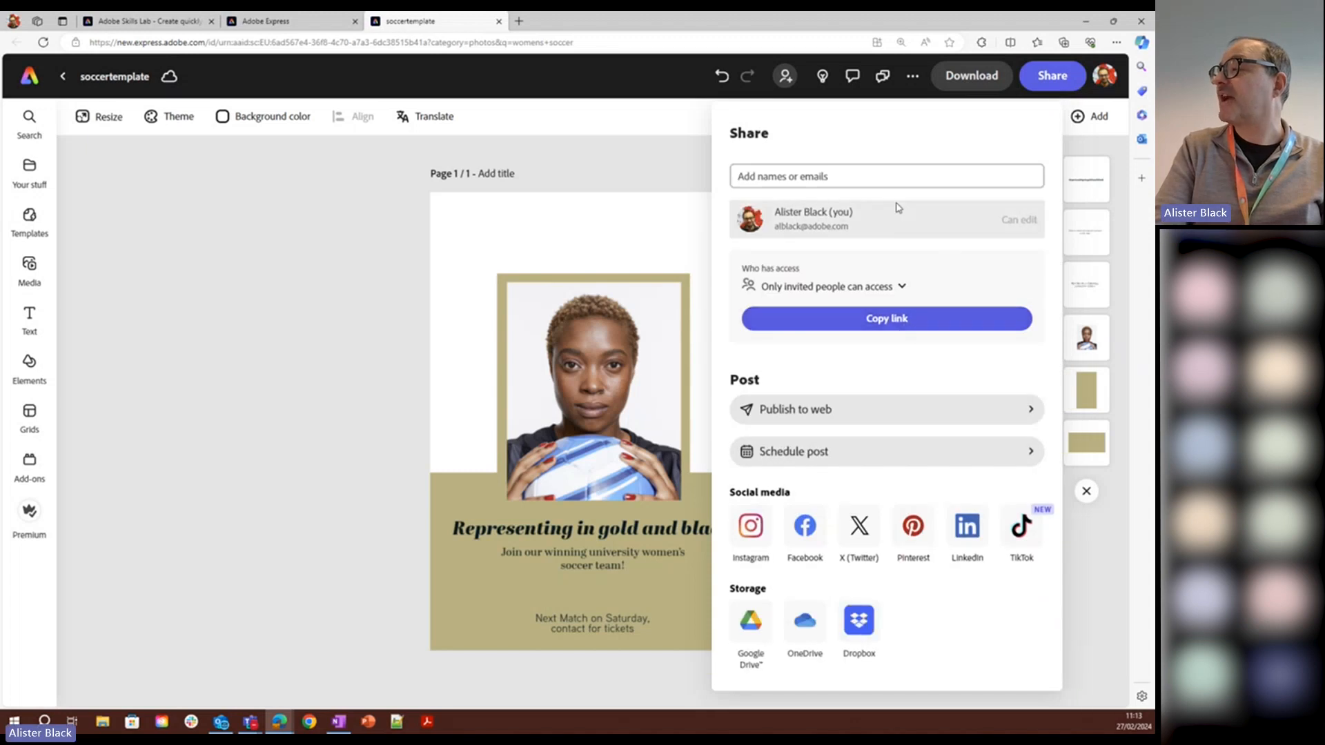
{"action": "left_click", "coordinate": [895, 177]}
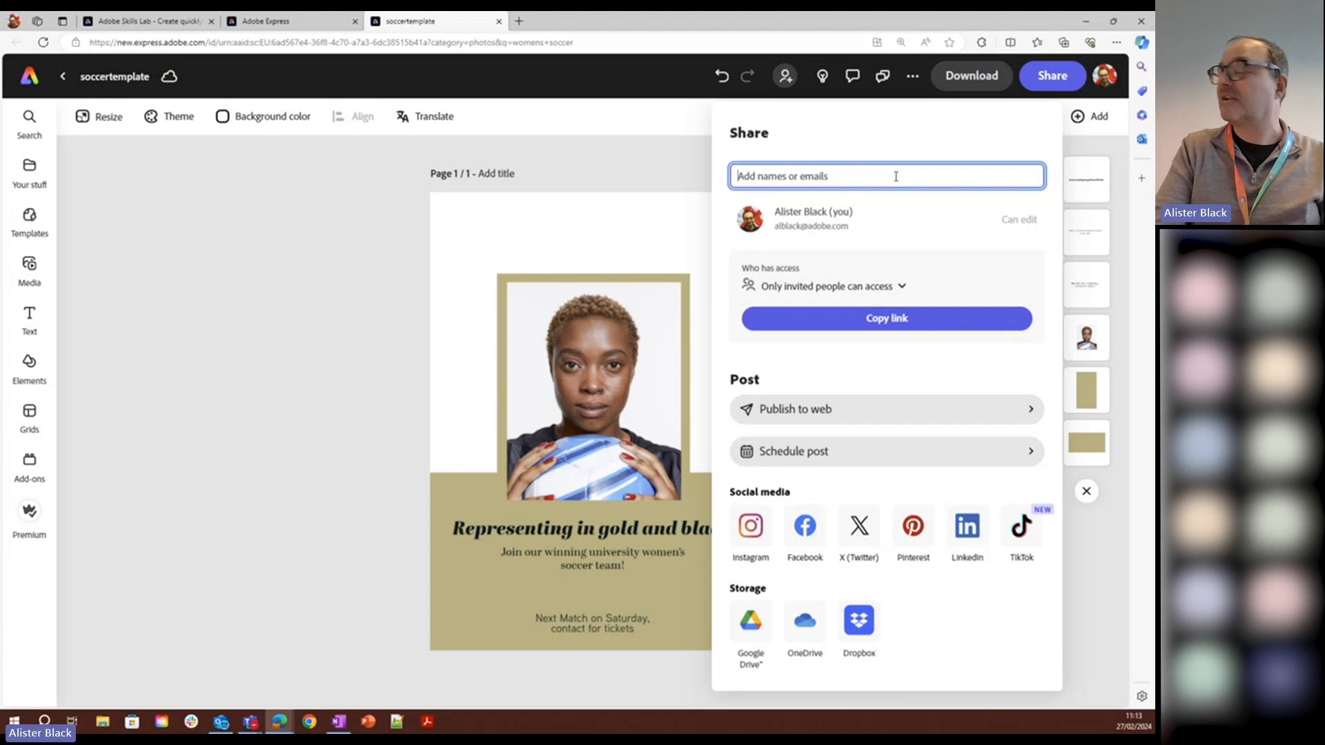
{"action": "type", "text": "j"}
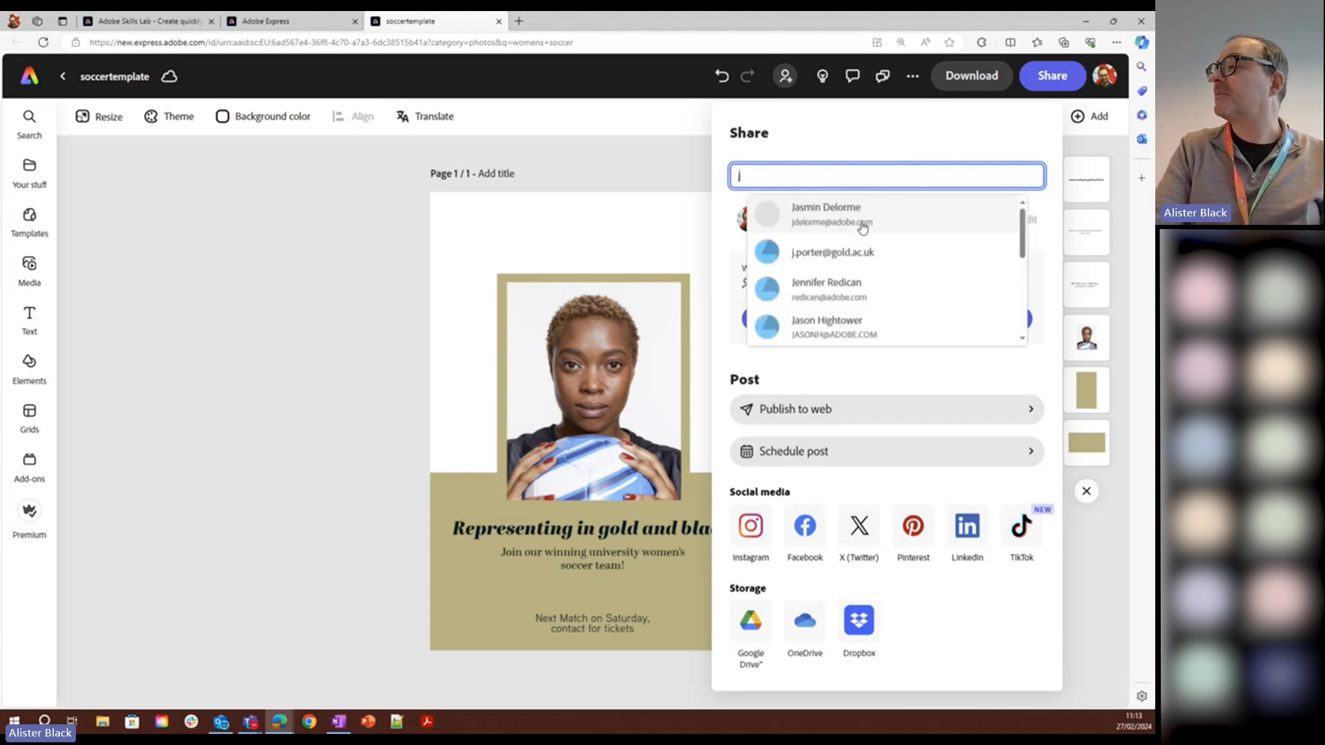
{"action": "left_click", "coordinate": [861, 227]}
{"action": "left_click", "coordinate": [861, 223]}
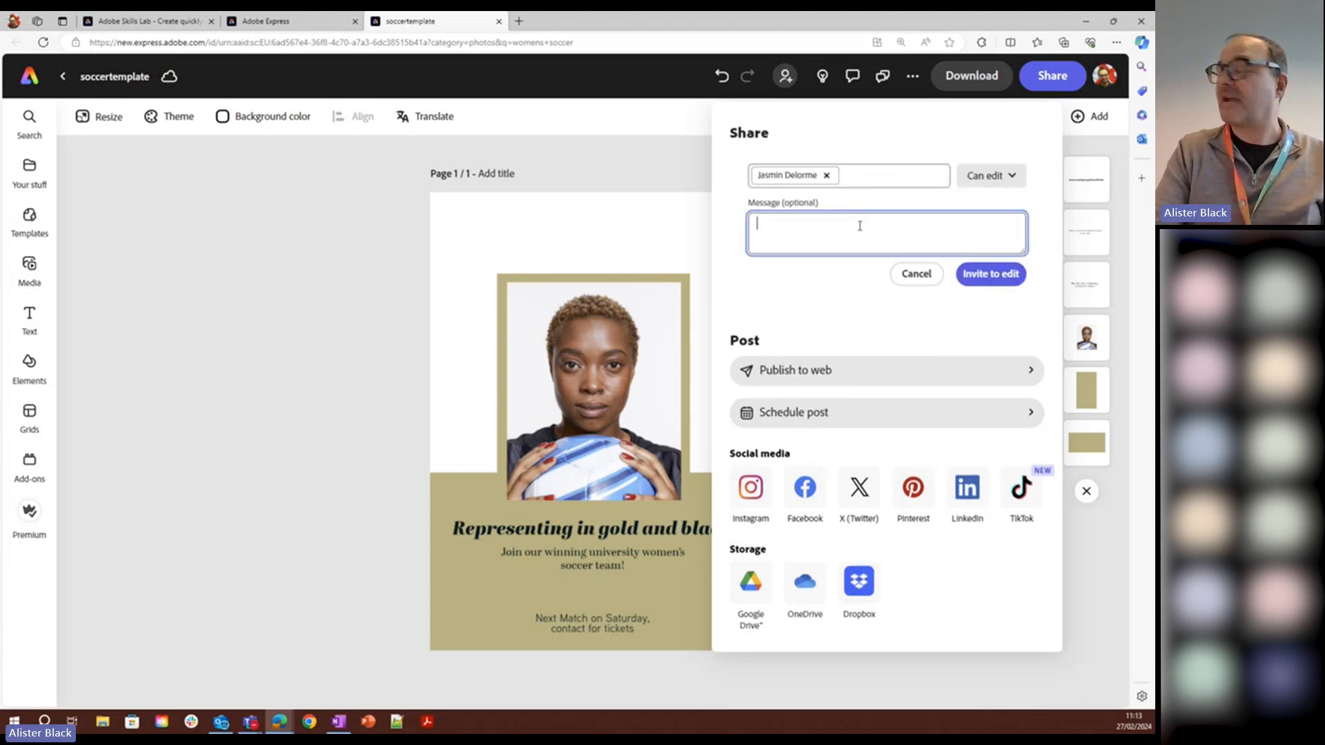
{"action": "type", "text": "please review"}
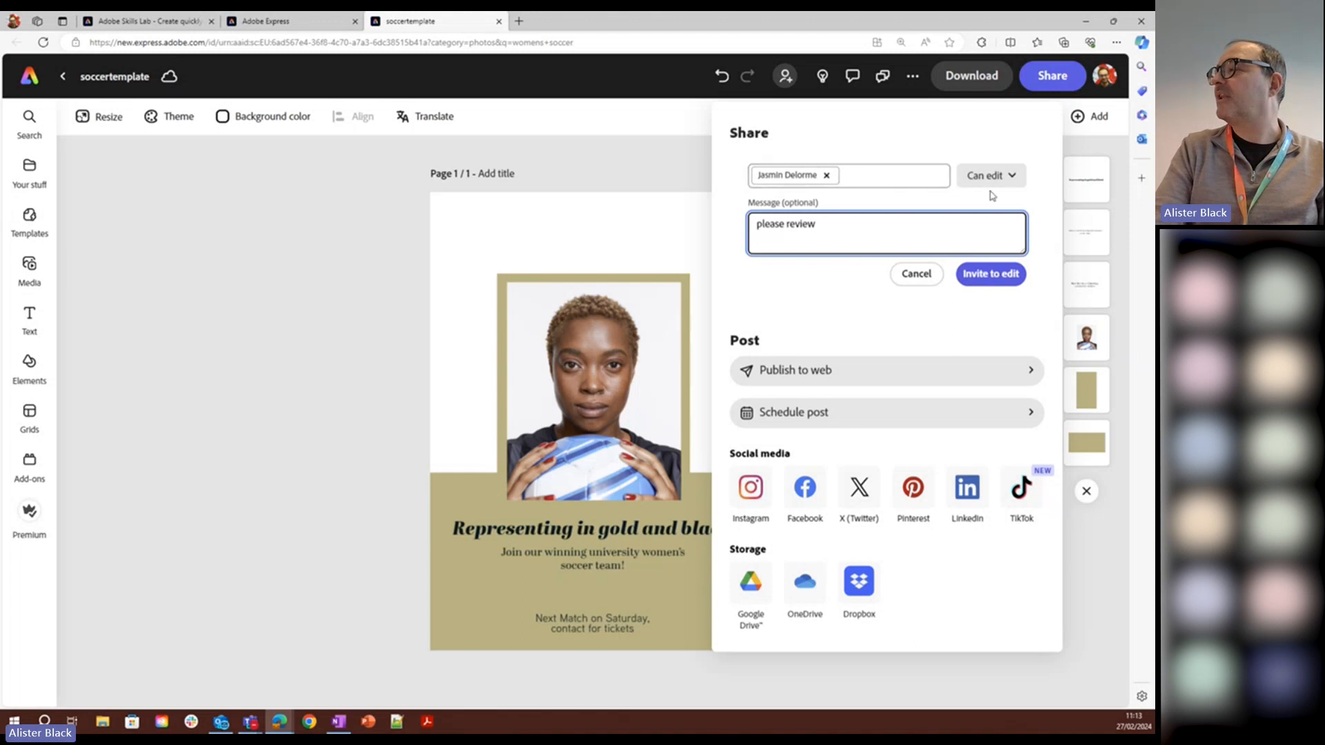
{"action": "left_click", "coordinate": [1019, 177]}
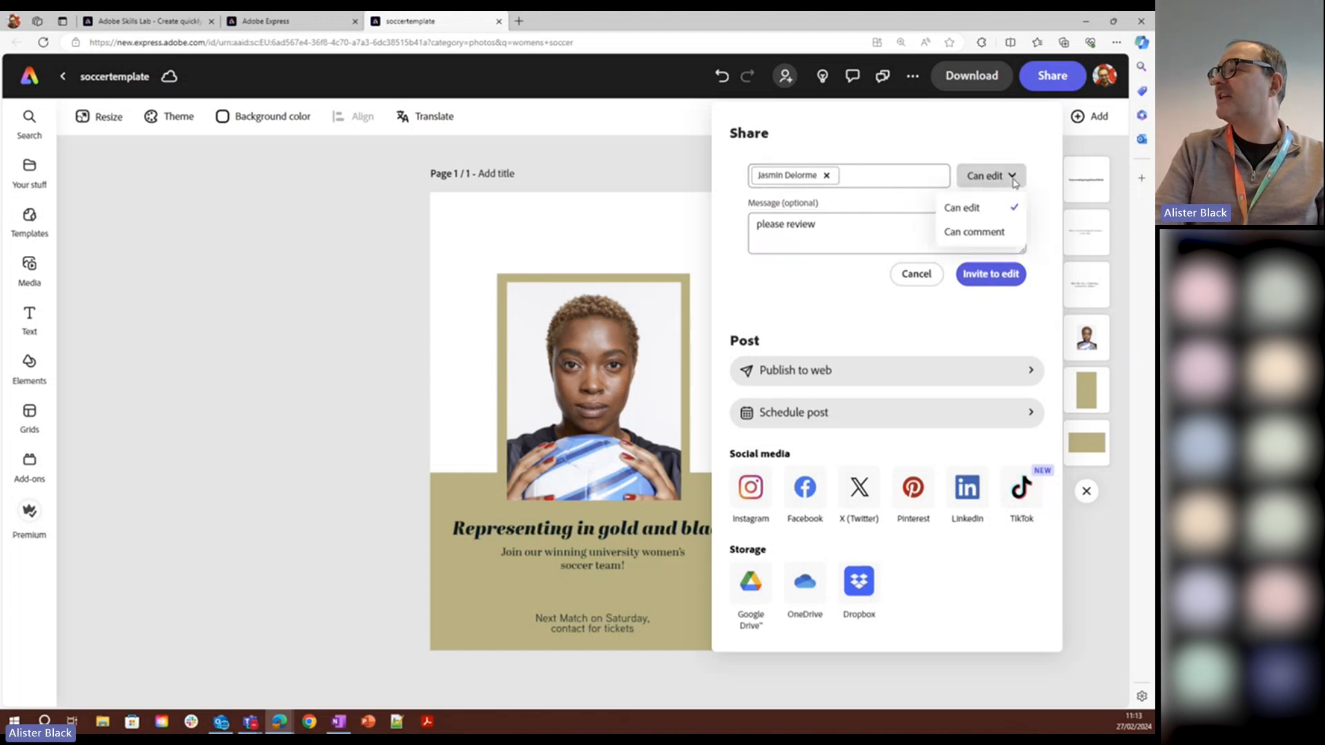
{"action": "left_click", "coordinate": [1013, 180]}
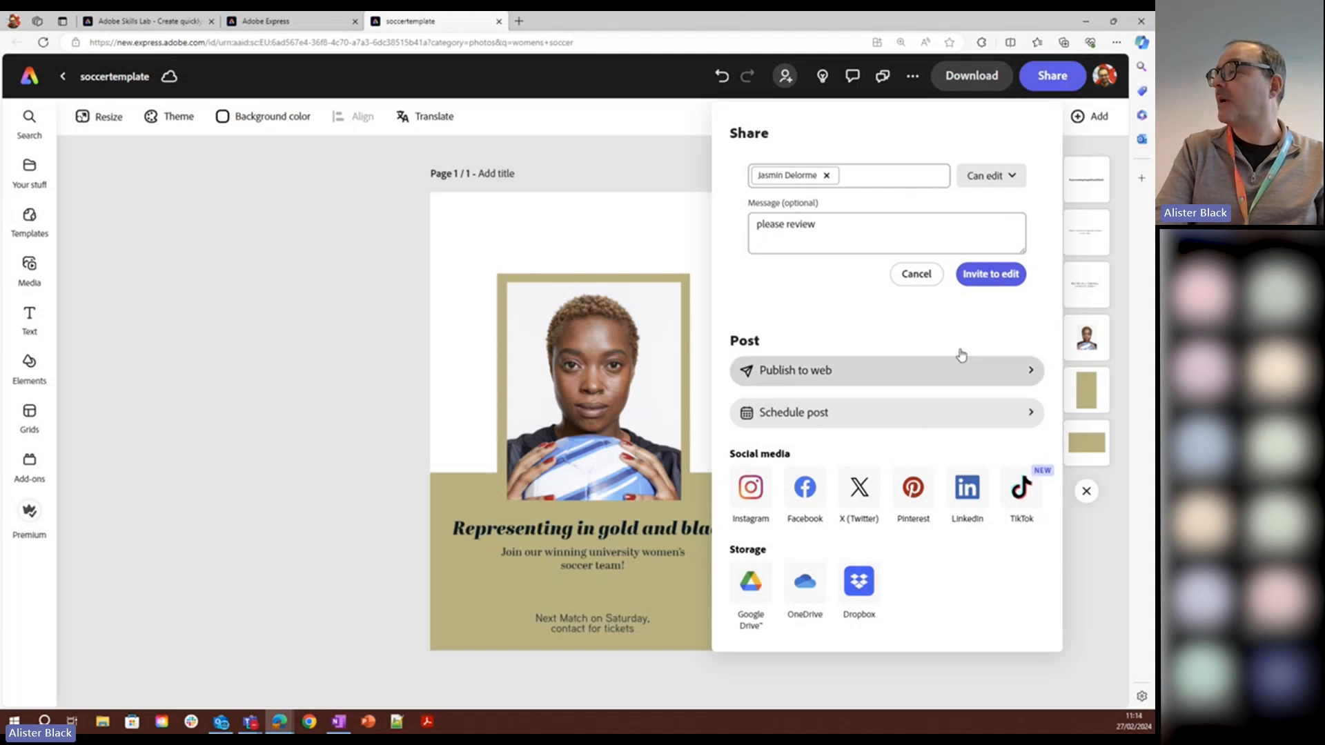
{"action": "left_click", "coordinate": [918, 272]}
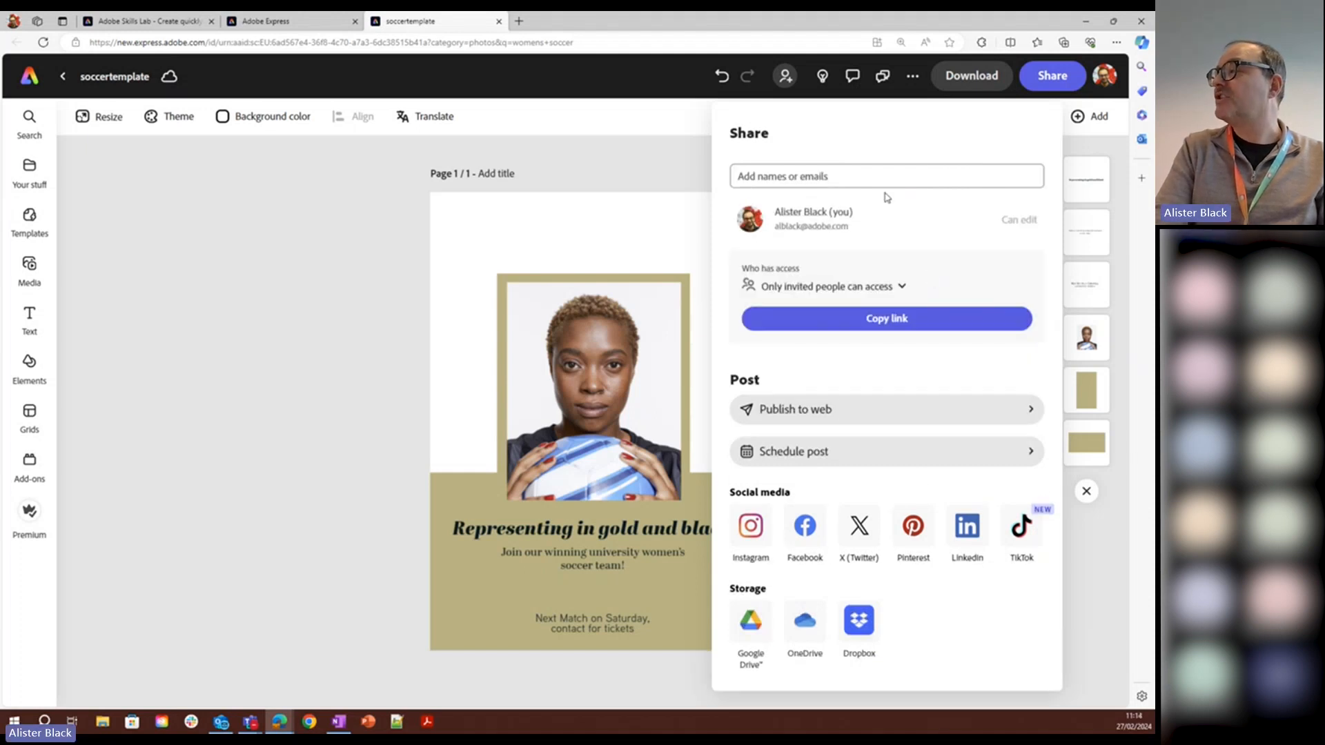
{"action": "left_click", "coordinate": [317, 218]}
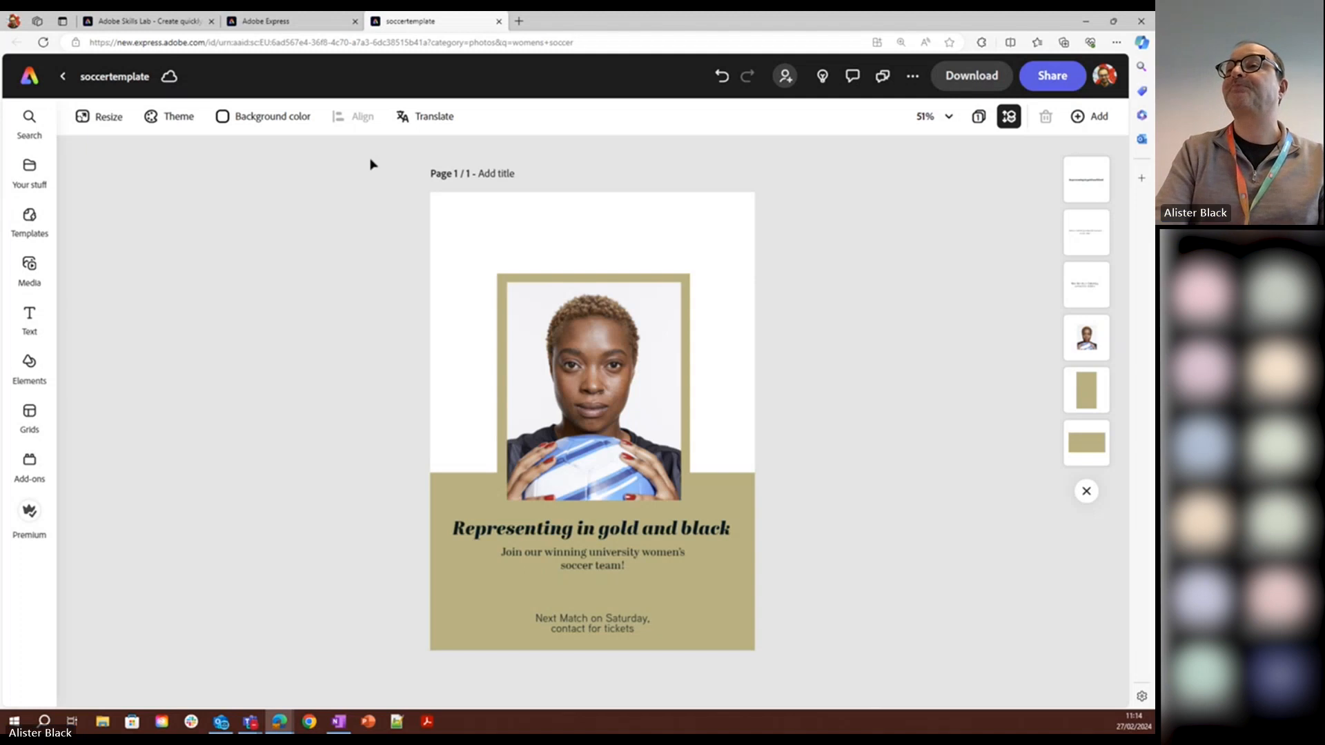
Step: Look through the saved files in Your stuff for the soccer flyer and return to the home page
{"action": "left_click", "coordinate": [30, 80]}
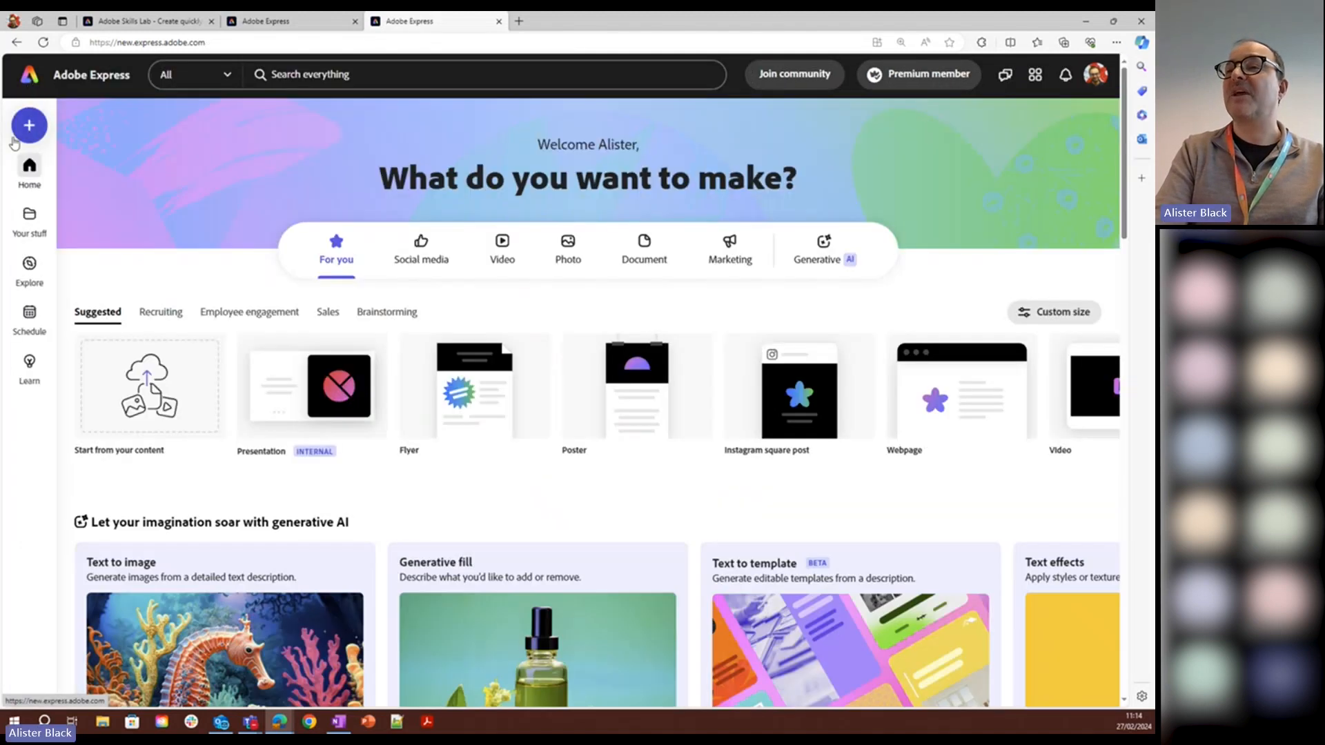
{"action": "left_click", "coordinate": [30, 218]}
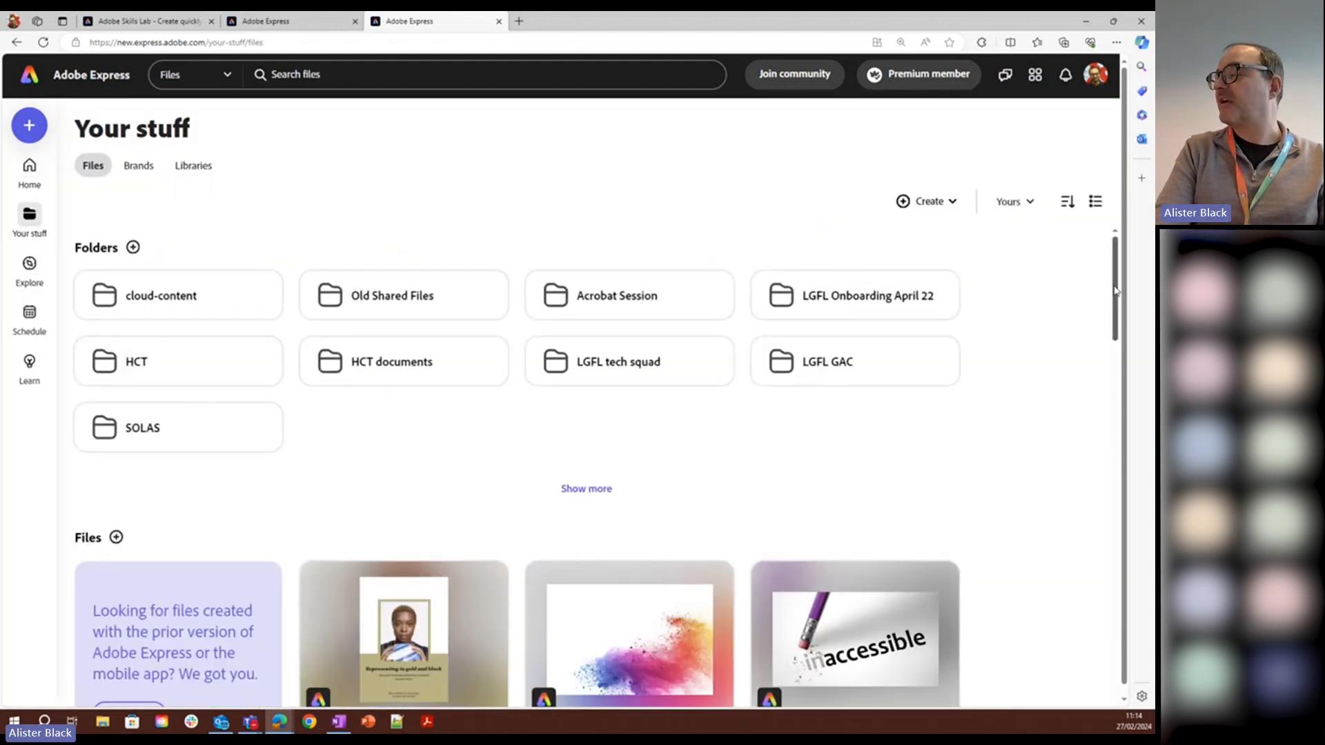
{"action": "scroll", "coordinate": [1072, 304], "scroll_direction": "down", "scroll_amount": 4}
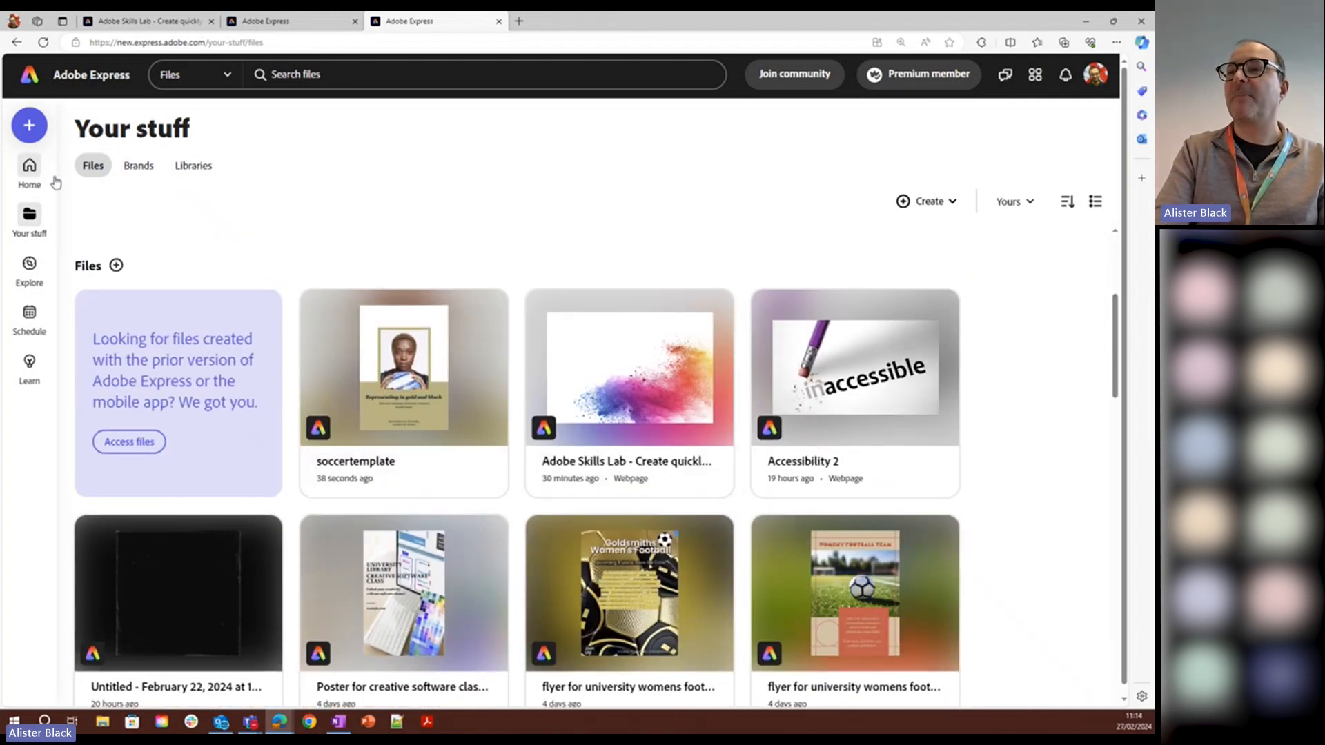
{"action": "left_click", "coordinate": [28, 173]}
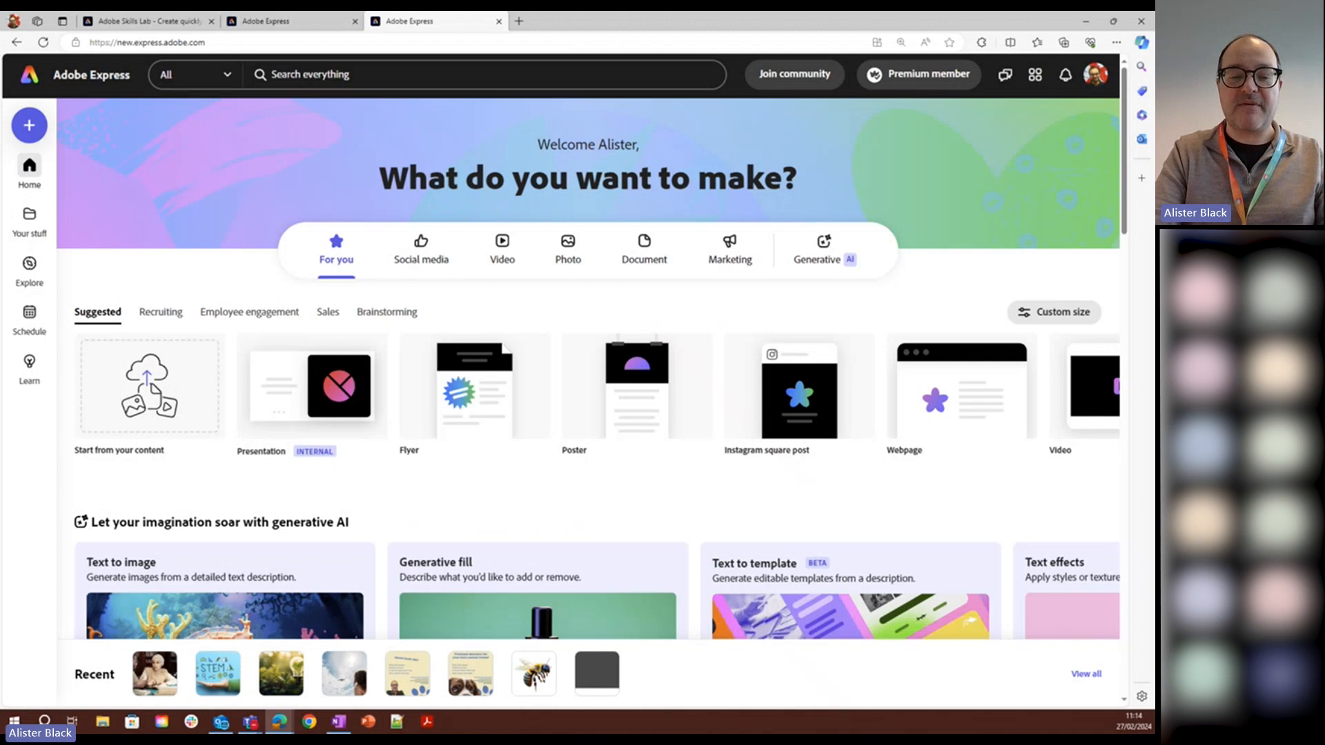
{"action": "key", "text": "alt+Tab"}
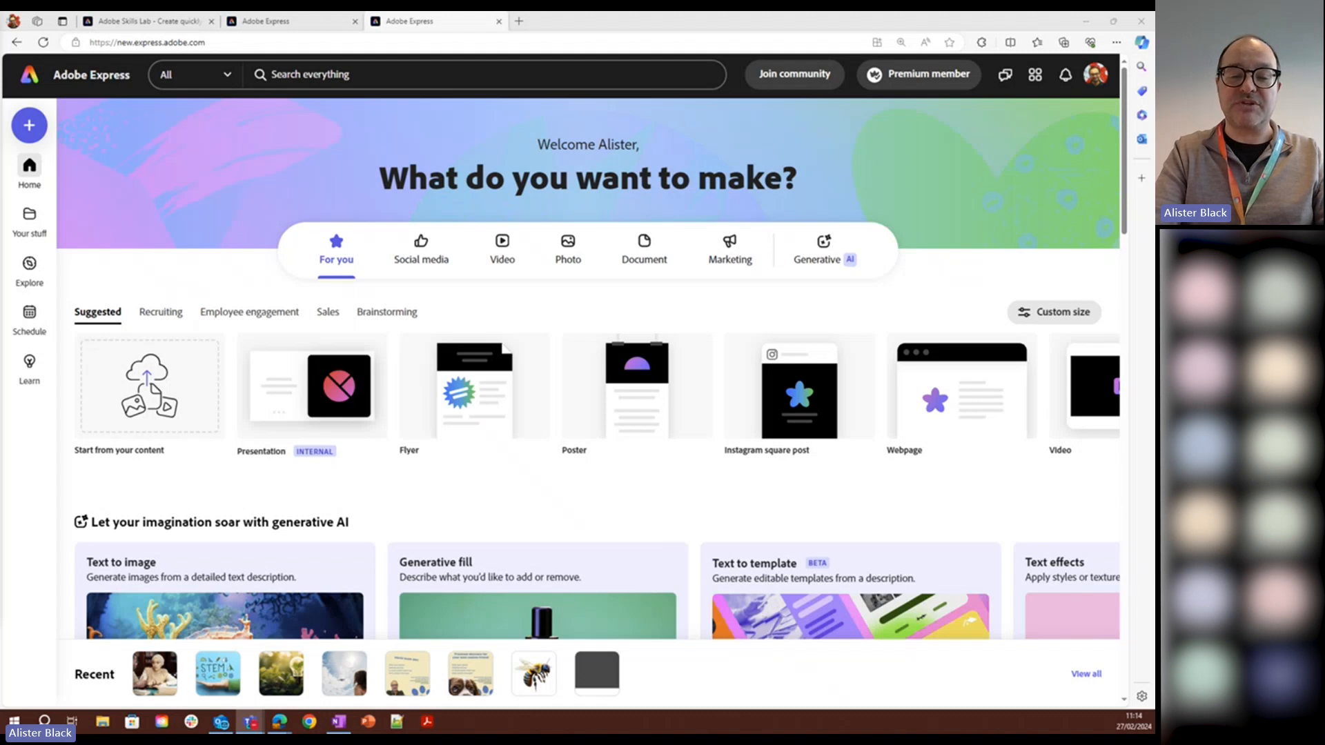
{"action": "key", "text": "alt+Tab"}
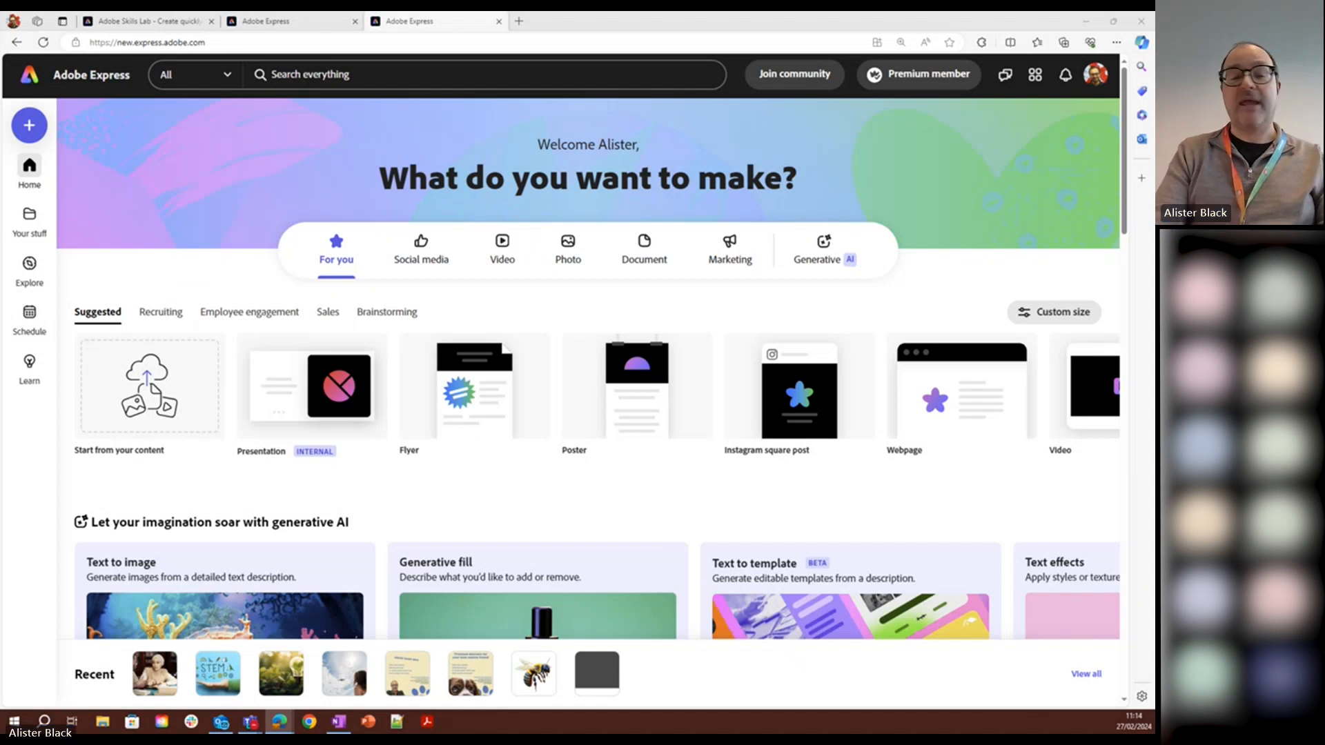
Step: Start a new Instagram square post from the social media formats with its templates shown
{"action": "left_click", "coordinate": [429, 259]}
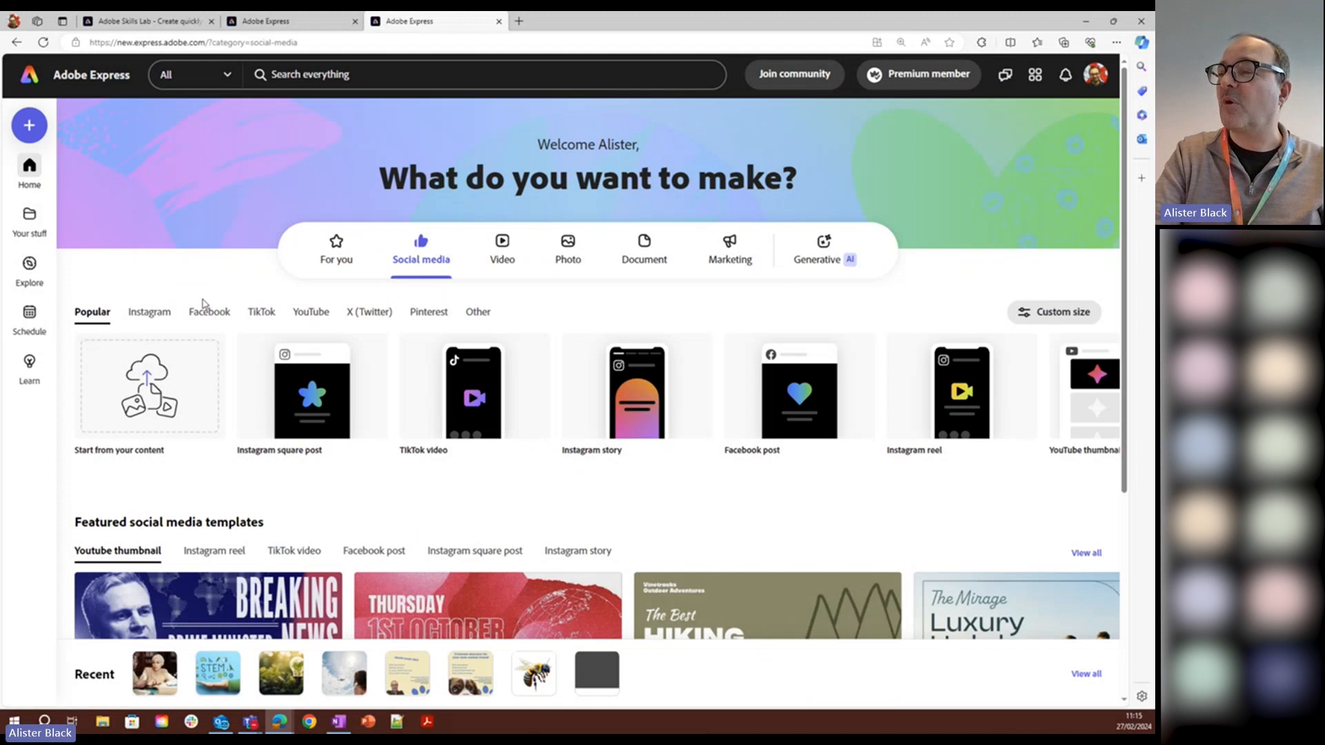
{"action": "mouse_move", "coordinate": [354, 356]}
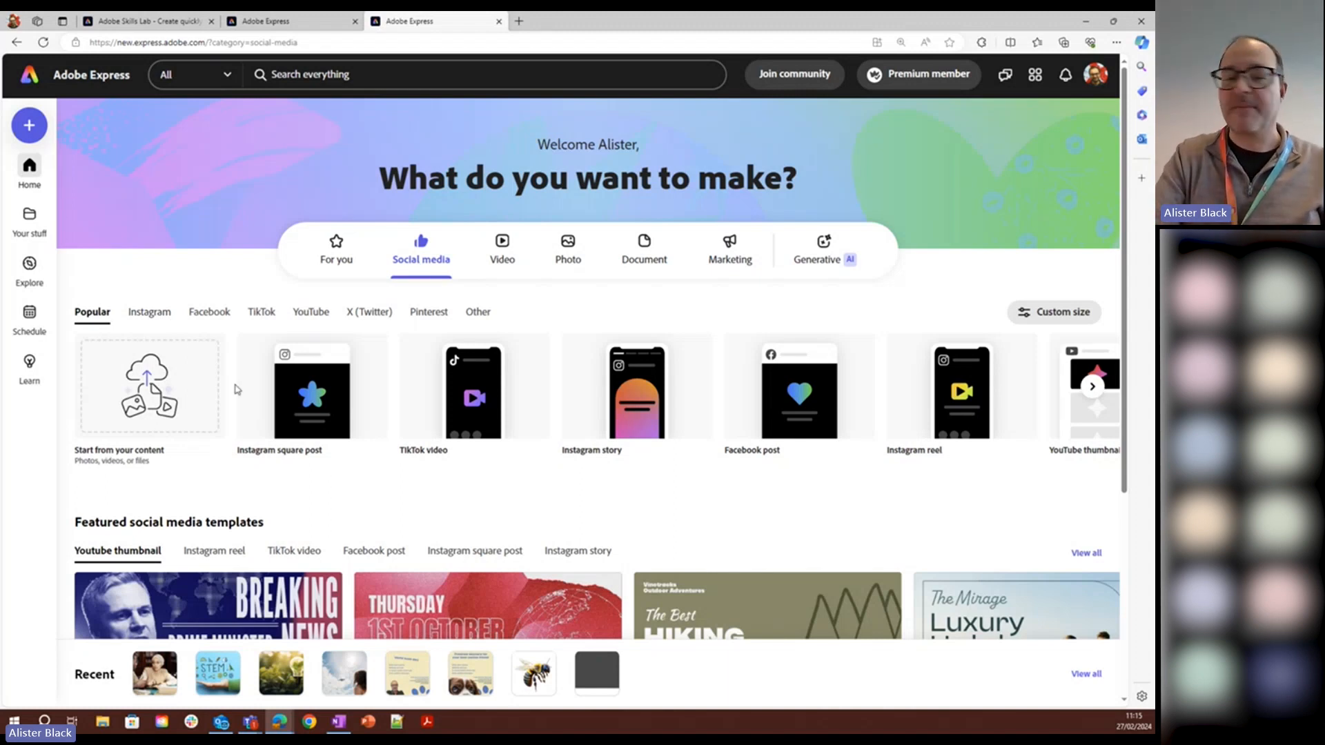
{"action": "mouse_move", "coordinate": [252, 401]}
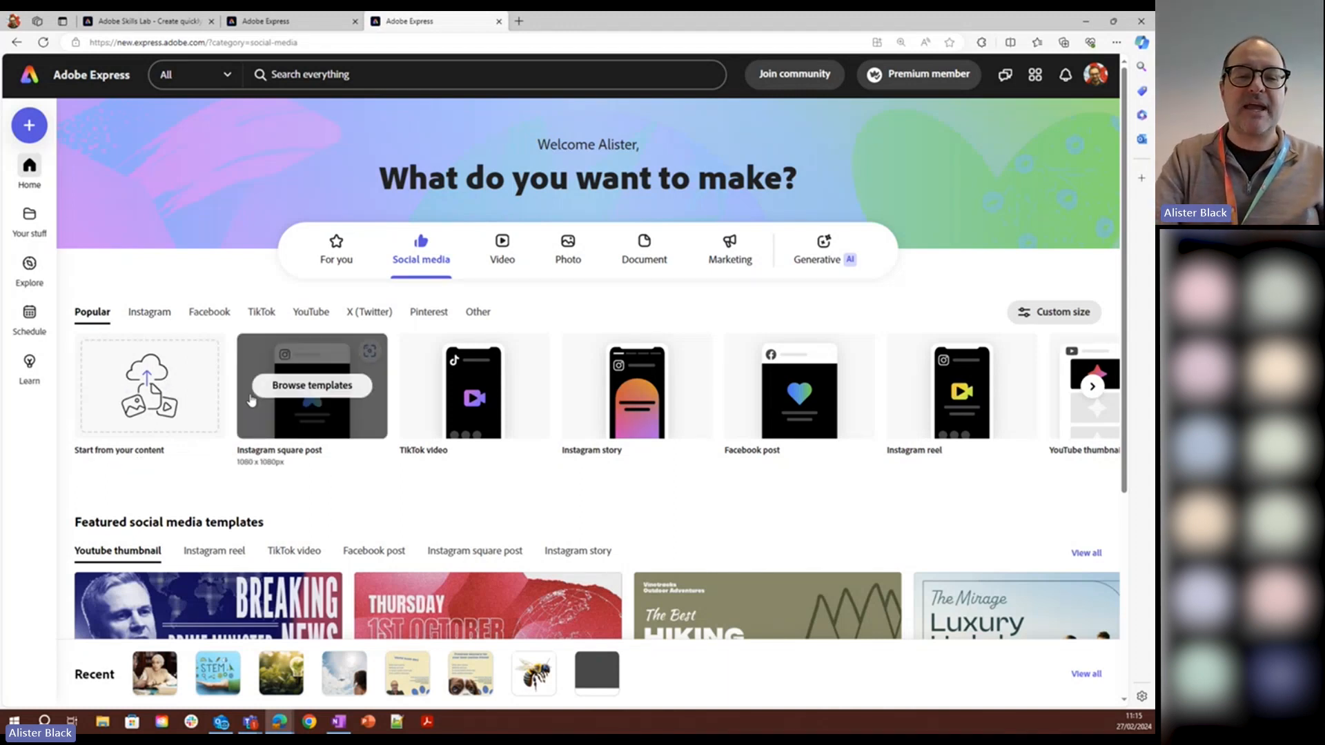
{"action": "left_click", "coordinate": [334, 387]}
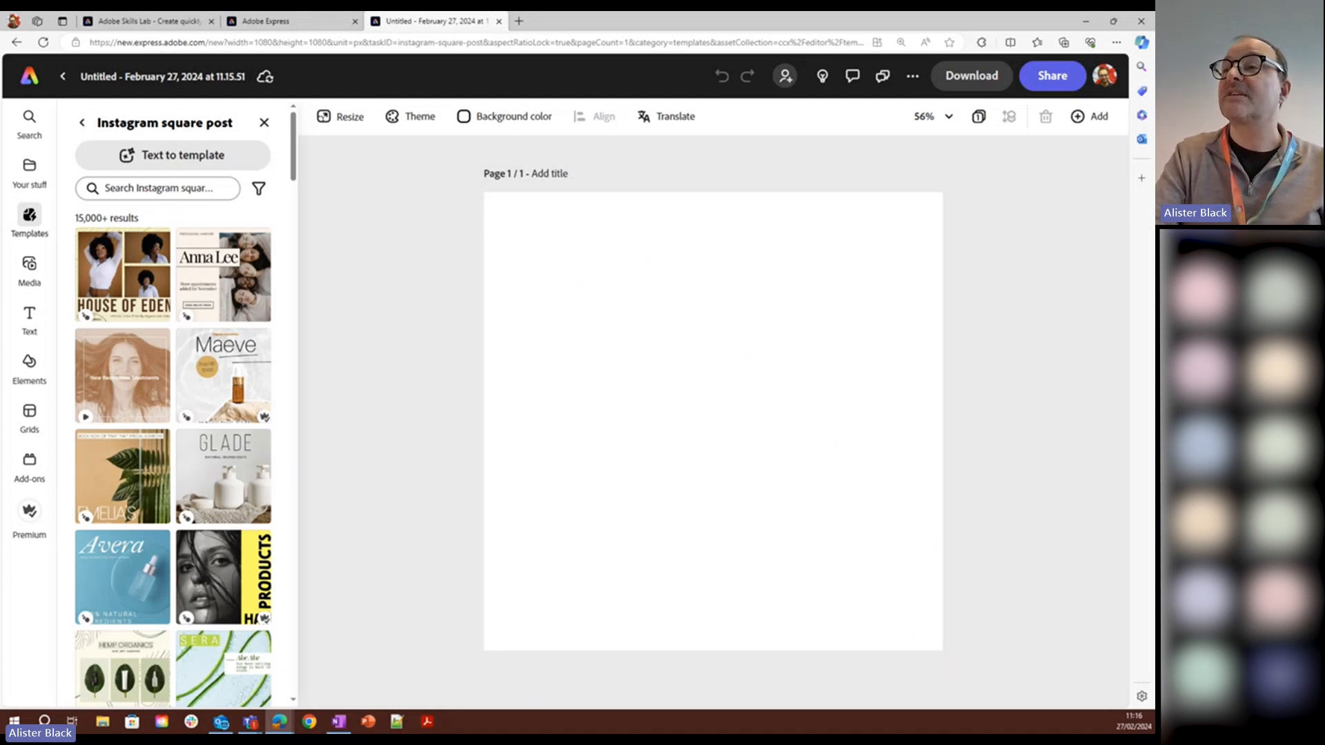
Step: Search the Instagram square post templates for "university womens soccer"
{"action": "left_click", "coordinate": [128, 188]}
{"action": "type", "text": "uni"}
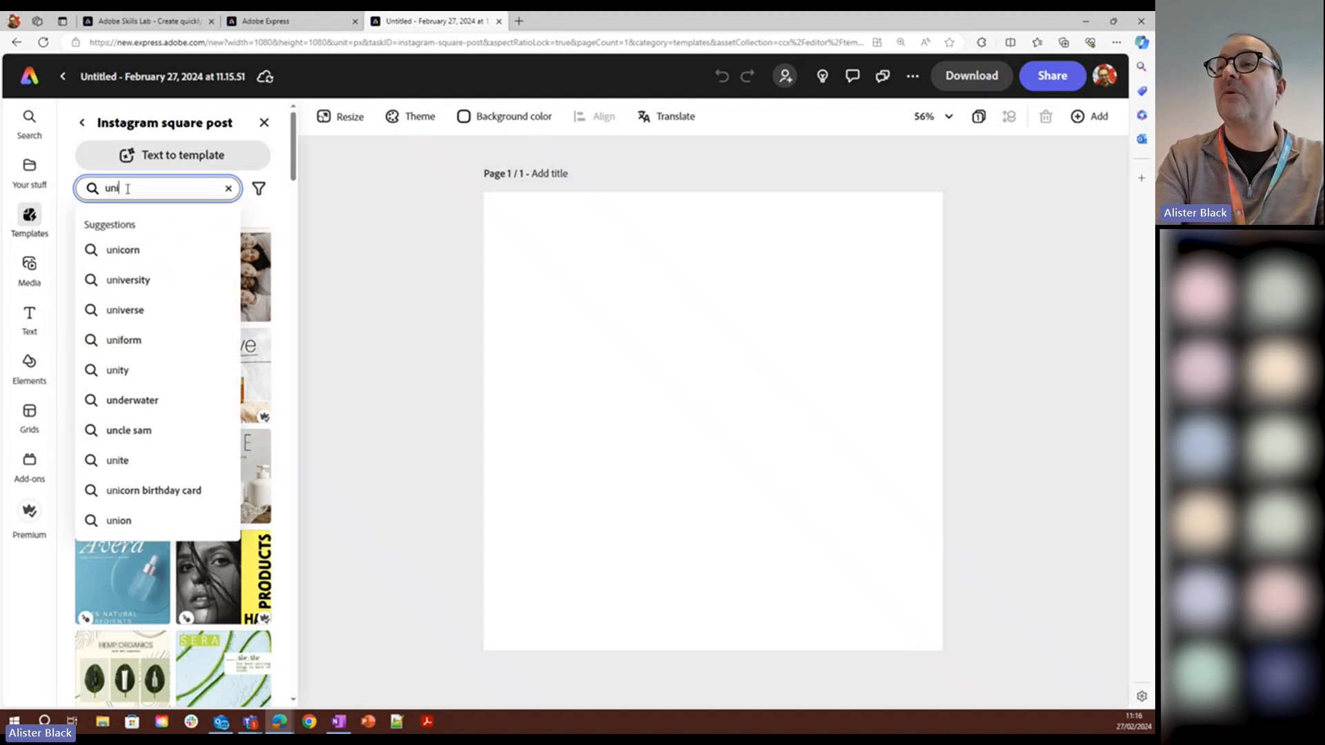
{"action": "type", "text": "versity "}
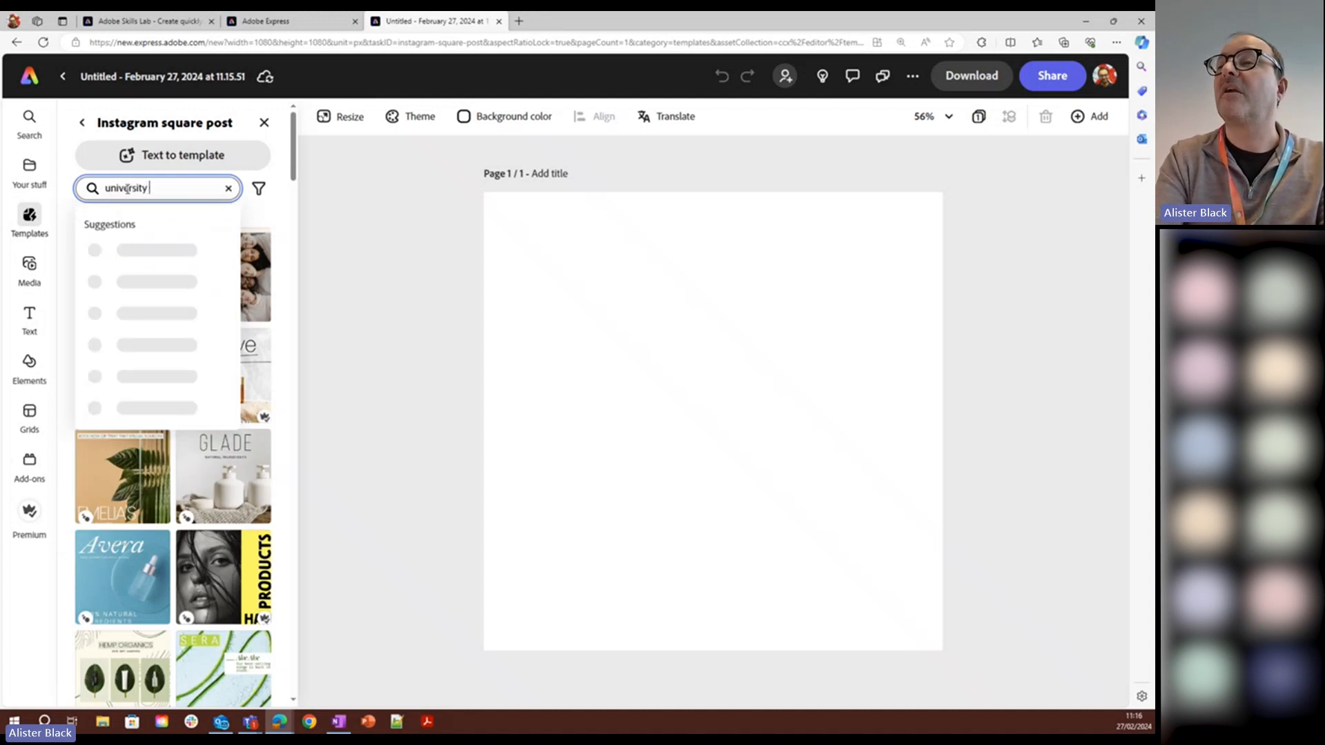
{"action": "type", "text": "womens soccer"}
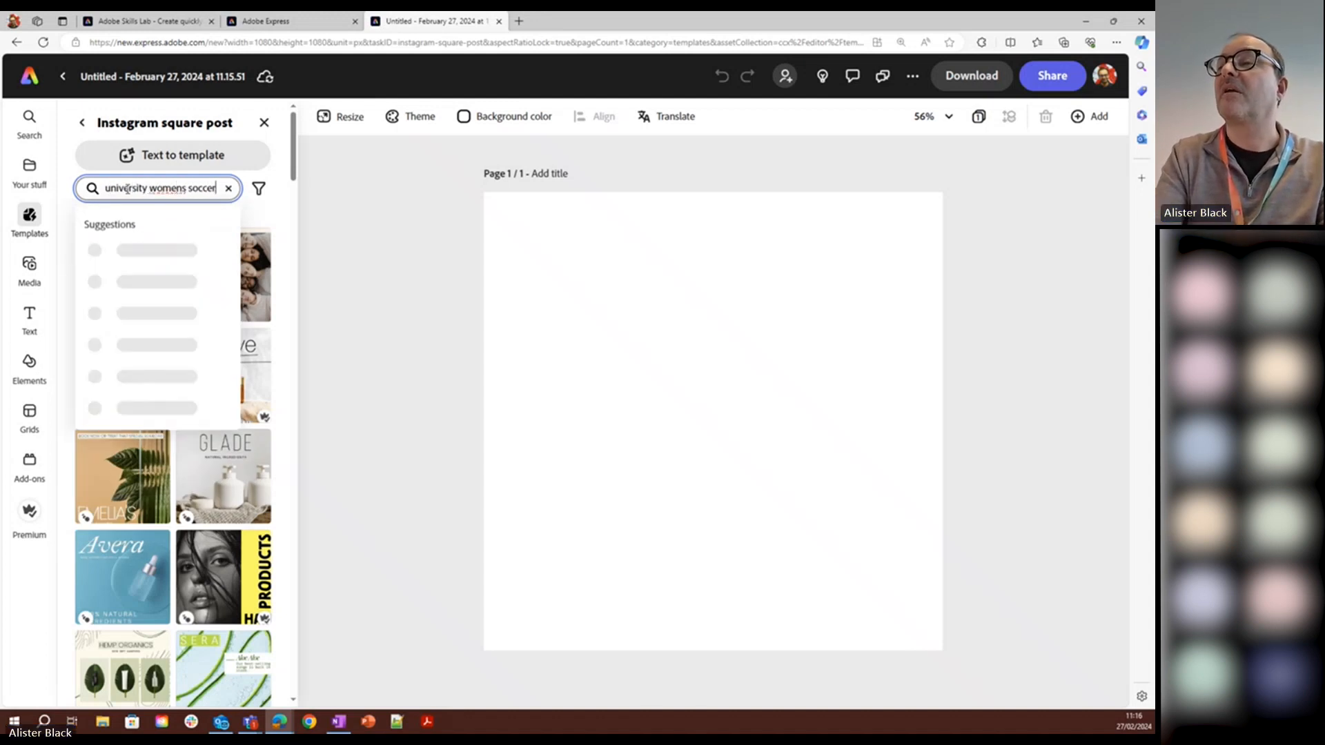
{"action": "key", "text": "Return"}
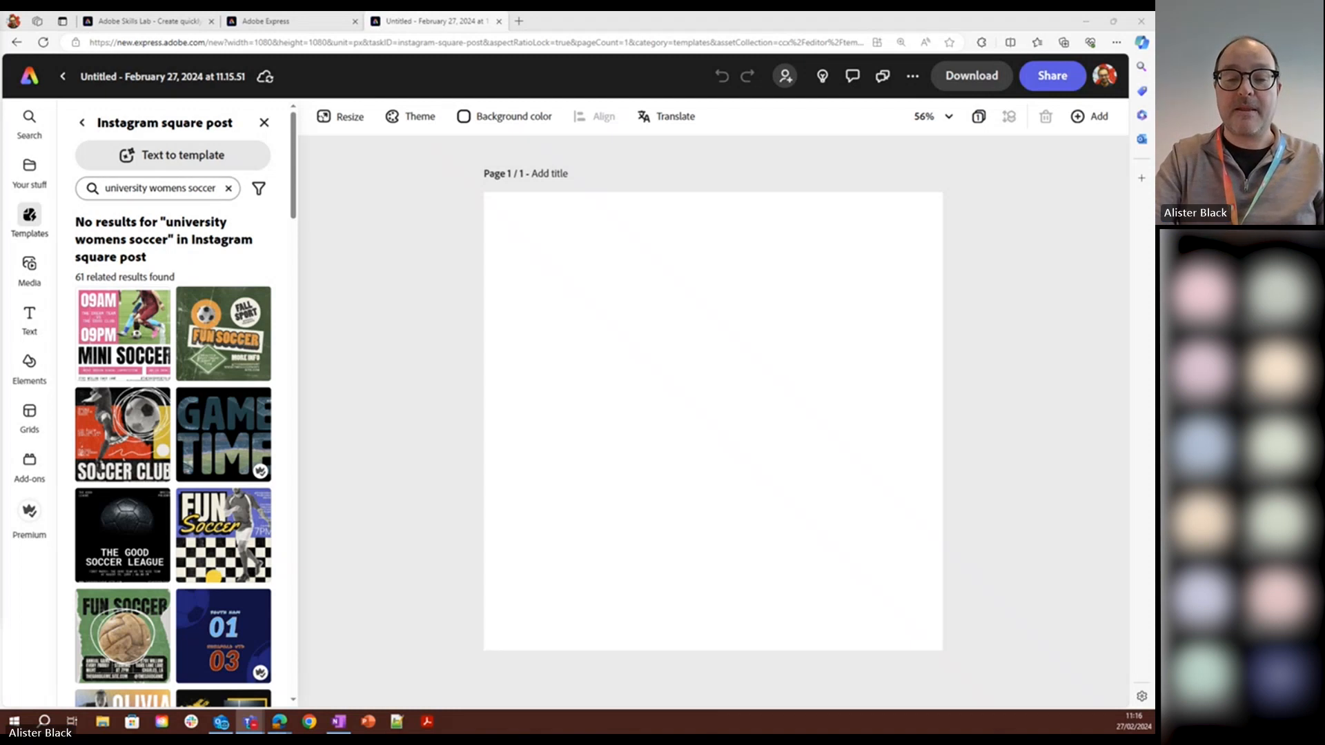
{"action": "key", "text": "super+d"}
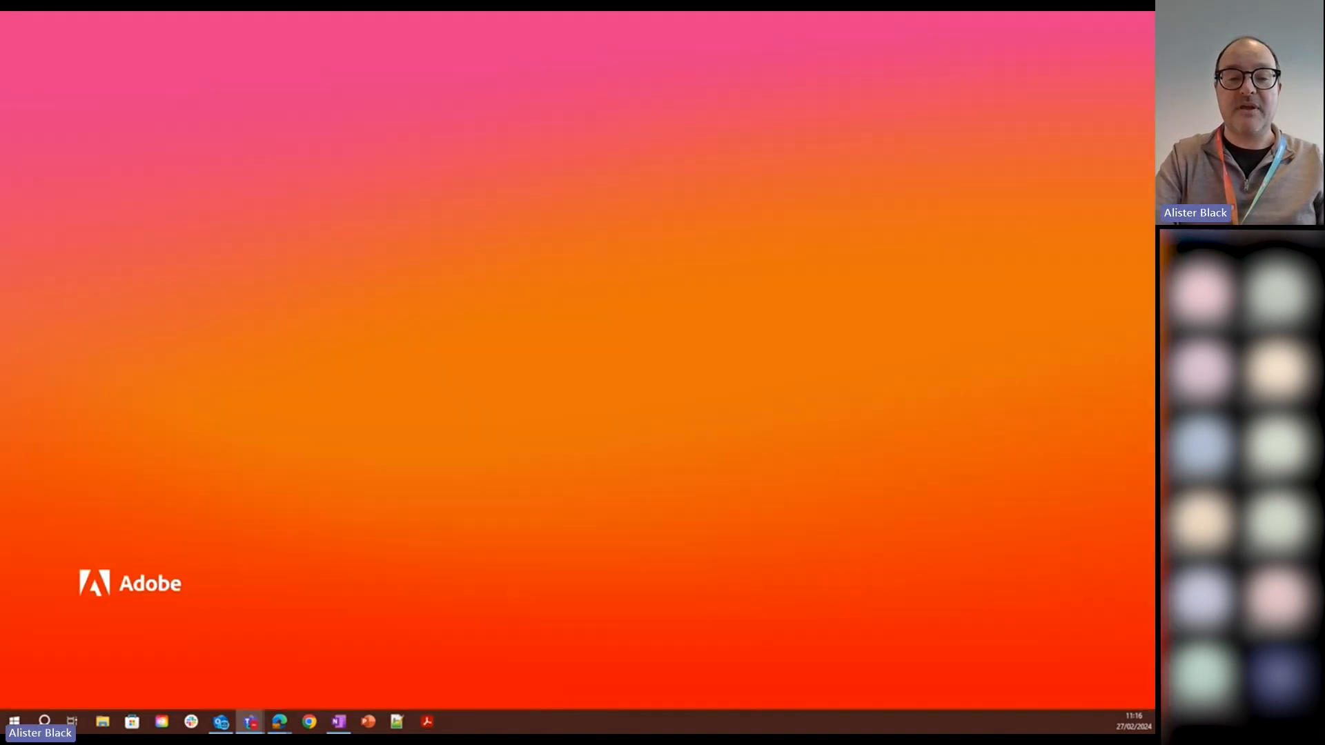
{"action": "key", "text": "alt+Tab"}
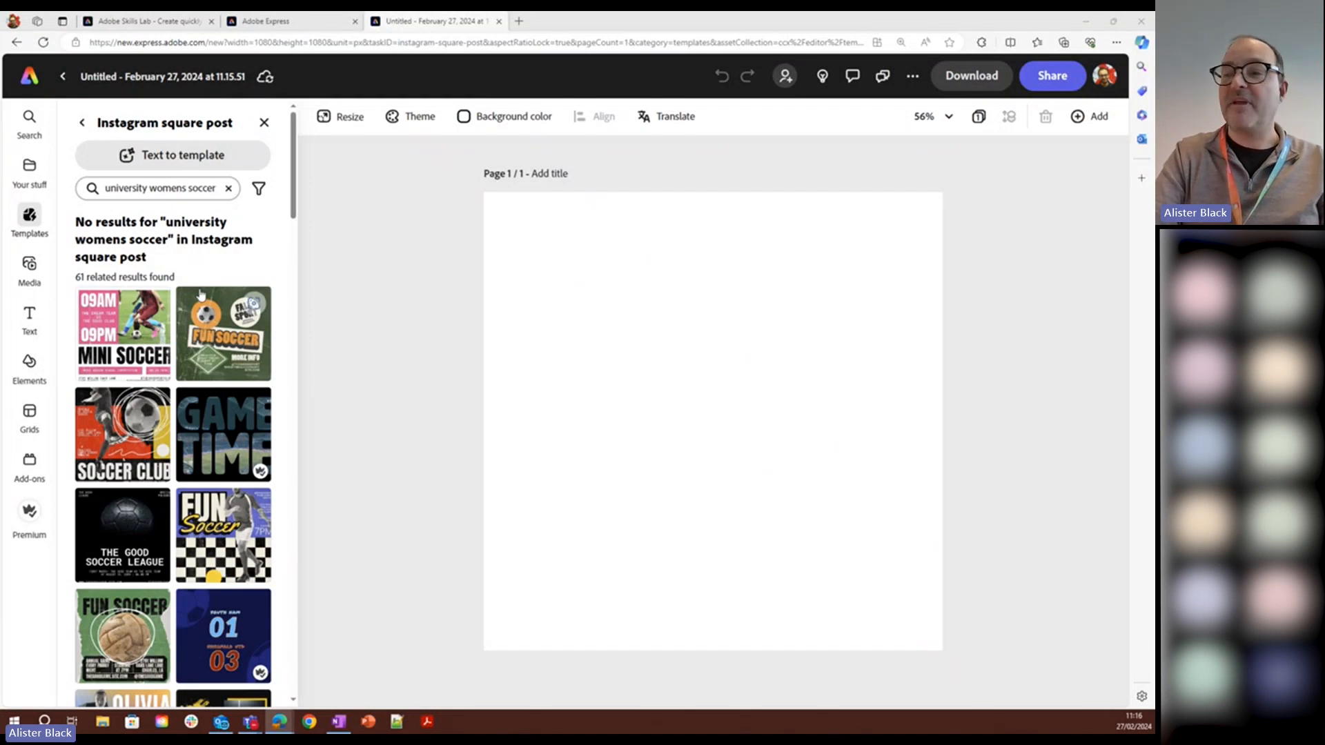
Step: Apply the black-and-yellow animated "Match Day" template from the search results to the post
{"action": "left_click_drag", "start_coordinate": [295, 207], "coordinate": [293, 236]}
{"action": "scroll", "coordinate": [249, 321], "scroll_direction": "down", "scroll_amount": 3}
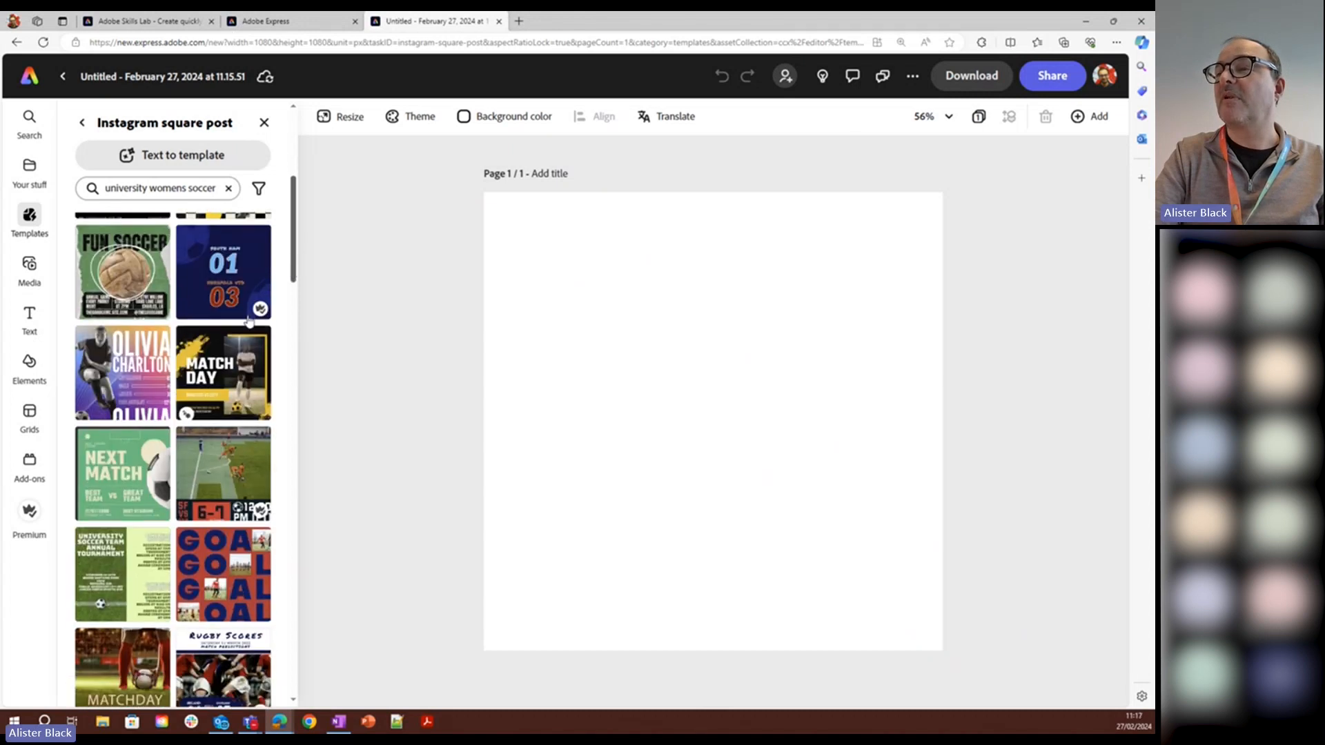
{"action": "left_click", "coordinate": [224, 362]}
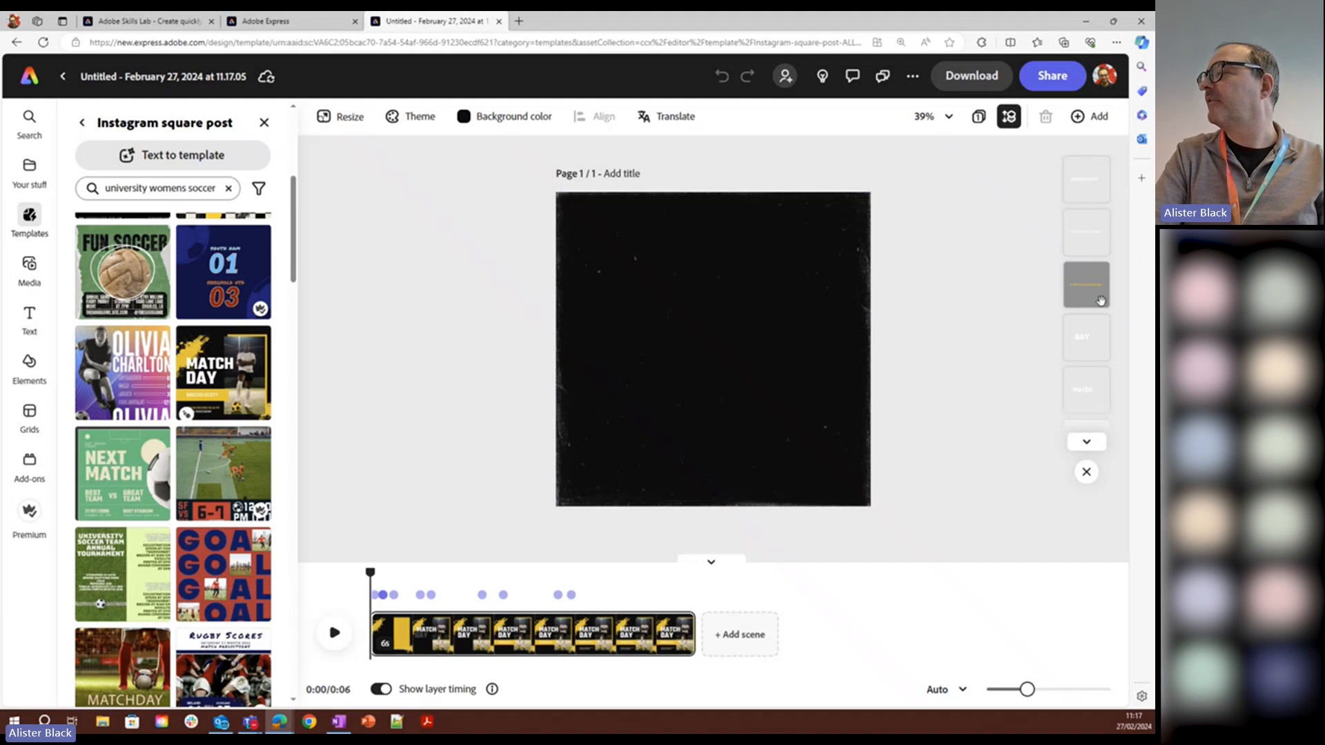
Step: Bring the post's text layers into view and replace "Rangers vs City" with "Goldsmiths vs UCL"
{"action": "left_click", "coordinate": [1099, 301]}
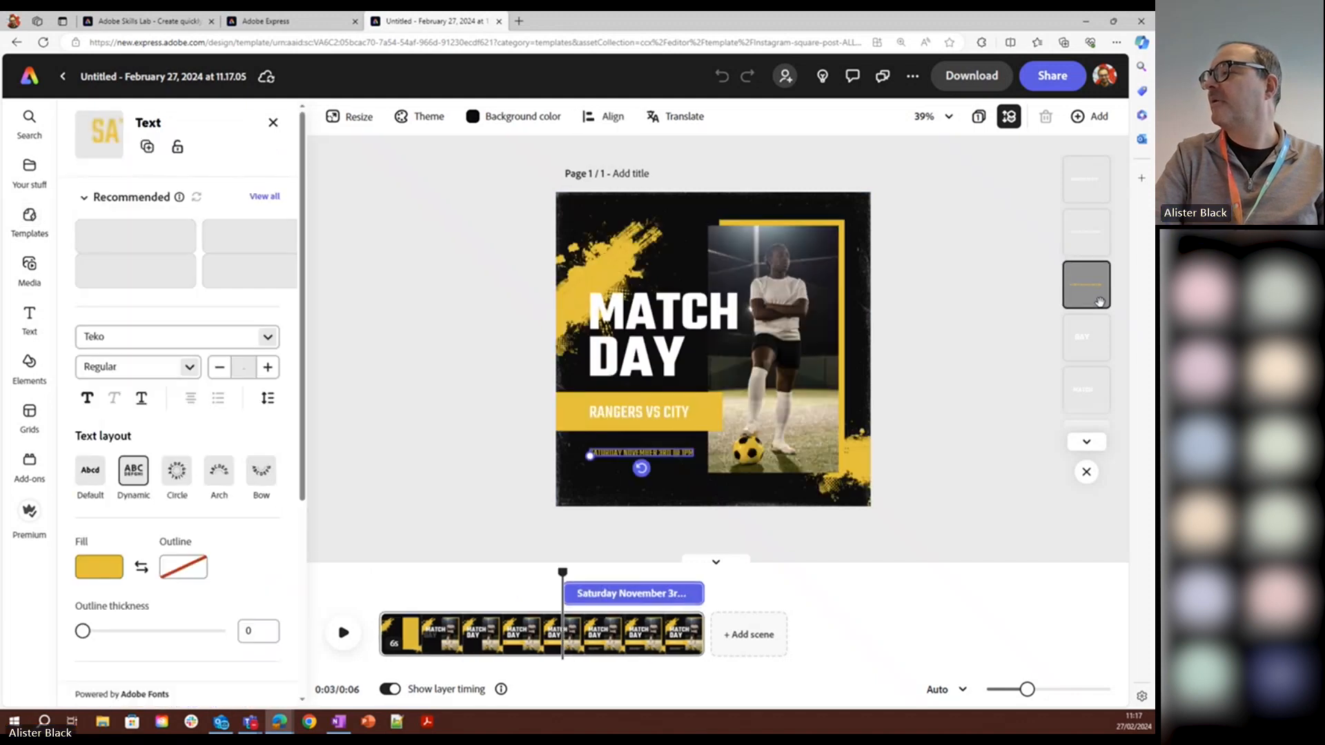
{"action": "left_click", "coordinate": [692, 413]}
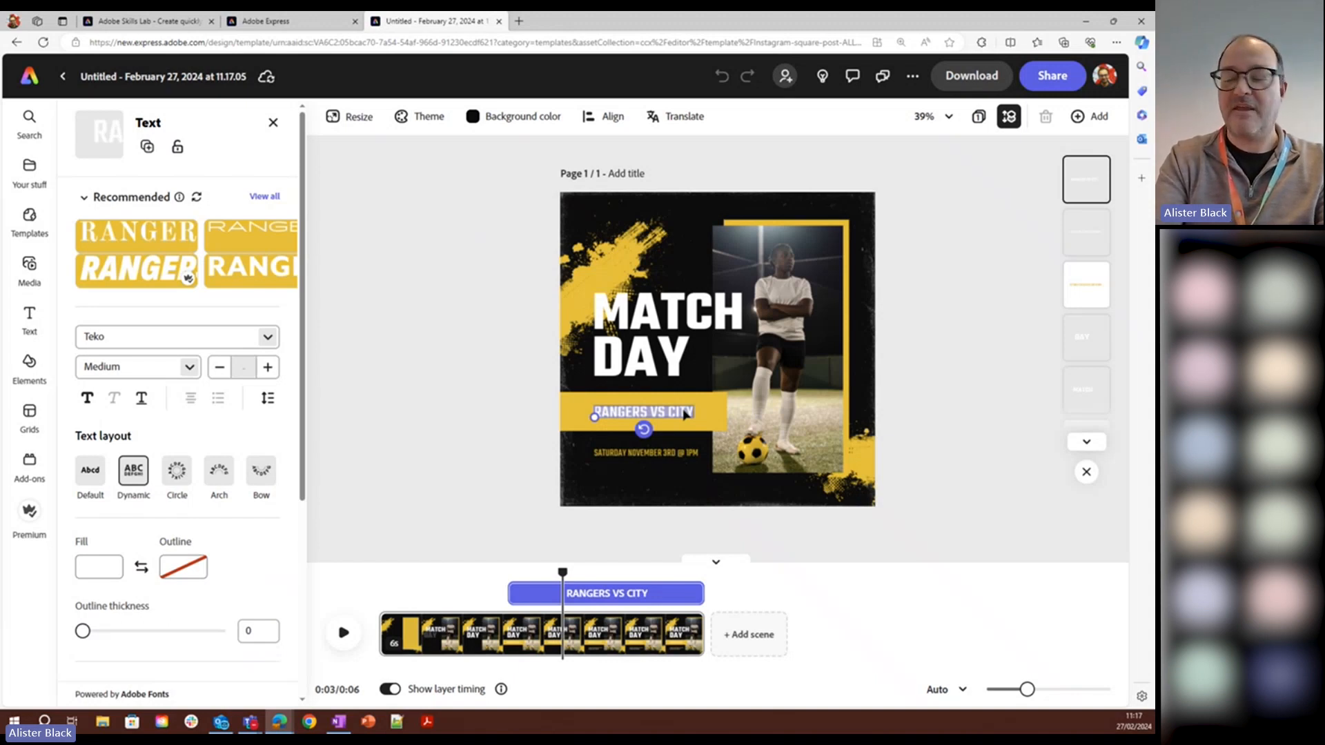
{"action": "type", "text": "Goldsmiths vs"}
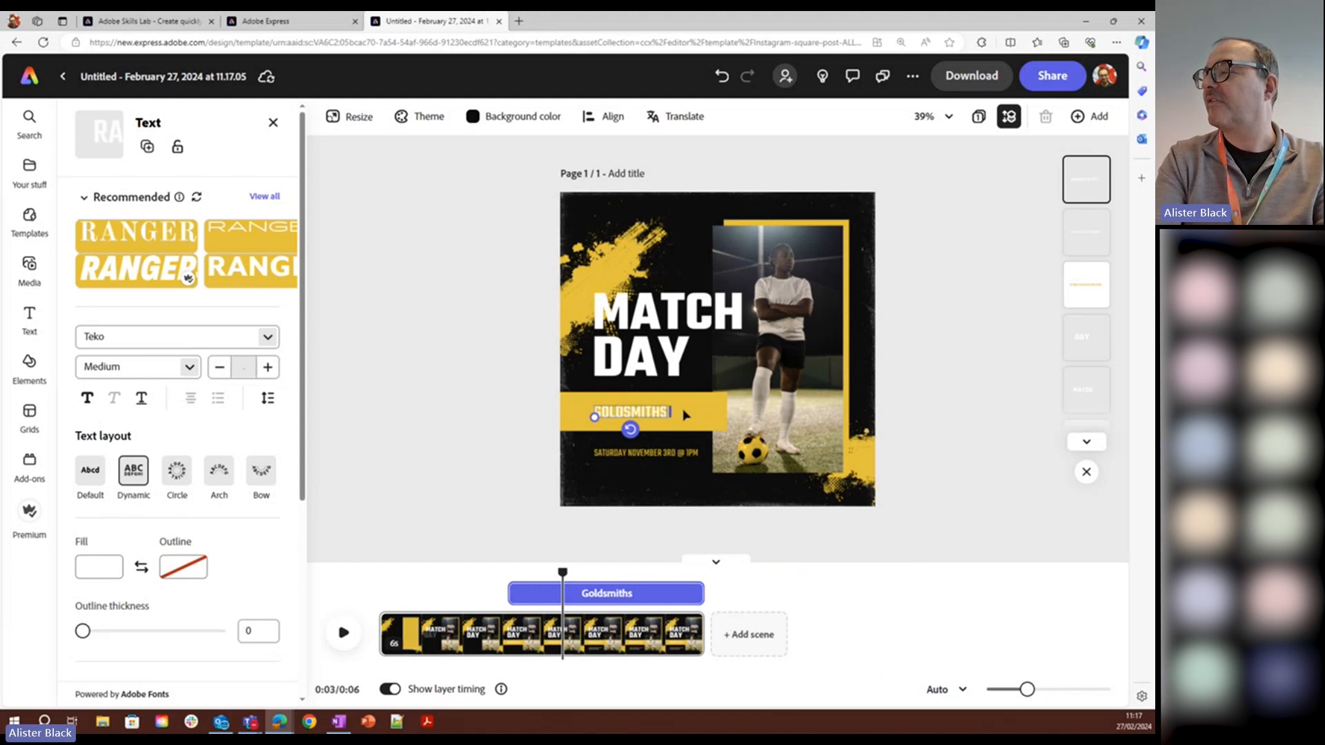
{"action": "type", "text": " UCL"}
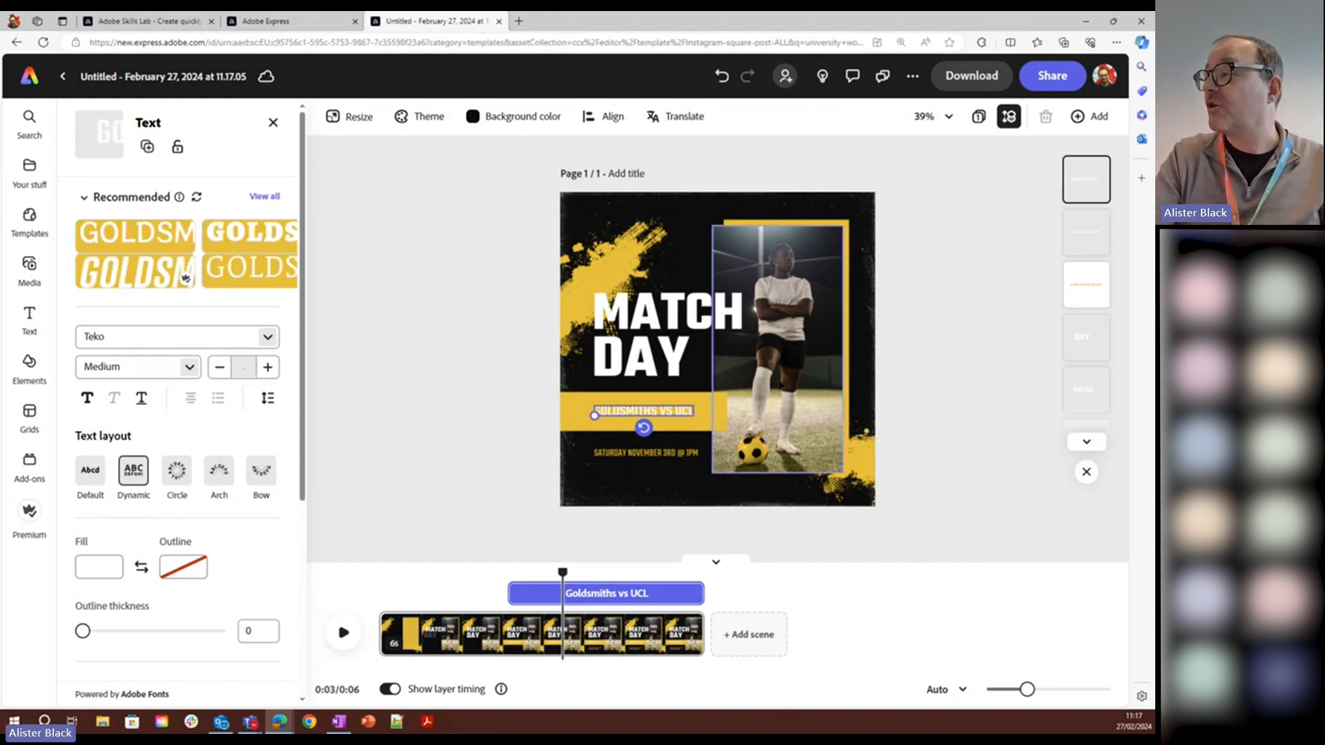
Step: Replace the male player photo with the stock photo of a dark-haired woman holding a soccer ball
{"action": "left_click", "coordinate": [811, 342]}
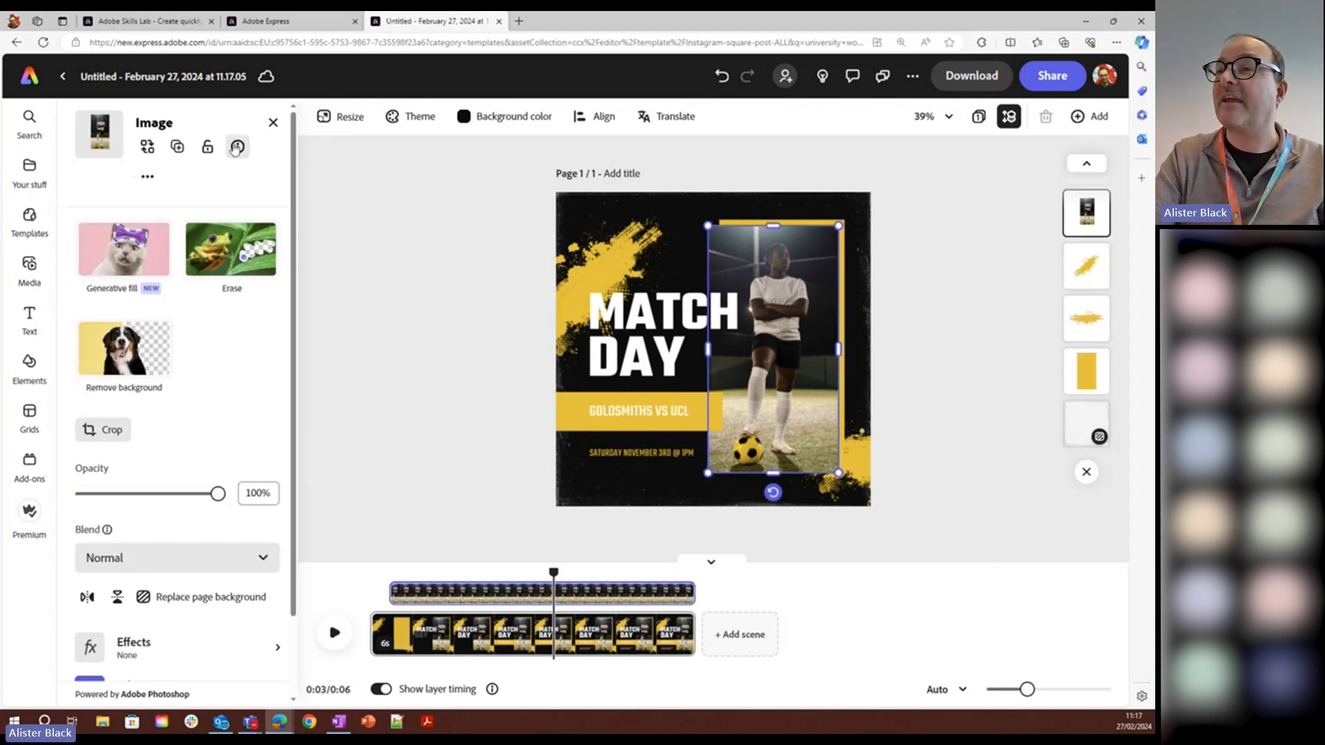
{"action": "left_click", "coordinate": [147, 146]}
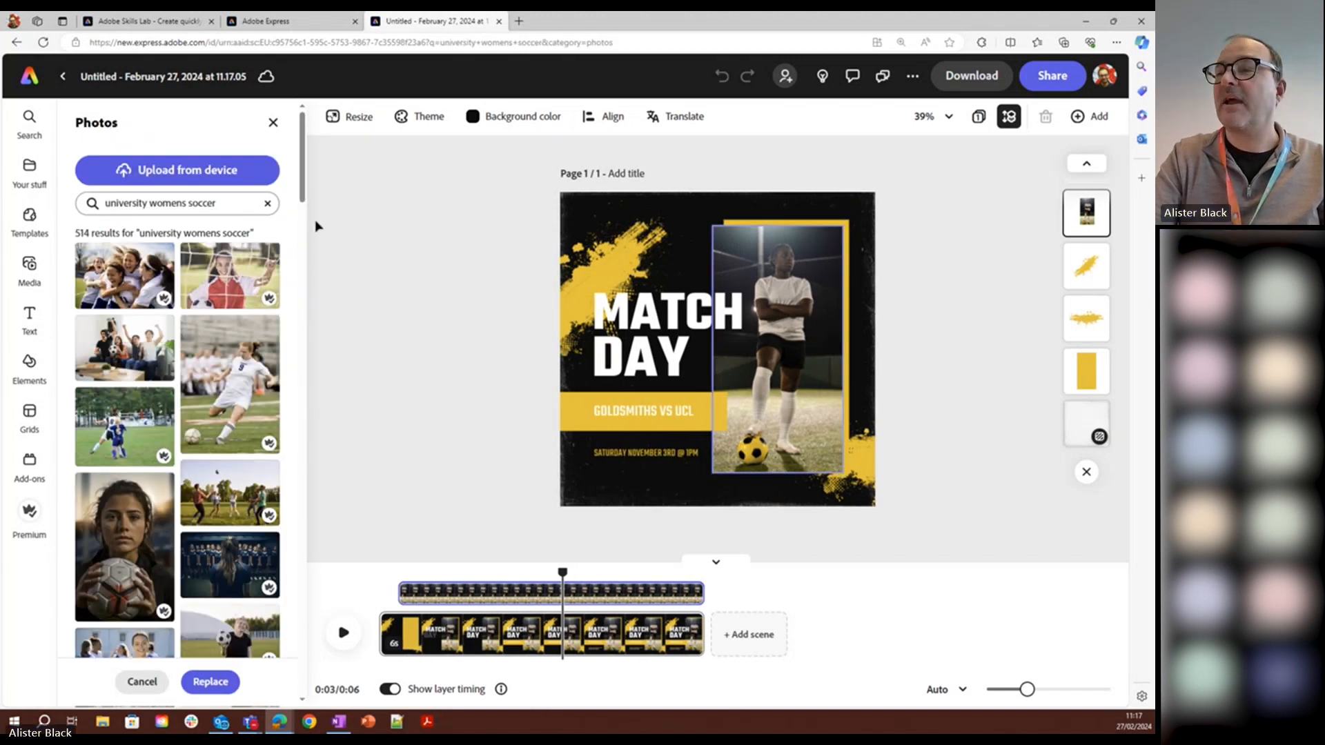
{"action": "left_click_drag", "start_coordinate": [306, 199], "coordinate": [306, 226]}
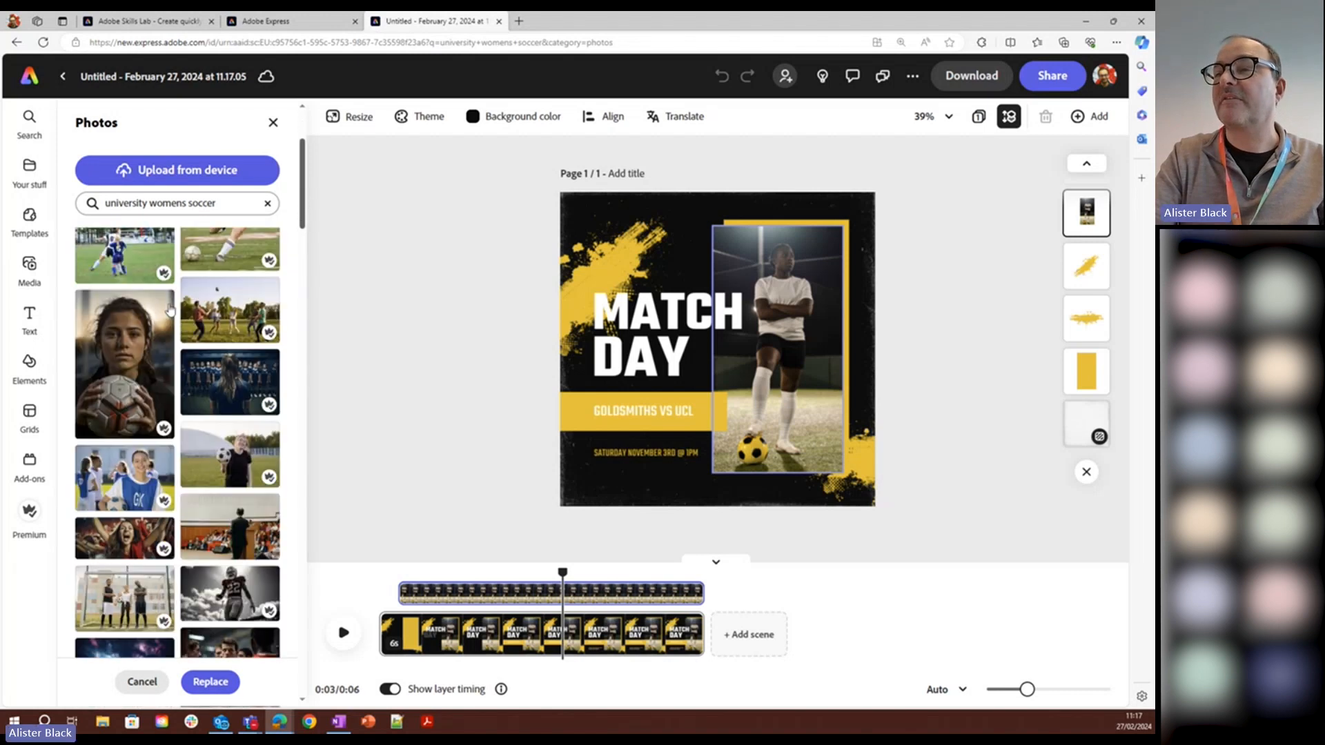
{"action": "left_click", "coordinate": [120, 347]}
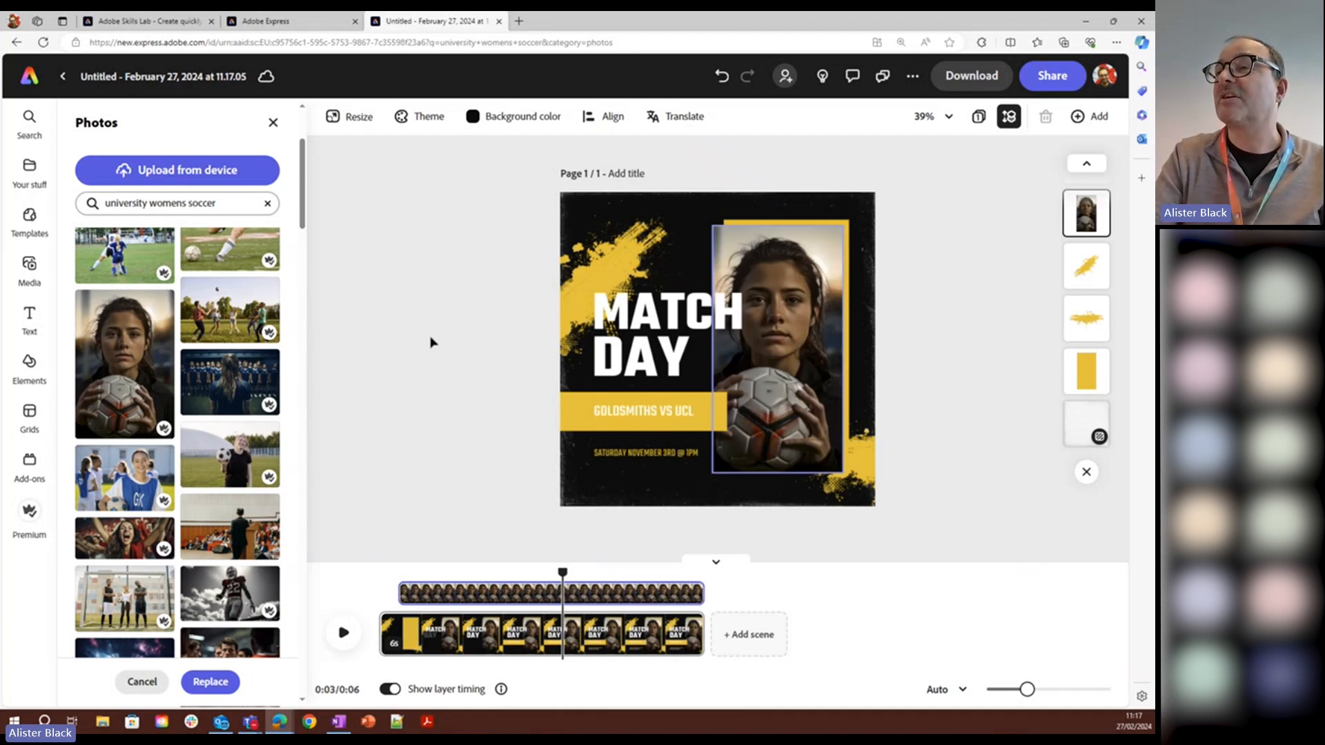
Step: Remove the background from the photo of the woman holding the ball
{"action": "left_click", "coordinate": [710, 282]}
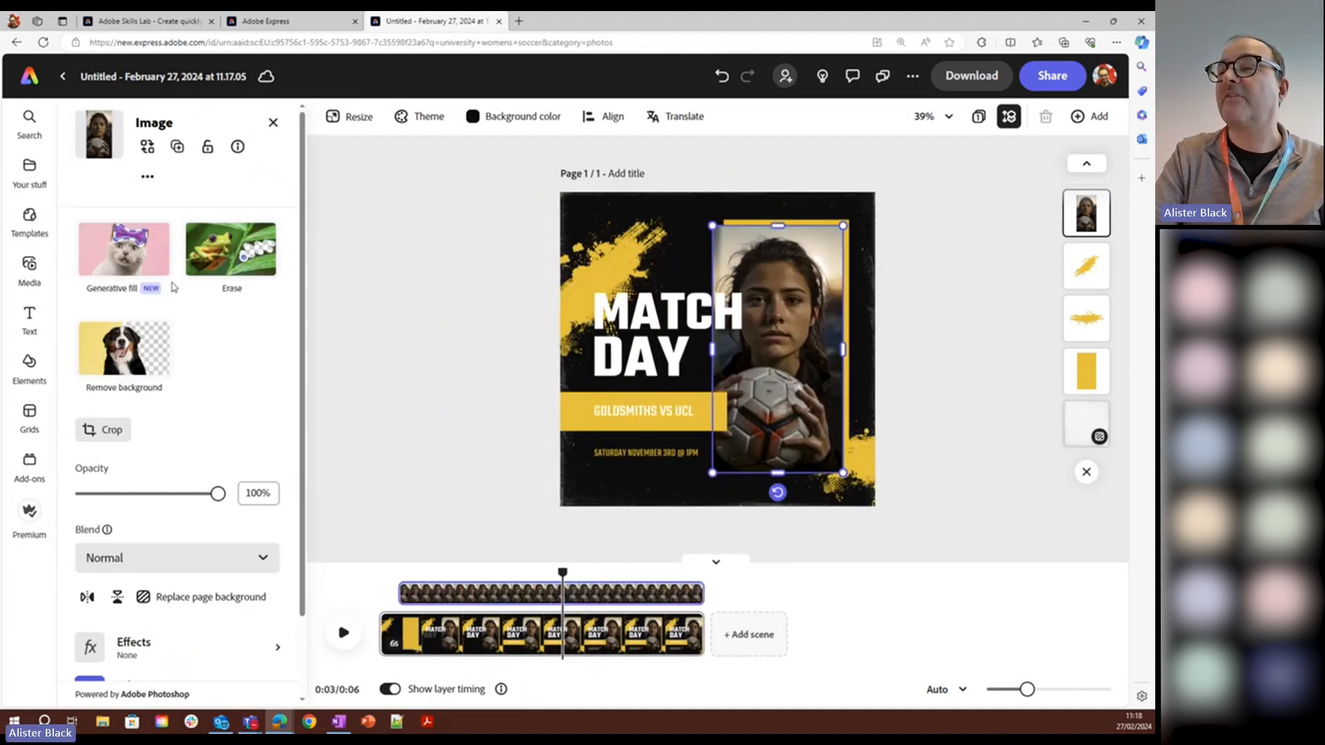
{"action": "left_click", "coordinate": [133, 350]}
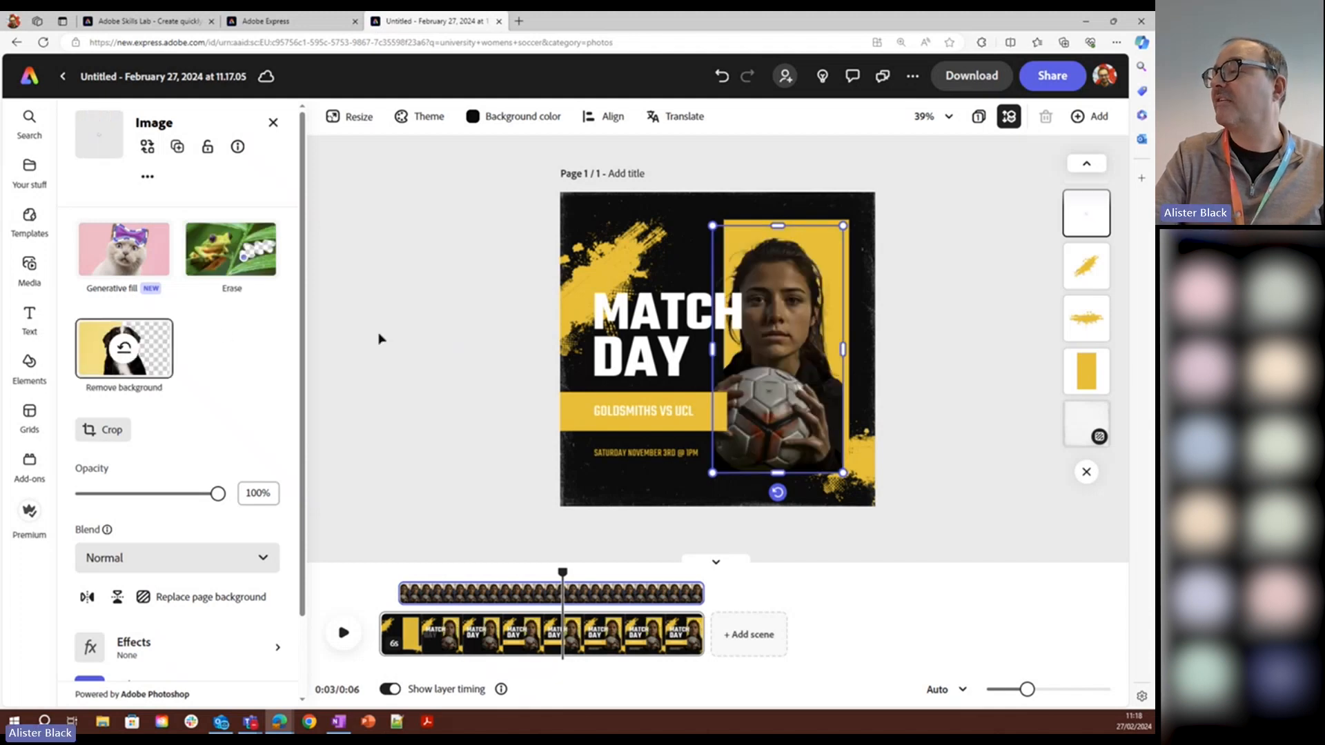
{"action": "left_click", "coordinate": [461, 322]}
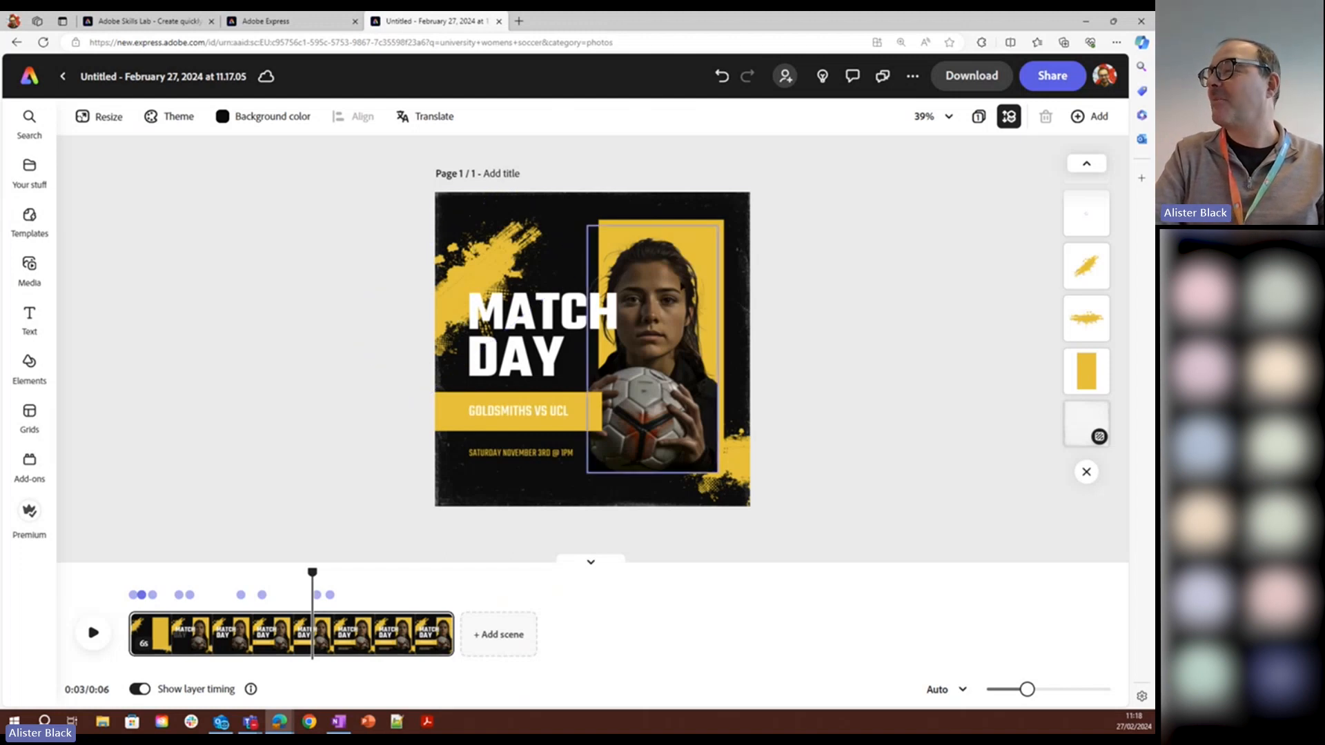
Step: Try setting up a scheduled social media post of the design with X (Twitter) as channel, and dismiss it without scheduling
{"action": "left_click", "coordinate": [1064, 88]}
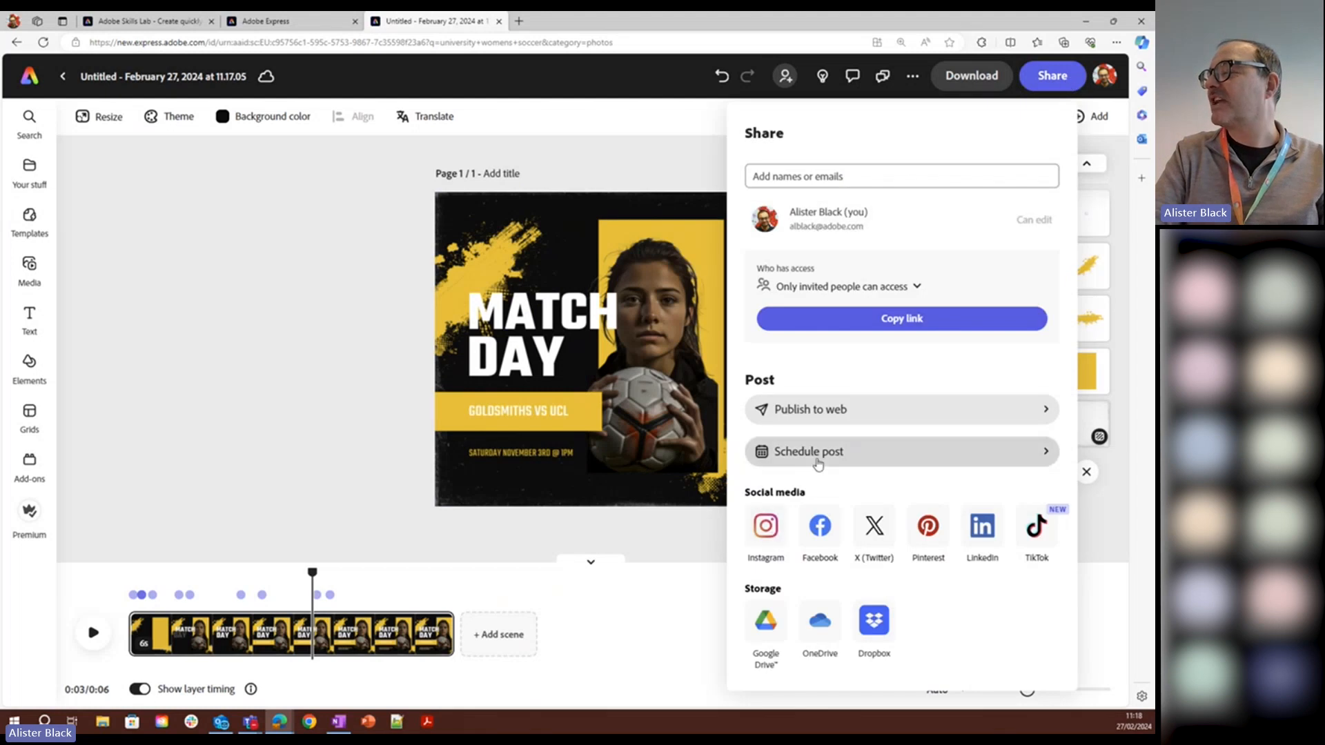
{"action": "left_click", "coordinate": [819, 461]}
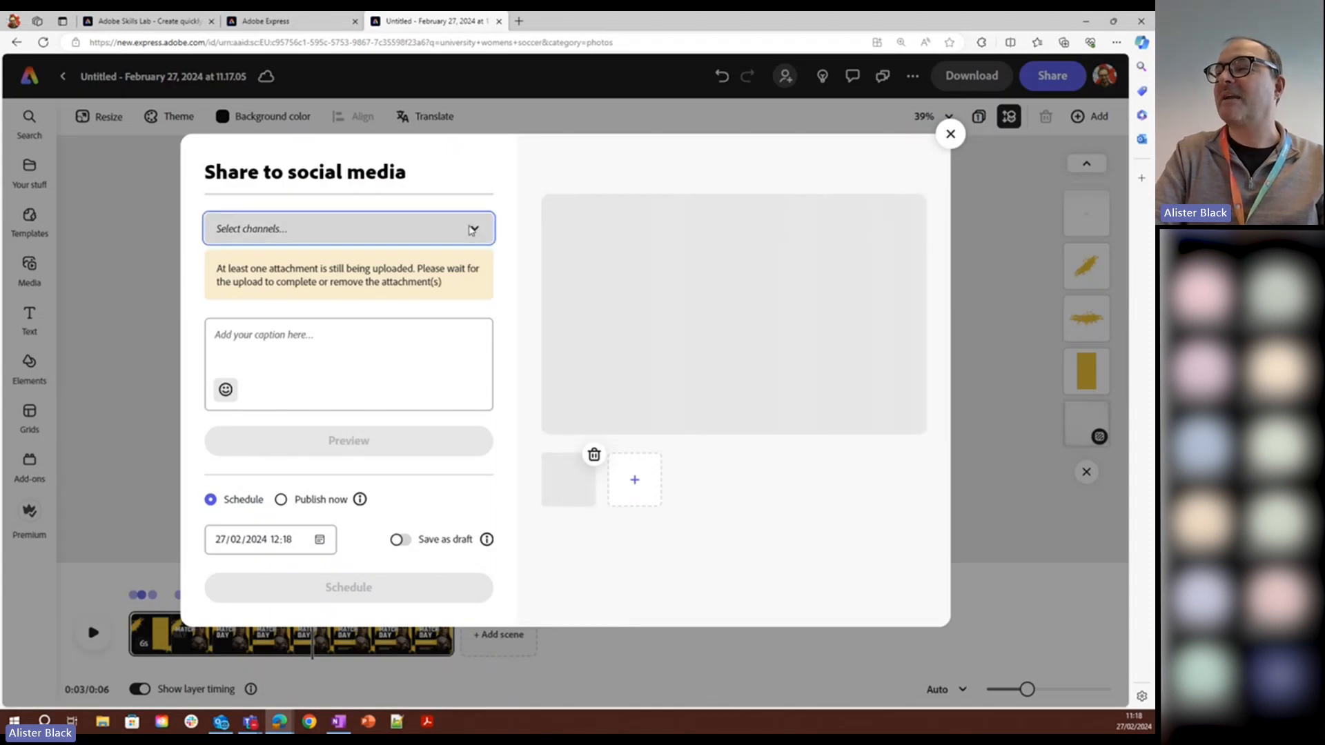
{"action": "left_click", "coordinate": [468, 229]}
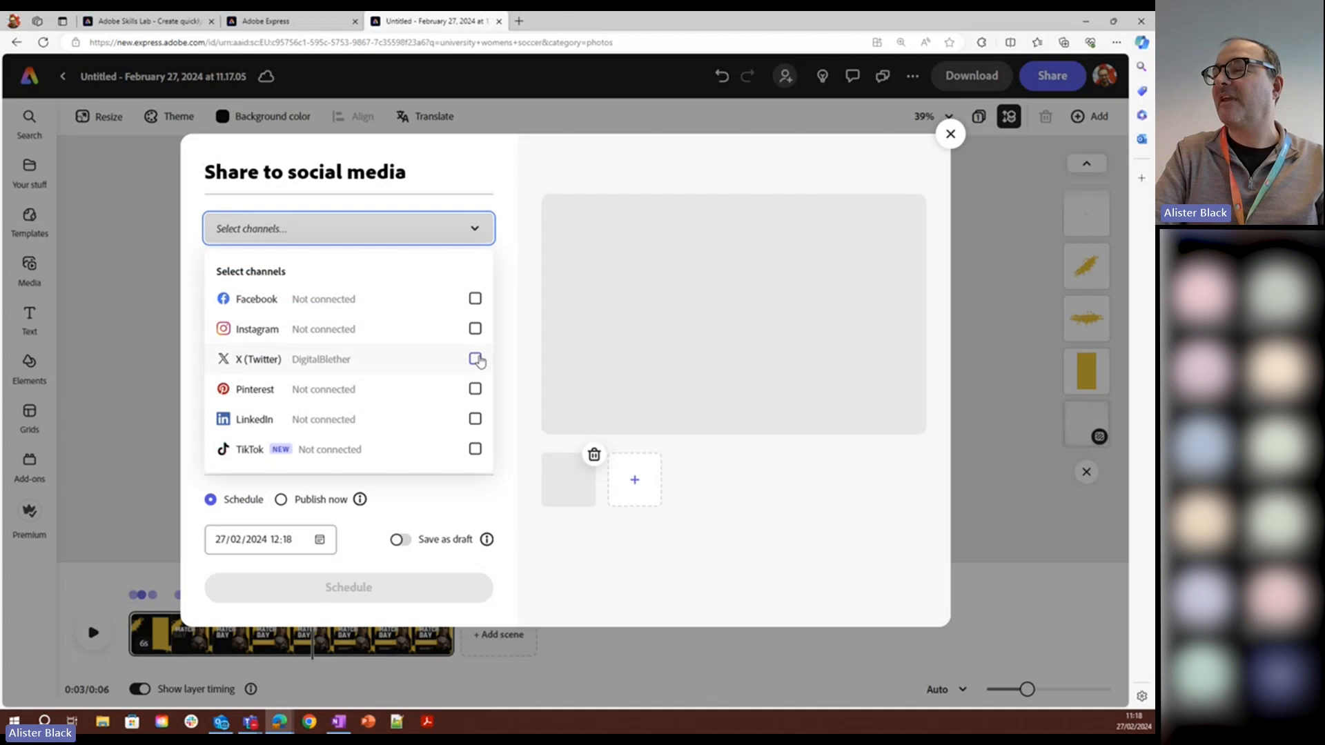
{"action": "left_click", "coordinate": [475, 358]}
{"action": "left_click", "coordinate": [516, 360]}
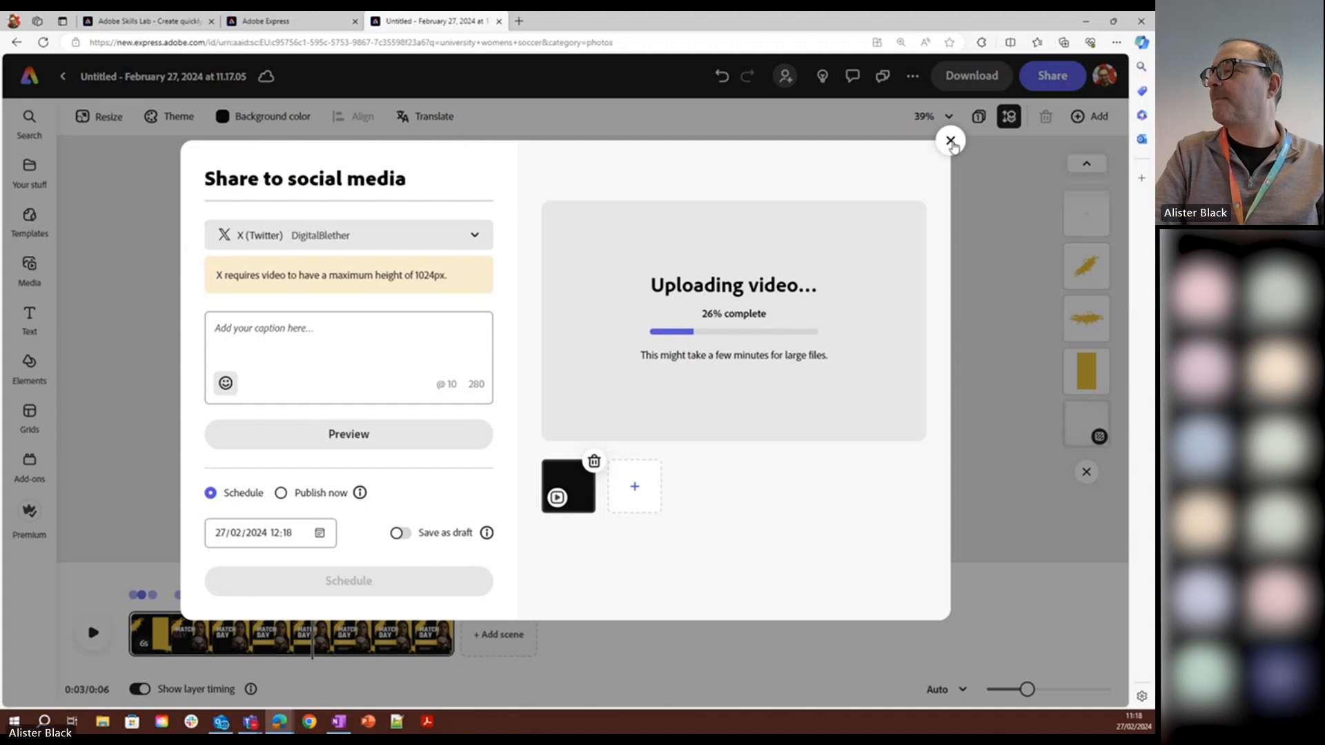
{"action": "left_click", "coordinate": [950, 142]}
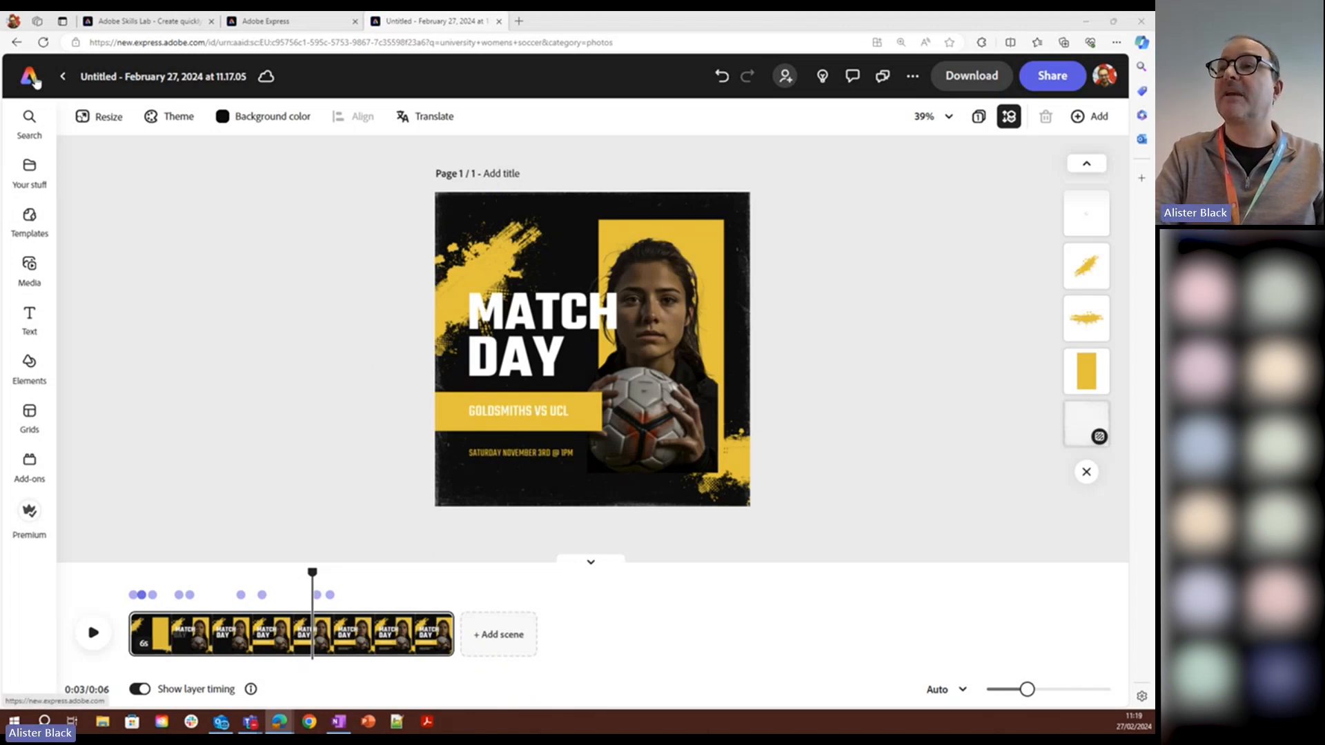
Step: Return to the home page and start the Caption video quick action
{"action": "left_click", "coordinate": [36, 81]}
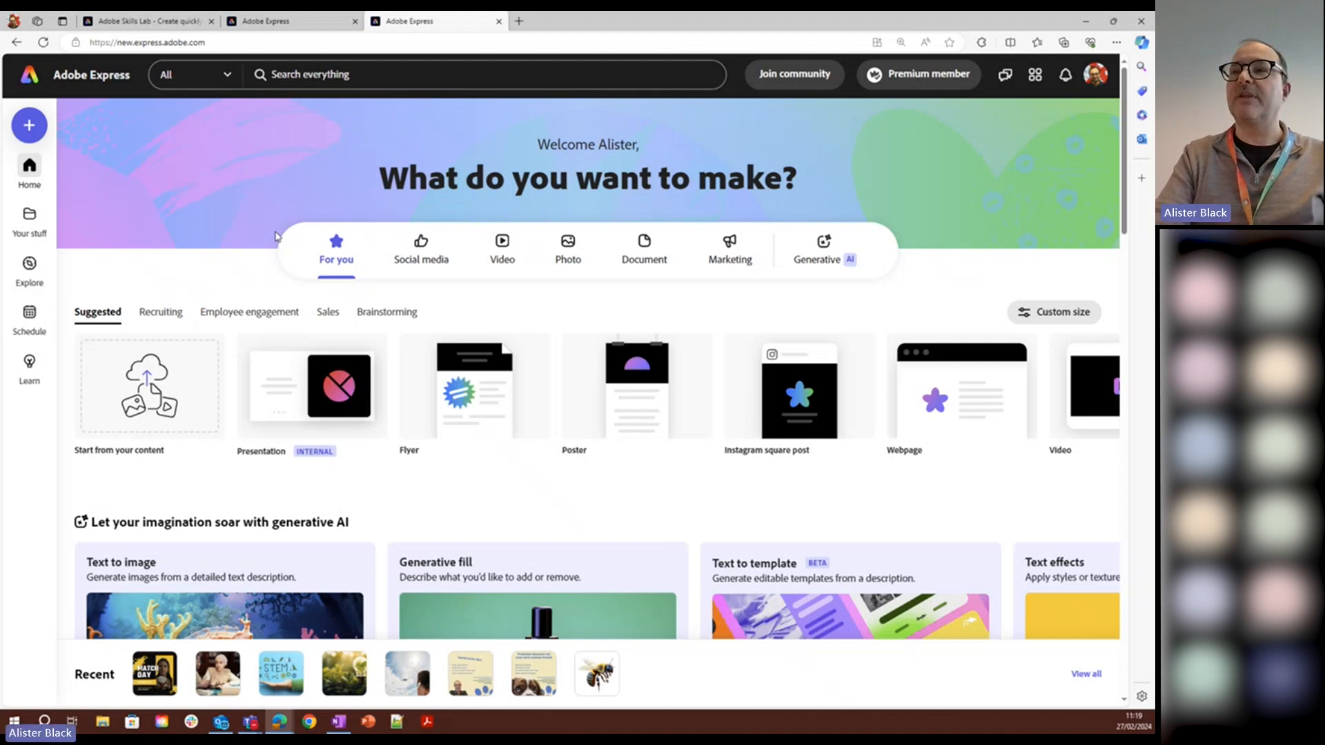
{"action": "left_click", "coordinate": [29, 129]}
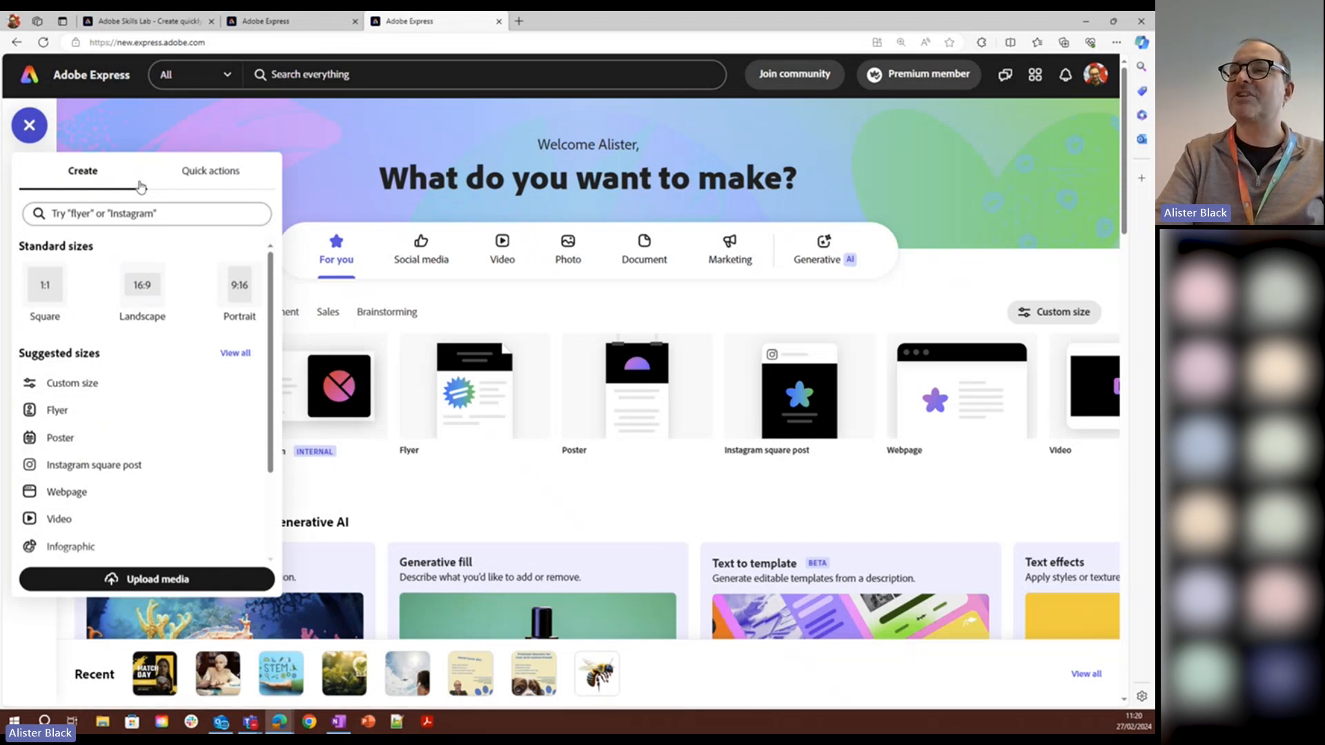
{"action": "left_click", "coordinate": [210, 178]}
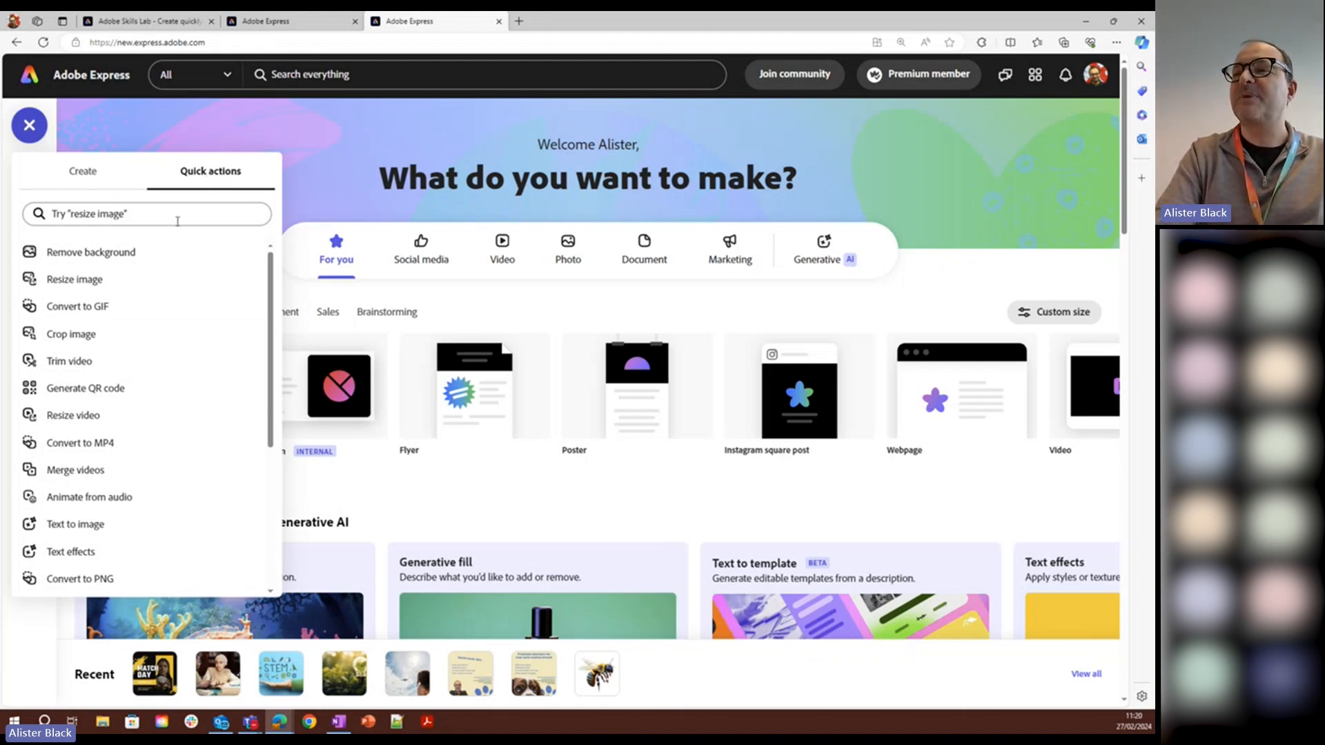
{"action": "scroll", "coordinate": [253, 441], "scroll_direction": "down", "scroll_amount": 3}
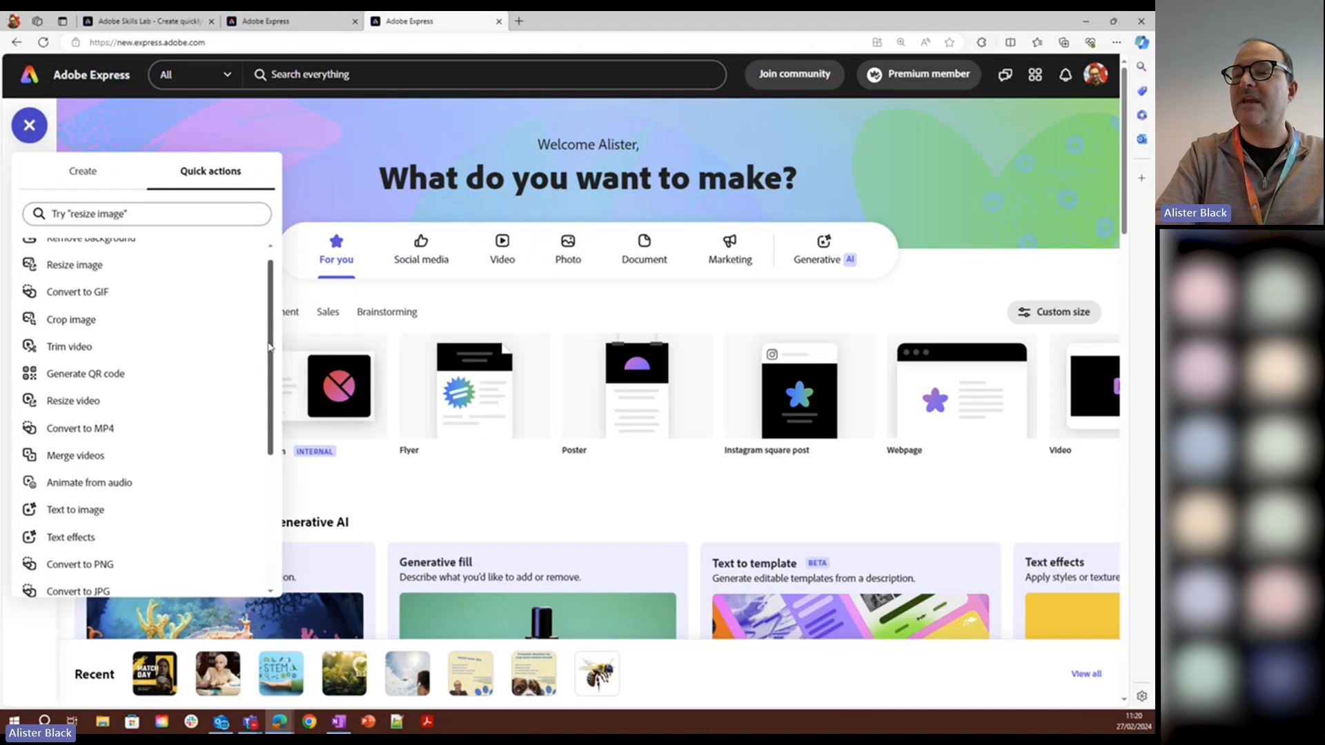
{"action": "scroll", "coordinate": [253, 445], "scroll_direction": "down", "scroll_amount": 2}
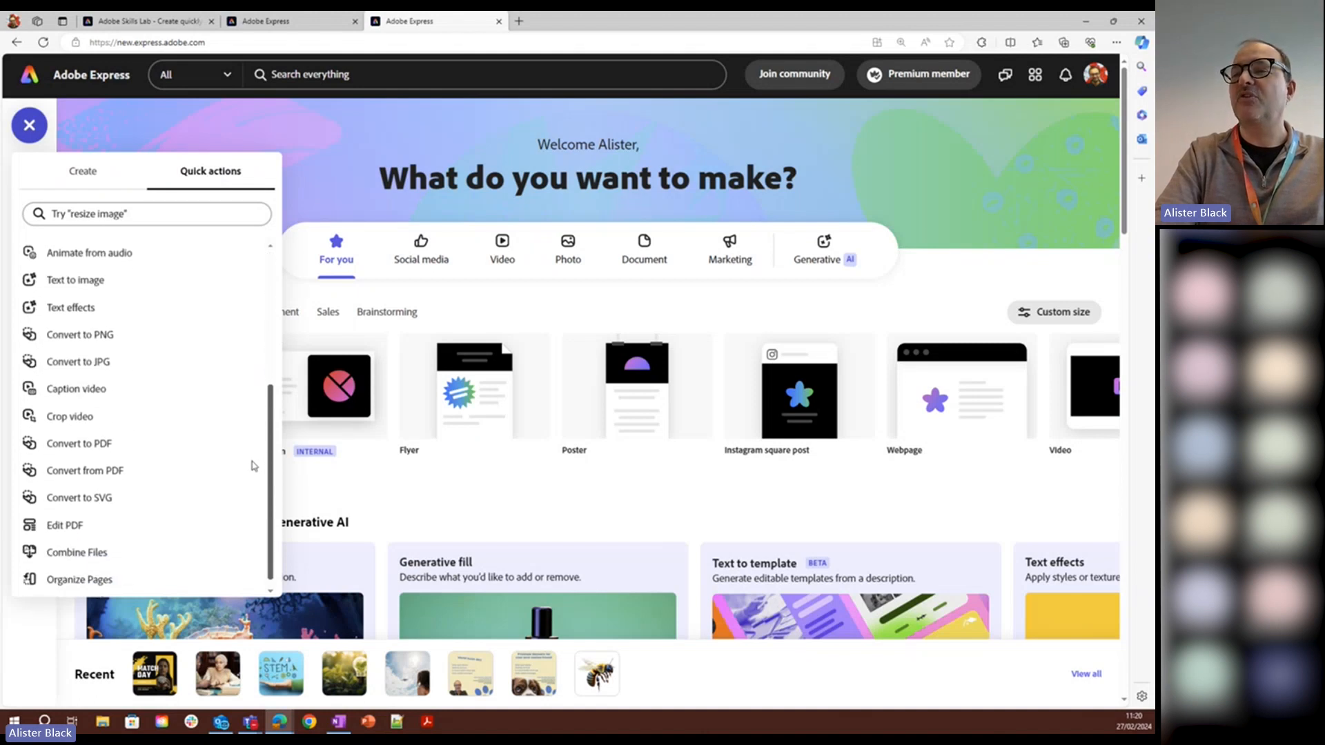
{"action": "left_click", "coordinate": [89, 389]}
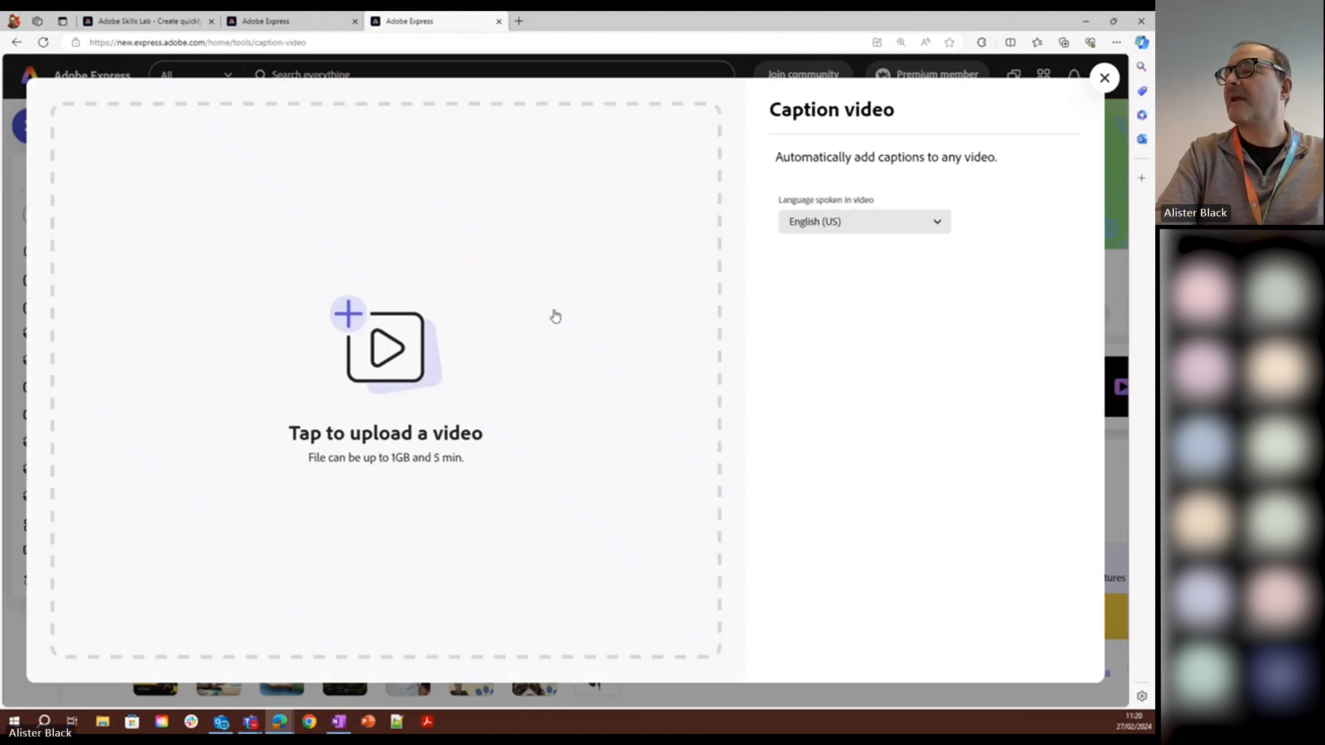
Step: Upload the inststudentsvideo2 video from the Express Demo folder on the Desktop for automatic captioning in English (US)
{"action": "left_click", "coordinate": [396, 347]}
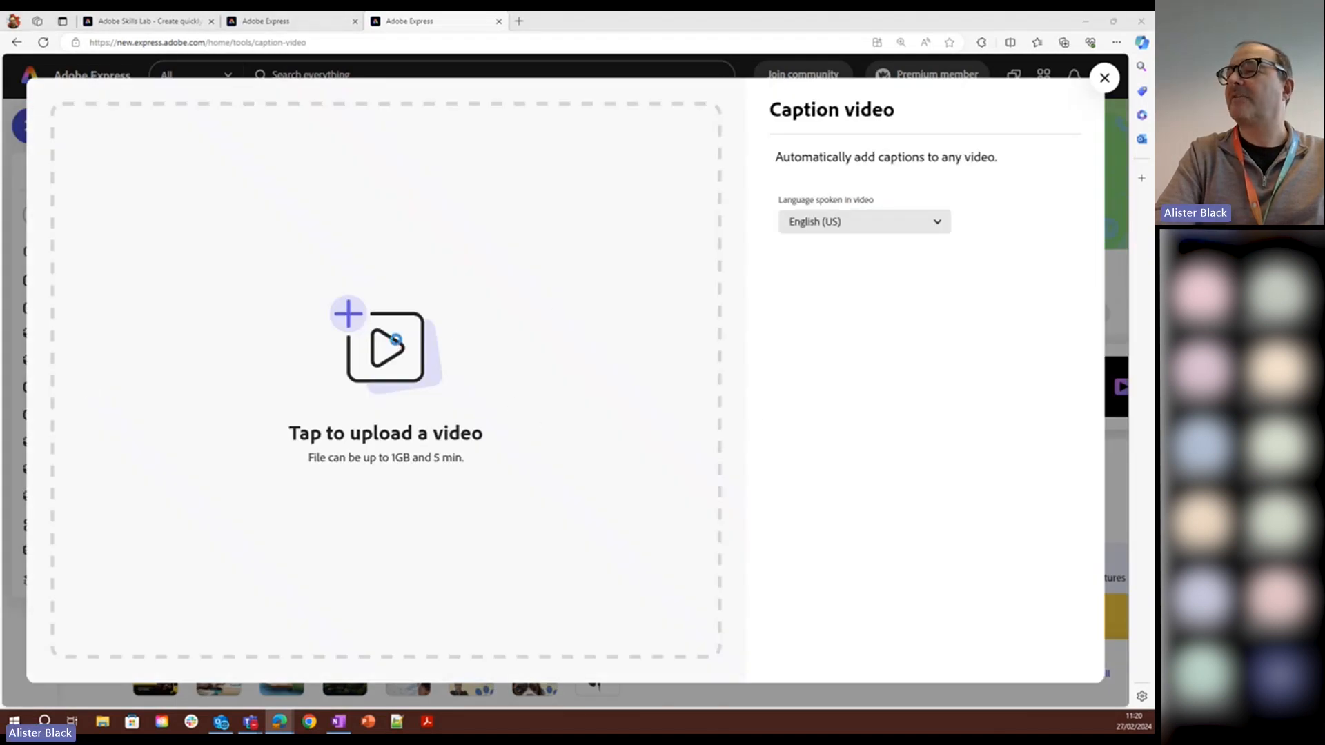
{"action": "left_click", "coordinate": [68, 265]}
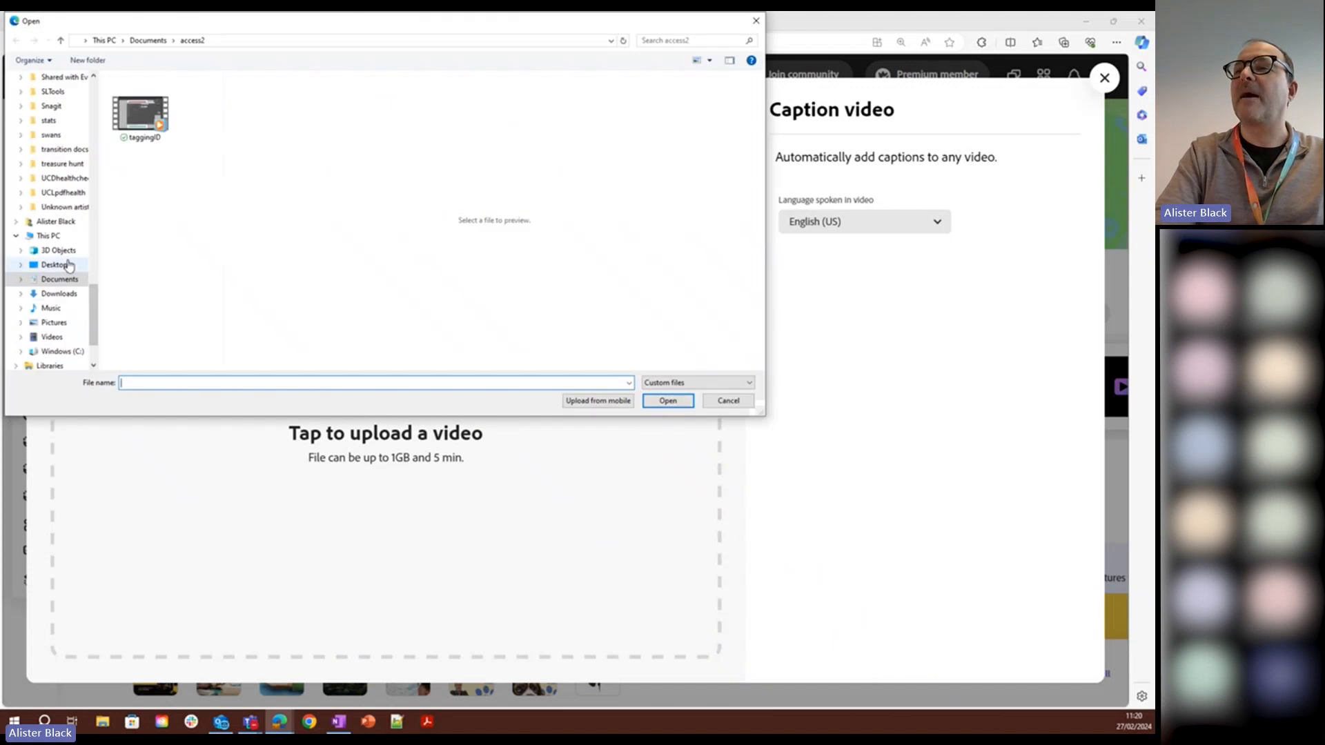
{"action": "left_click", "coordinate": [170, 121]}
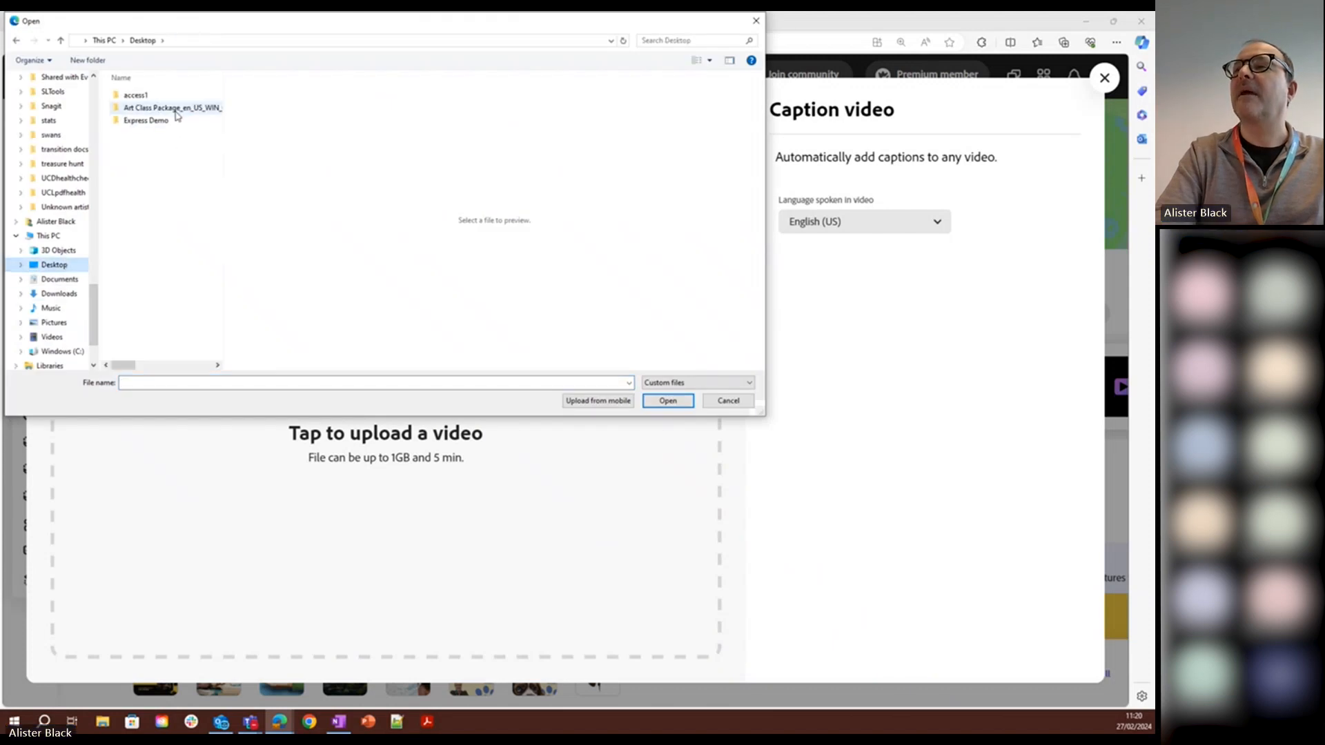
{"action": "double_click", "coordinate": [169, 122]}
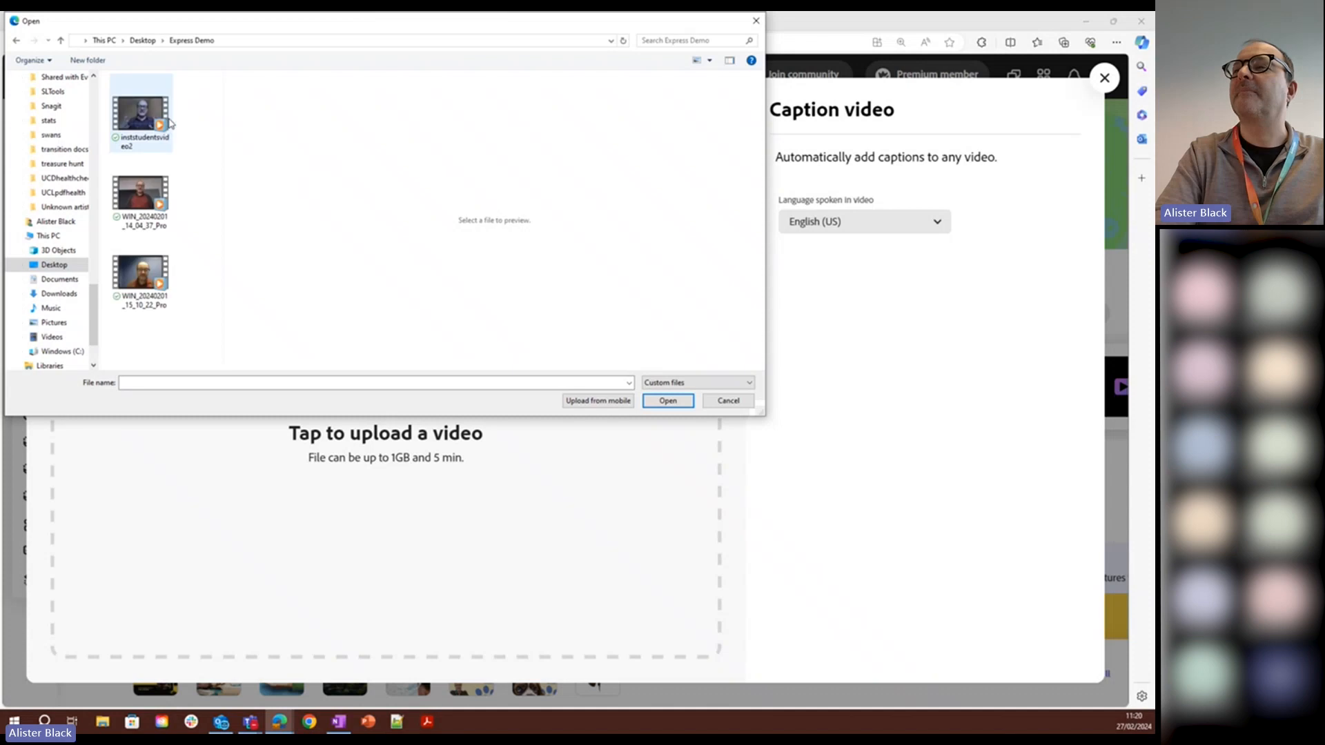
{"action": "left_click", "coordinate": [141, 276]}
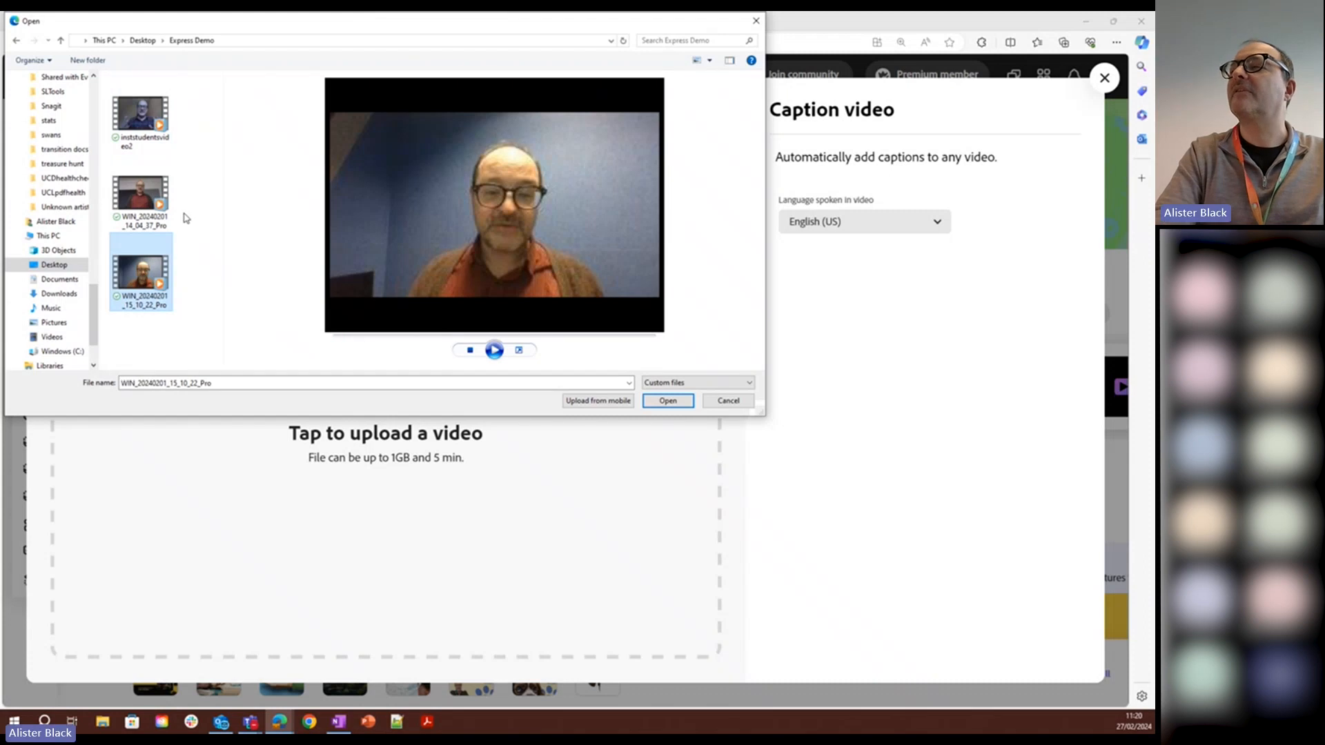
{"action": "left_click", "coordinate": [152, 198]}
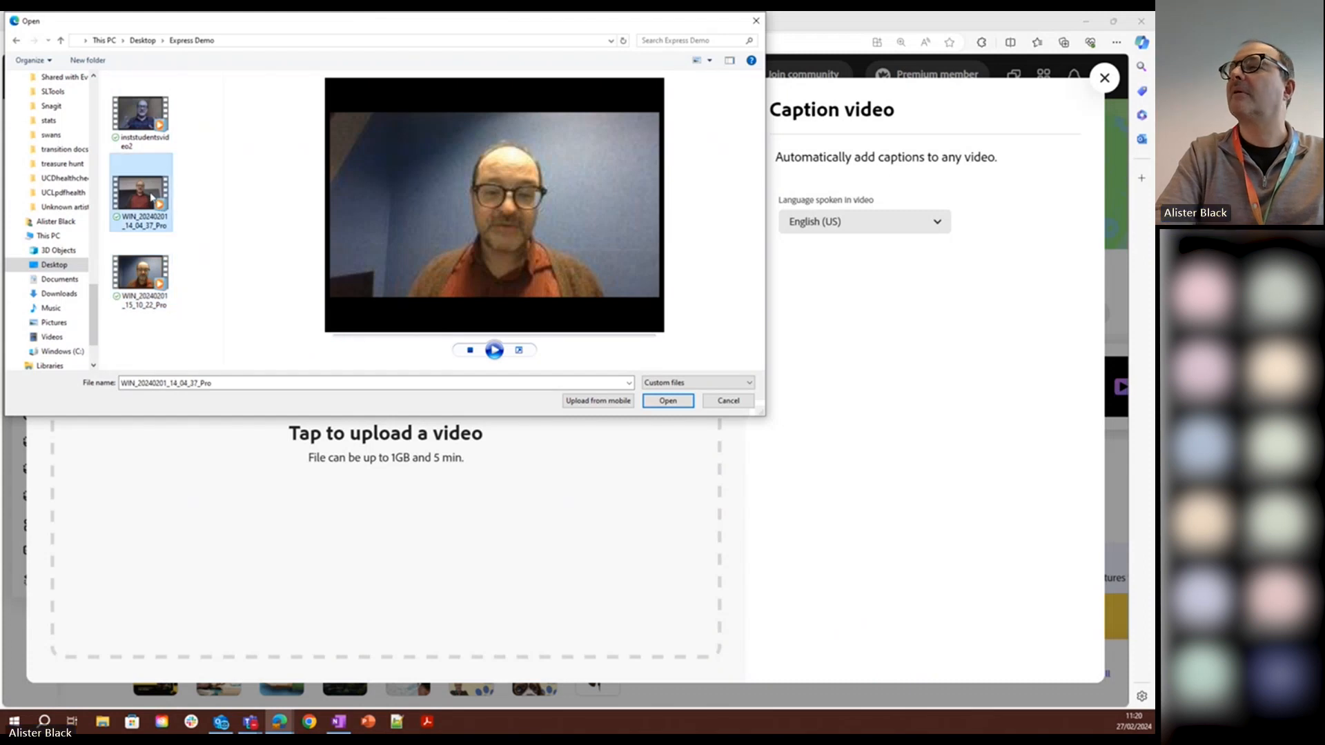
{"action": "left_click", "coordinate": [146, 119]}
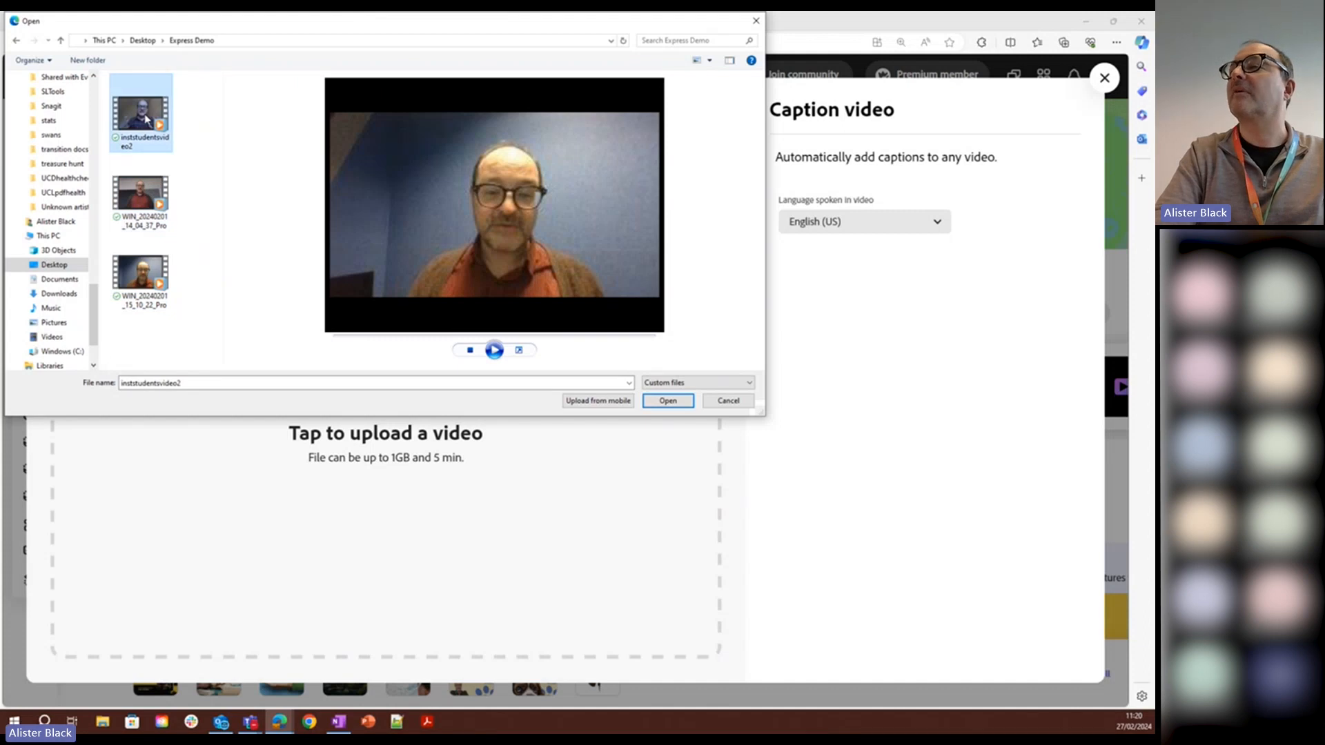
{"action": "left_click", "coordinate": [668, 401]}
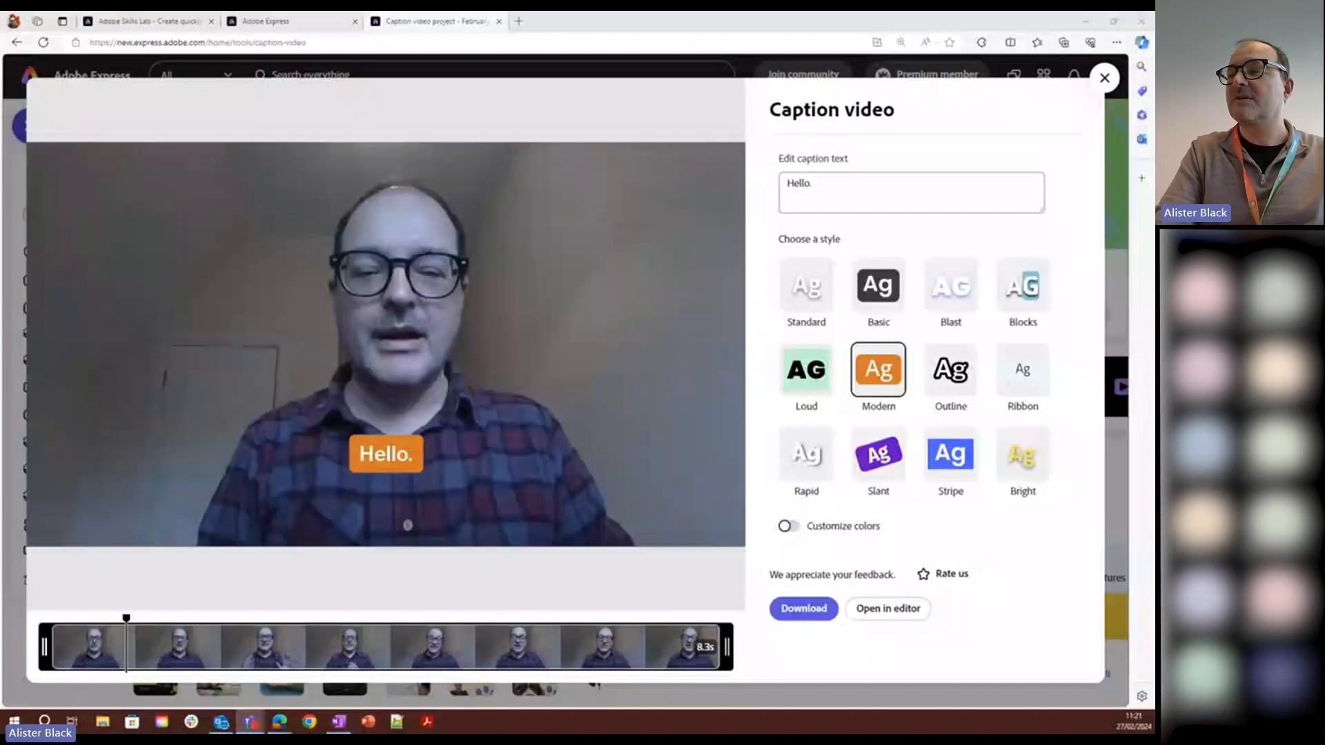
Step: Play back the captioned video and bring up the caption "Today I want to talk about recruiting international students" in the text editor
{"action": "left_click", "coordinate": [384, 347]}
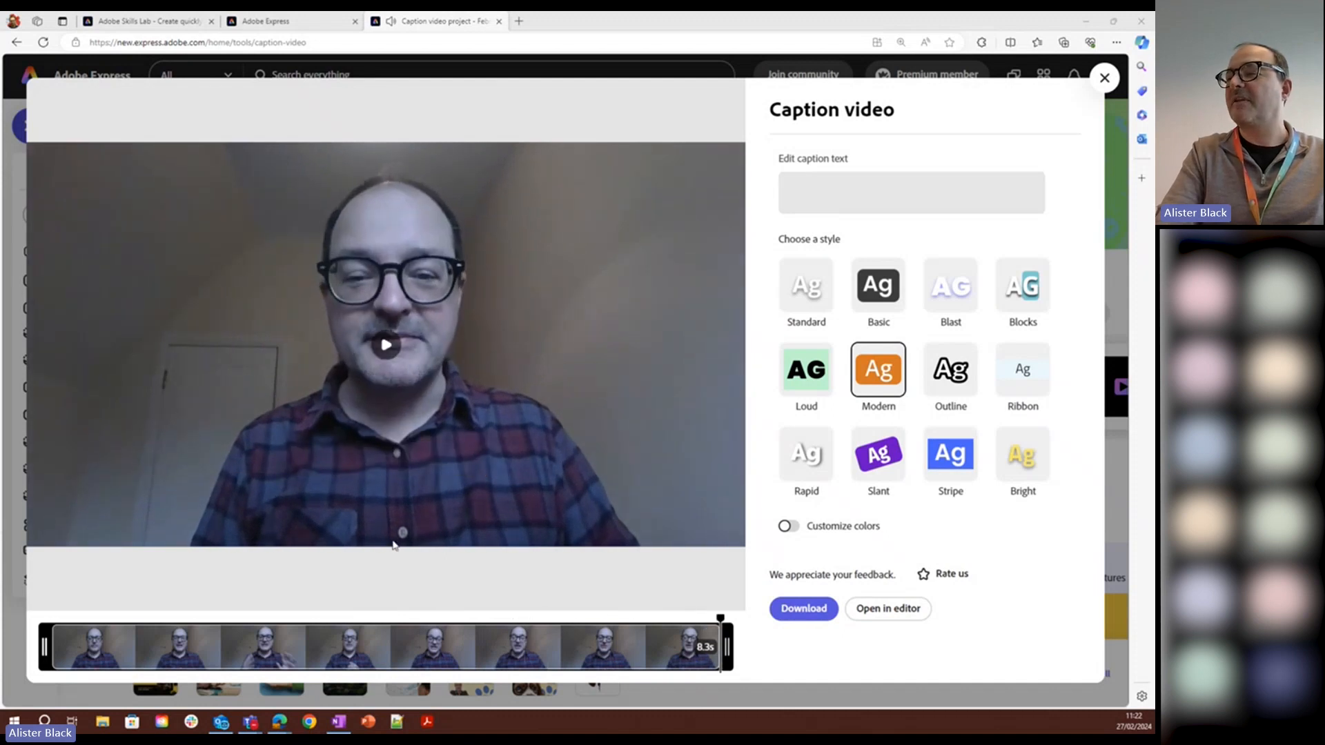
{"action": "left_click", "coordinate": [387, 346]}
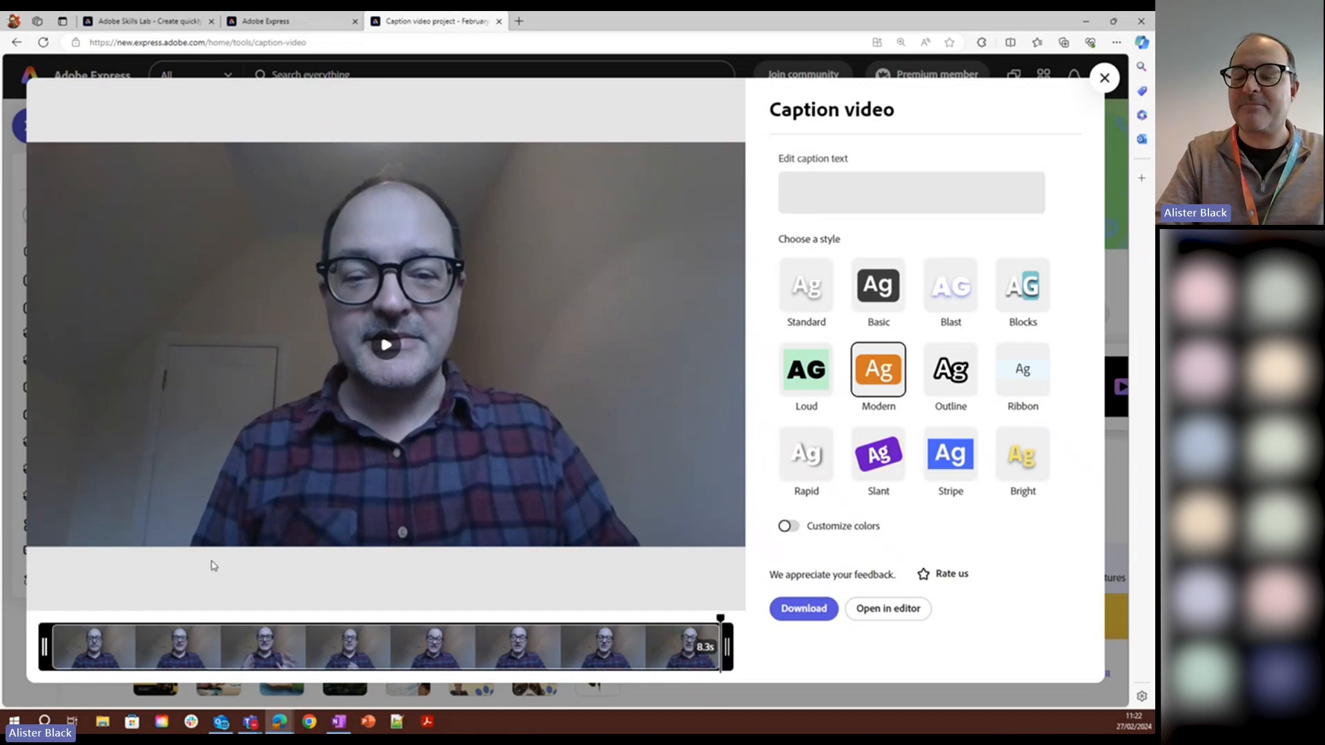
{"action": "left_click", "coordinate": [170, 661]}
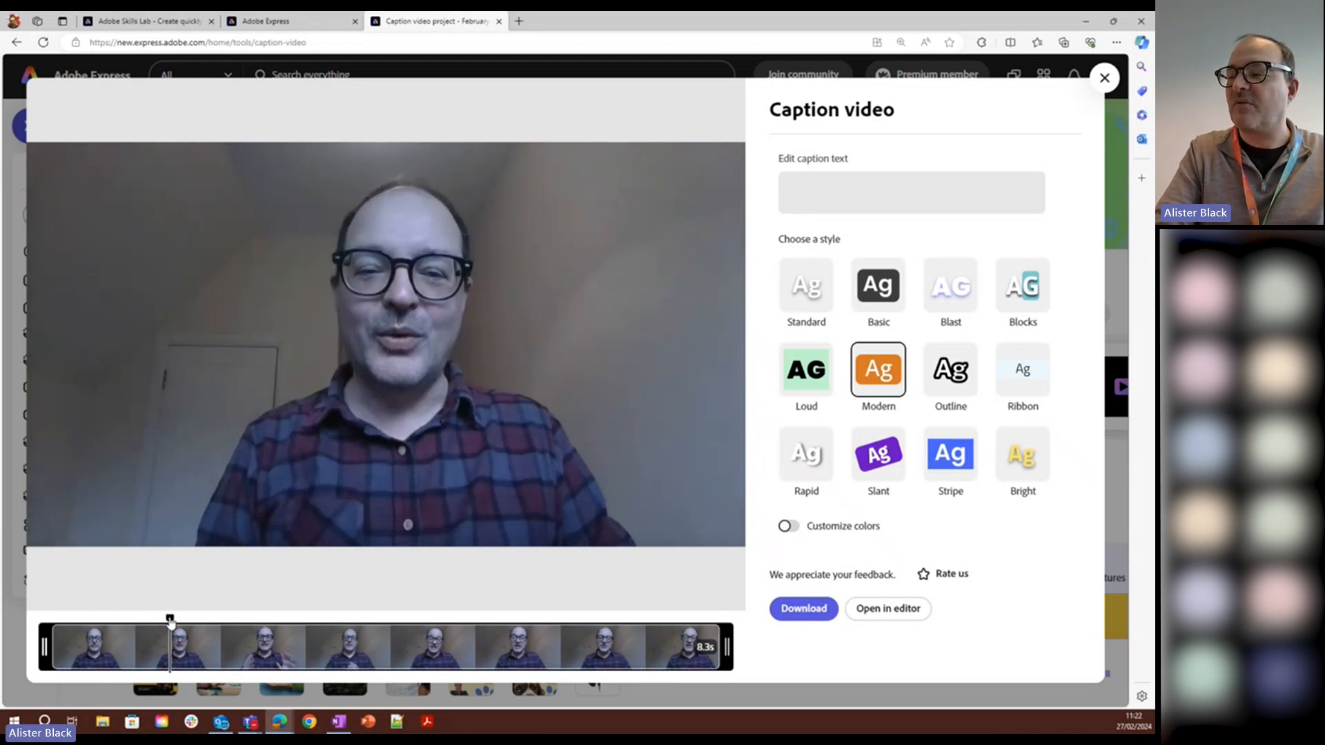
{"action": "left_click_drag", "start_coordinate": [167, 616], "coordinate": [240, 645]}
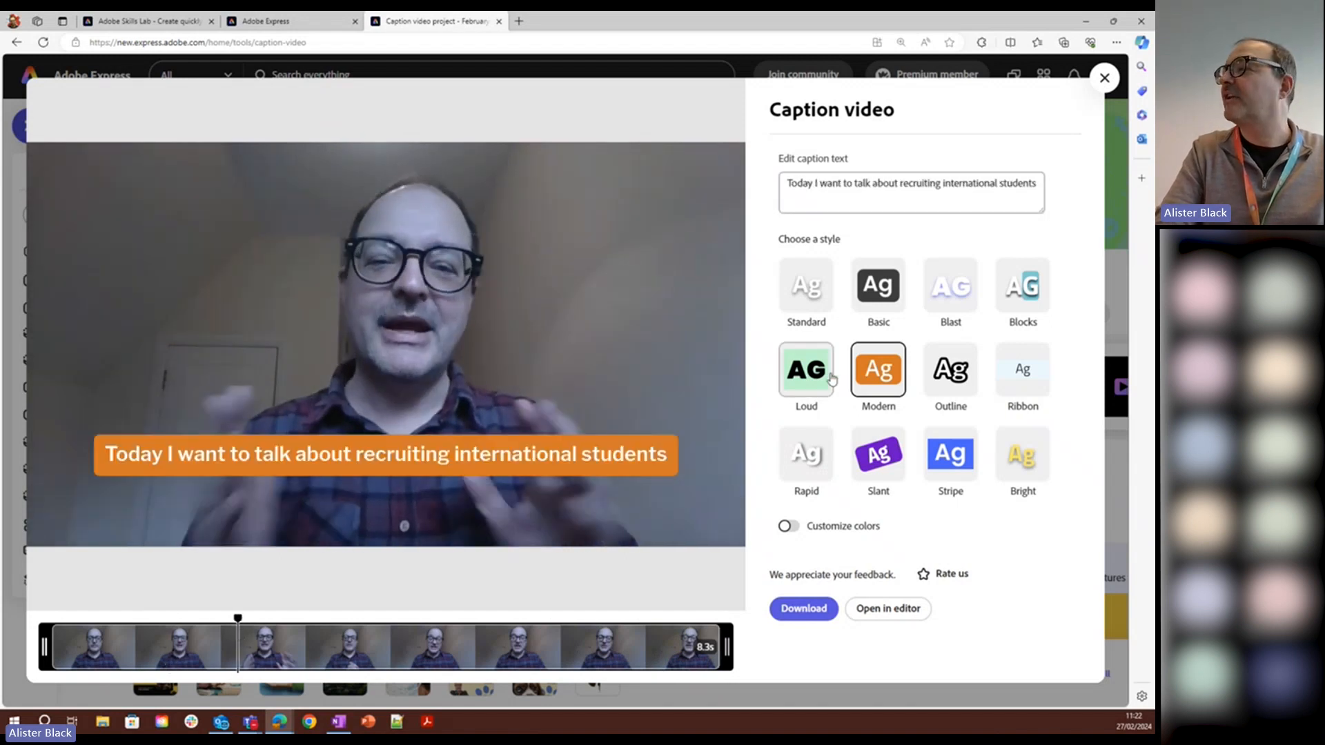
{"action": "left_click", "coordinate": [972, 185]}
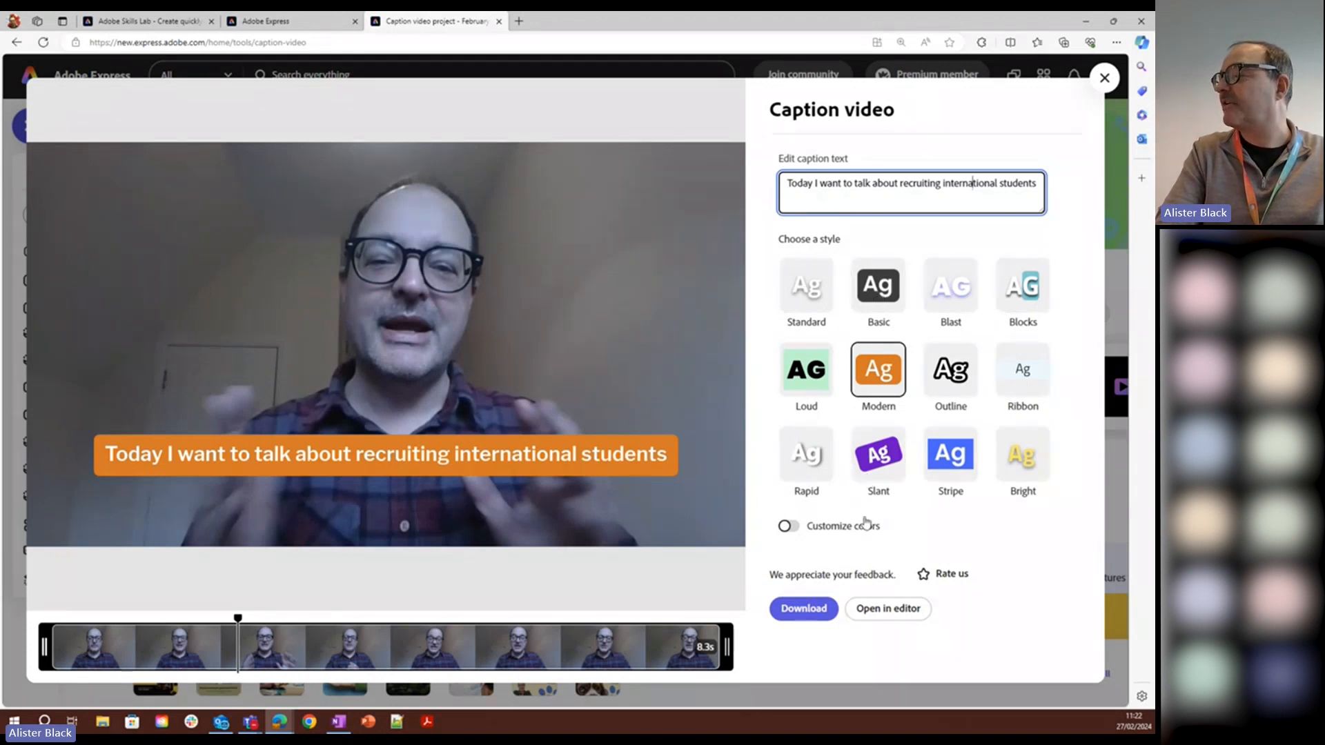
Step: Open the captioned video in the full editor and select its caption group
{"action": "left_click", "coordinate": [873, 610]}
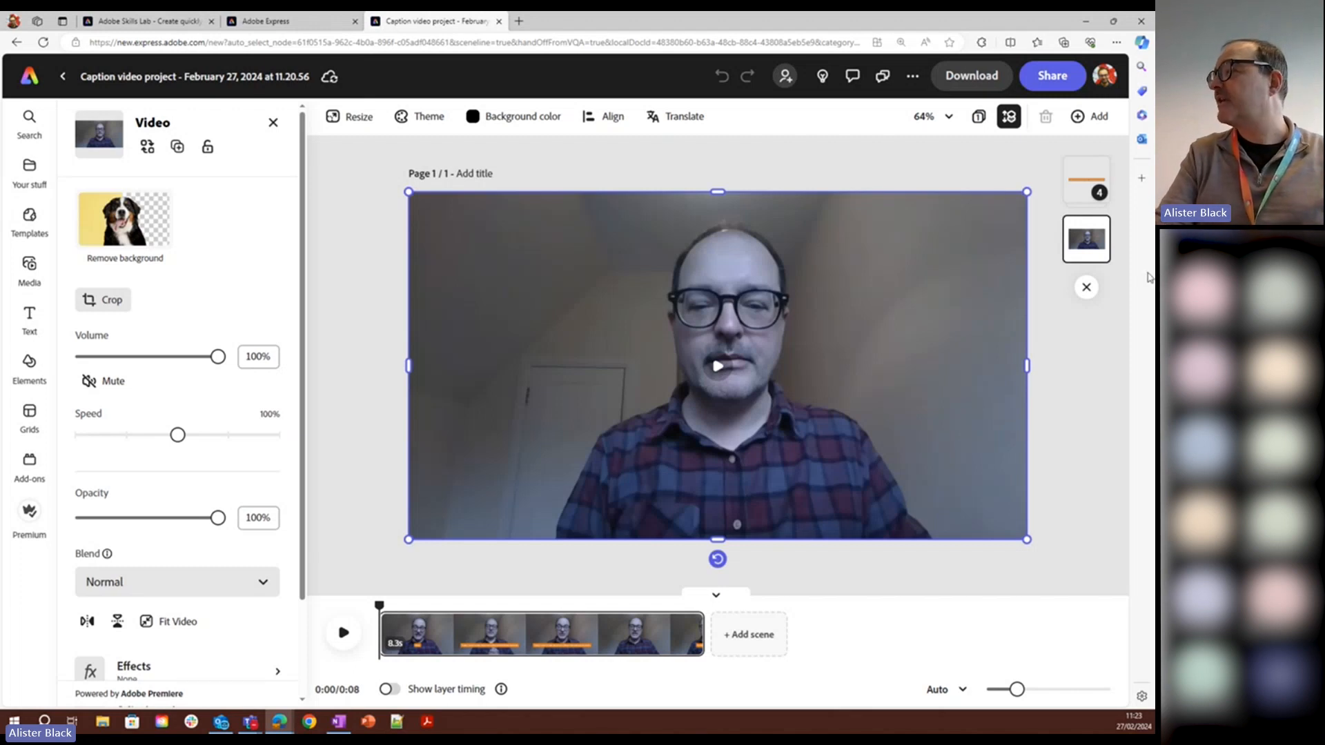
{"action": "left_click", "coordinate": [1093, 185]}
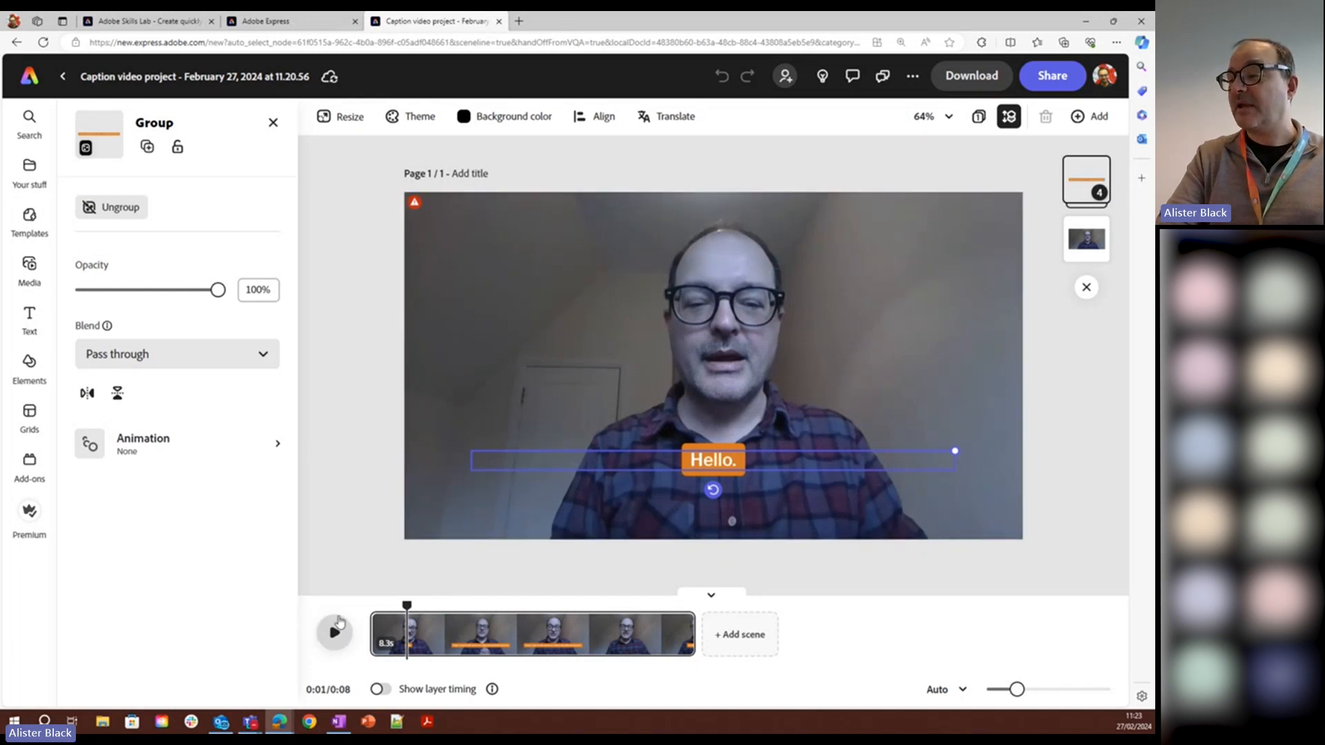
Step: Duplicate the captioned video page with its English text translated into French, and play back the translated page
{"action": "left_click_drag", "start_coordinate": [407, 606], "coordinate": [365, 567]}
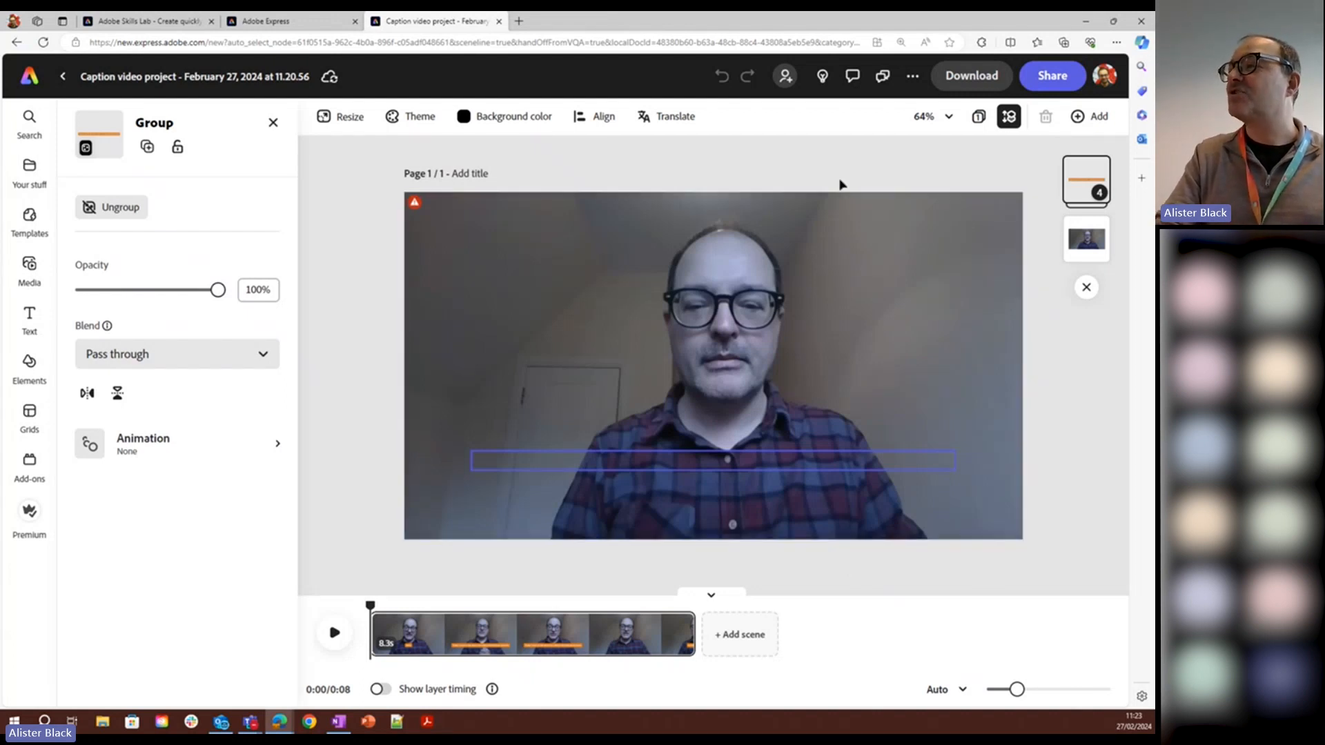
{"action": "left_click", "coordinate": [676, 117]}
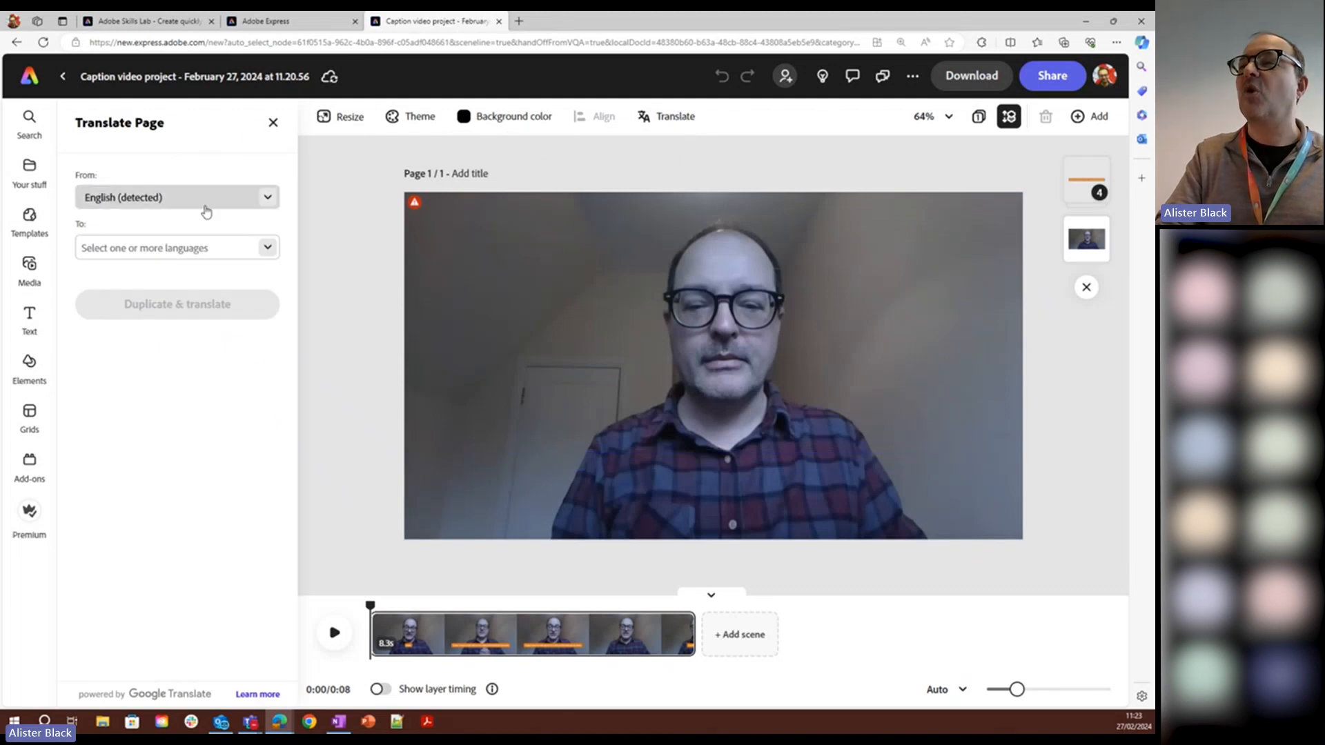
{"action": "left_click", "coordinate": [267, 248]}
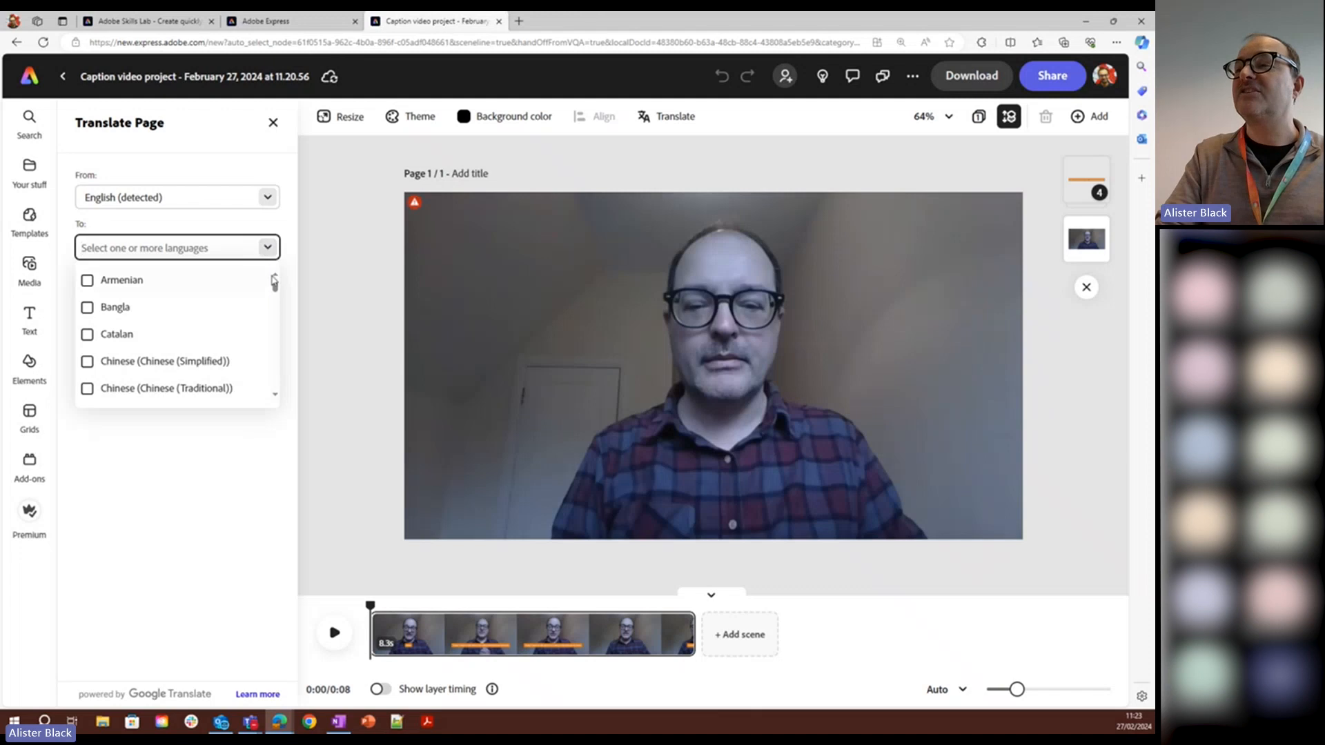
{"action": "left_click_drag", "start_coordinate": [275, 288], "coordinate": [275, 313]}
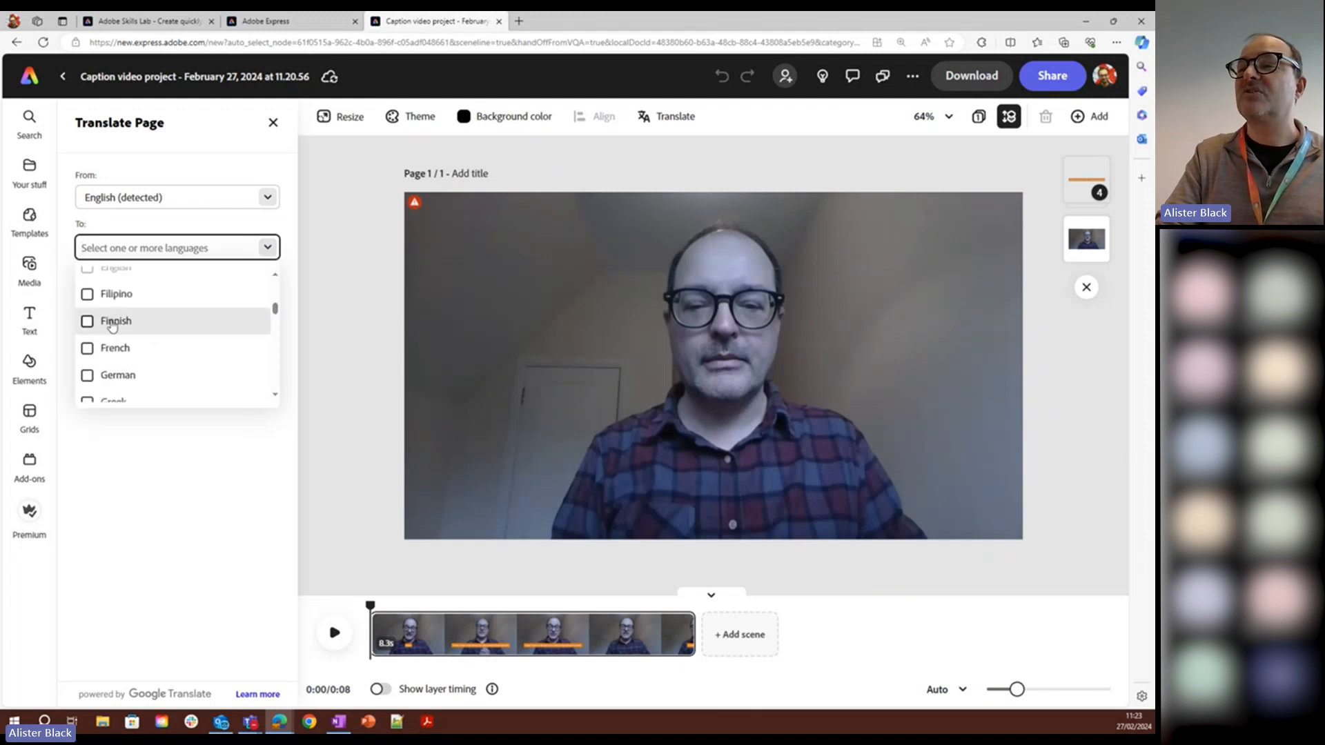
{"action": "left_click", "coordinate": [88, 349]}
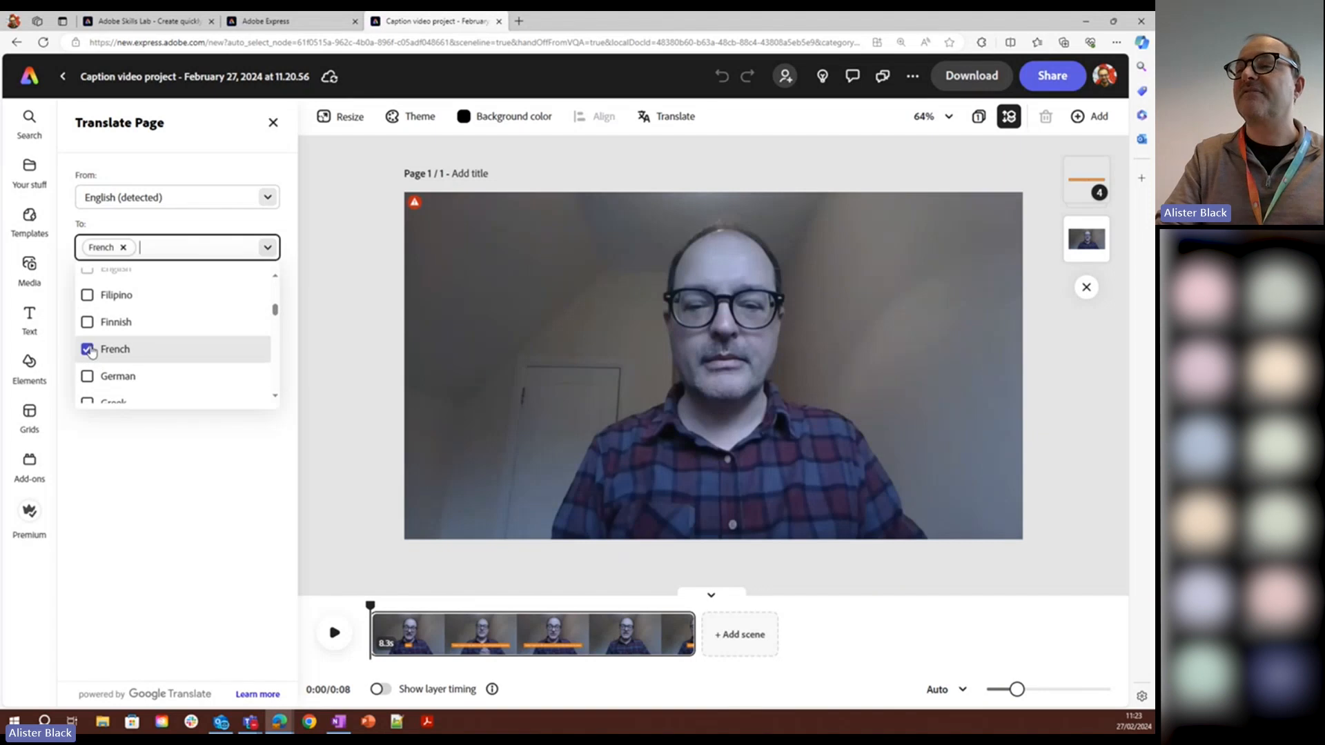
{"action": "left_click", "coordinate": [164, 516]}
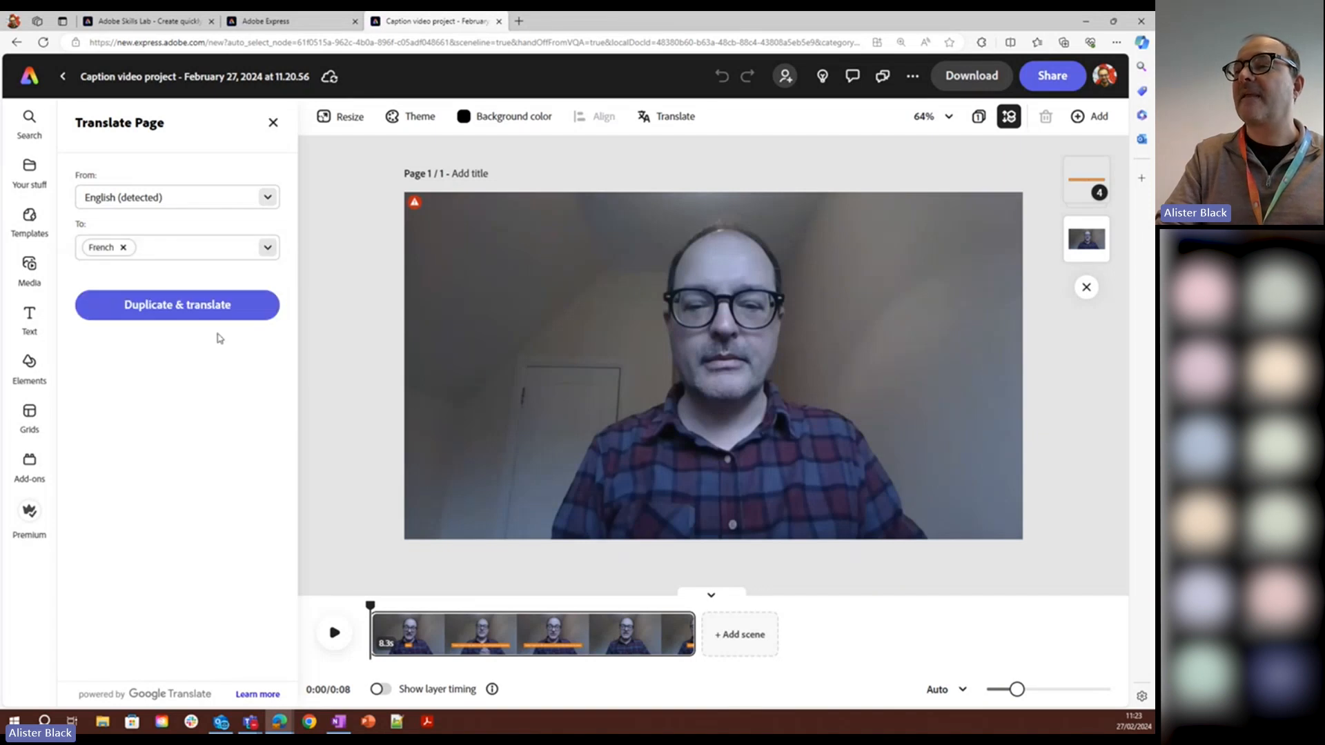
{"action": "left_click", "coordinate": [224, 309]}
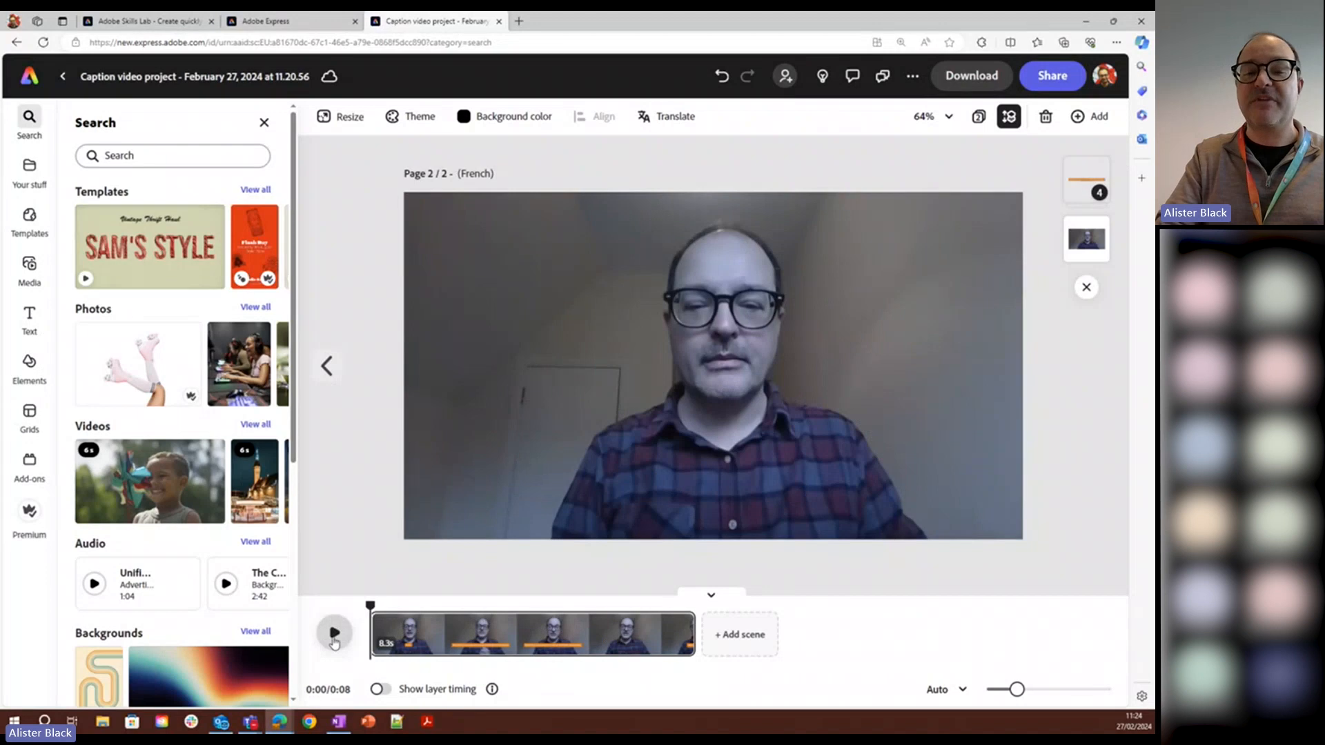
{"action": "left_click", "coordinate": [333, 633]}
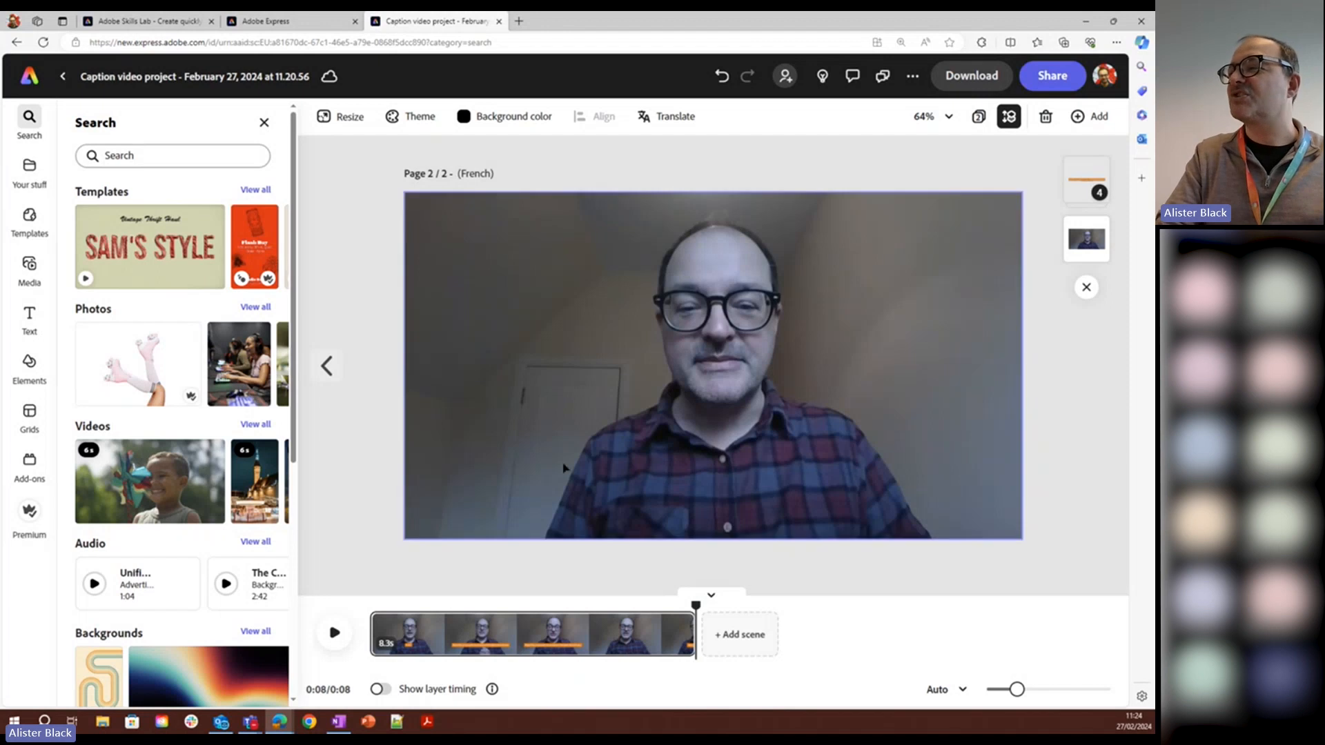
Step: Remove the background from the speaker video on the French page and set the page's background color to white
{"action": "left_click", "coordinate": [557, 392]}
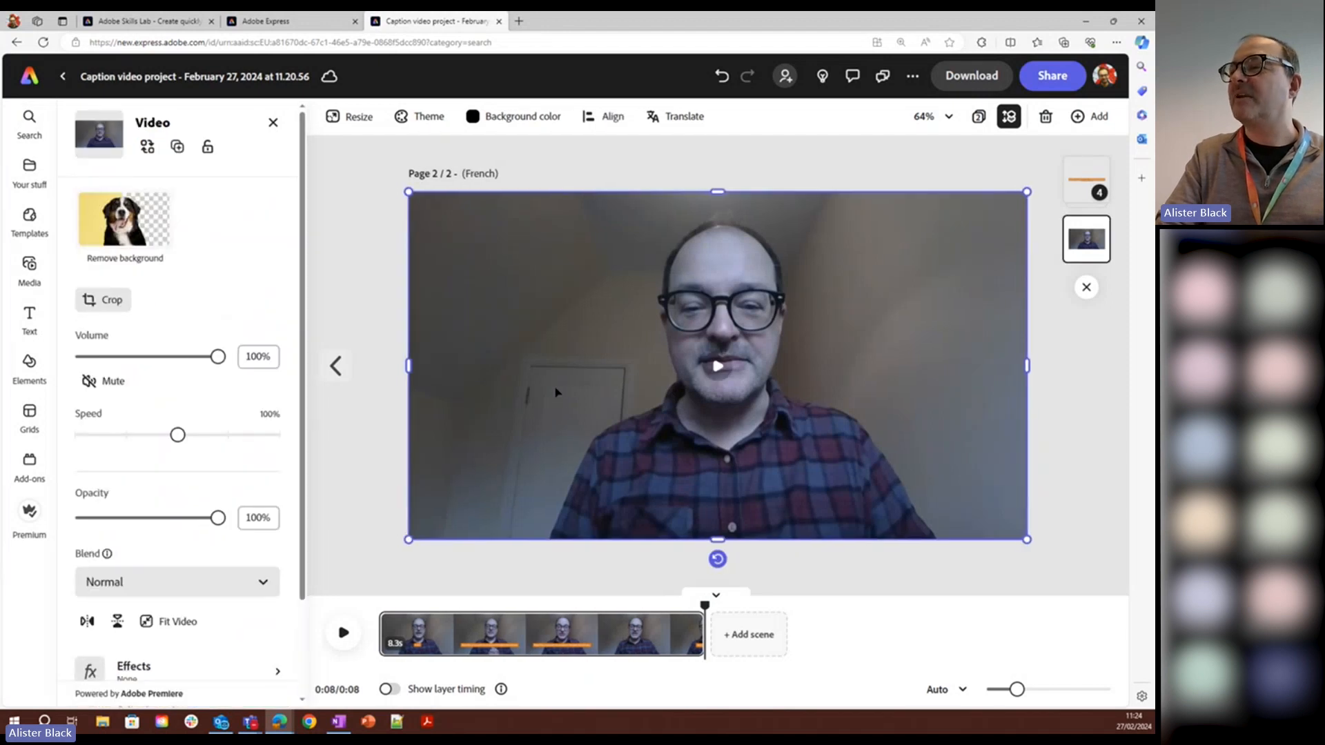
{"action": "left_click", "coordinate": [126, 221]}
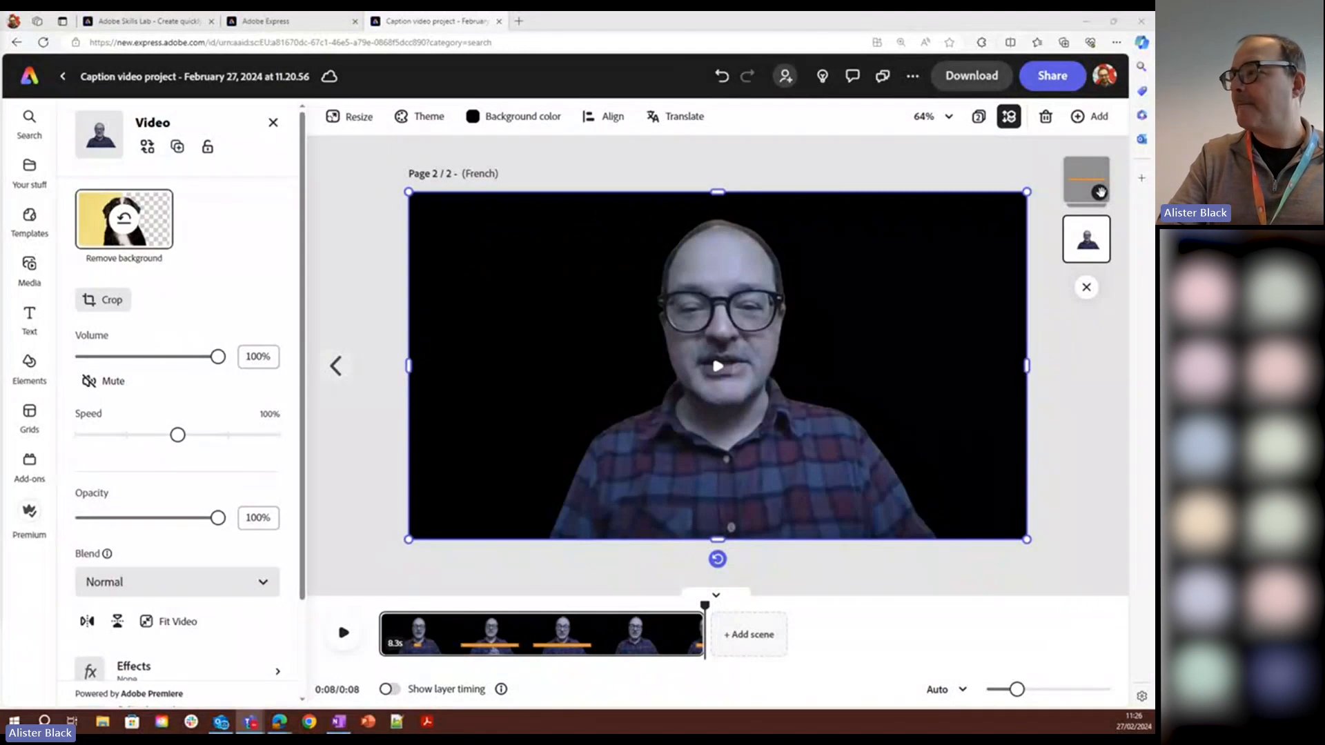
{"action": "left_click", "coordinate": [522, 117]}
{"action": "left_click", "coordinate": [524, 235]}
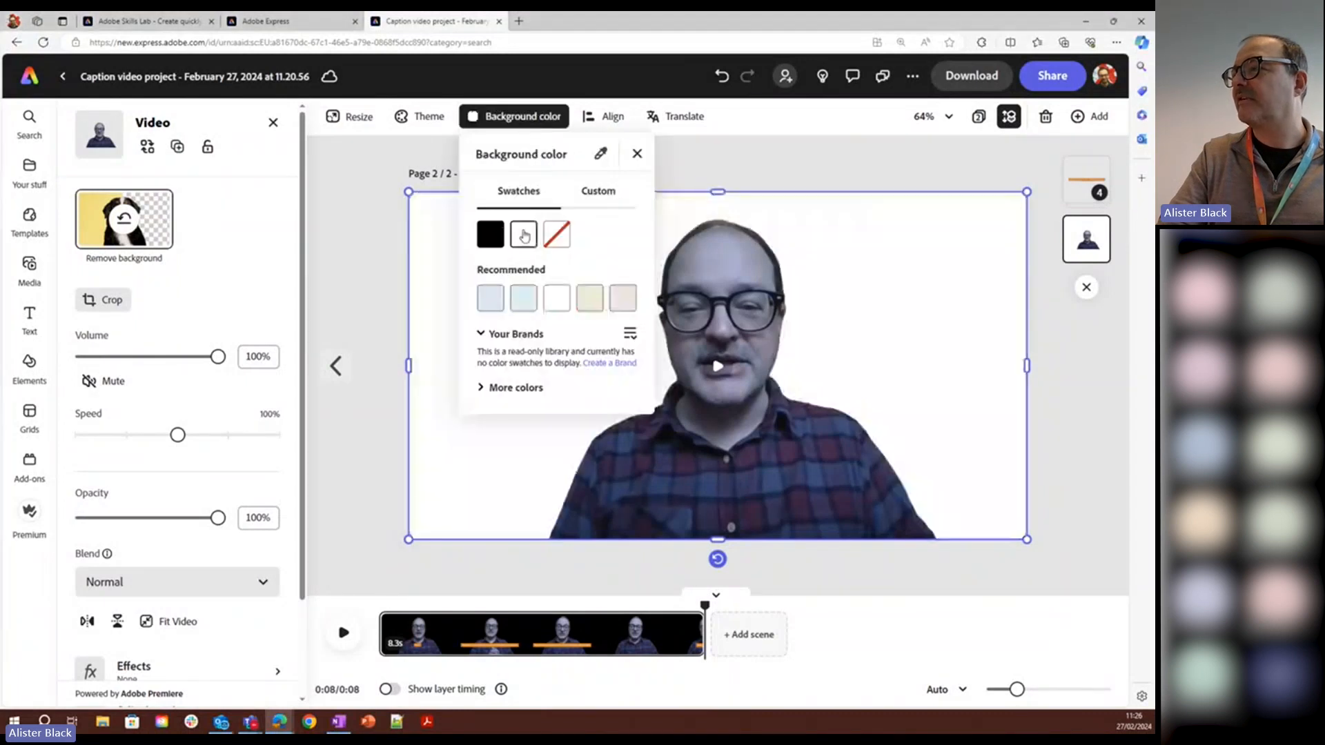
Step: Shrink the speaker video to about half the page width, anchored in the page's lower-right corner
{"action": "left_click", "coordinate": [411, 196]}
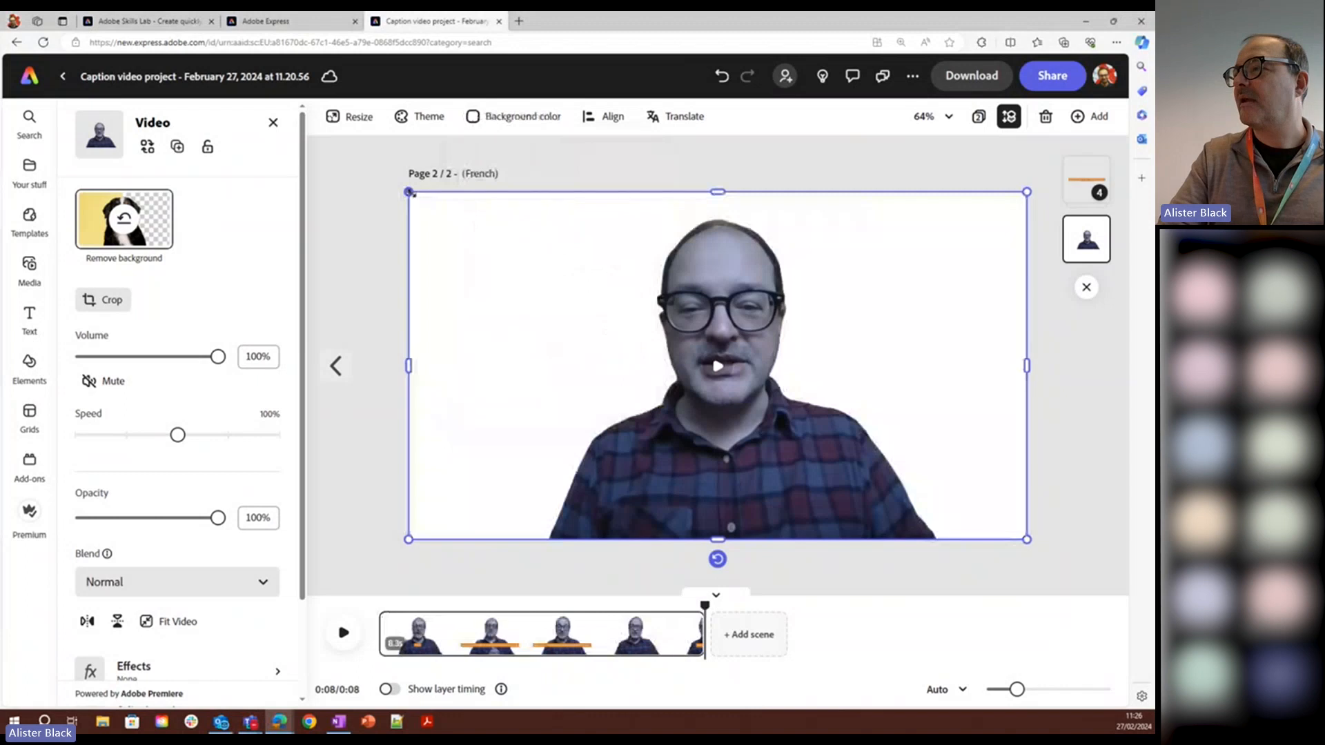
{"action": "left_click_drag", "start_coordinate": [413, 195], "coordinate": [717, 364]}
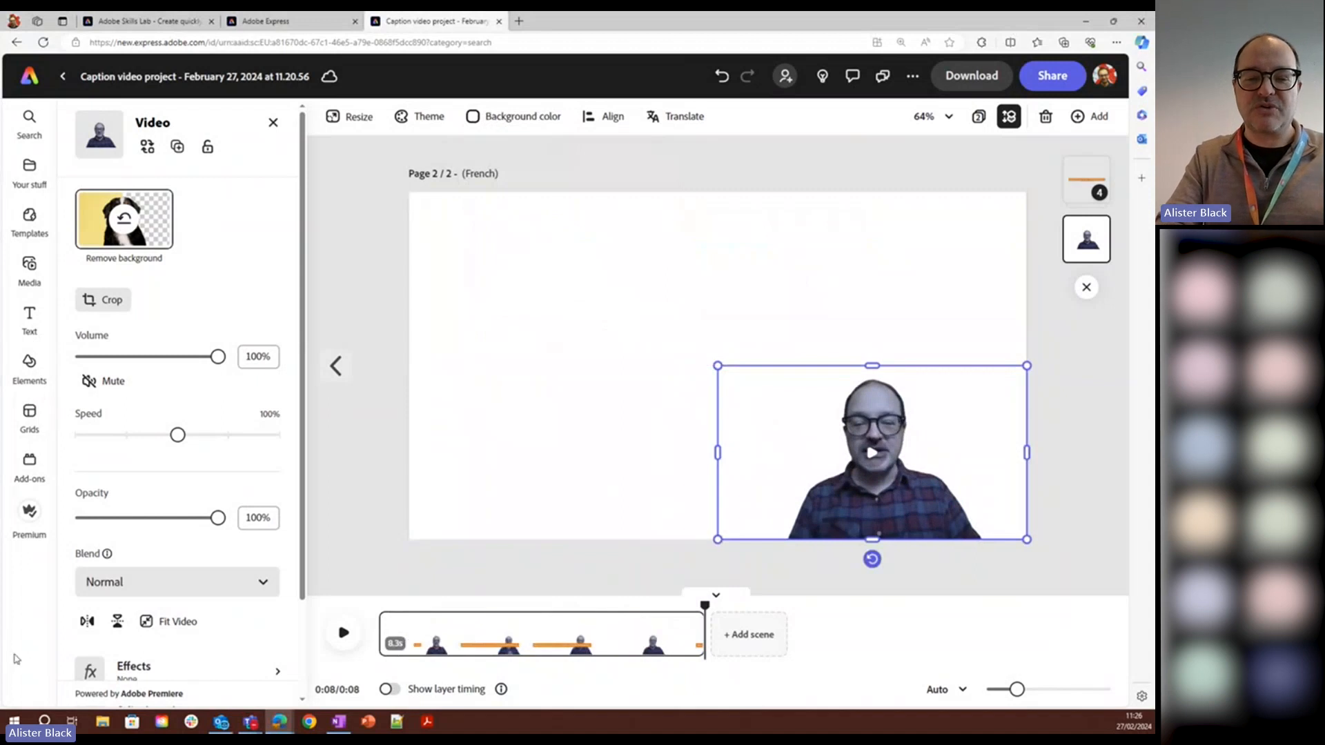
{"action": "key", "text": "alt+Tab"}
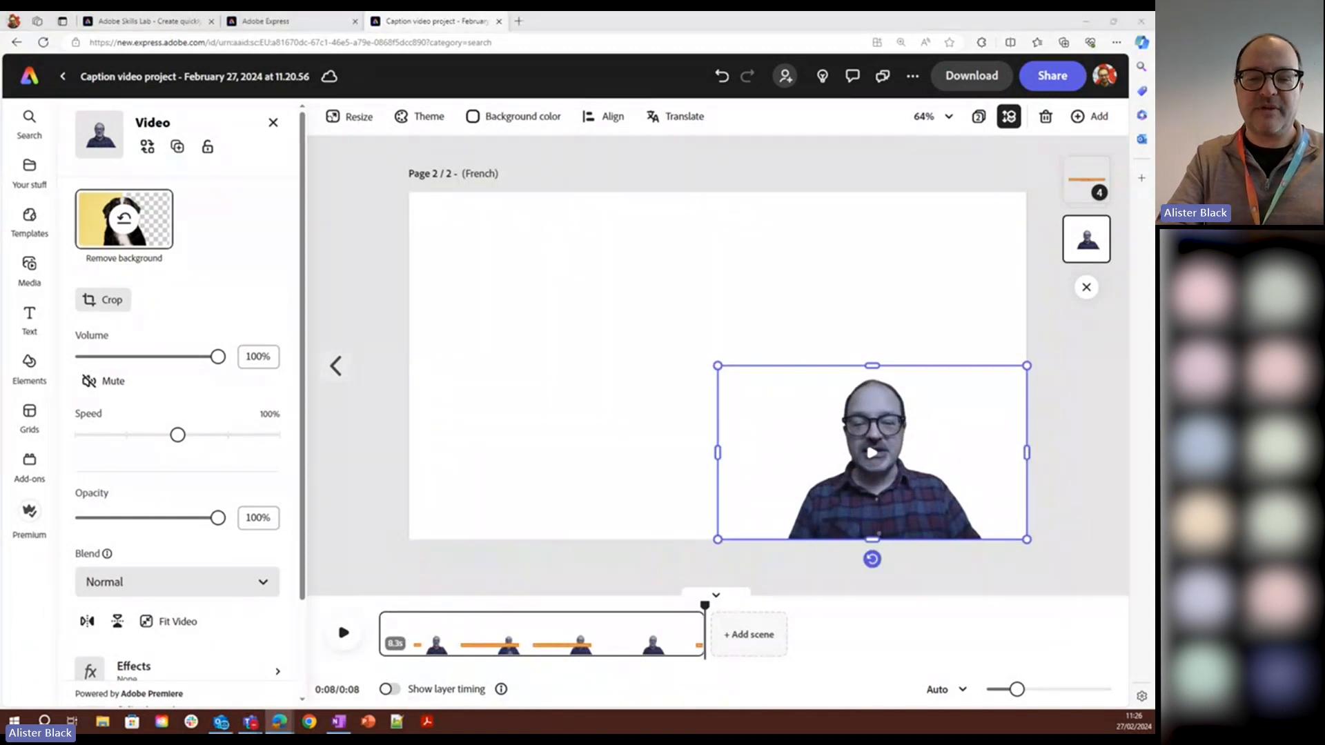
{"action": "key", "text": "alt+Tab"}
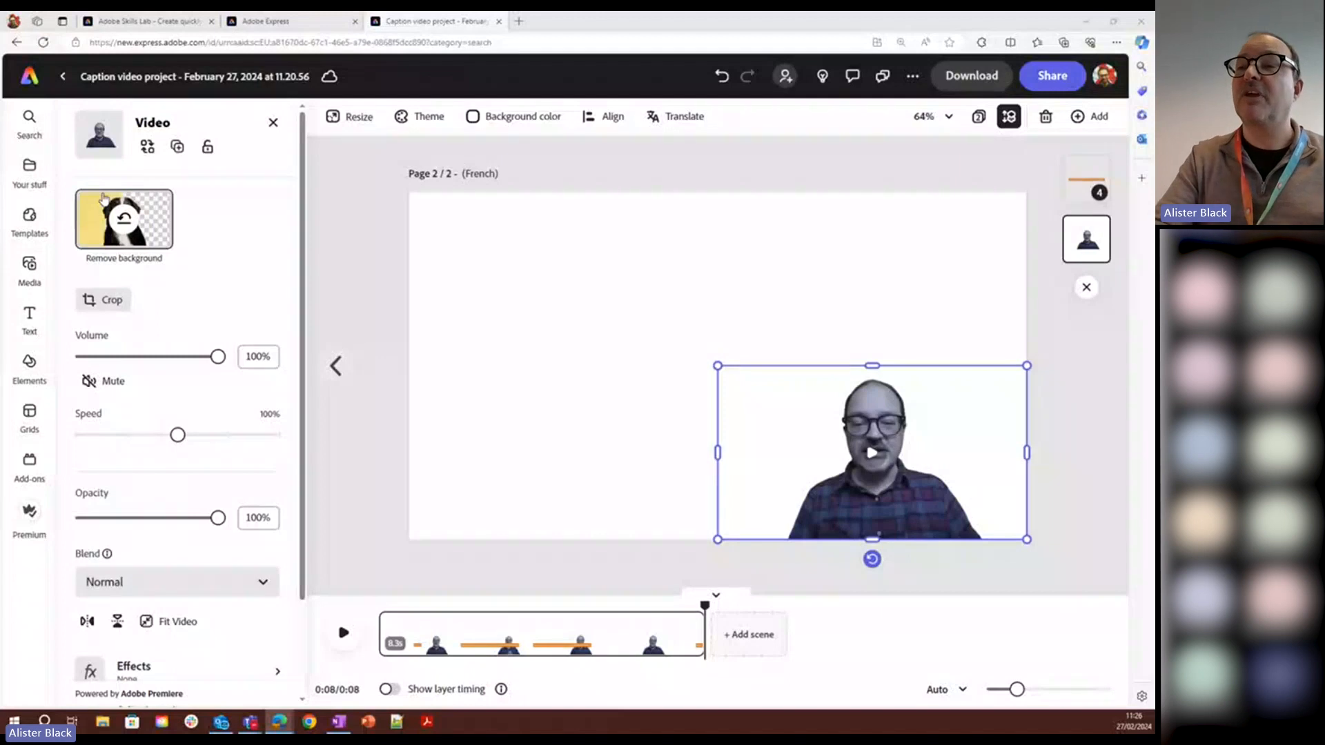
Step: Search the stock videos for "university"
{"action": "left_click", "coordinate": [30, 266]}
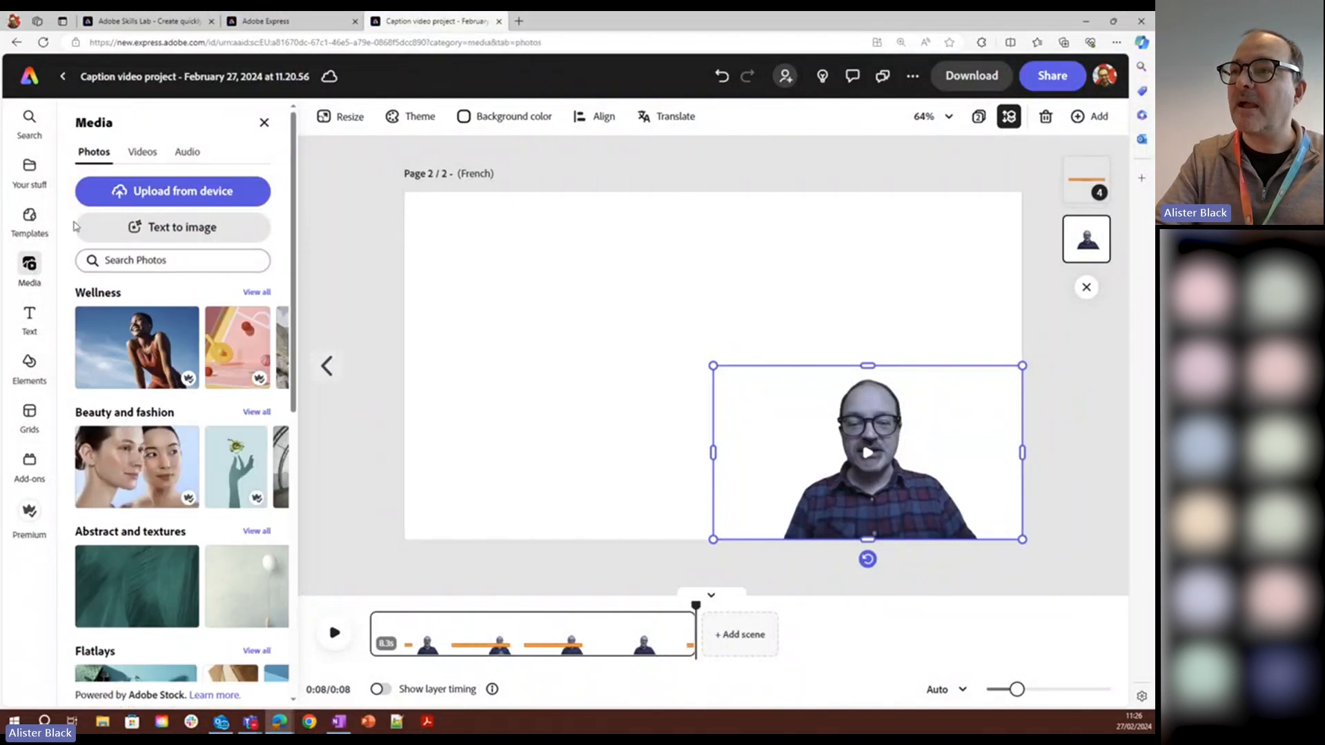
{"action": "left_click", "coordinate": [145, 156]}
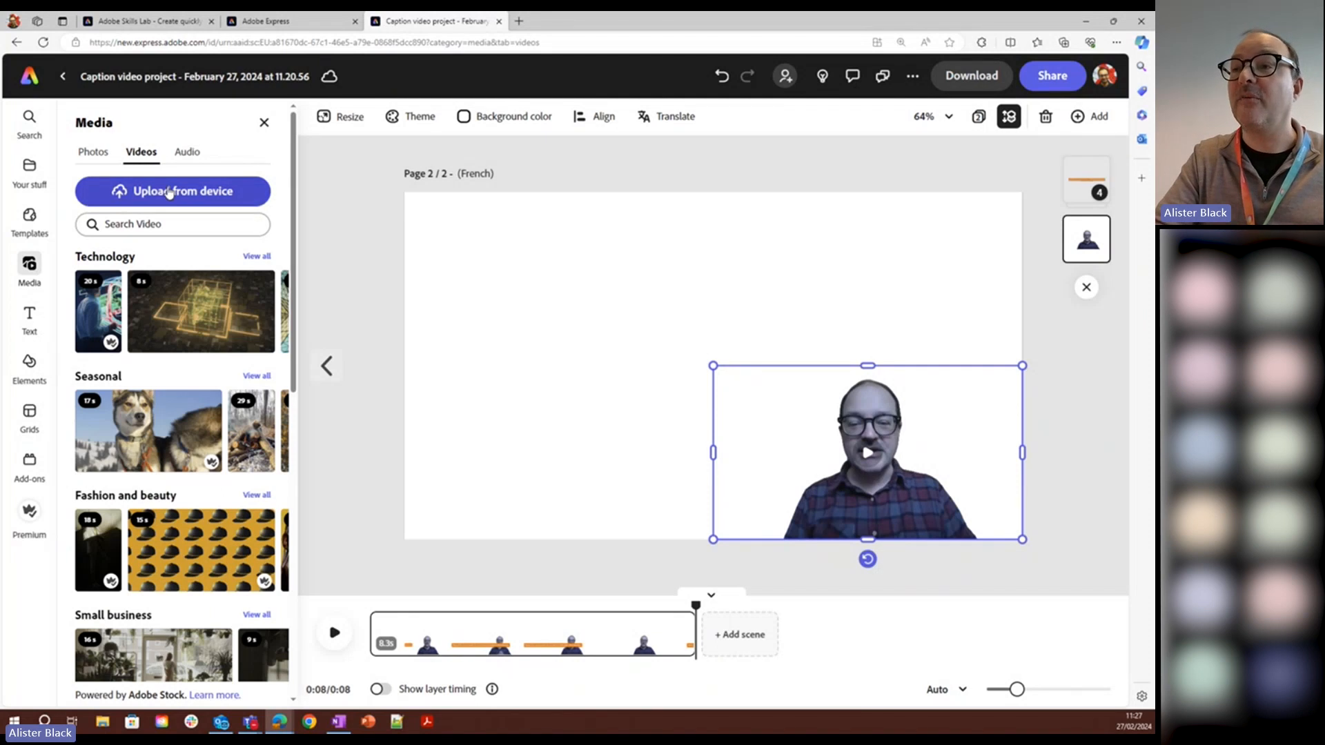
{"action": "left_click", "coordinate": [150, 226]}
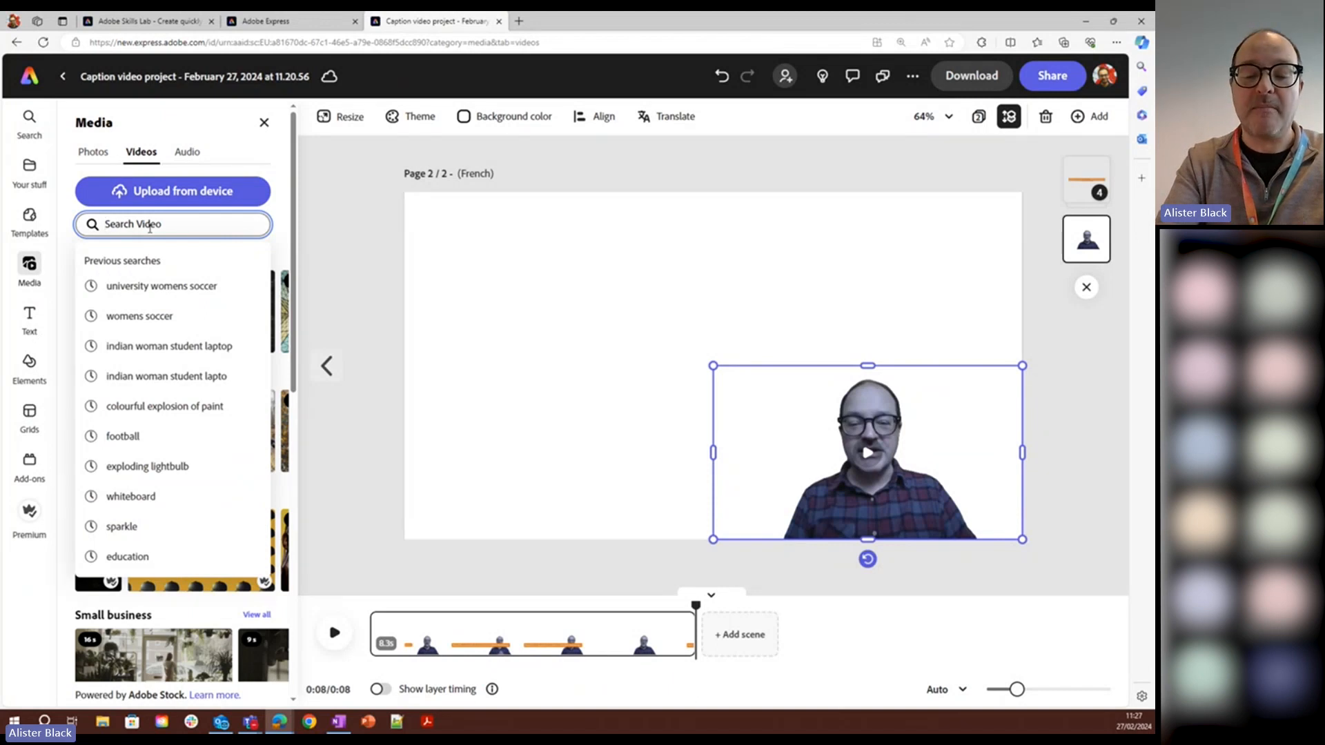
{"action": "type", "text": "umiv"}
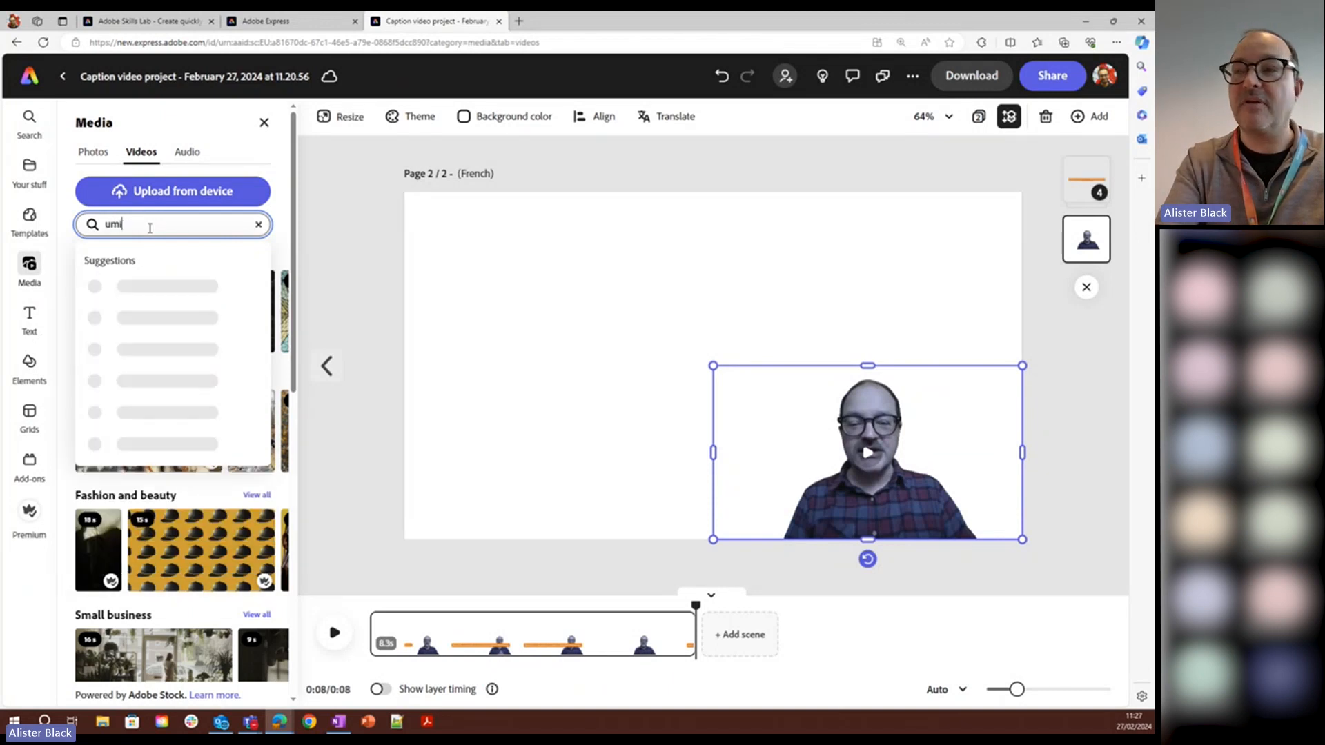
{"action": "key", "text": "BackSpace"}
{"action": "key", "text": "BackSpace"}
{"action": "key", "text": "BackSpace"}
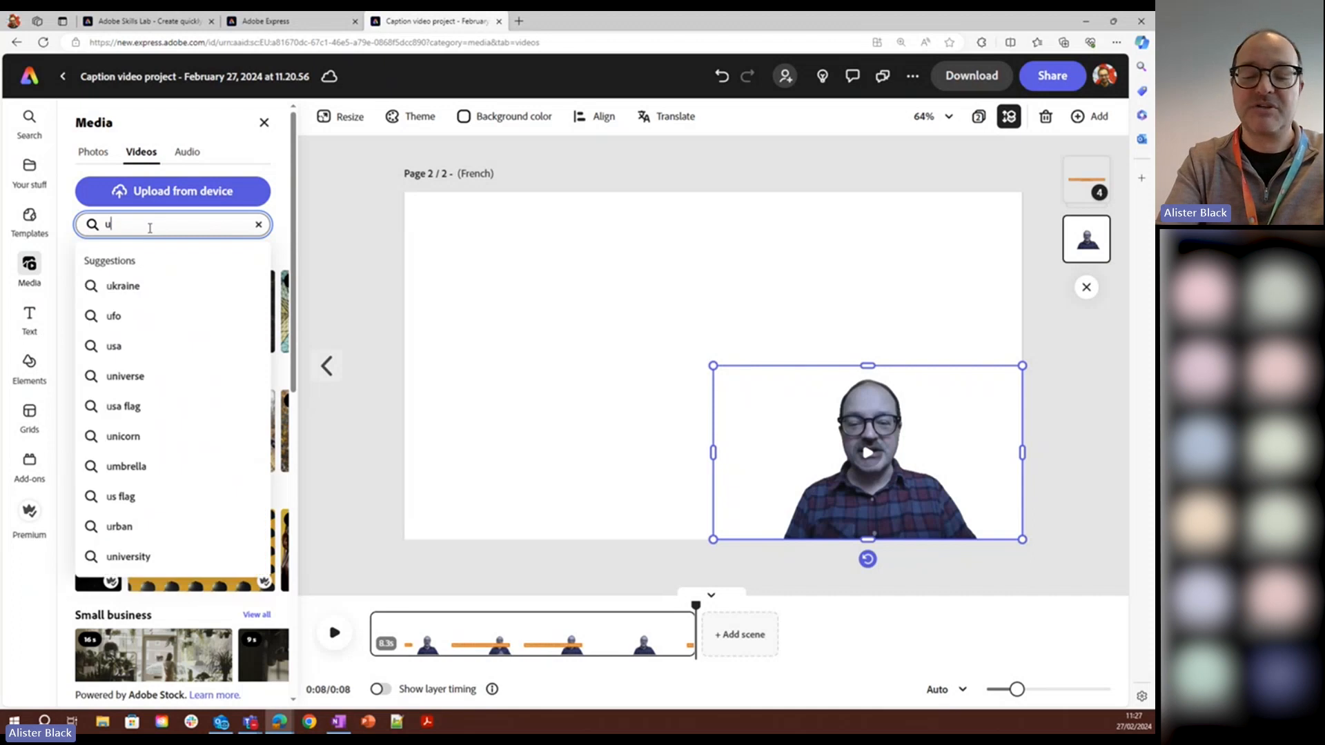
{"action": "type", "text": "niversity"}
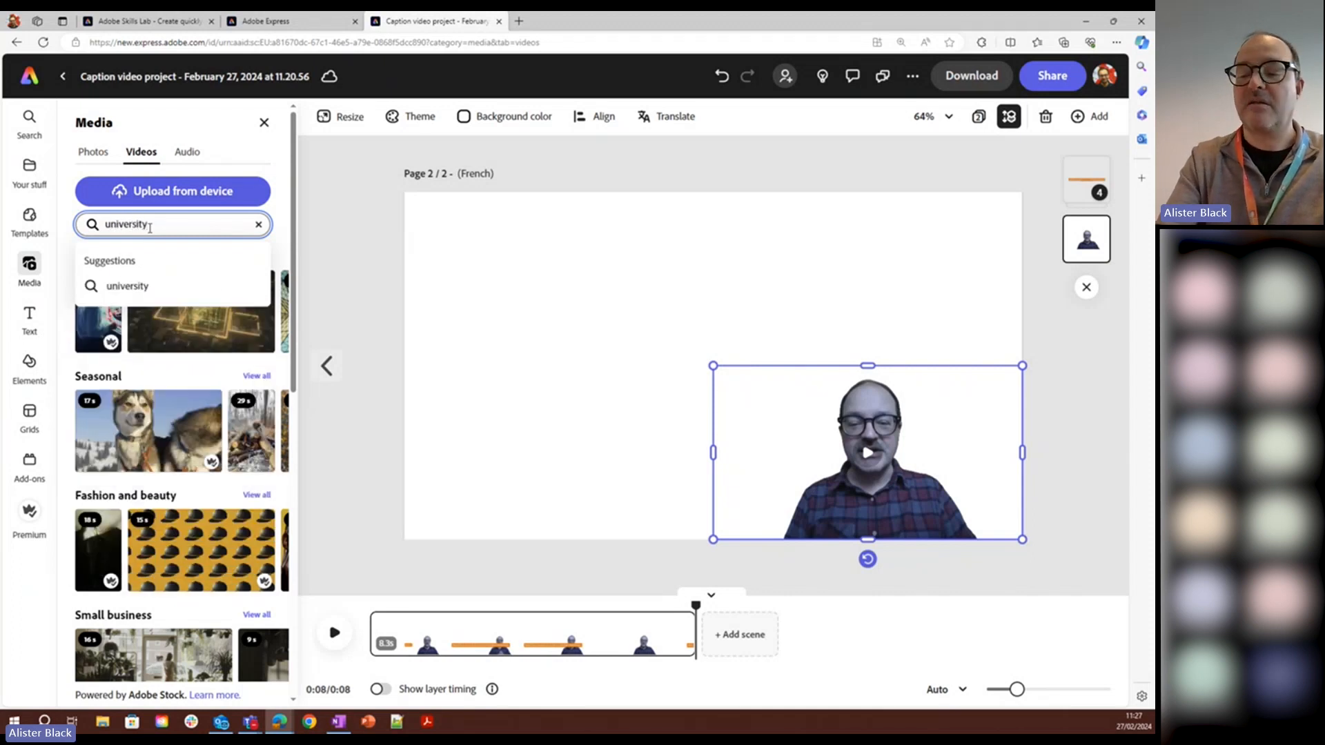
{"action": "key", "text": "Return"}
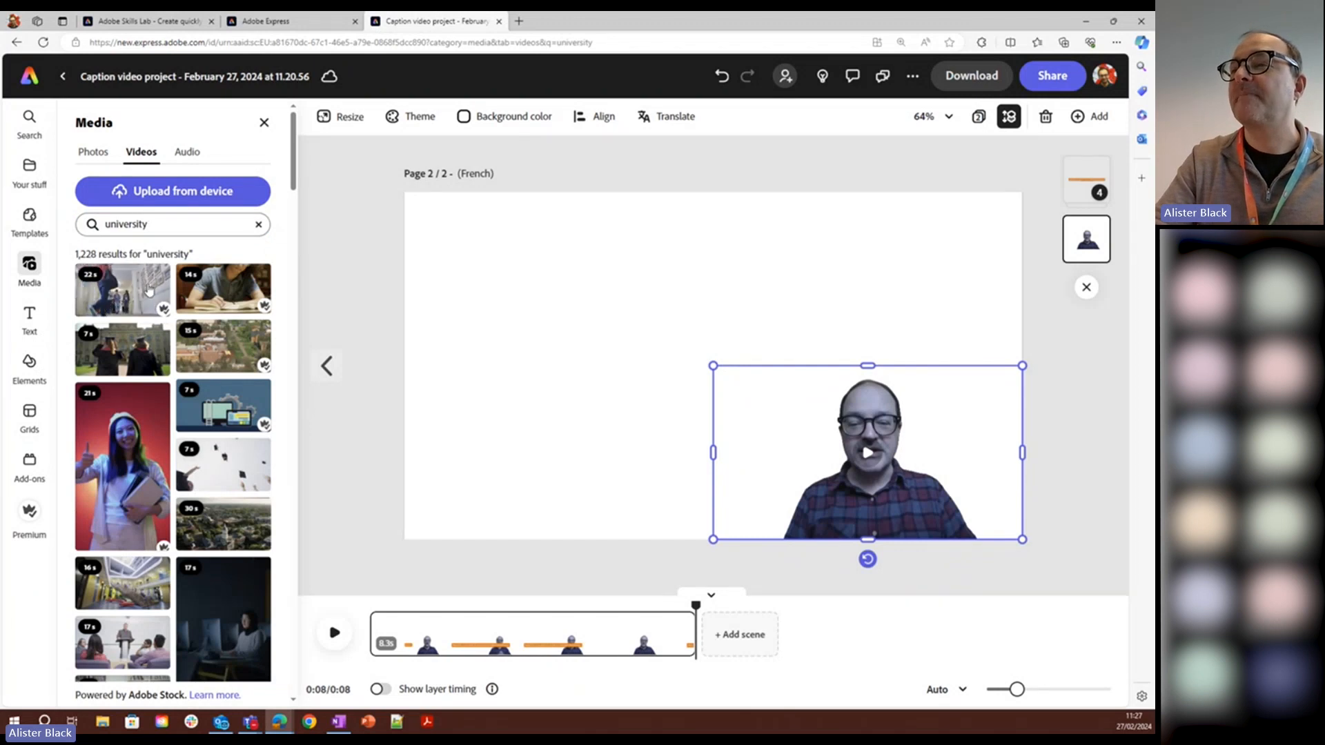
Step: Place the 9-second stock clip of students around a library table on the page and enlarge it to fill the page
{"action": "left_click_drag", "start_coordinate": [296, 172], "coordinate": [290, 216]}
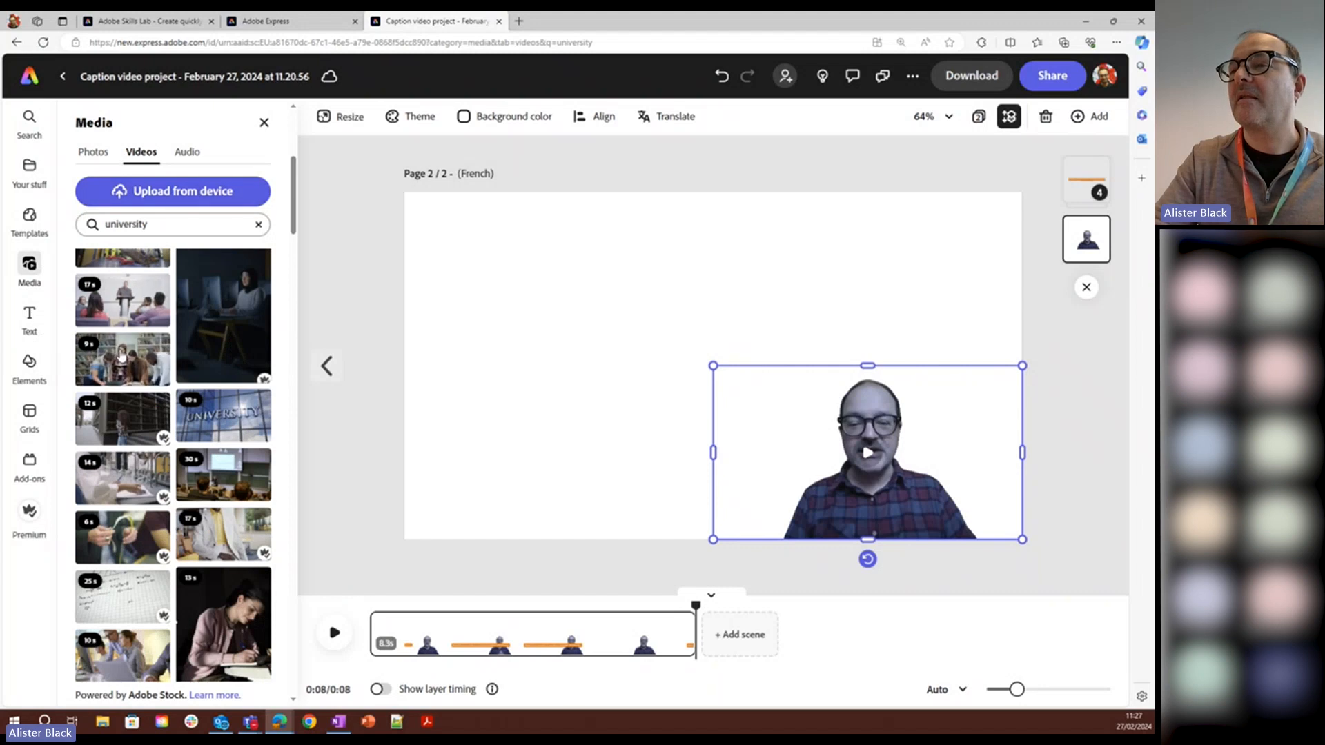
{"action": "left_click_drag", "start_coordinate": [122, 355], "coordinate": [499, 378]}
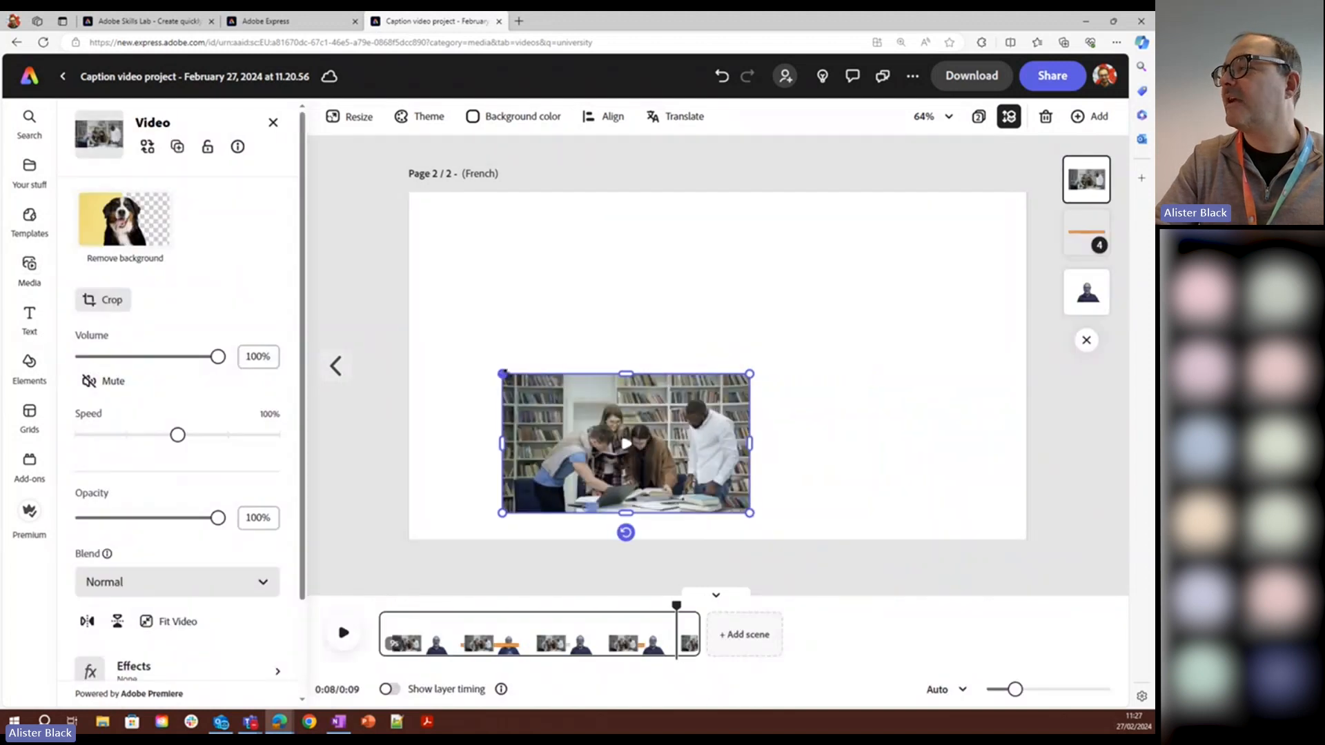
{"action": "left_click_drag", "start_coordinate": [503, 374], "coordinate": [417, 296]}
{"action": "left_click_drag", "start_coordinate": [531, 339], "coordinate": [523, 240]}
{"action": "left_click_drag", "start_coordinate": [751, 384], "coordinate": [1036, 535]}
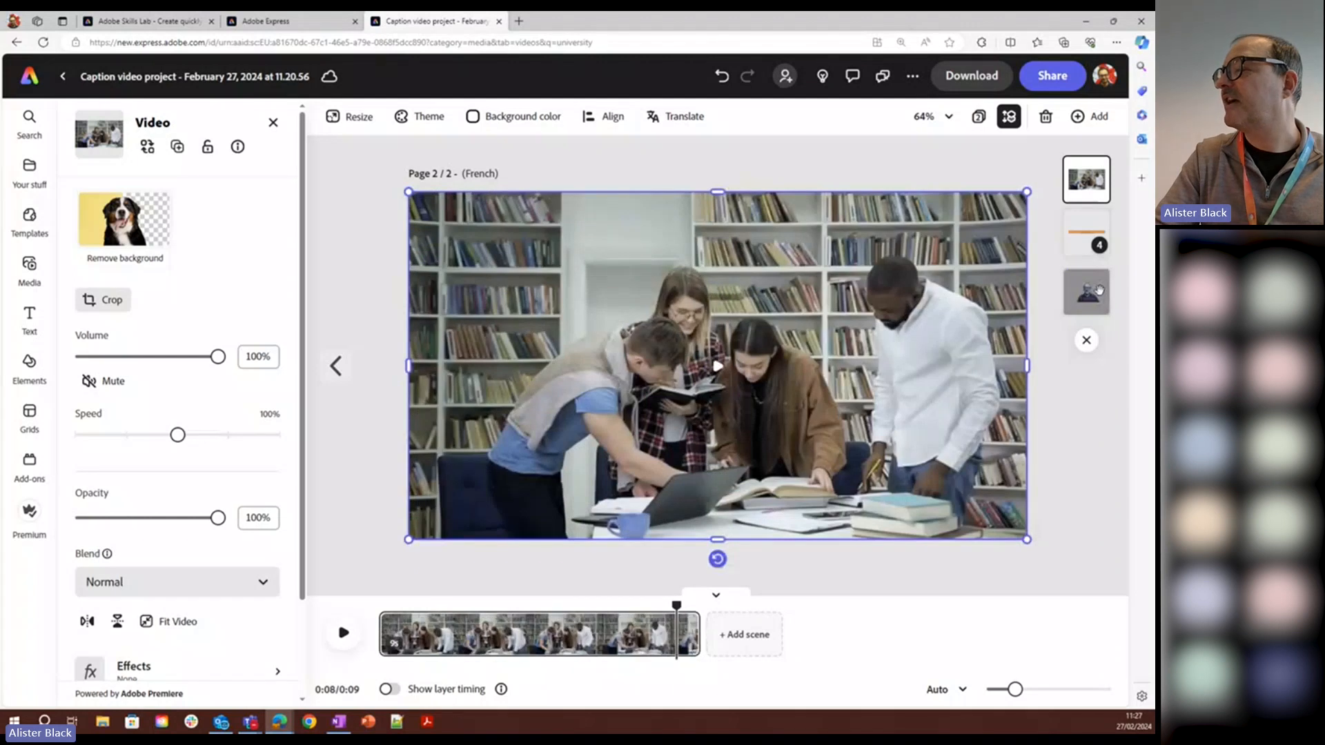
Step: Move the library clip to the back of the layer stack, behind the speaker video and captions, and play back the composition
{"action": "left_click_drag", "start_coordinate": [1099, 181], "coordinate": [1107, 298]}
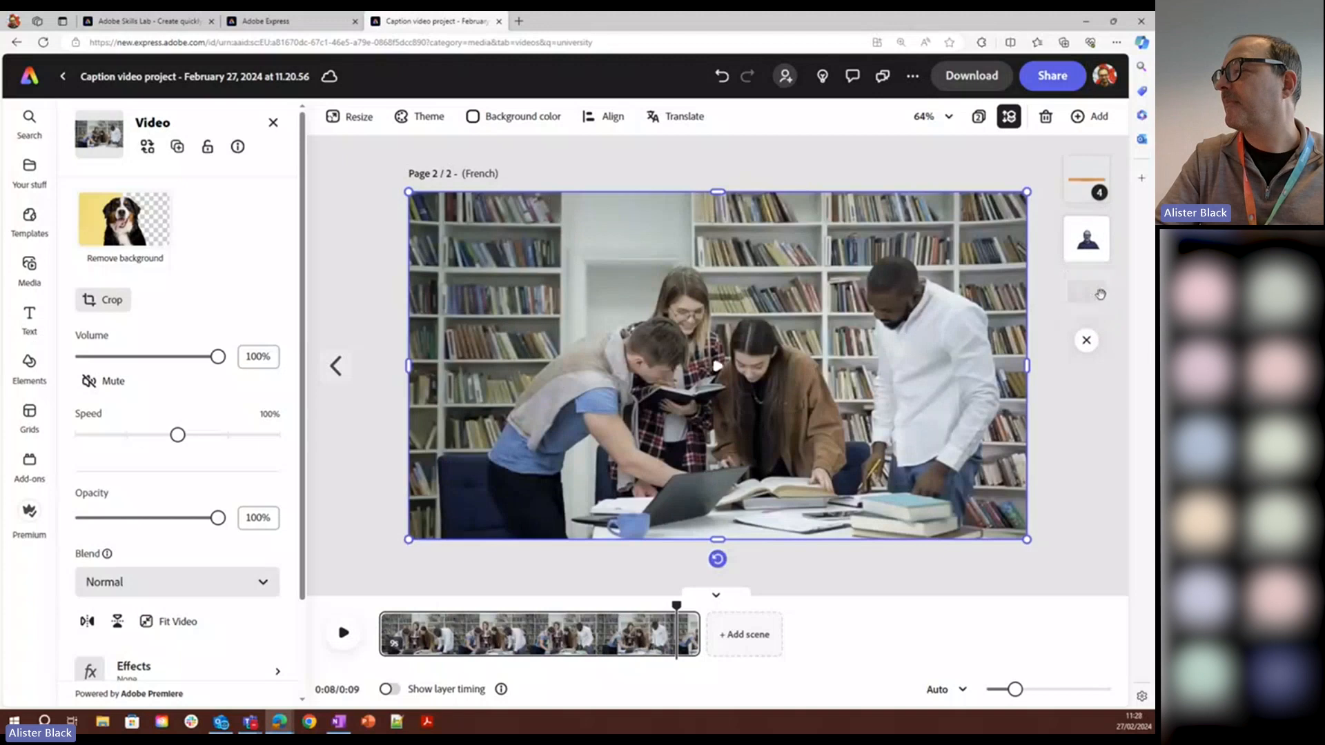
{"action": "left_click", "coordinate": [1093, 389]}
{"action": "left_click", "coordinate": [1098, 242]}
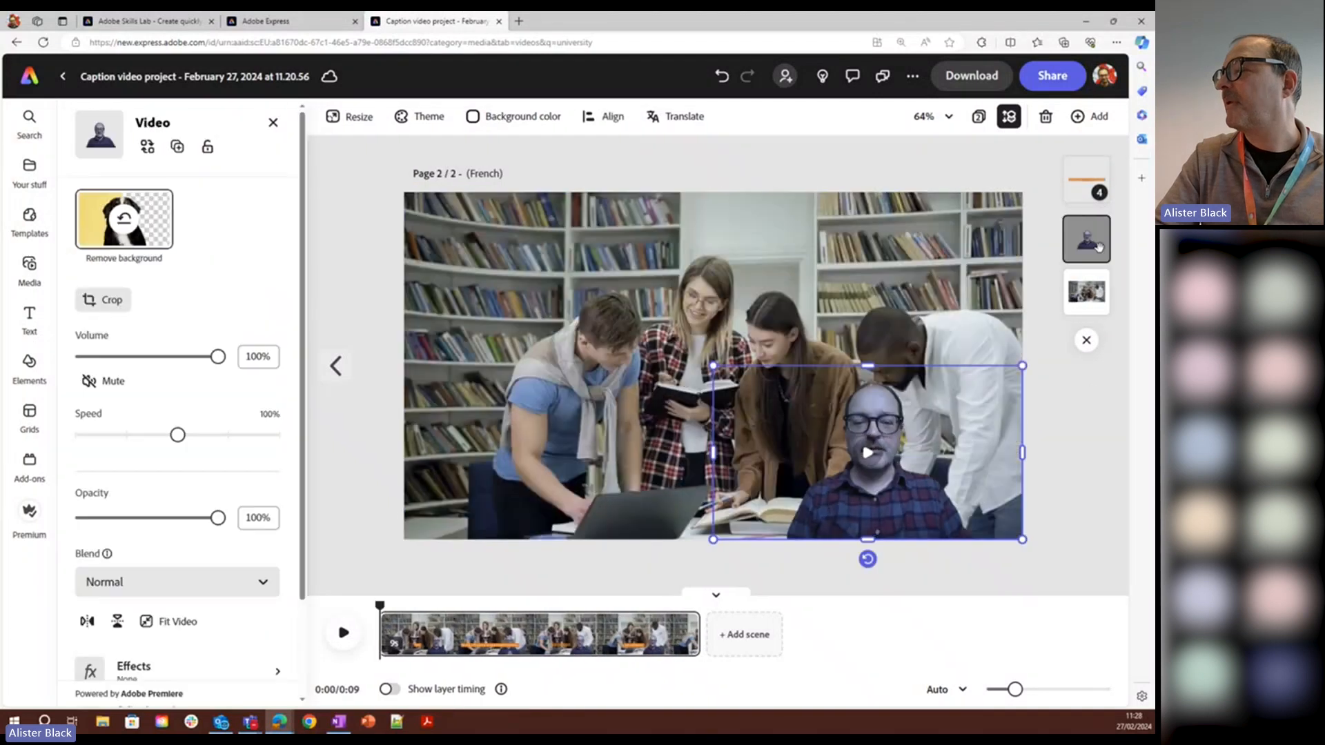
{"action": "left_click", "coordinate": [1094, 449]}
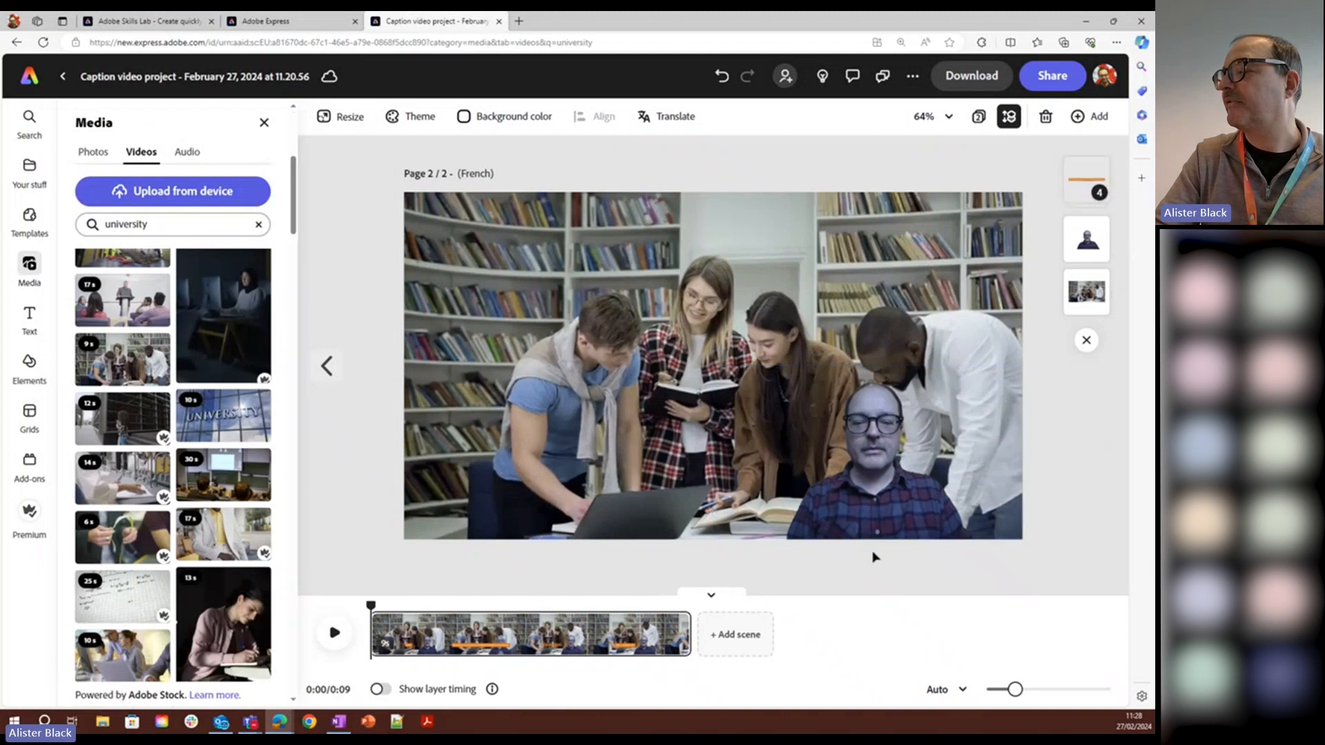
{"action": "left_click", "coordinate": [334, 633]}
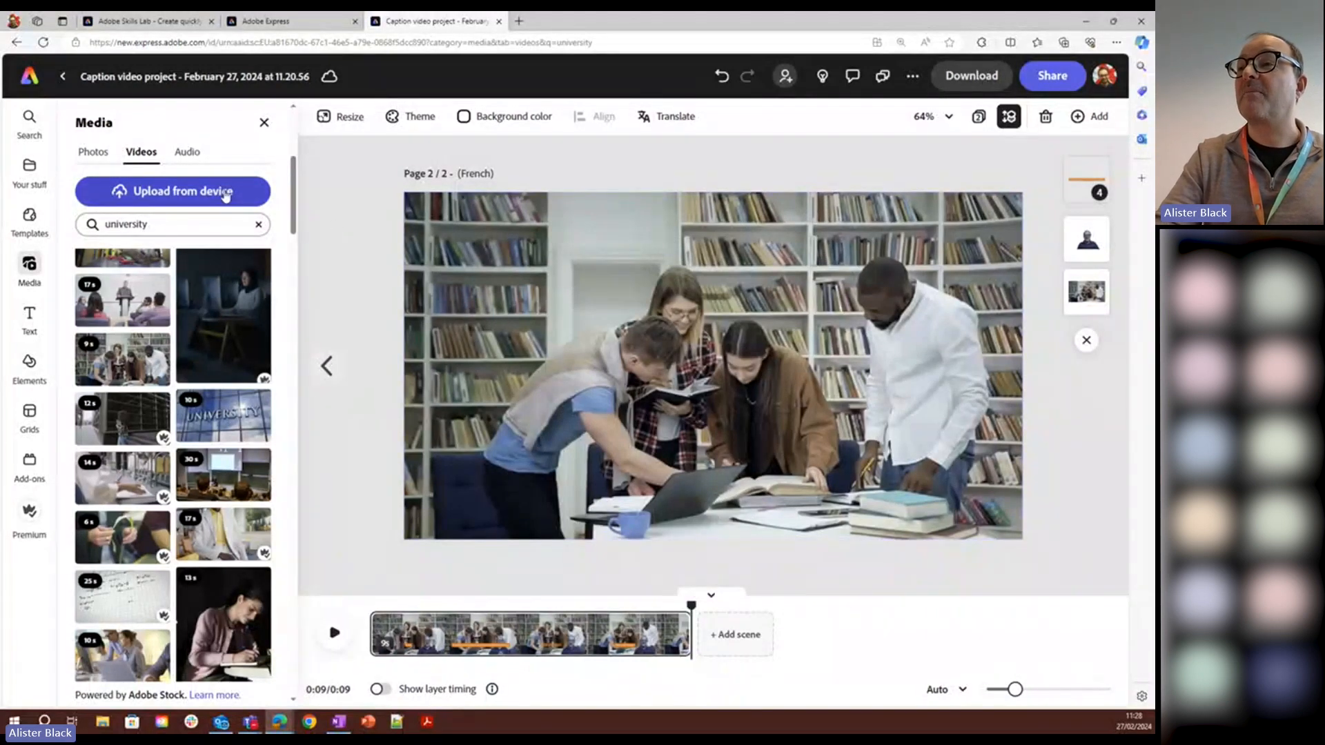
Step: Delete the library clip from the page and show the stock photos for "university" instead
{"action": "left_click", "coordinate": [474, 266]}
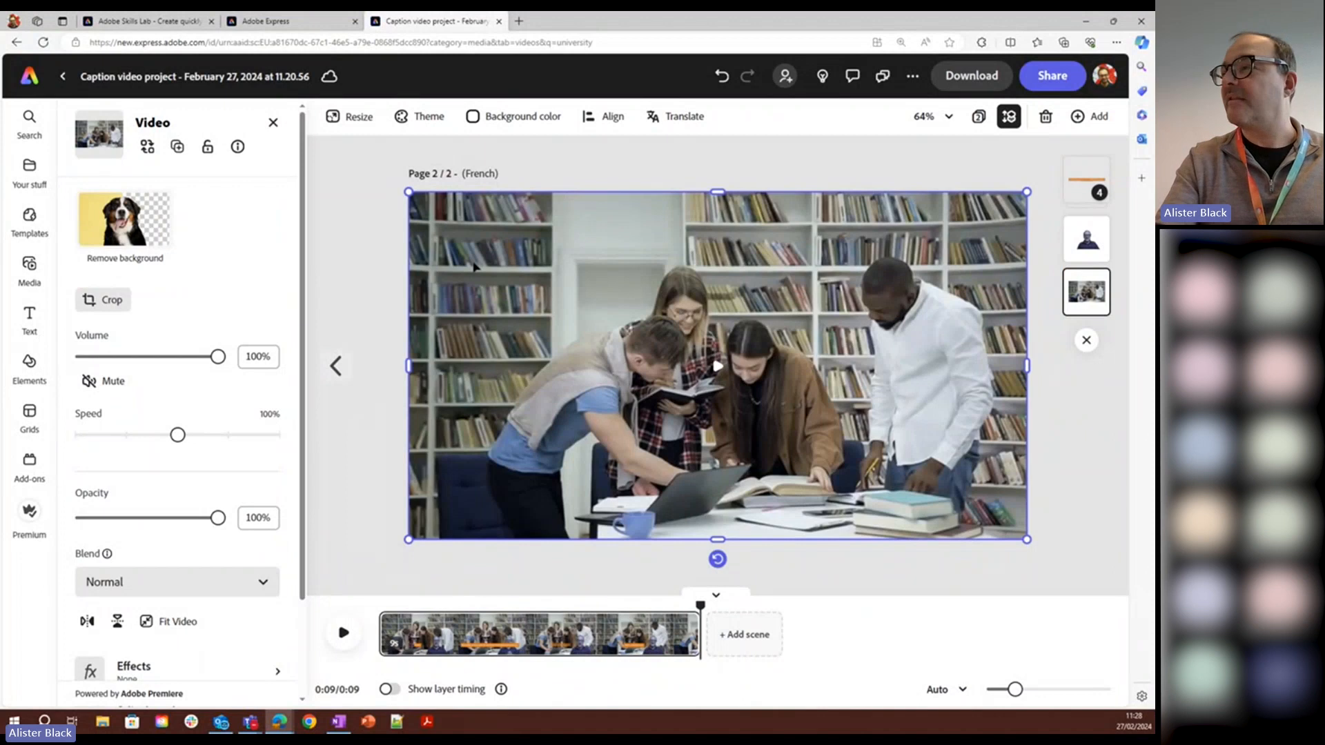
{"action": "key", "text": "Delete"}
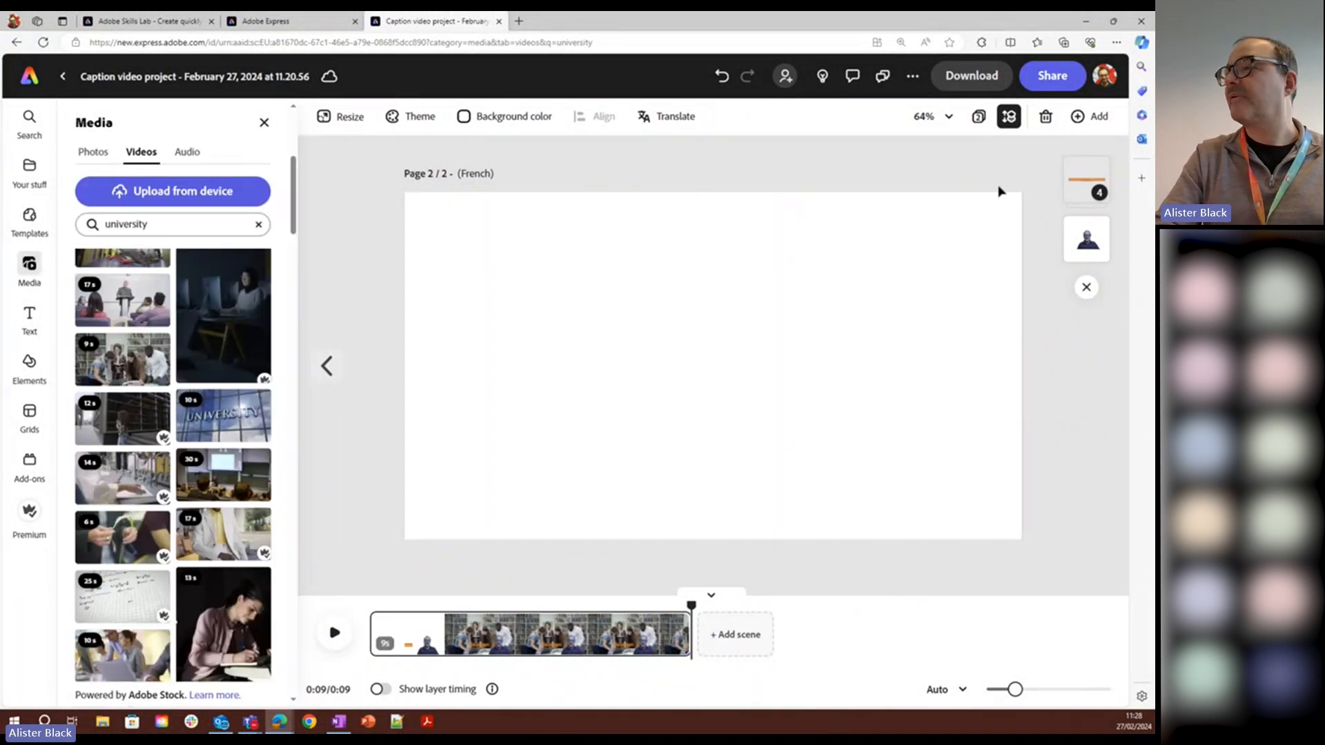
{"action": "left_click", "coordinate": [94, 151]}
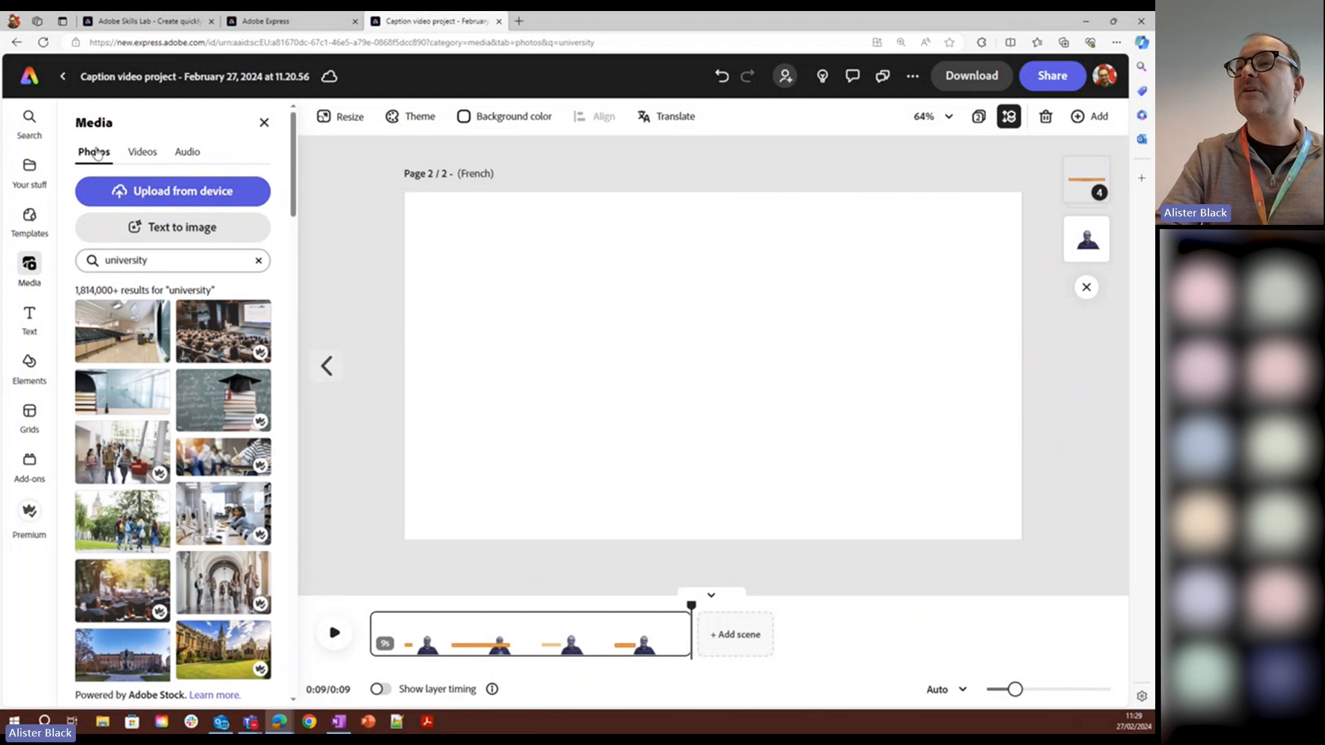
Step: Place the light-bulb image titled "Considerations for Recruiting International Students at UK Universities" from the saved files and enlarge it to fill the page
{"action": "left_click", "coordinate": [144, 196]}
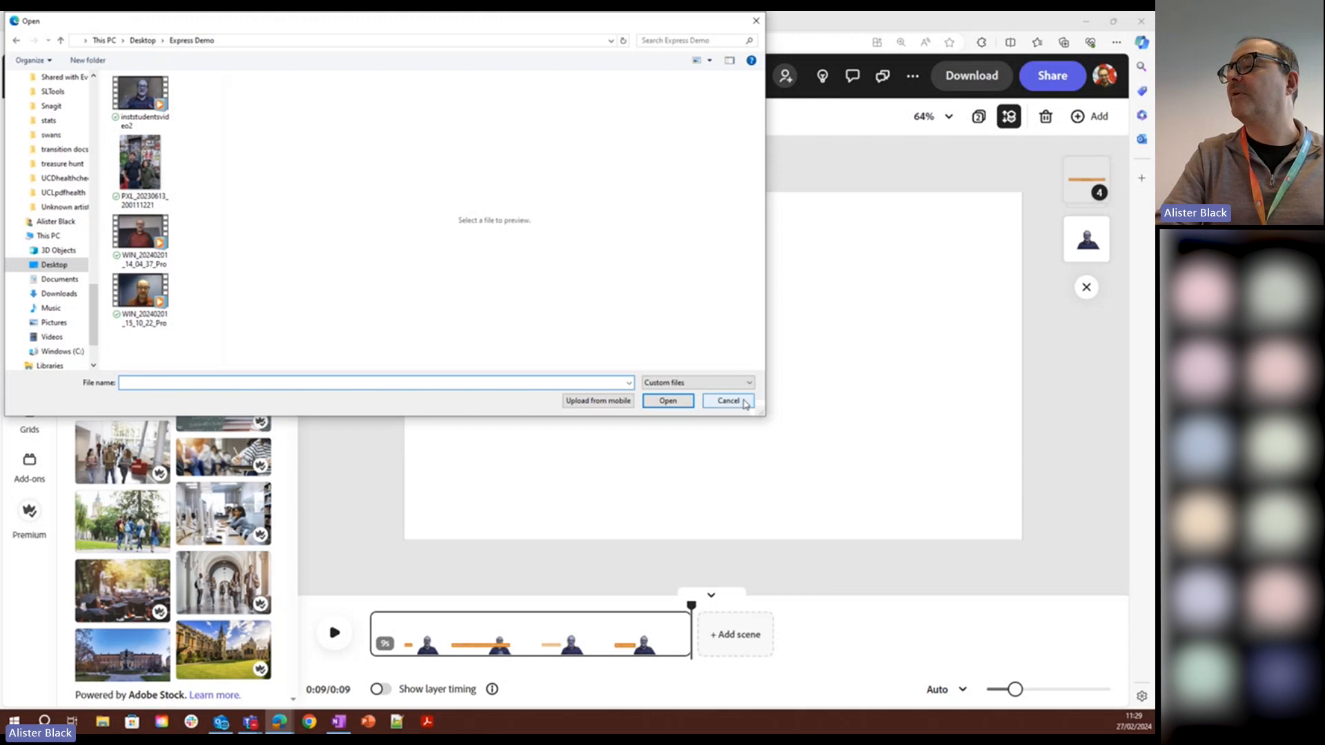
{"action": "left_click", "coordinate": [728, 400]}
{"action": "left_click", "coordinate": [45, 164]}
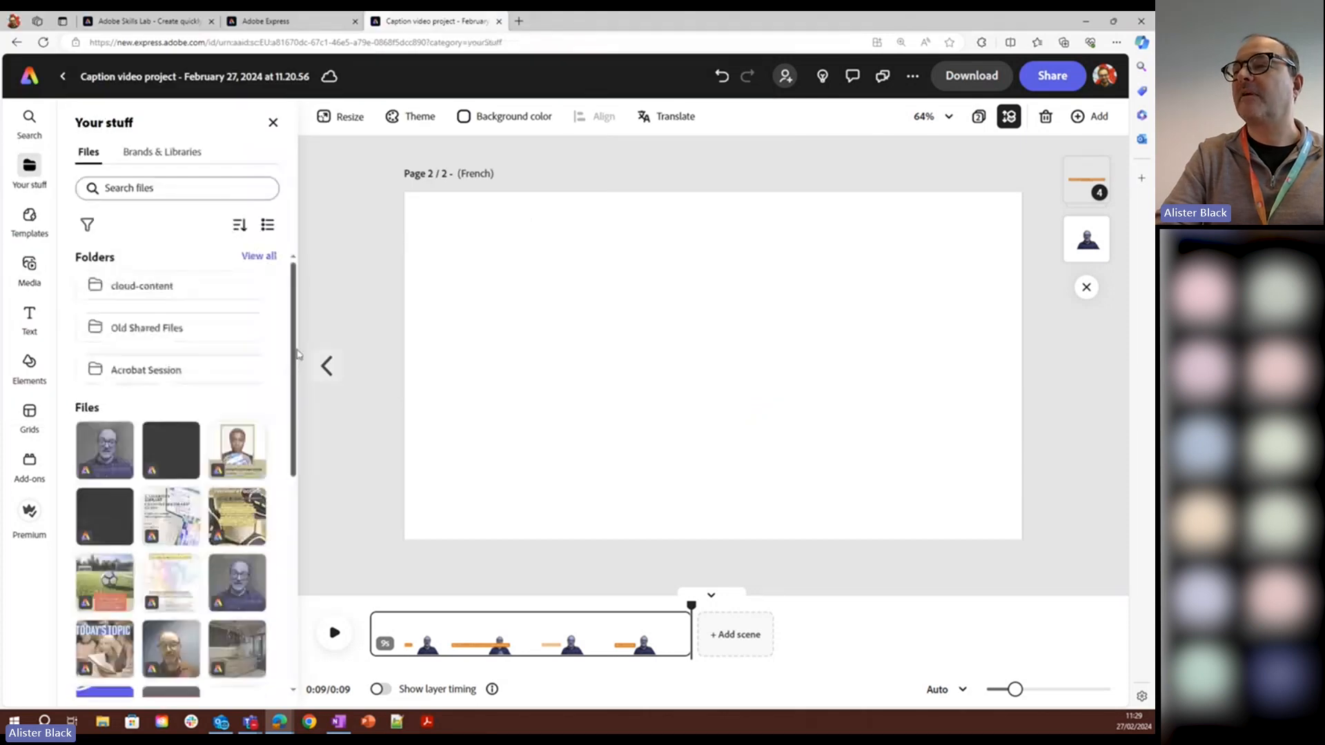
{"action": "left_click_drag", "start_coordinate": [293, 360], "coordinate": [277, 496]}
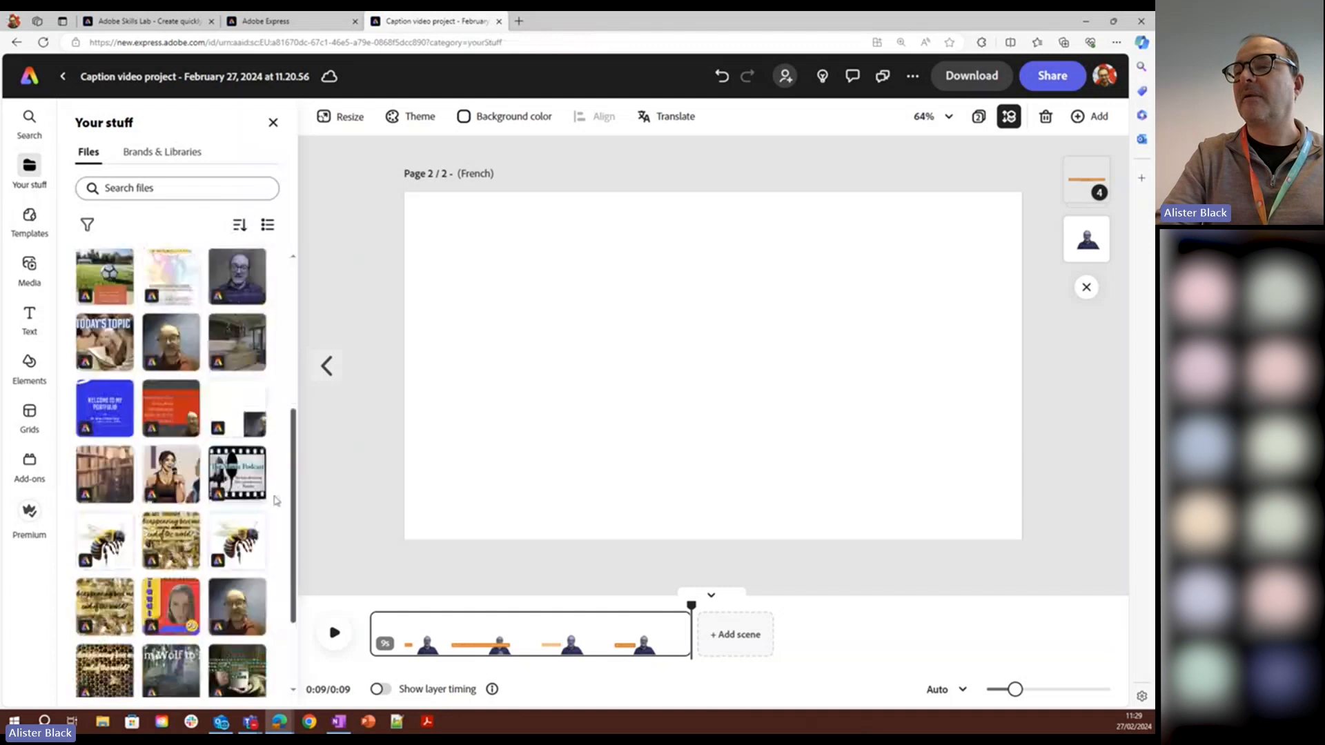
{"action": "scroll", "coordinate": [275, 501], "scroll_direction": "down", "scroll_amount": 10}
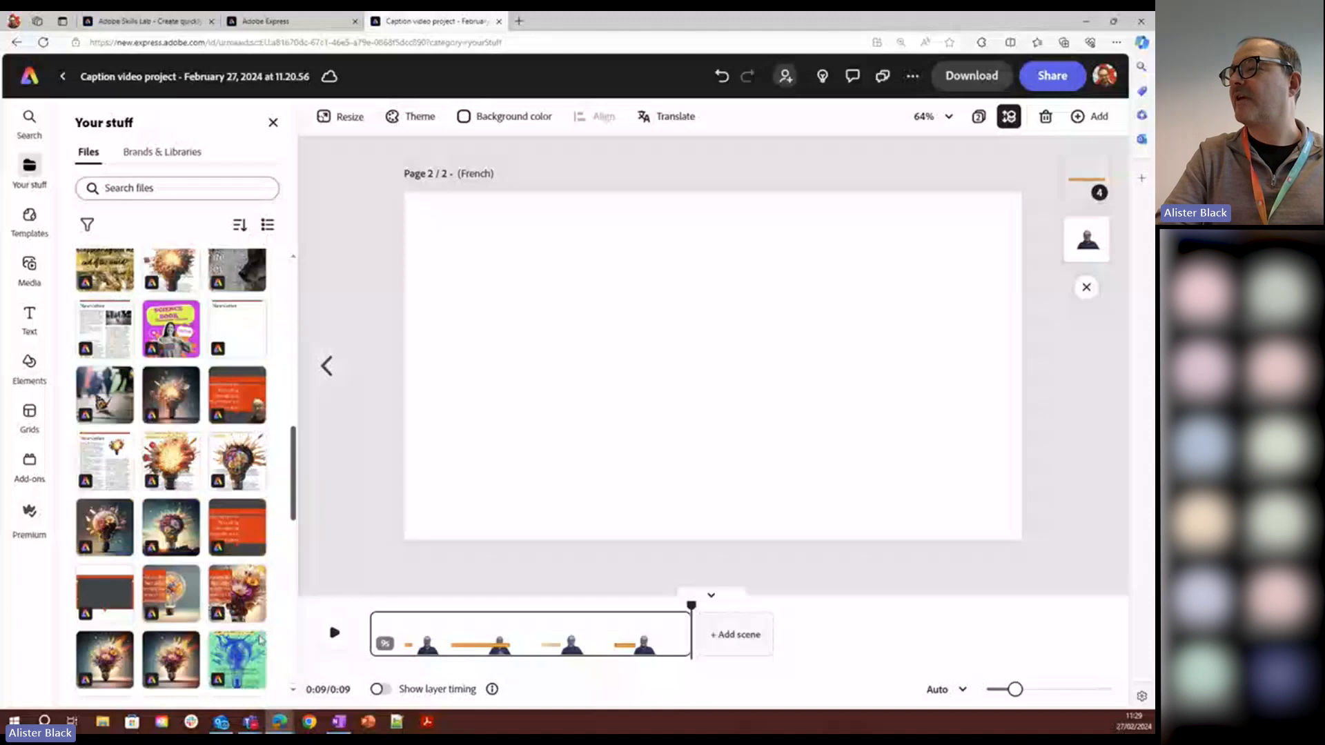
{"action": "left_click", "coordinate": [171, 593]}
{"action": "left_click_drag", "start_coordinate": [713, 366], "coordinate": [635, 322]}
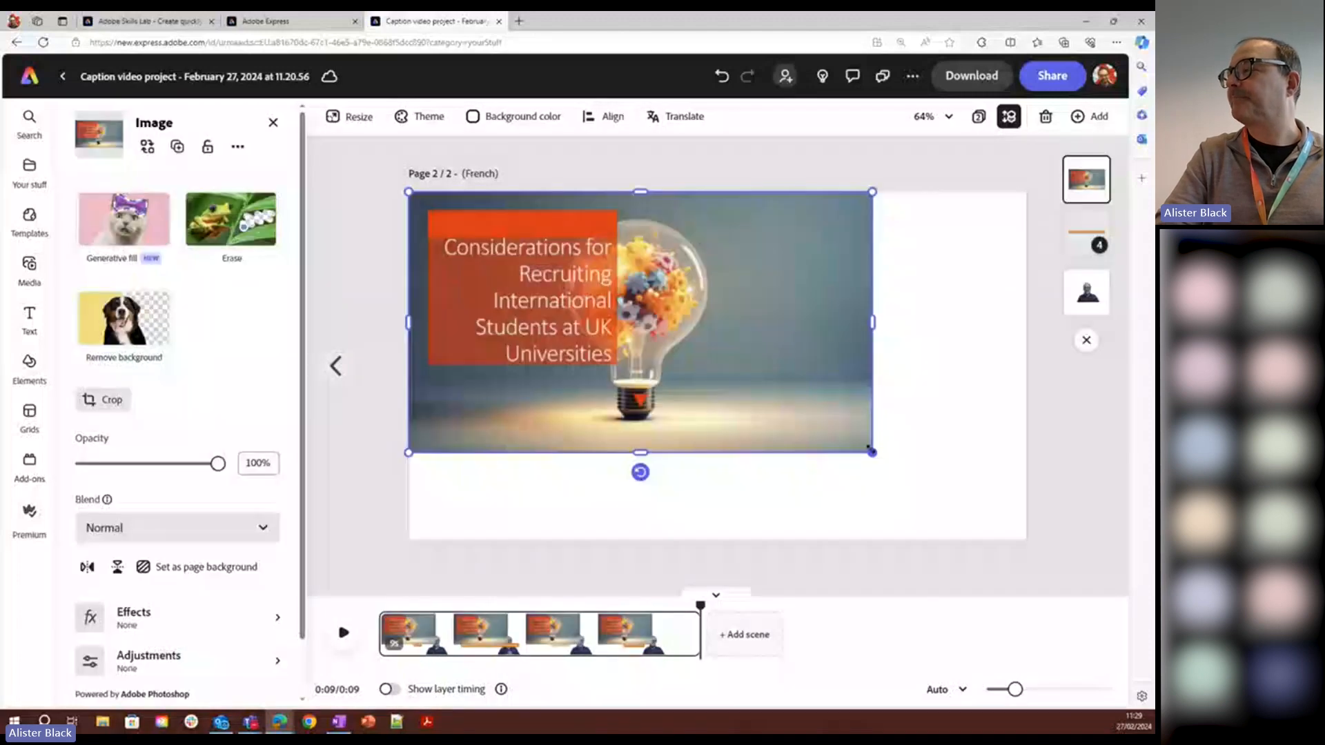
{"action": "left_click_drag", "start_coordinate": [871, 450], "coordinate": [1026, 540]}
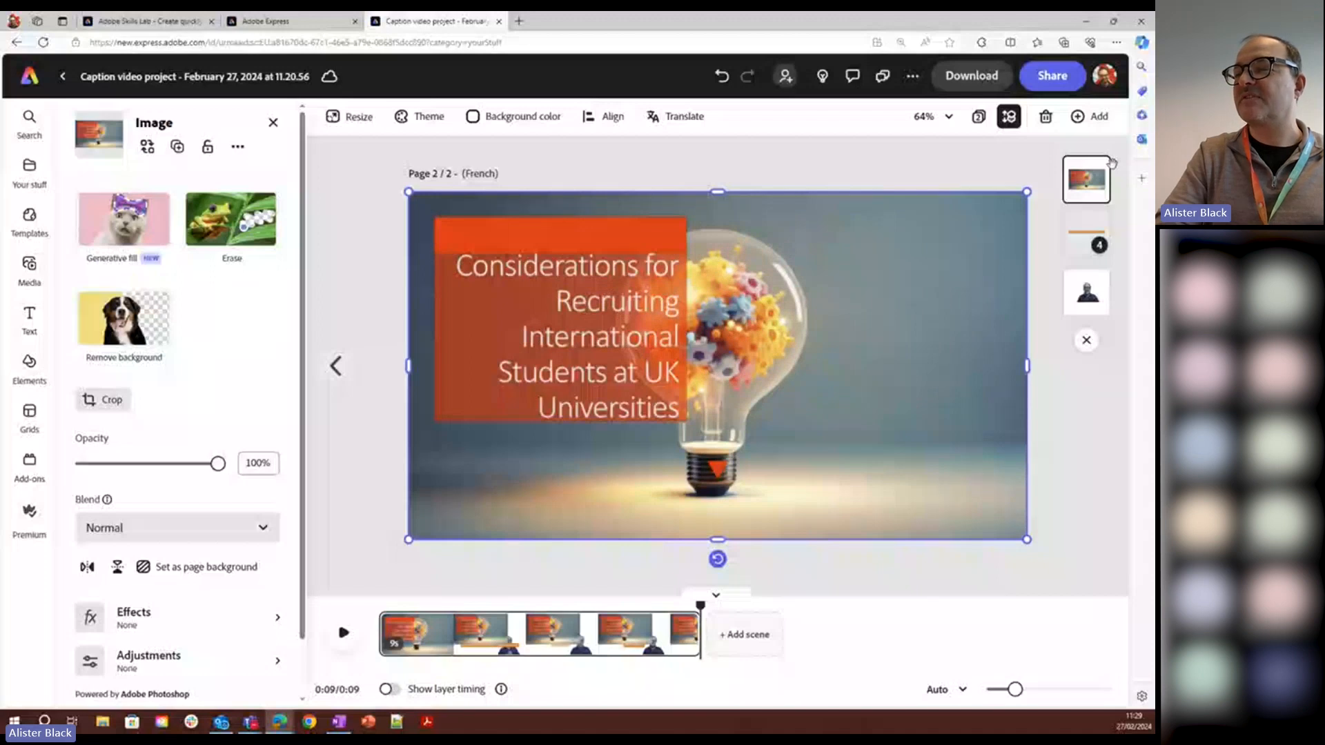
Step: Set the light-bulb image as the page background and play back the scene with the speaker video over it
{"action": "left_click", "coordinate": [165, 567]}
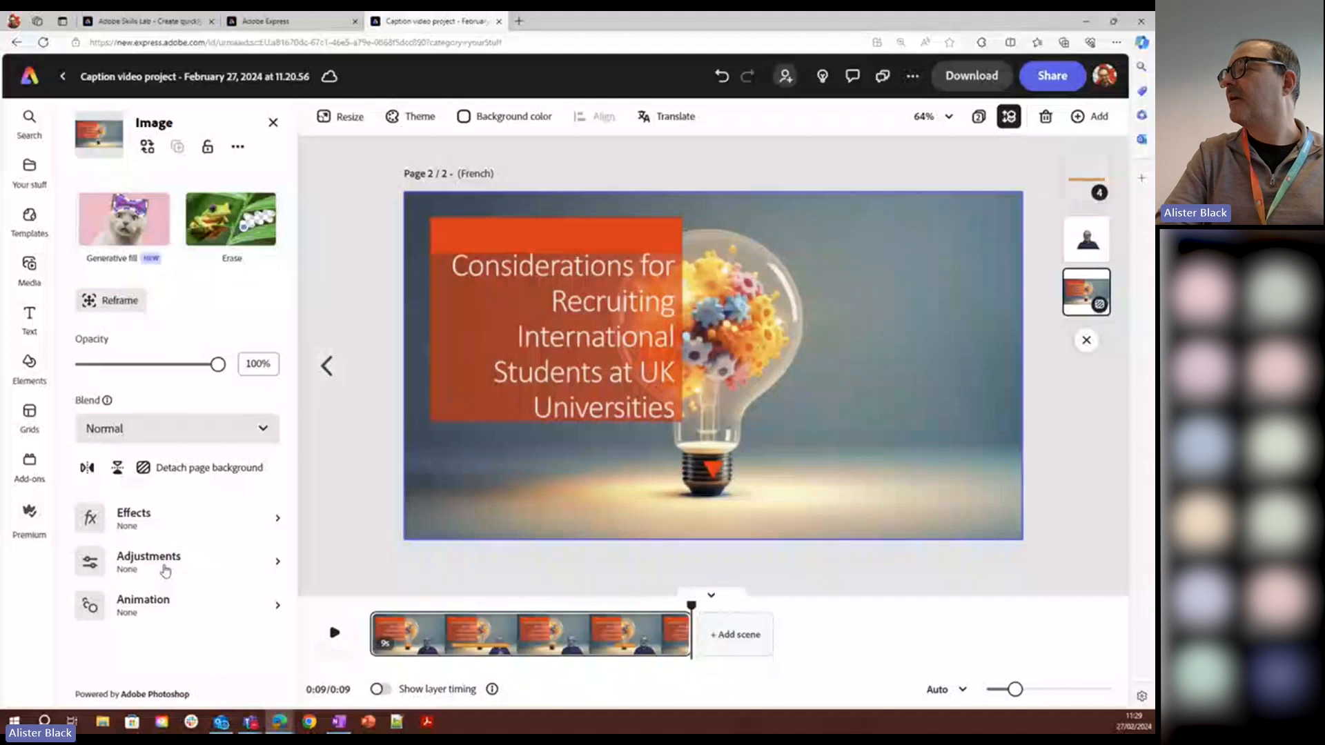
{"action": "left_click", "coordinate": [1068, 239]}
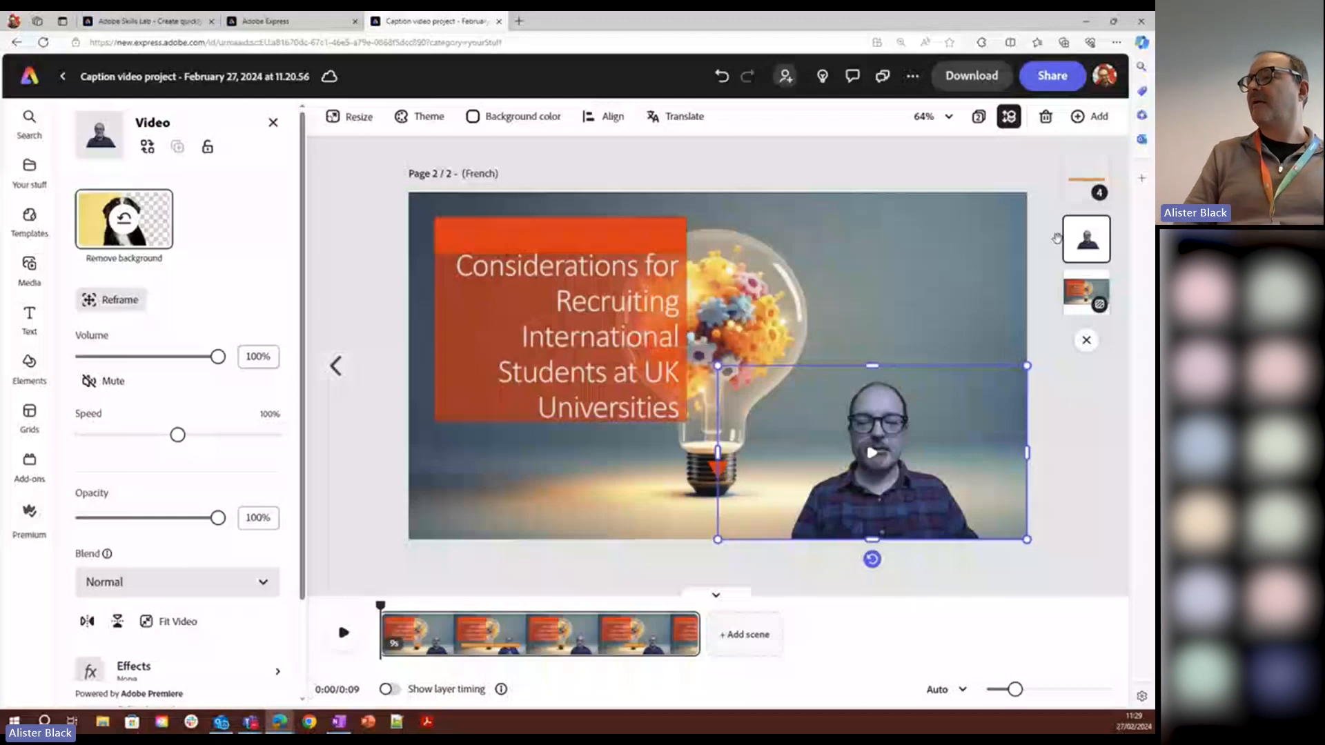
{"action": "left_click", "coordinate": [343, 633]}
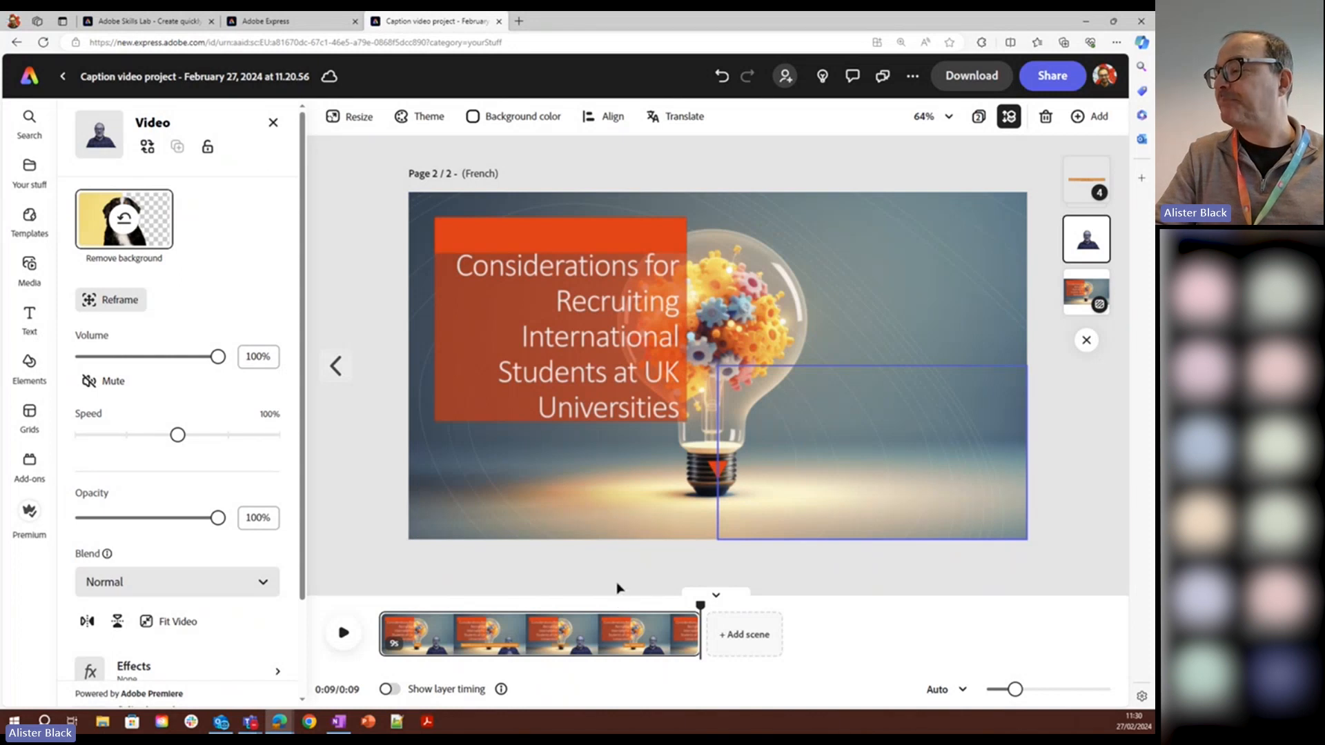
Step: Add a new scene and fill it with the 22-second corridor clip found by searching the stock videos for "university"
{"action": "left_click", "coordinate": [734, 644]}
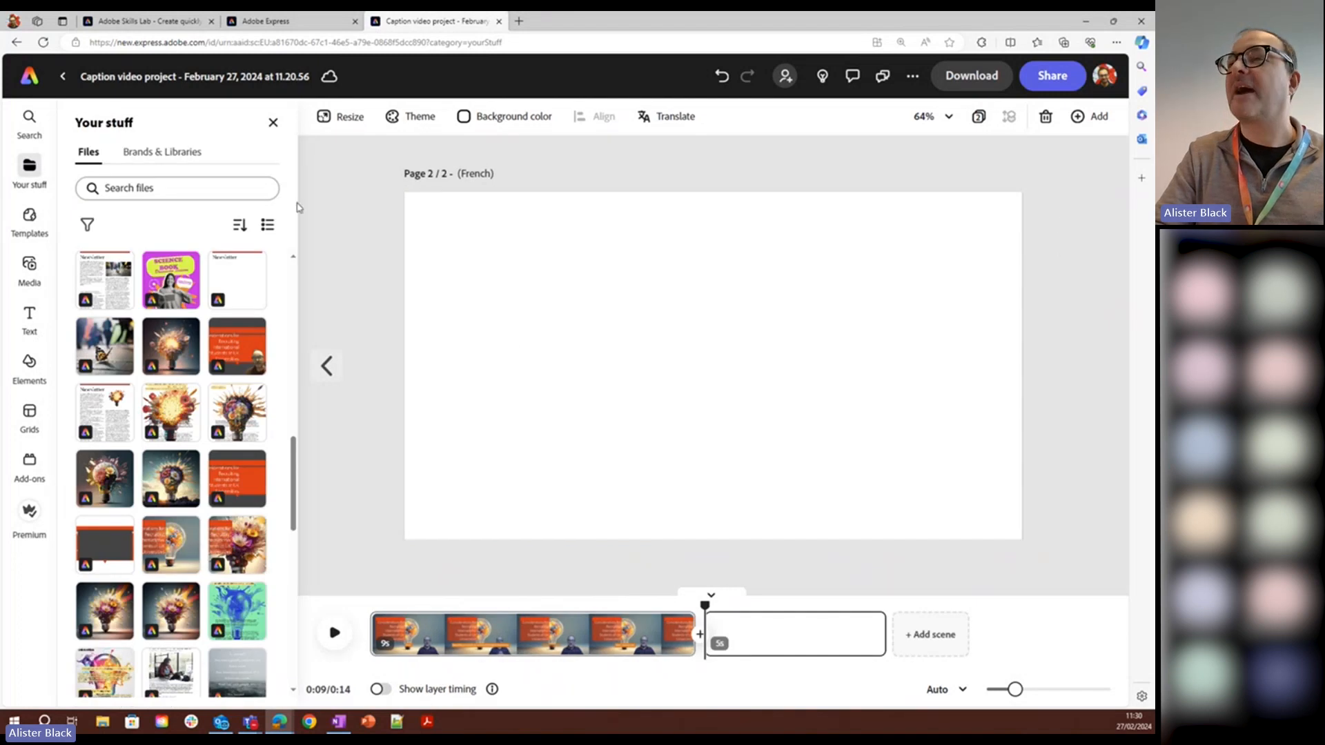
{"action": "left_click", "coordinate": [27, 263]}
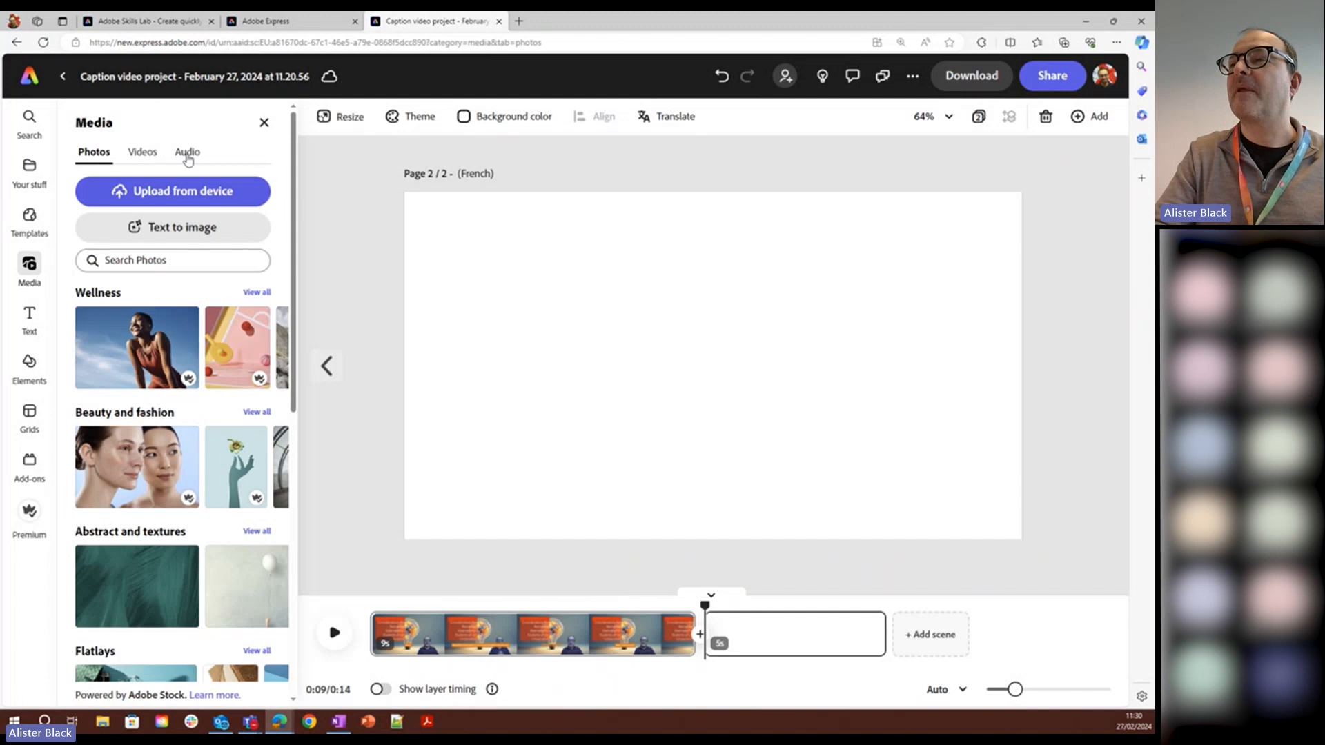
{"action": "left_click", "coordinate": [141, 152]}
{"action": "left_click", "coordinate": [120, 225]}
{"action": "type", "text": "un"}
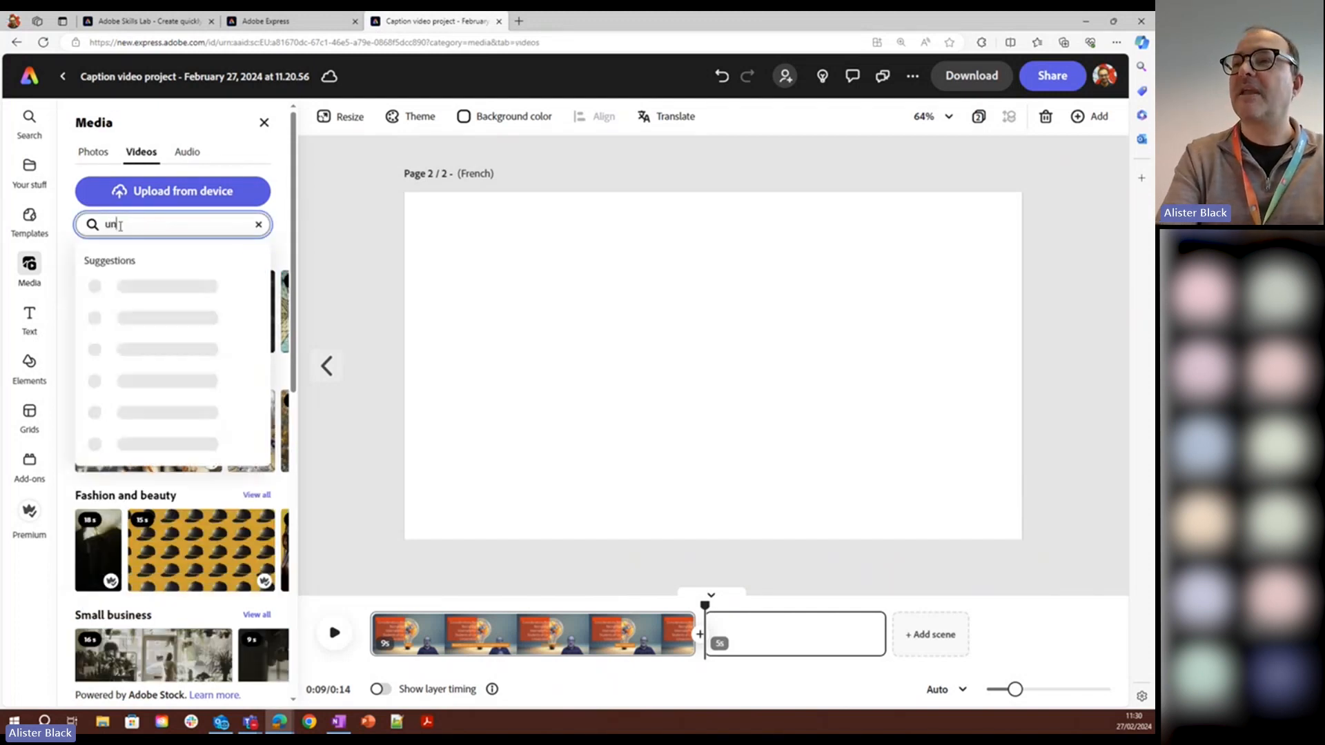
{"action": "type", "text": "iversity"}
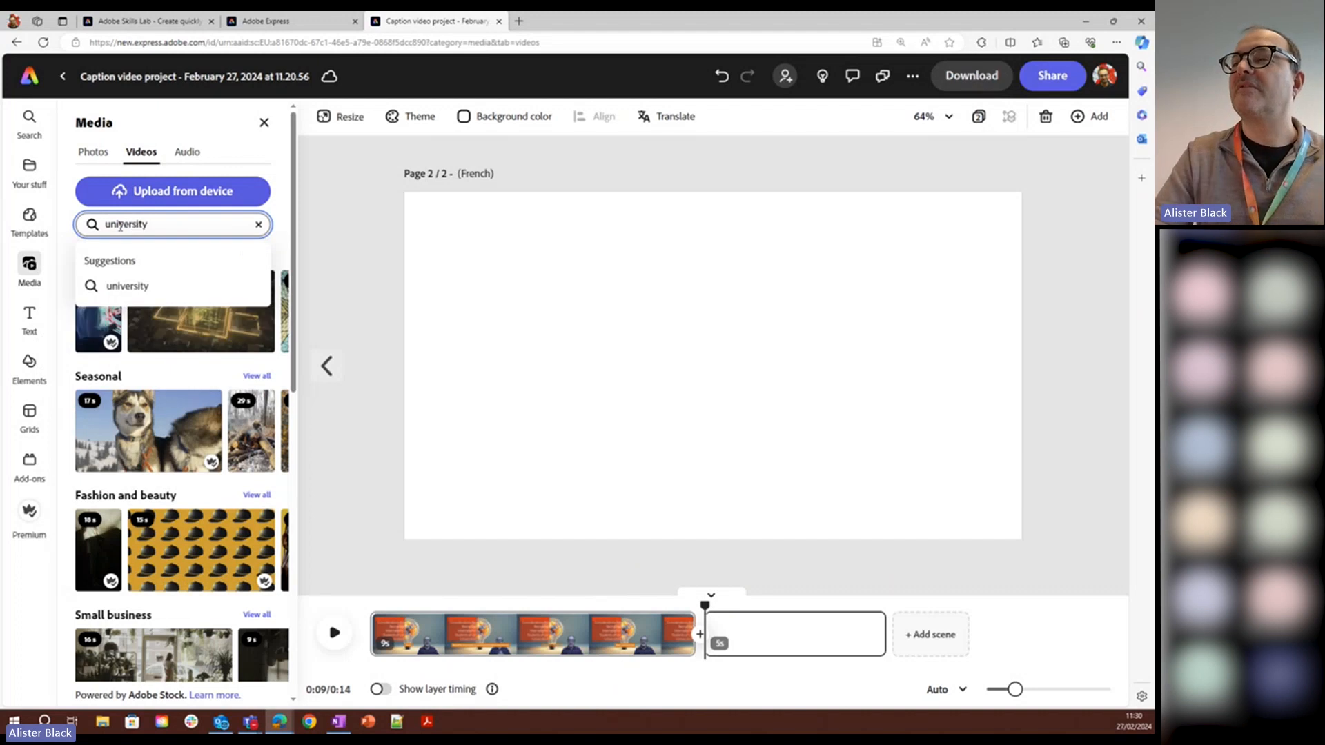
{"action": "left_click", "coordinate": [122, 286]}
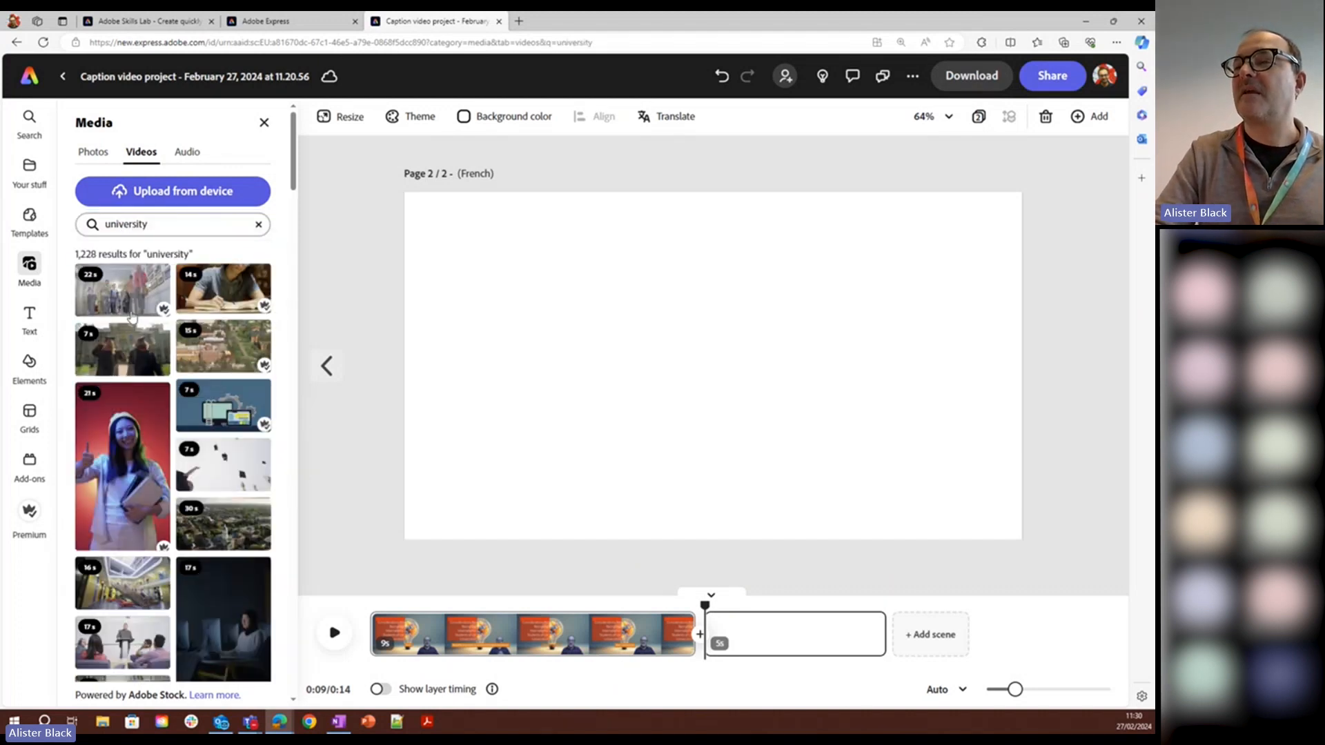
{"action": "left_click_drag", "start_coordinate": [132, 318], "coordinate": [592, 483]}
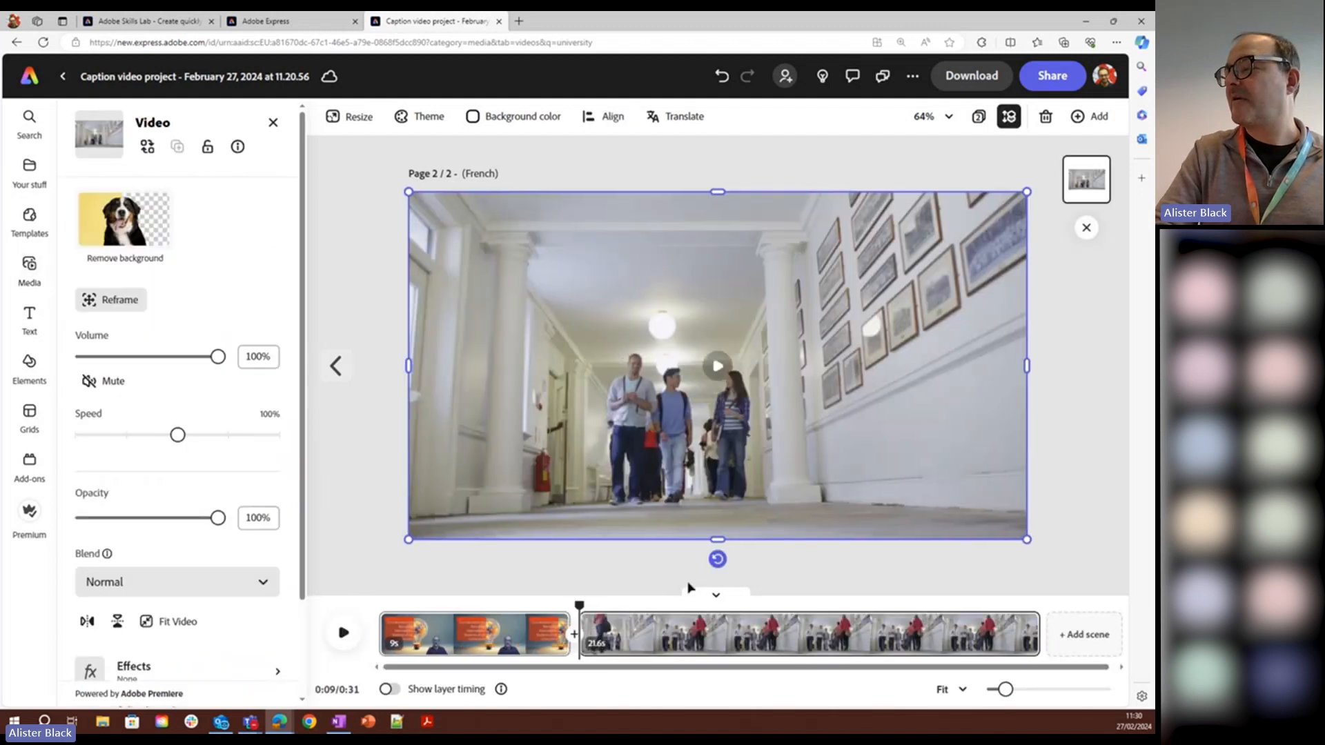
{"action": "mouse_move", "coordinate": [579, 605]}
{"action": "left_mouse_down"}
{"action": "mouse_move", "coordinate": [531, 606]}
{"action": "mouse_move", "coordinate": [579, 606]}
{"action": "left_mouse_up"}
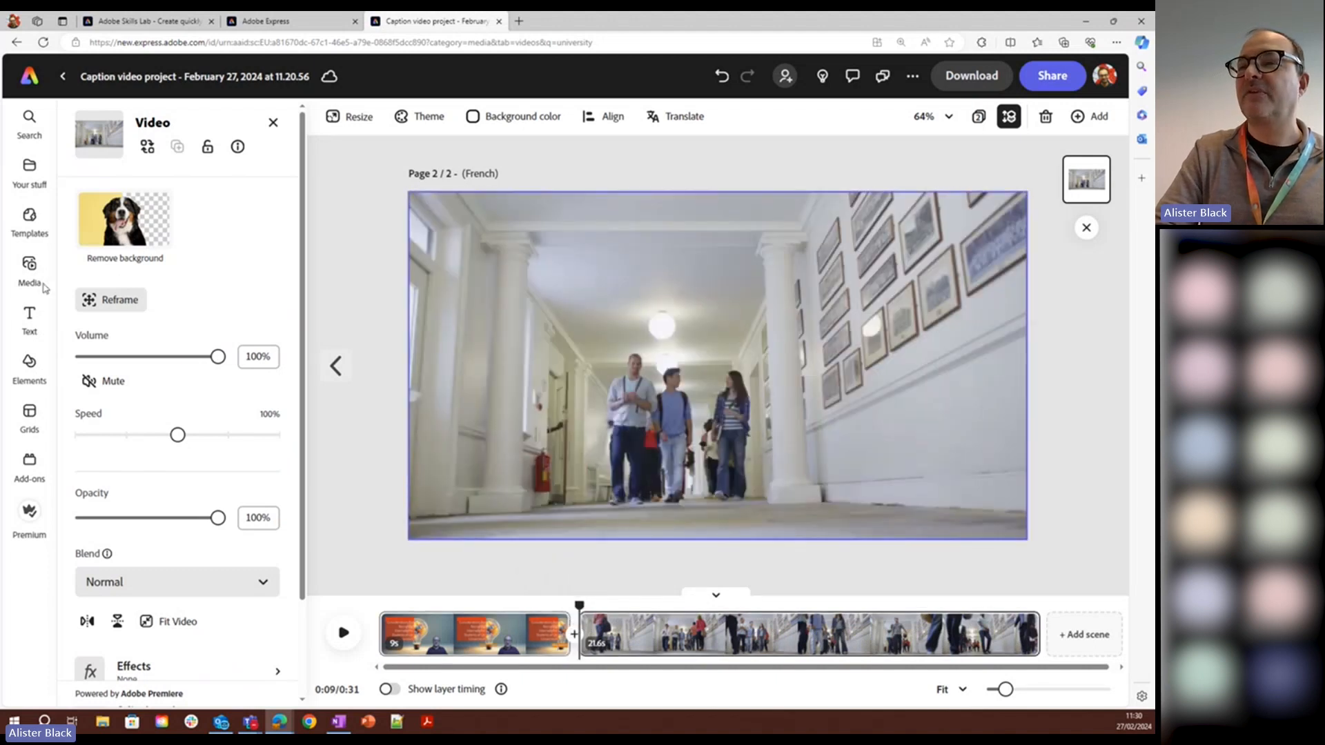
Step: Add a text box reading "Recruiting International Students" over the corridor clip
{"action": "left_click", "coordinate": [29, 319]}
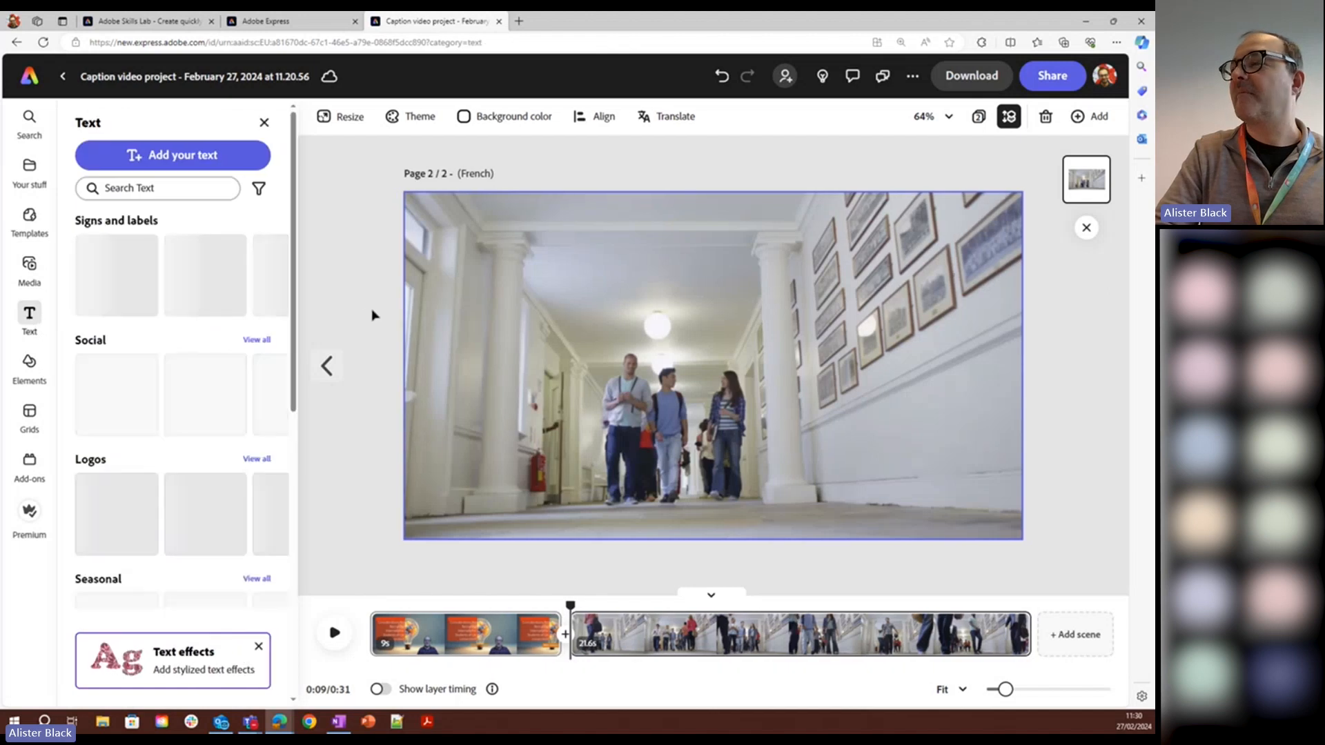
{"action": "left_click", "coordinate": [220, 157]}
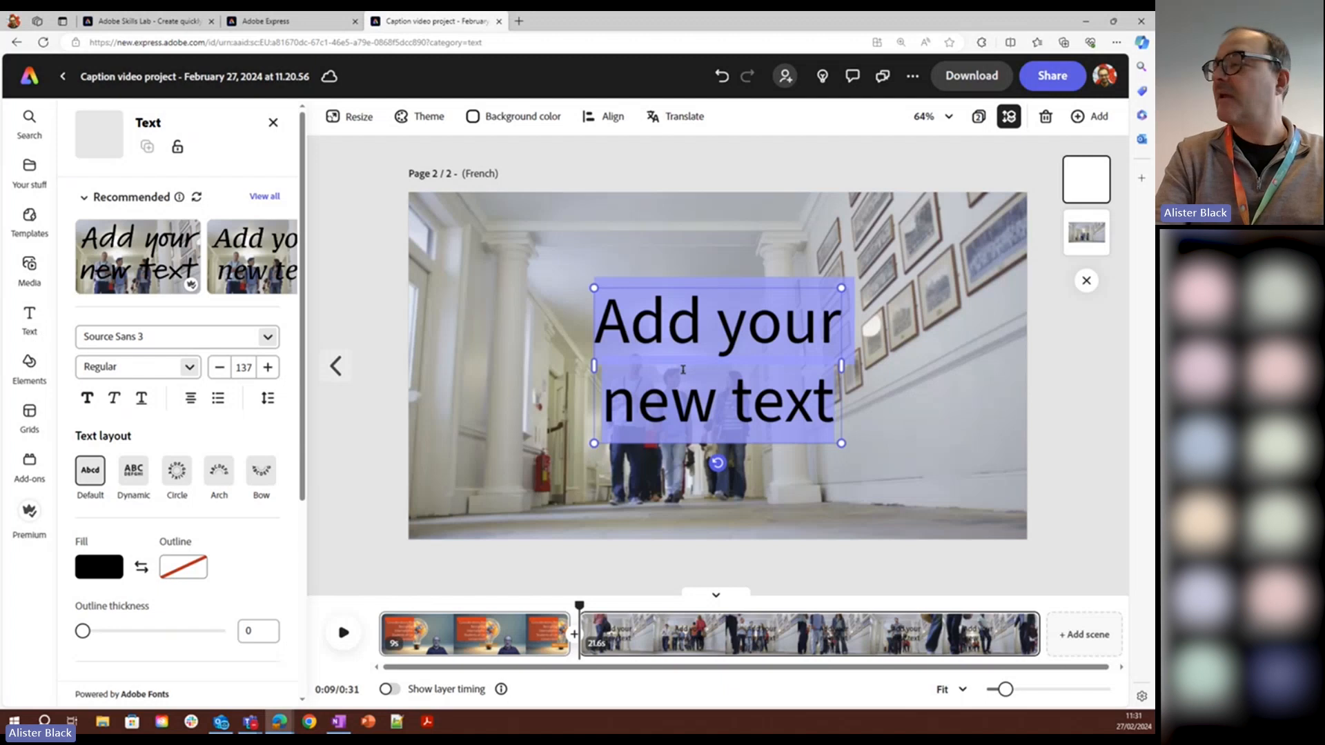
{"action": "type", "text": "Recu"}
{"action": "key", "text": "BackSpace"}
{"action": "type", "text": "ruiting"}
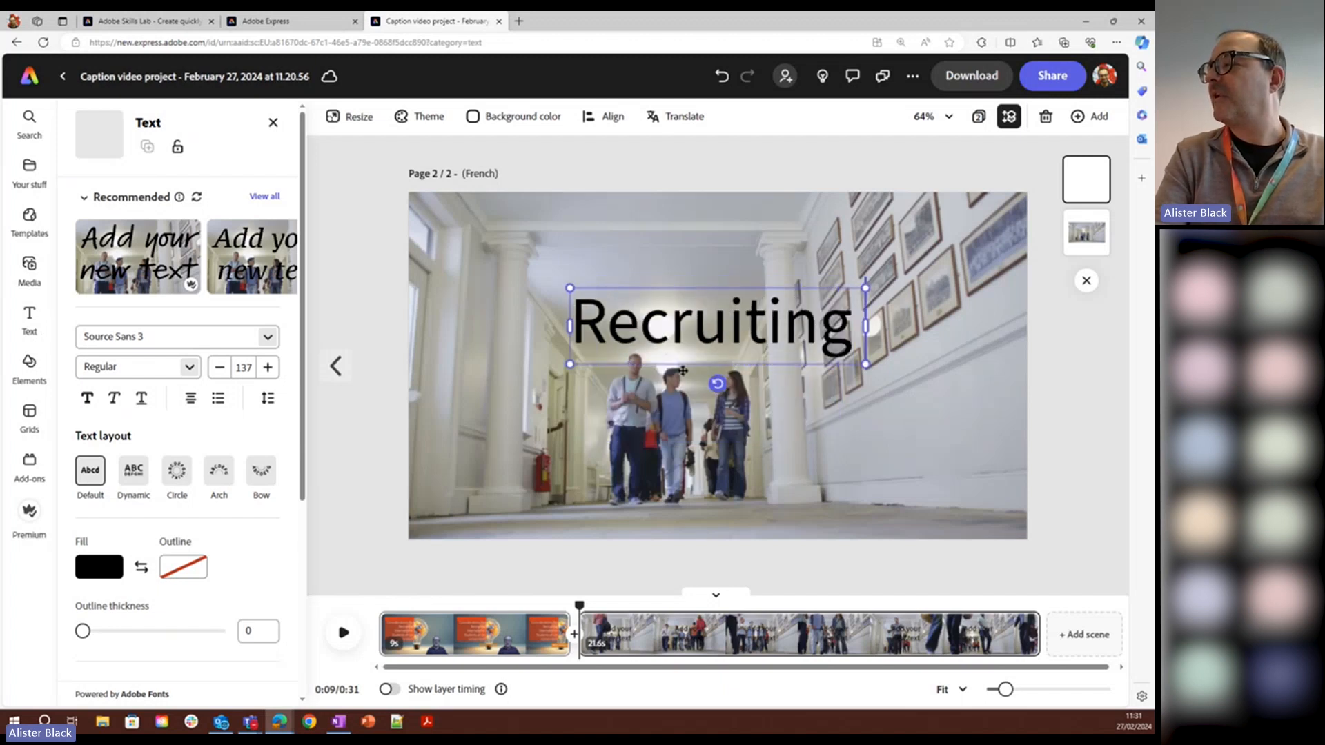
{"action": "type", "text": " Internat"}
{"action": "key", "text": "BackSpace"}
{"action": "key", "text": "BackSpace"}
{"action": "type", "text": "ternational "}
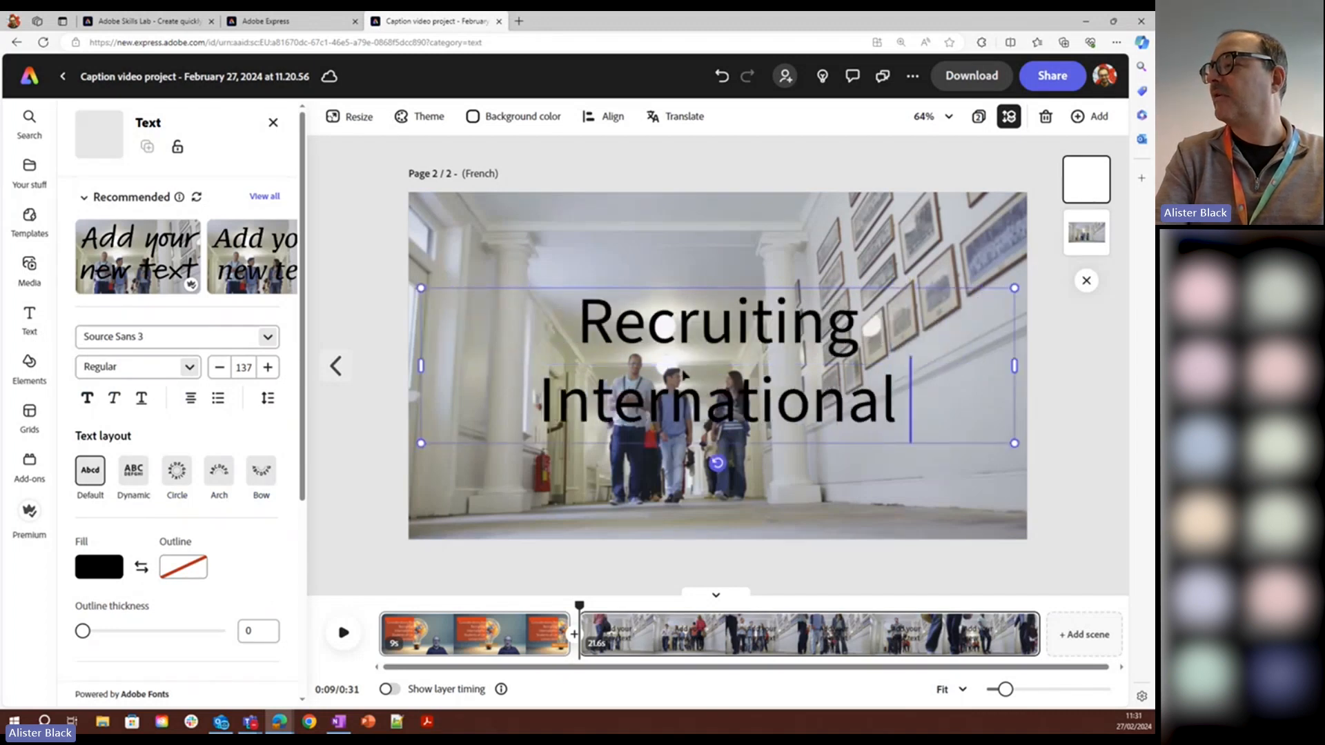
{"action": "type", "text": "Students"}
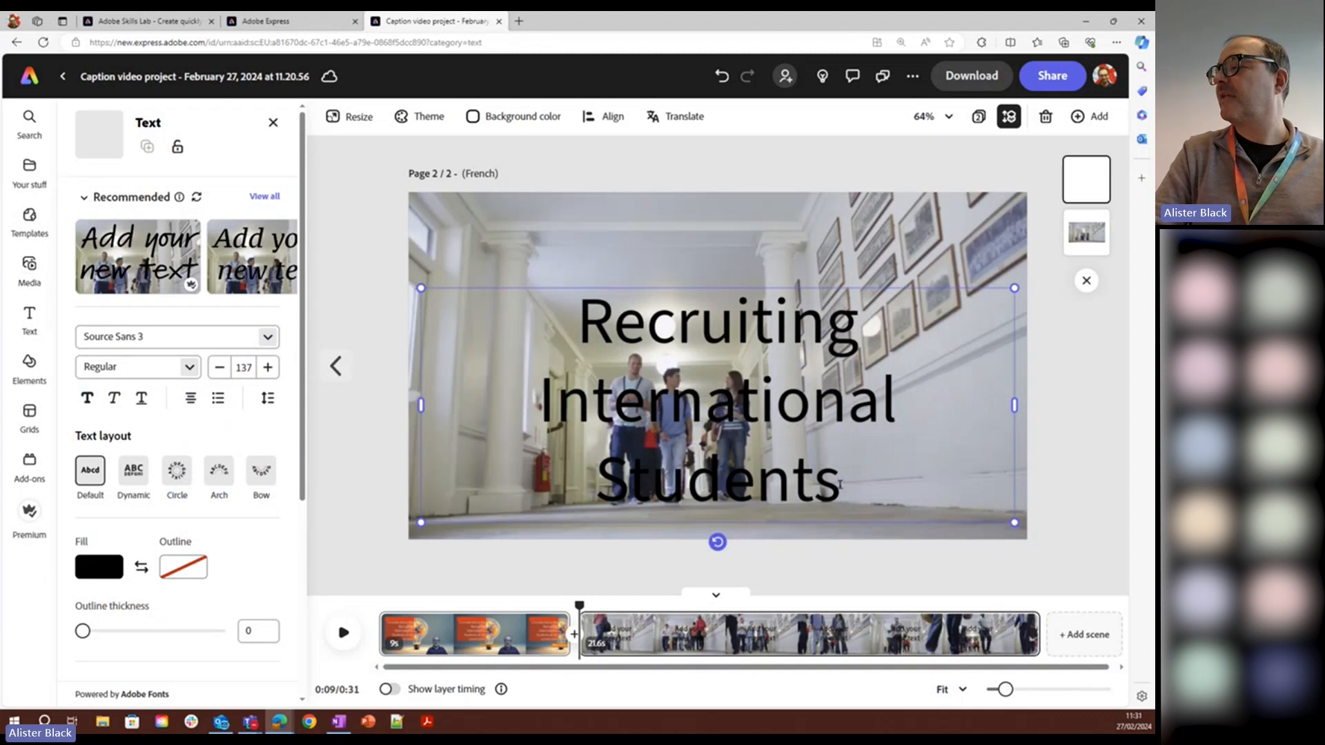
Step: Reduce the title to font size 59, fit it on a single line and position it above the walking people
{"action": "left_click_drag", "start_coordinate": [1013, 523], "coordinate": [700, 398]}
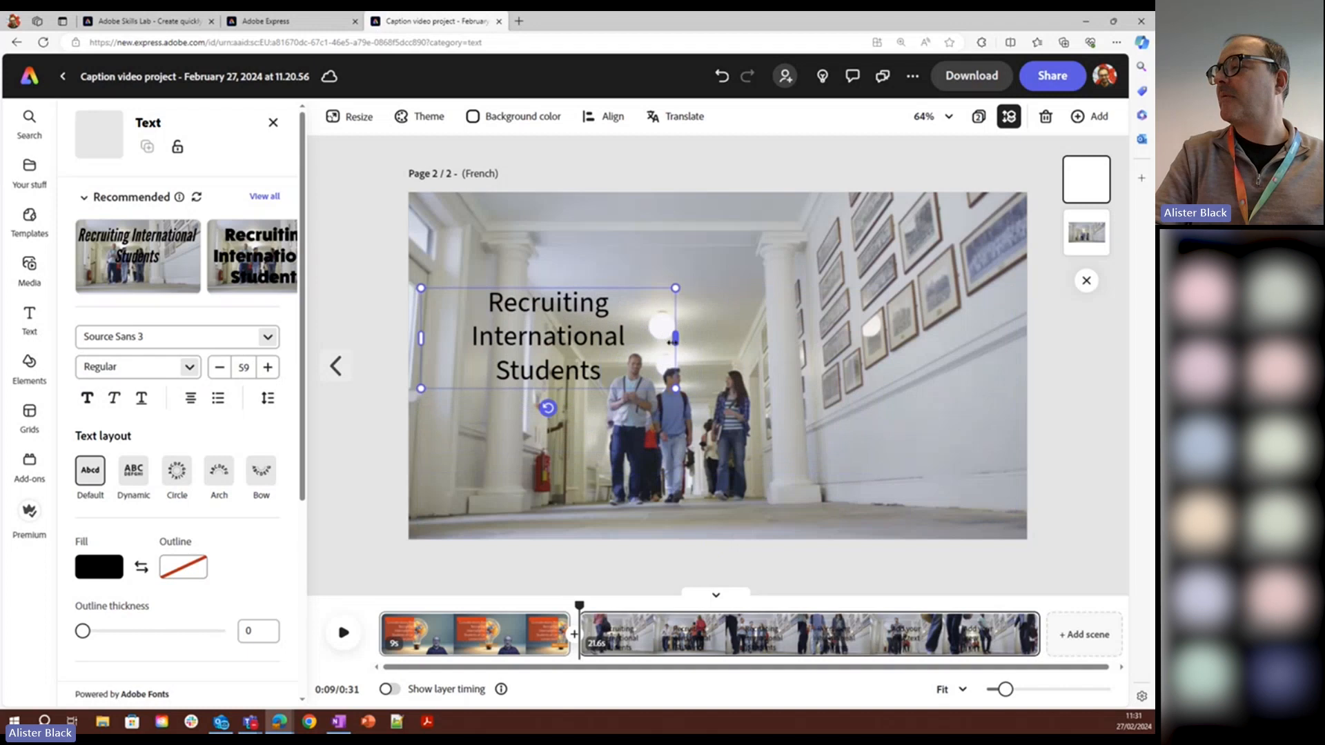
{"action": "left_click_drag", "start_coordinate": [679, 338], "coordinate": [942, 348]}
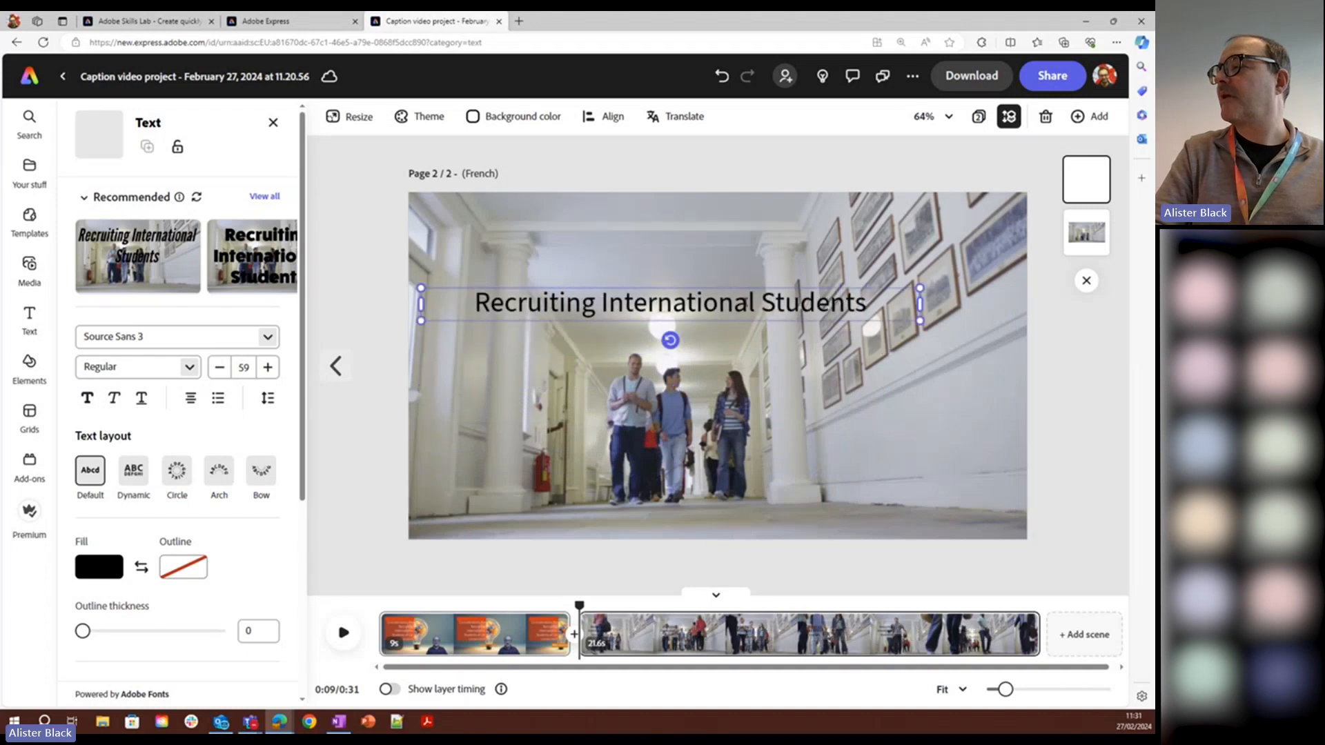
{"action": "left_click_drag", "start_coordinate": [748, 286], "coordinate": [778, 257]}
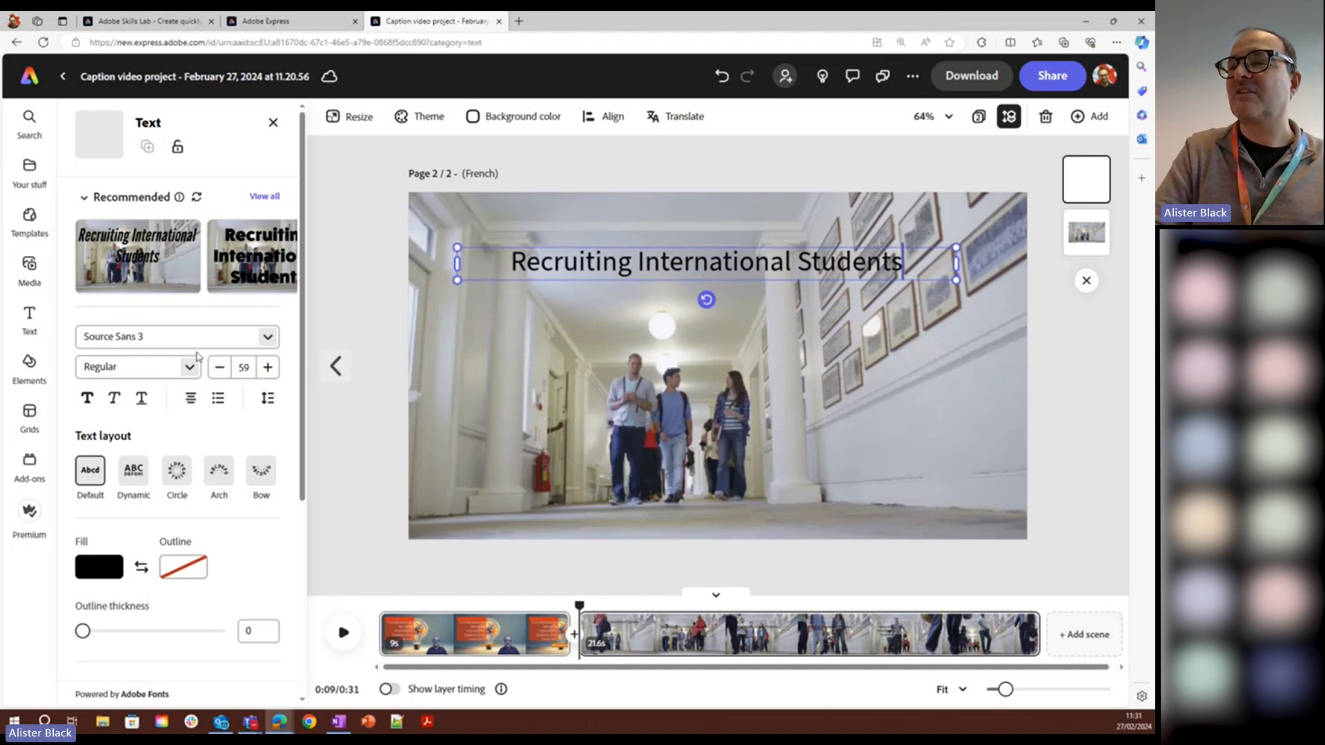
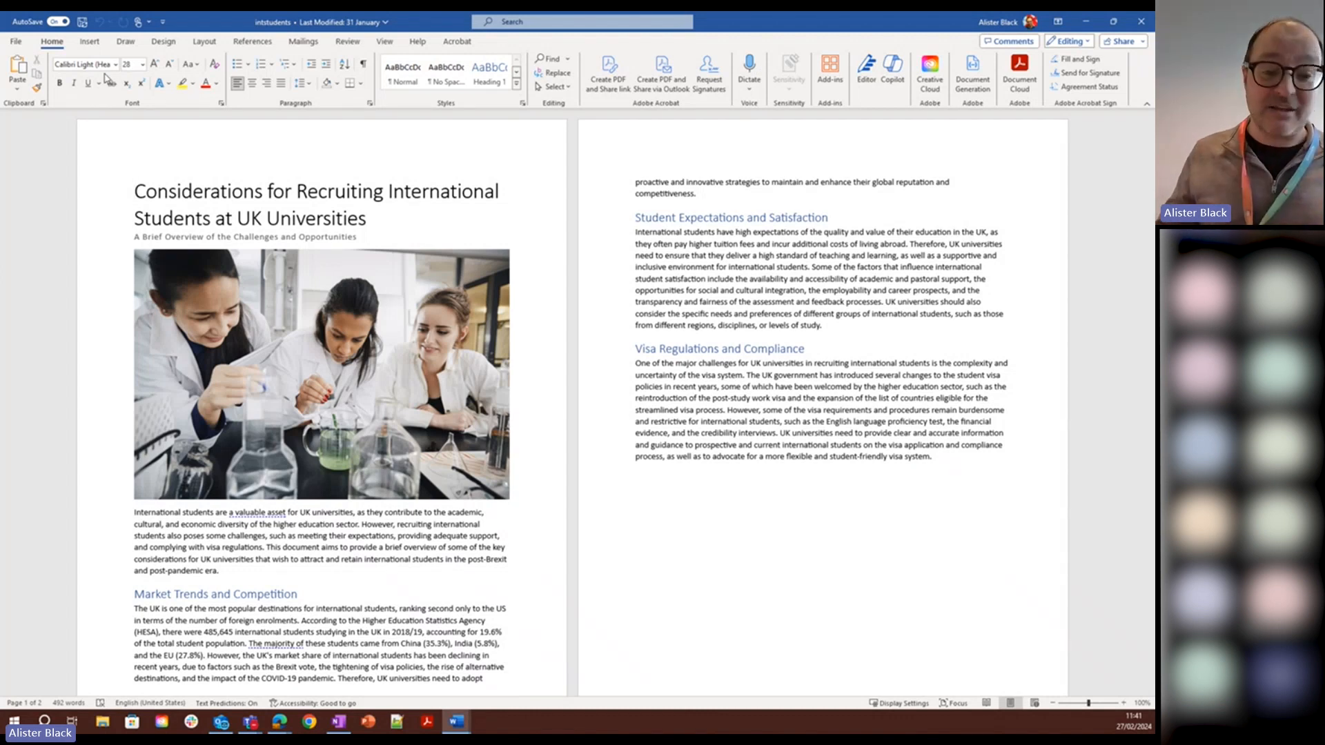
Step: Create an Adobe PDF from the Word document and save it as intstudents2 in the Express Demo folder
{"action": "left_click", "coordinate": [457, 42]}
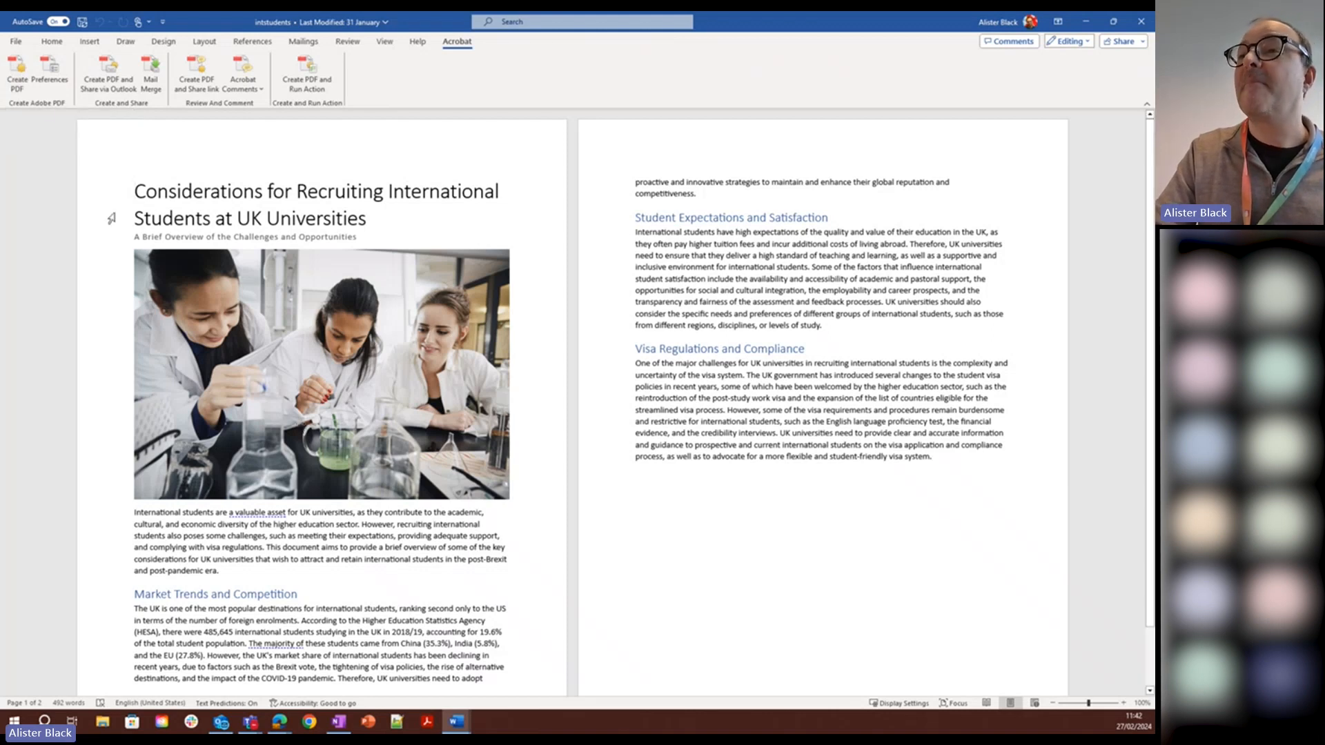
{"action": "left_click", "coordinate": [22, 69]}
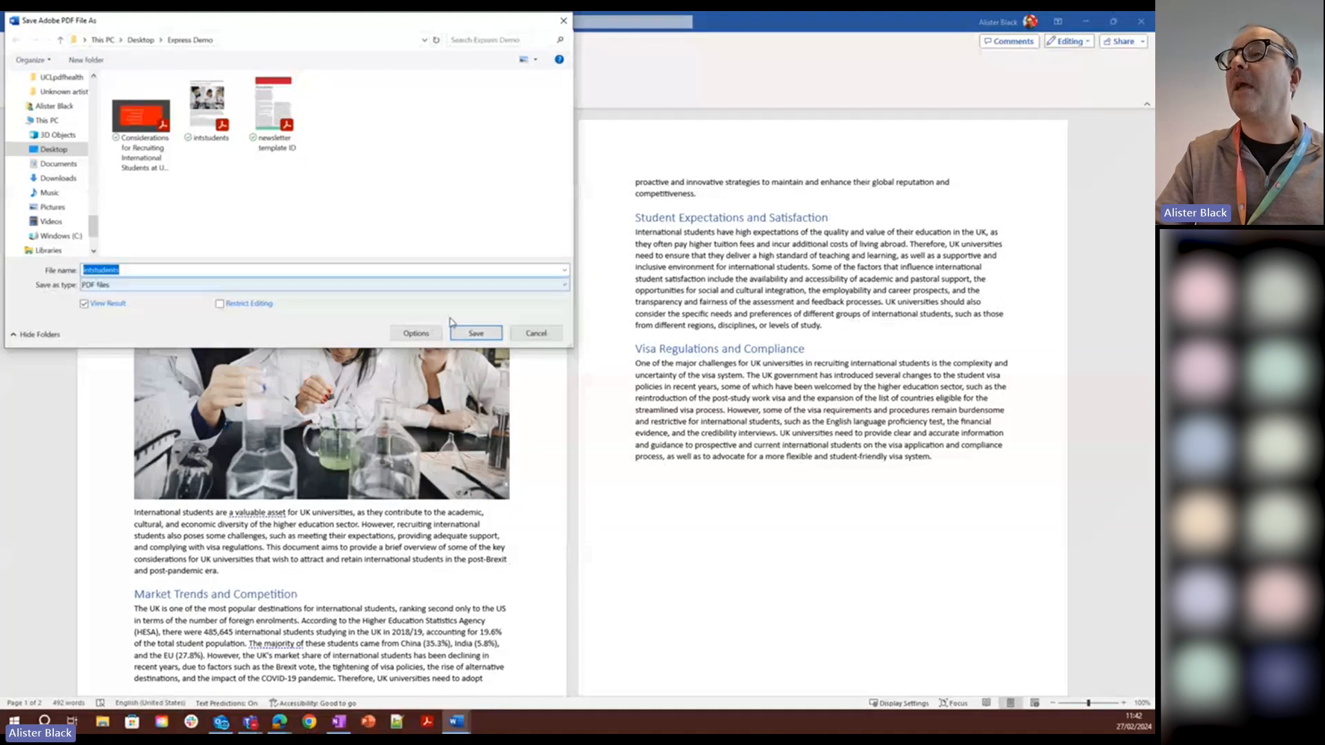
{"action": "left_click", "coordinate": [193, 271]}
{"action": "type", "text": "2"}
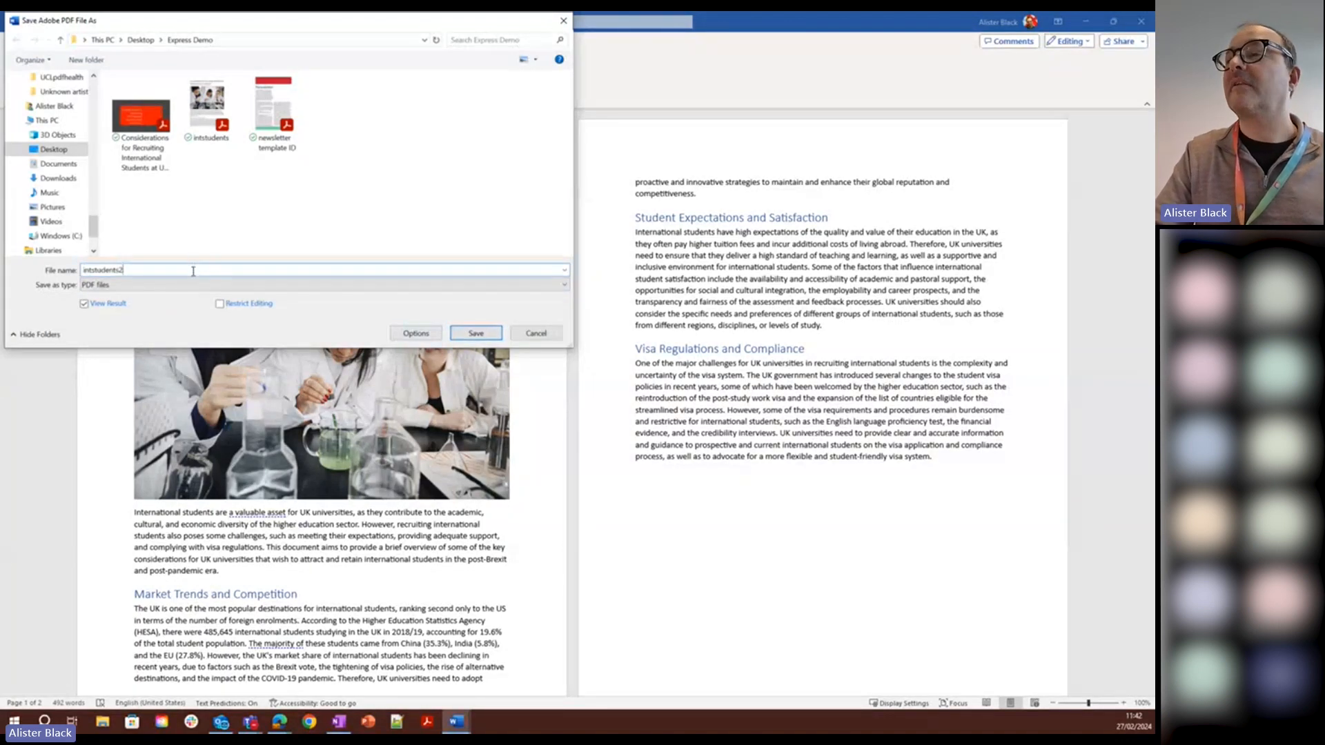
{"action": "left_click", "coordinate": [490, 341]}
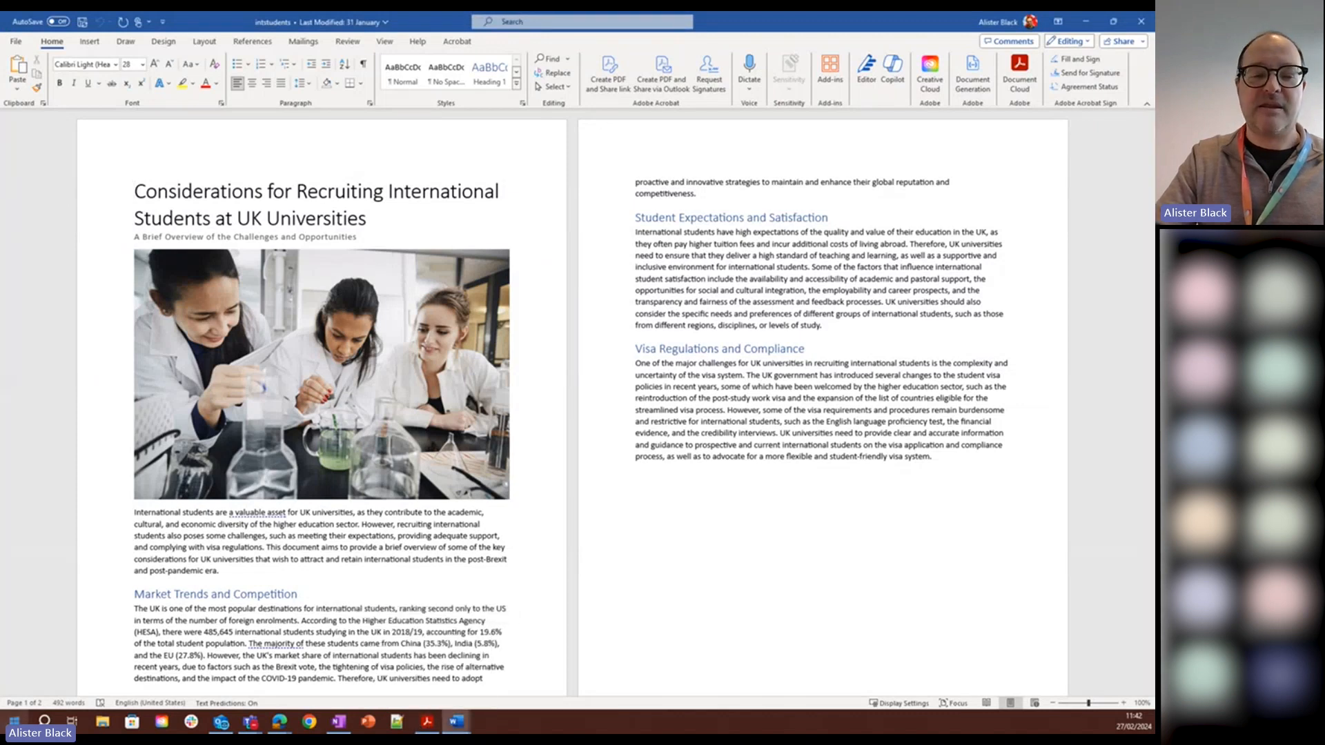
Step: View intstudents2.pdf in a maximized Acrobat window, and return to the caption video project in Adobe Express
{"action": "left_click", "coordinate": [14, 721]}
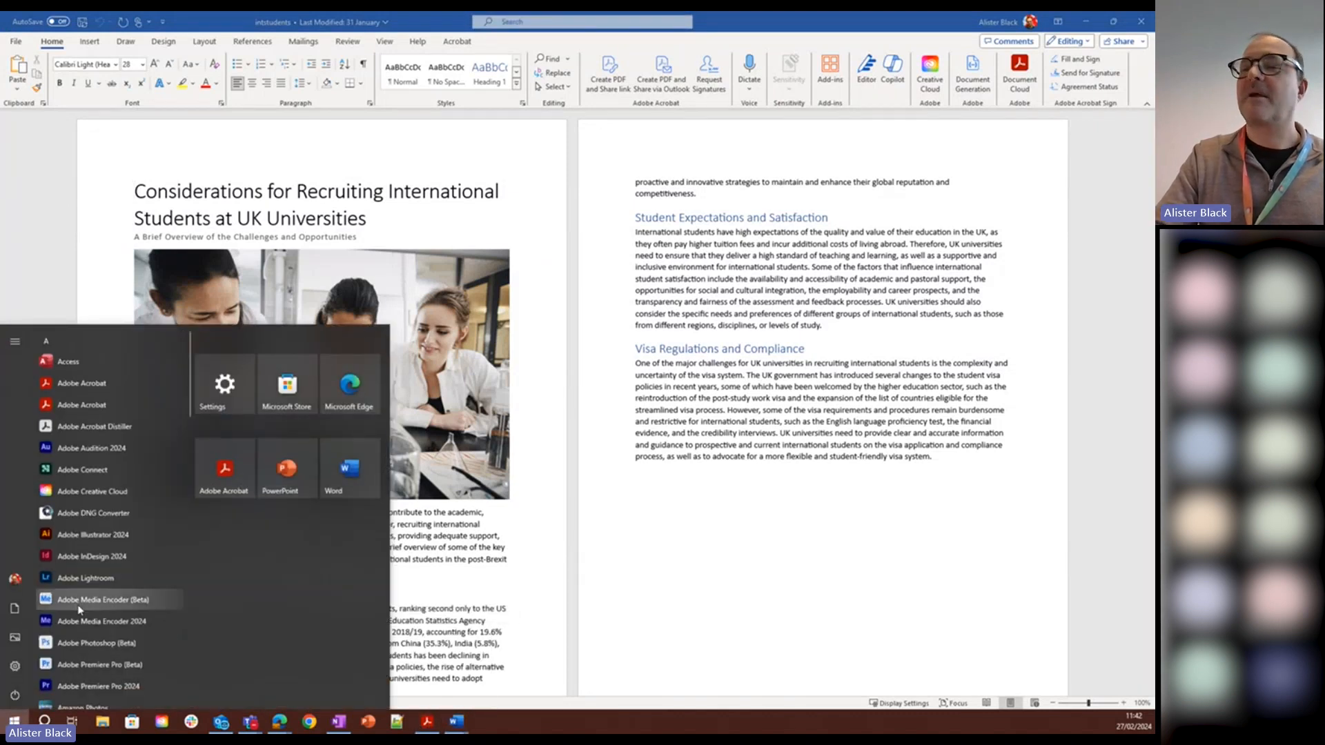
{"action": "key", "text": "Escape"}
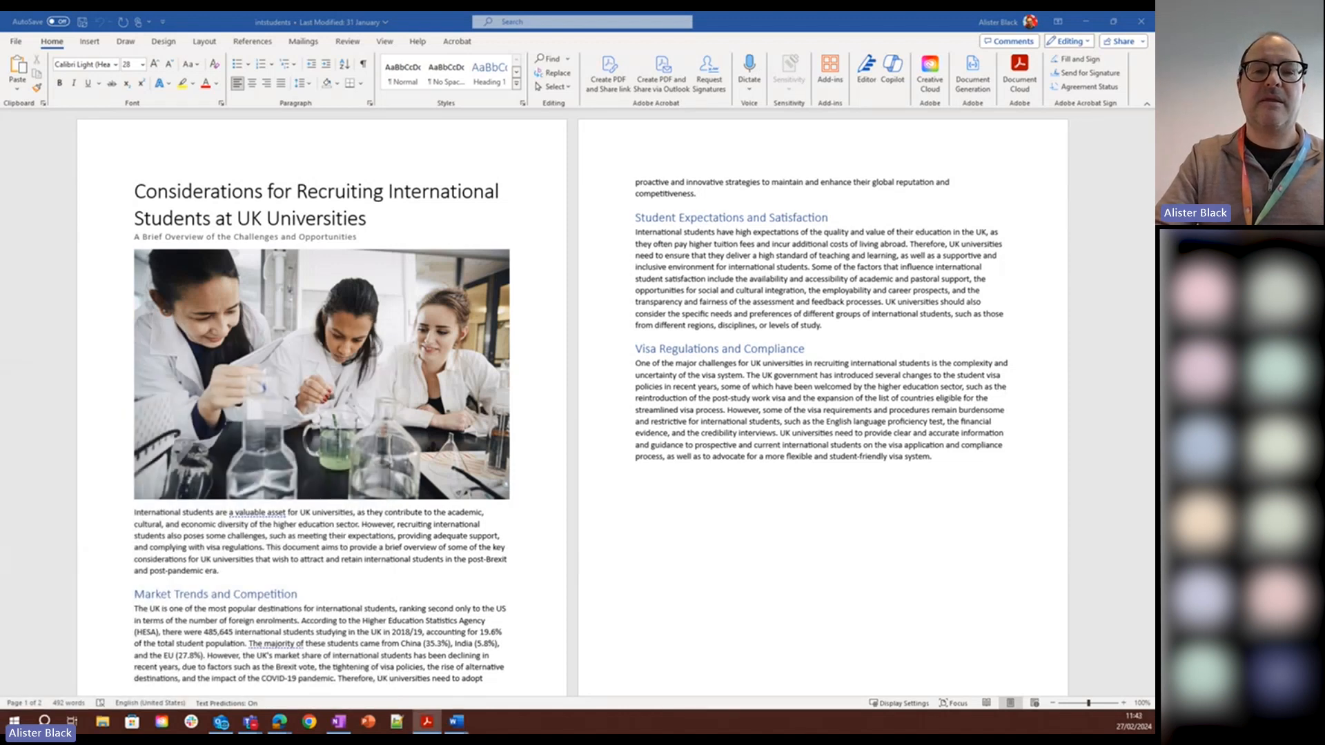
{"action": "left_click", "coordinate": [427, 721]}
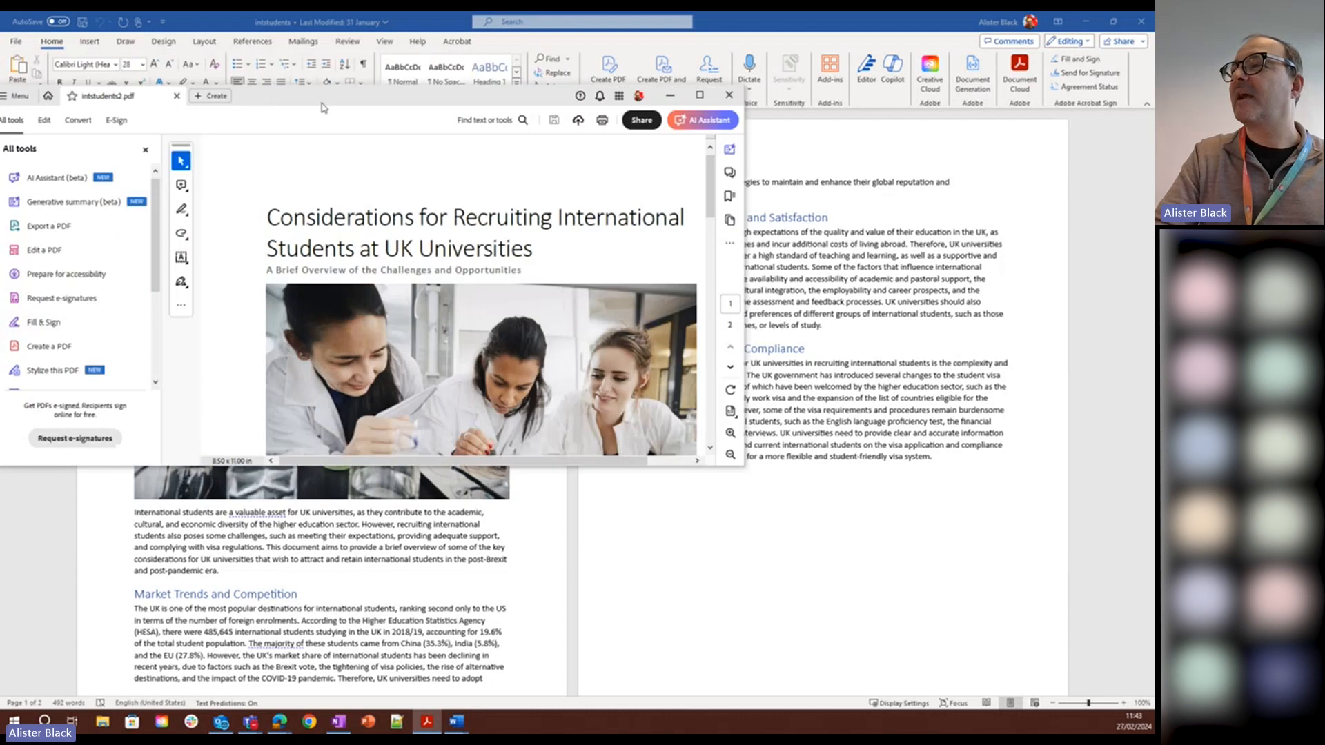
{"action": "left_click", "coordinate": [699, 96]}
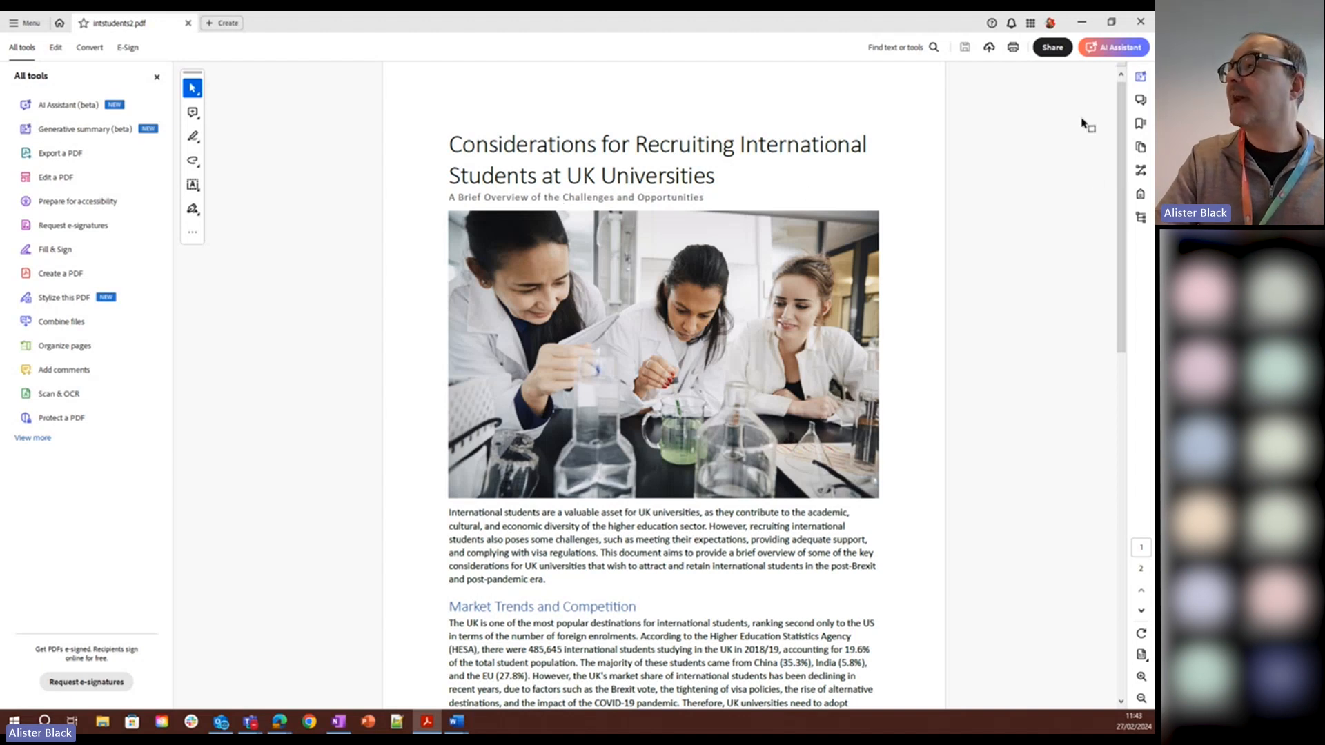
{"action": "left_click", "coordinate": [1081, 24]}
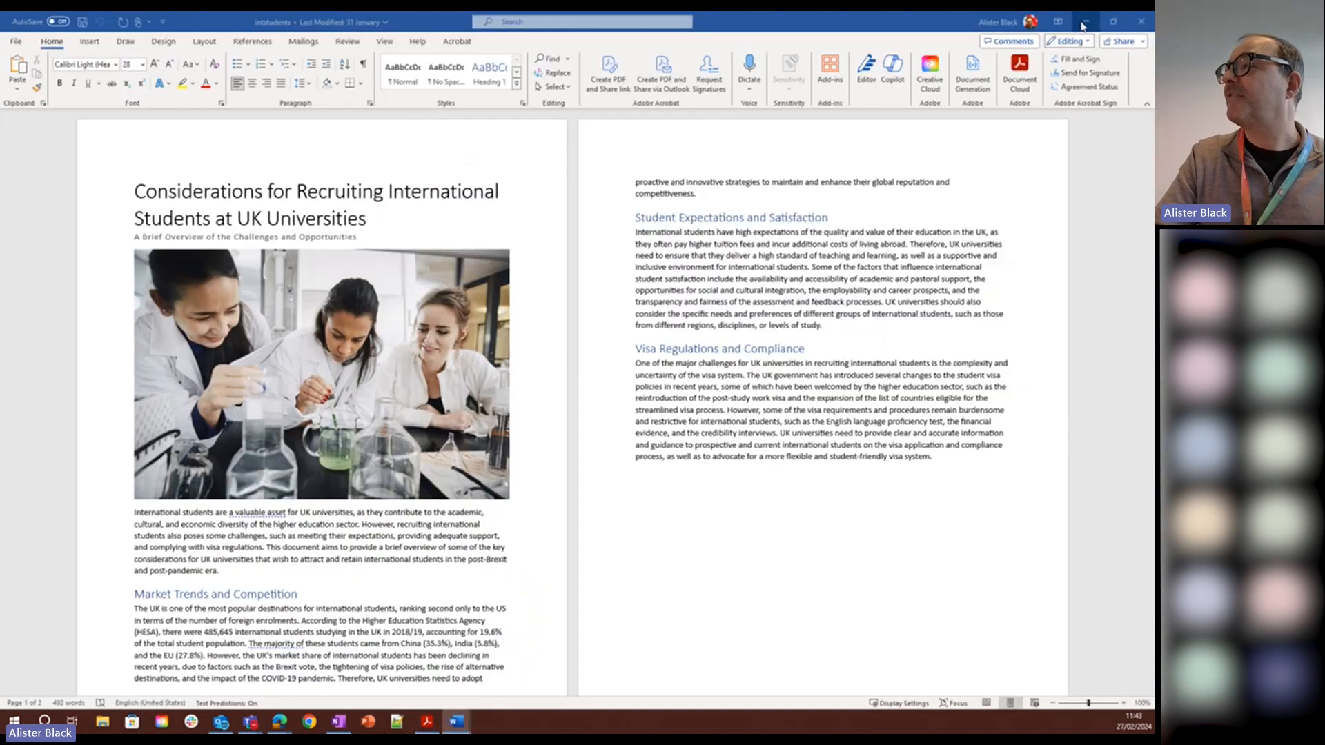
{"action": "left_click", "coordinate": [1082, 25]}
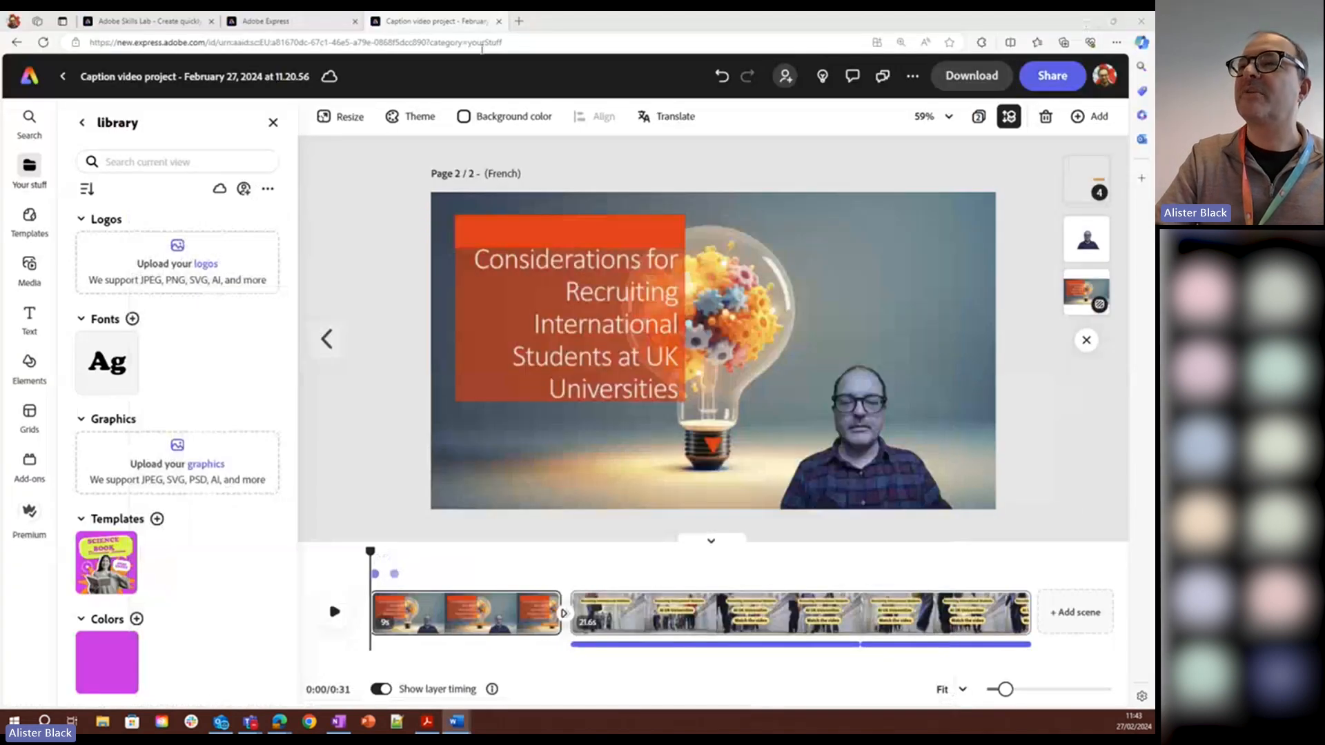
Step: Create a new editable document from intstudents.pdf in the Express Demo folder and open it in the editor
{"action": "left_click", "coordinate": [30, 77]}
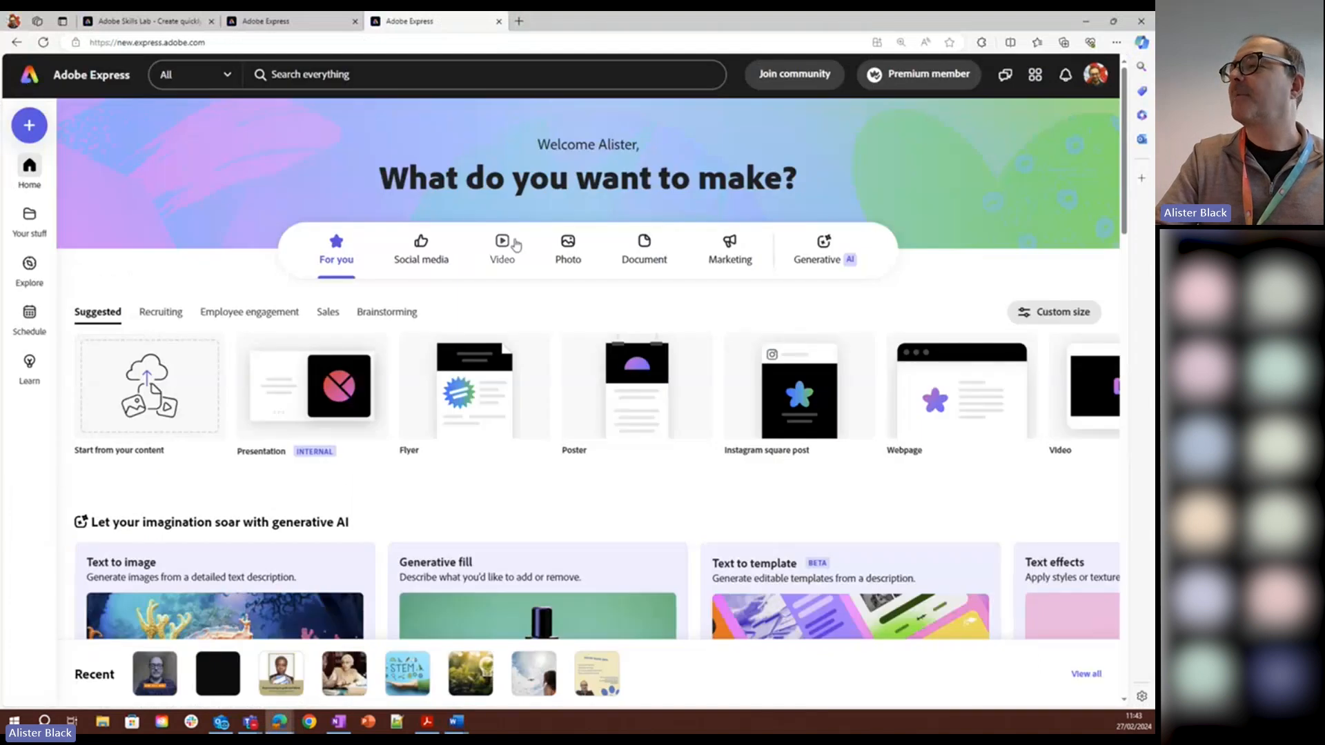
{"action": "left_click", "coordinate": [650, 268]}
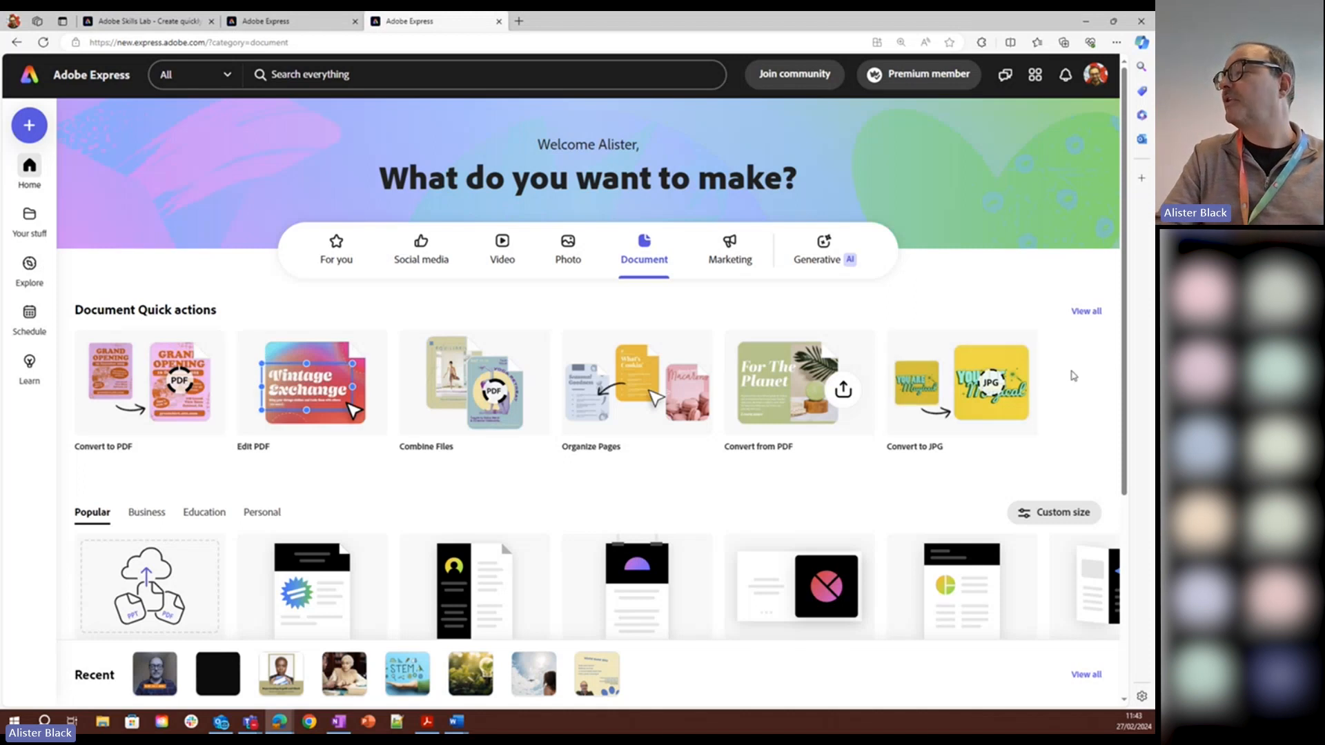
{"action": "left_click_drag", "start_coordinate": [1126, 348], "coordinate": [1127, 416]}
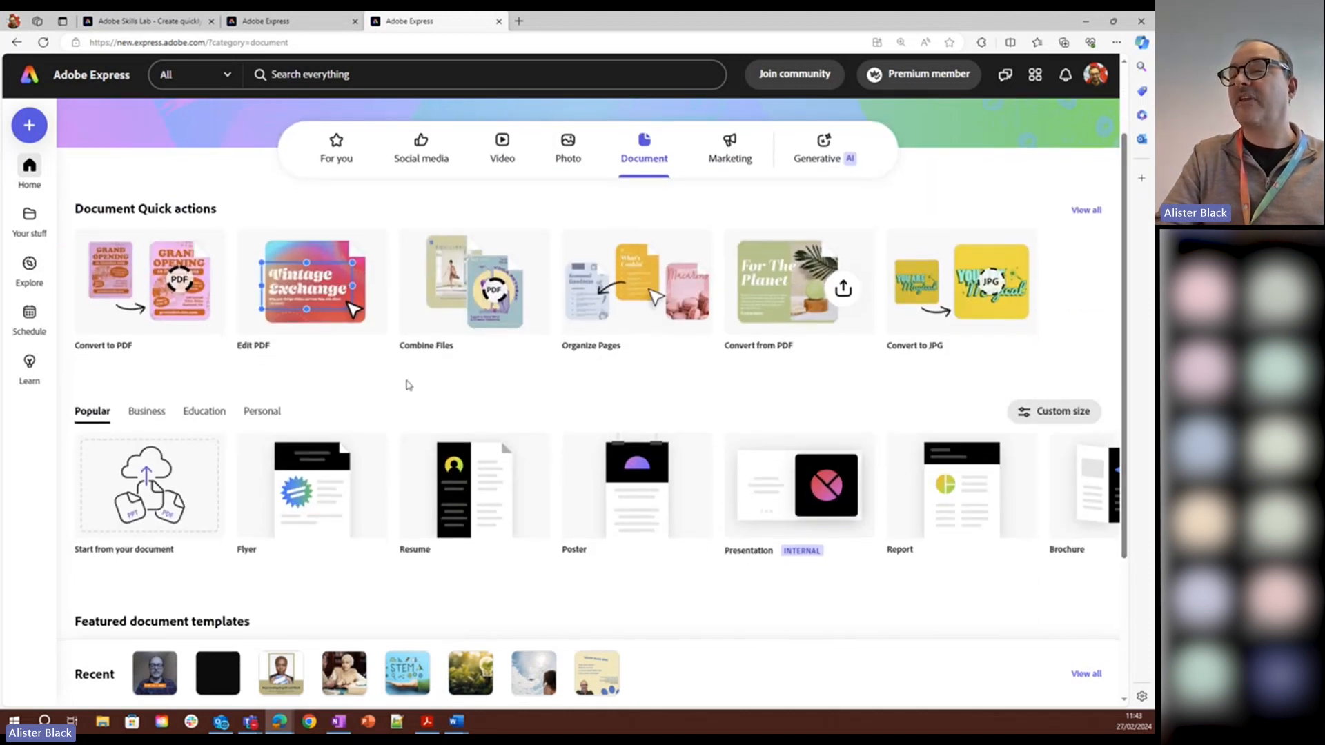
{"action": "left_click", "coordinate": [160, 506]}
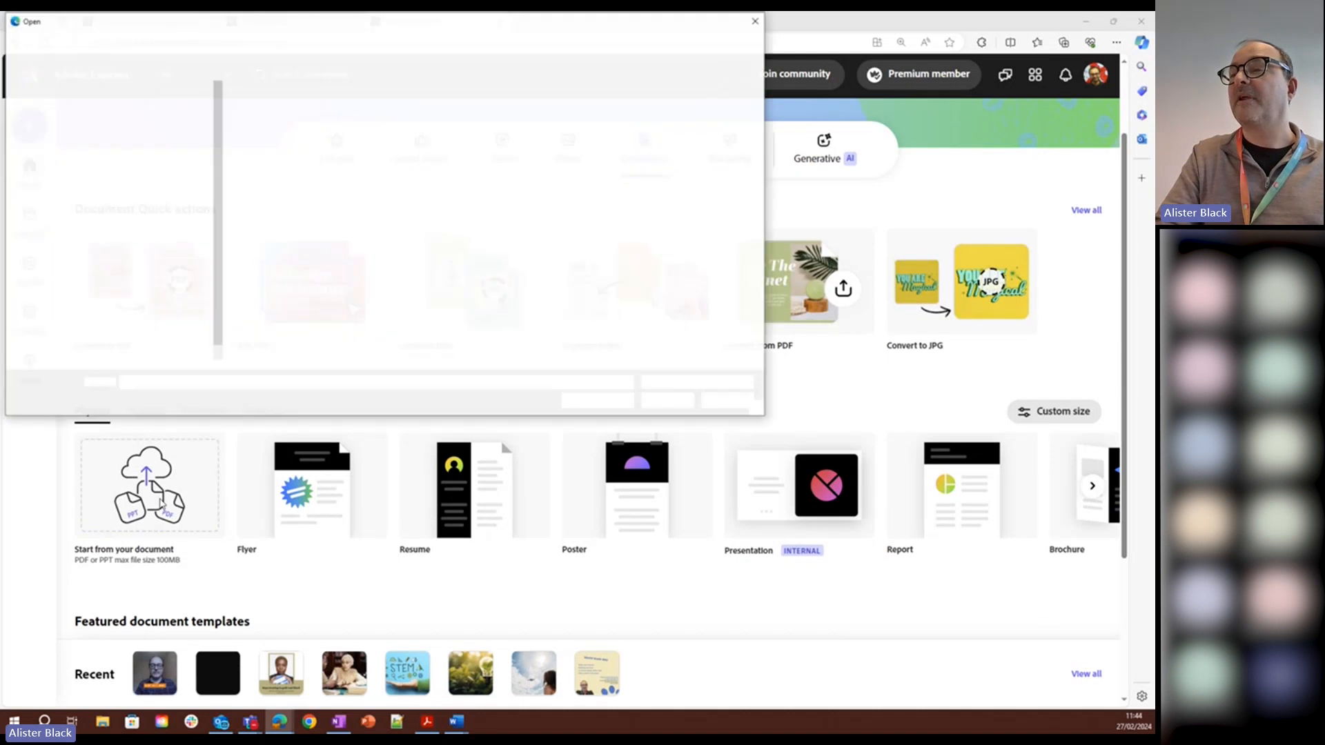
{"action": "left_click", "coordinate": [145, 207]}
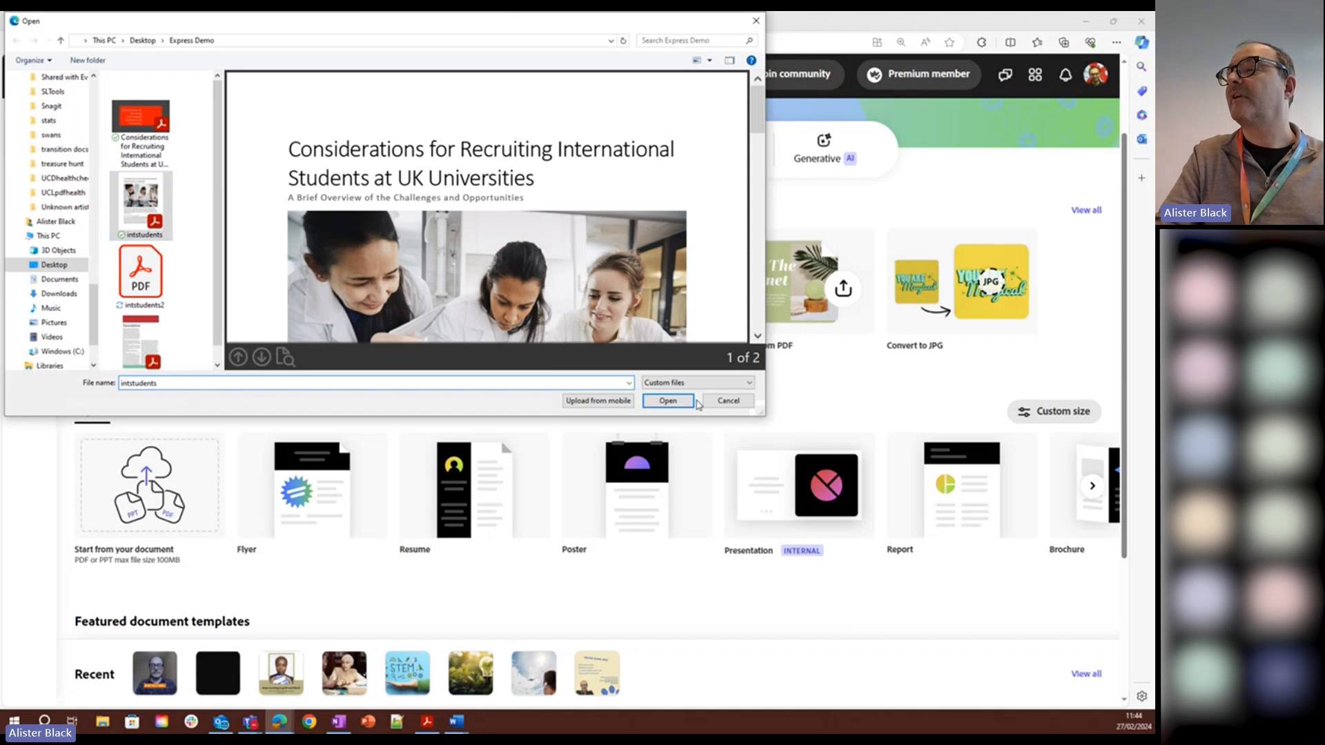
{"action": "left_click", "coordinate": [687, 403]}
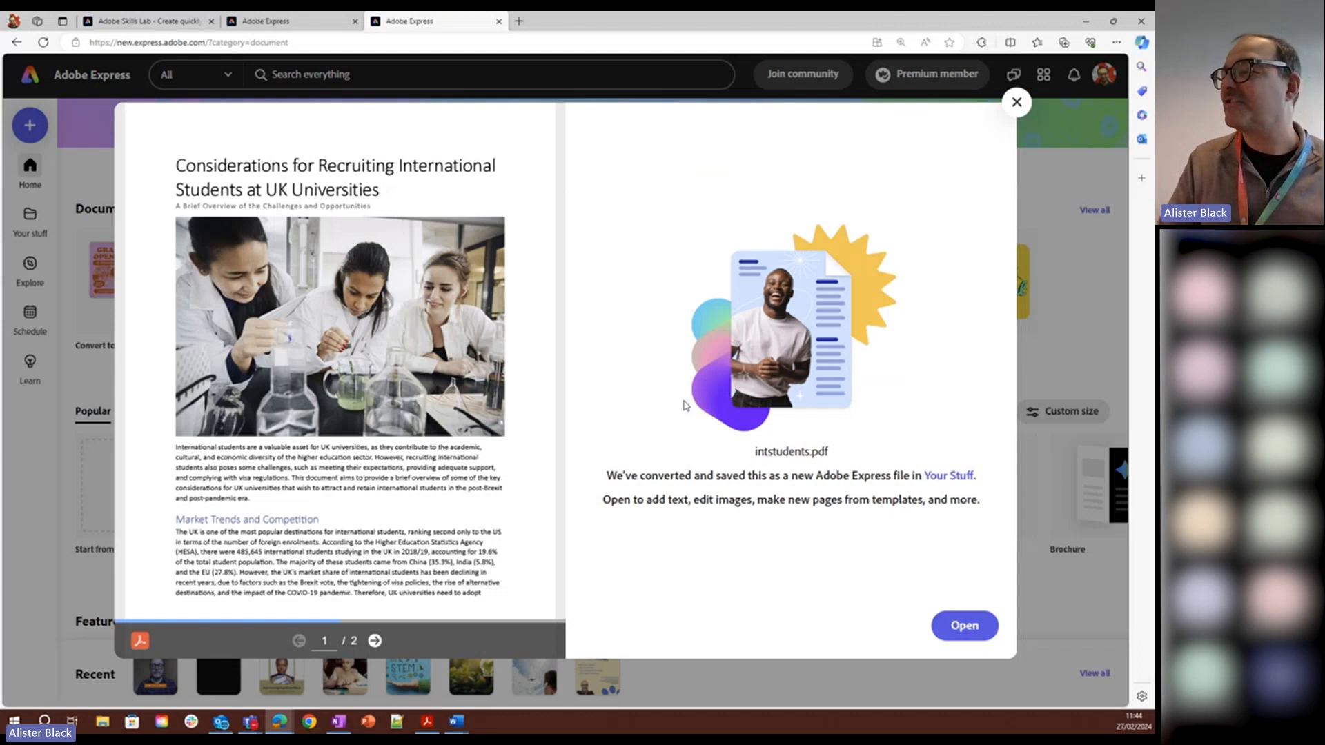
{"action": "left_click", "coordinate": [957, 626]}
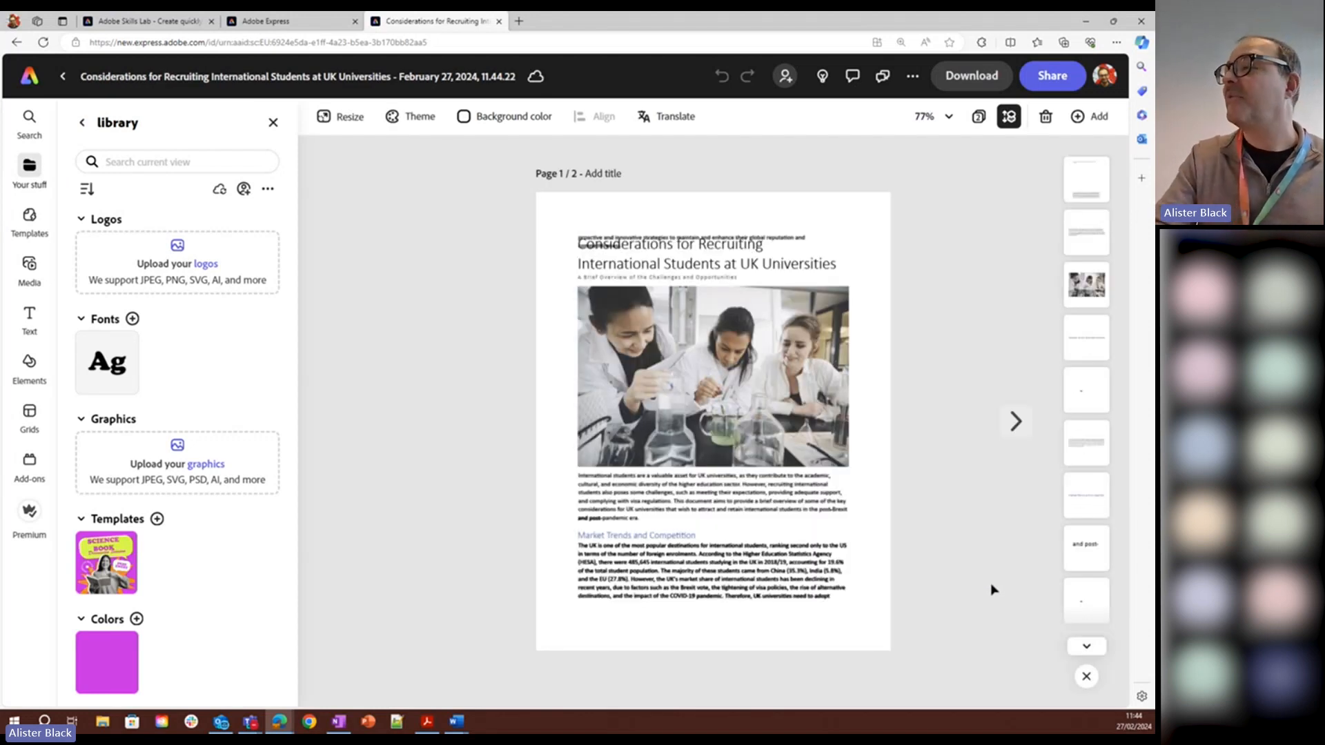
Step: Replace the laboratory photo on page 1 with a colourful bulb image found by searching photos for "exploding lightbulb"
{"action": "left_click", "coordinate": [772, 550]}
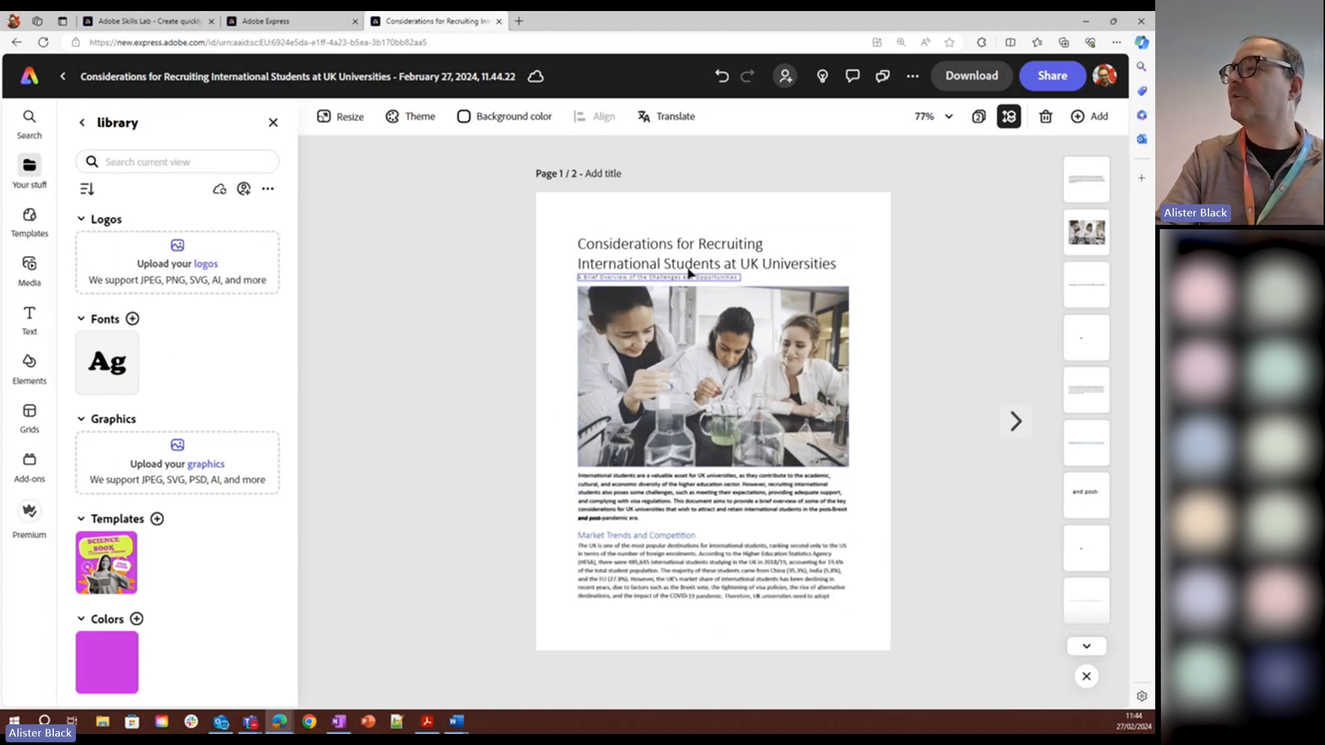
{"action": "left_click", "coordinate": [688, 331]}
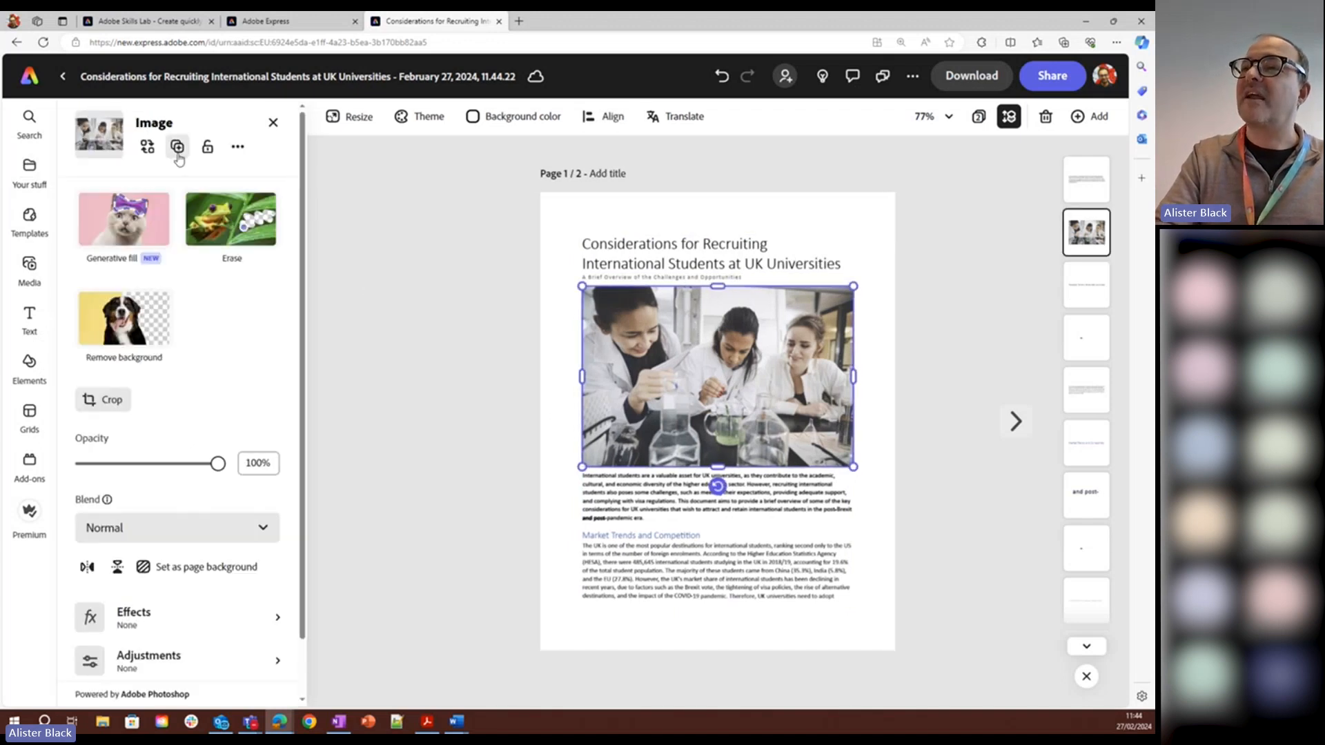
{"action": "left_click", "coordinate": [149, 148]}
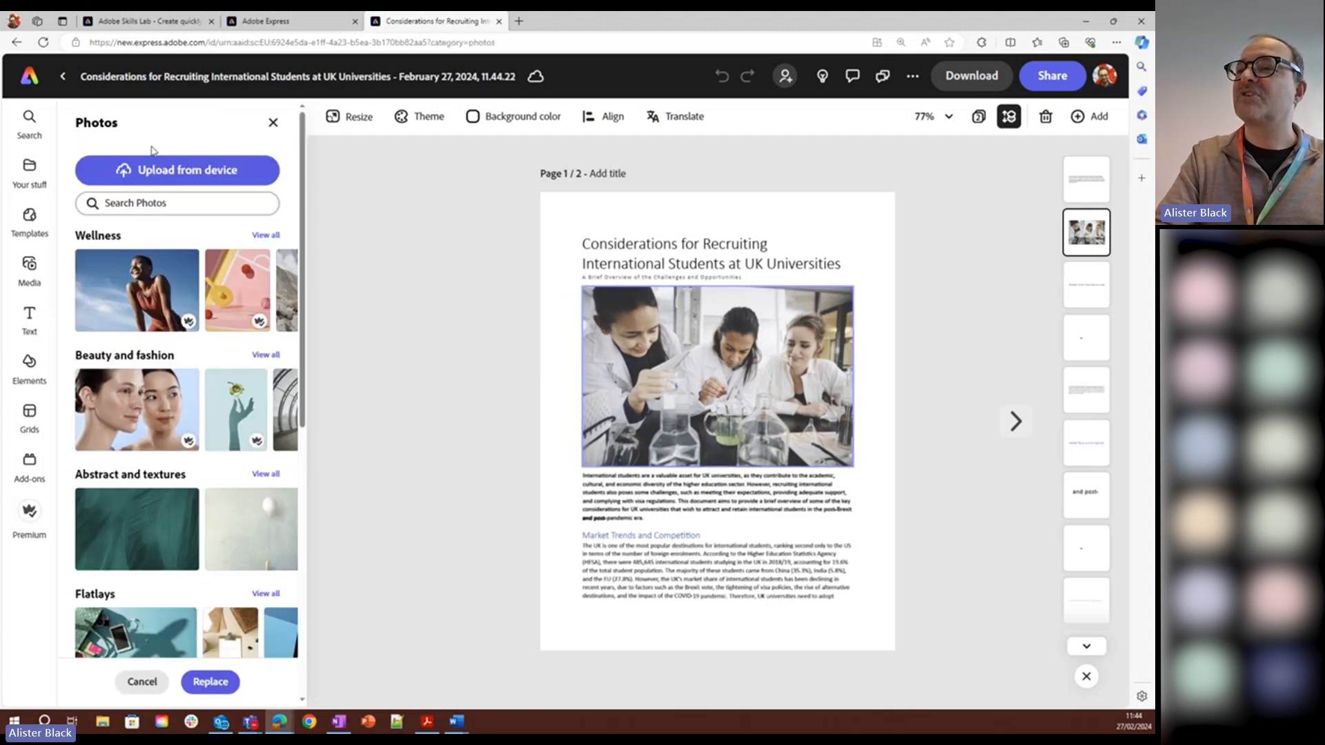
{"action": "left_click", "coordinate": [142, 204]}
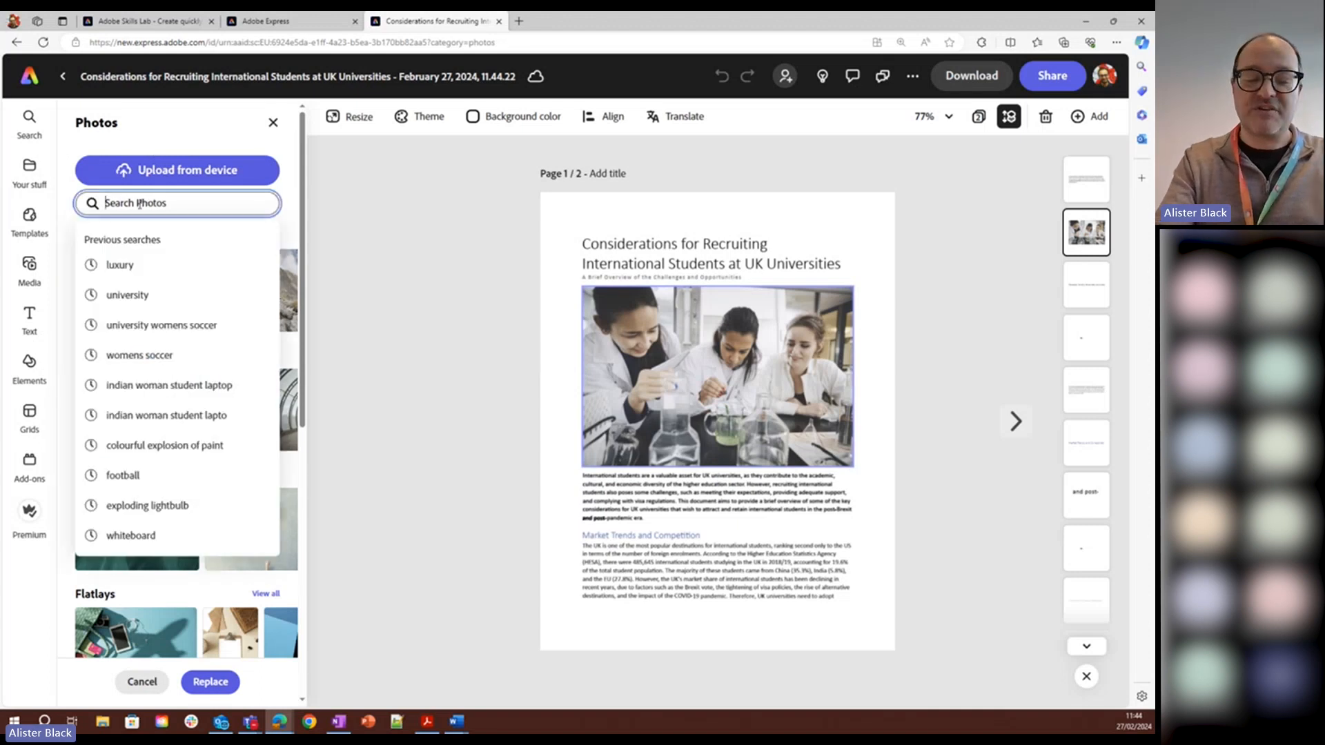
{"action": "type", "text": "explodi"}
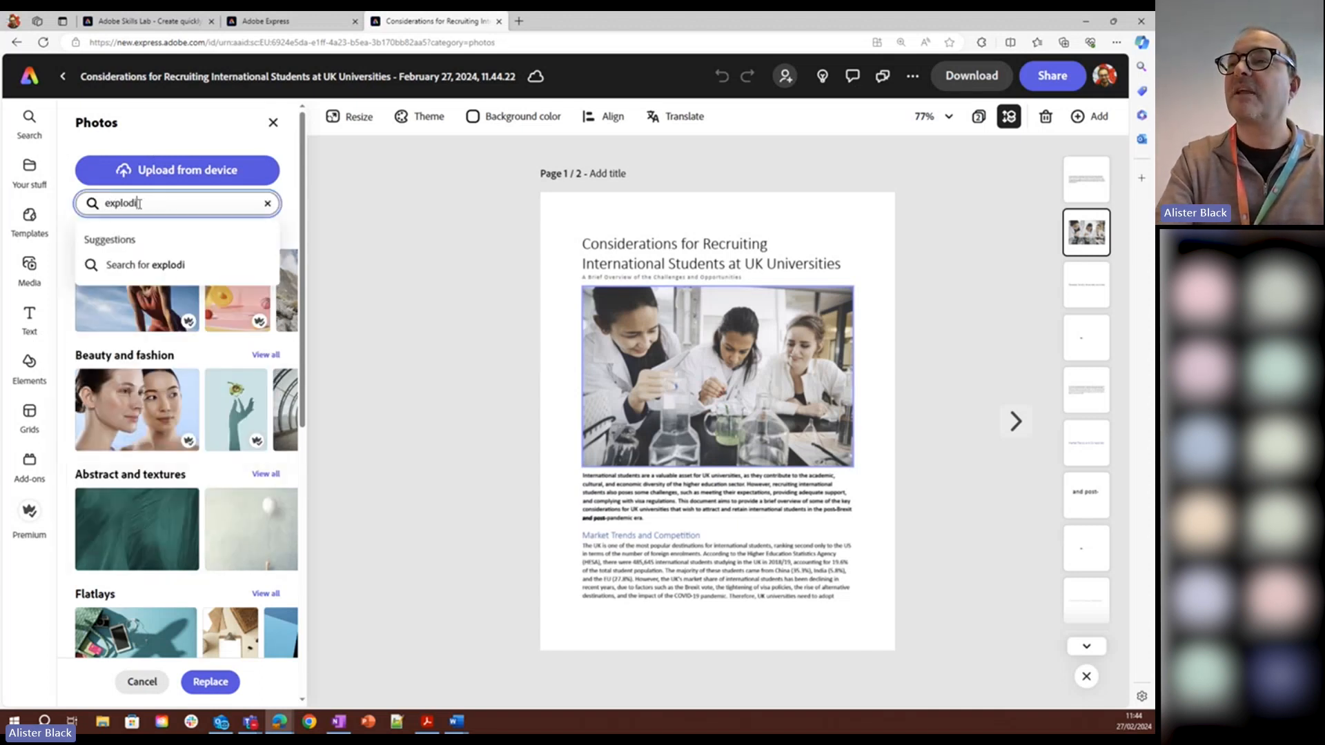
{"action": "type", "text": "ng lig"}
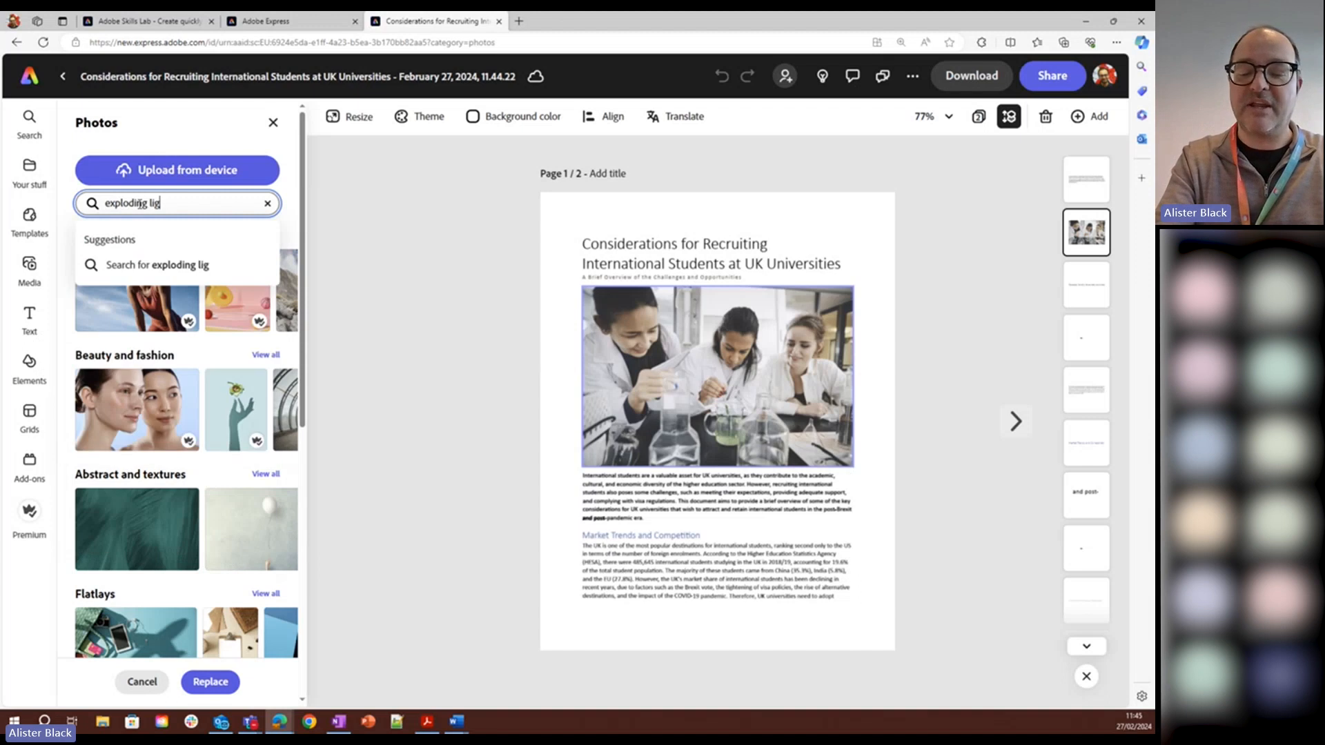
{"action": "type", "text": "htbulb"}
{"action": "key", "text": "Return"}
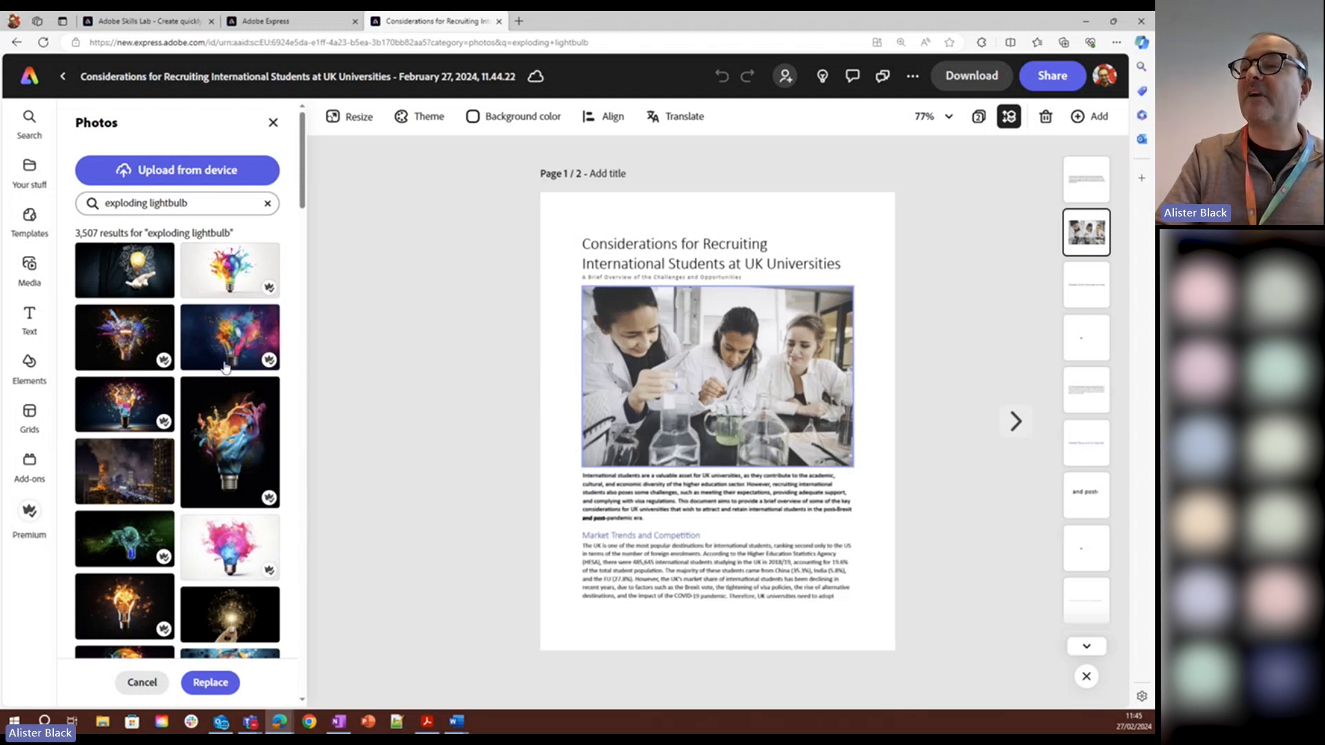
{"action": "left_click", "coordinate": [123, 397]}
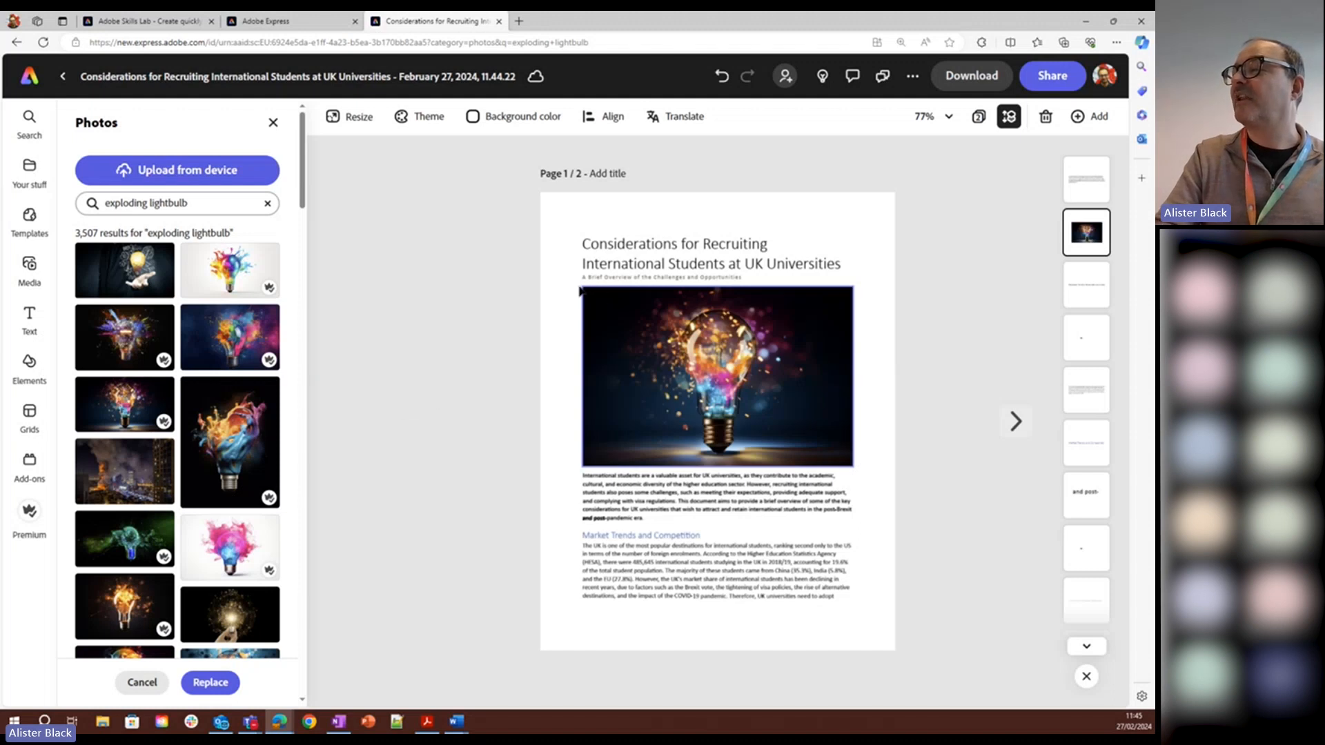
Step: Remove the lightbulb image's background and set the cut-out as the page background
{"action": "left_click", "coordinate": [679, 355]}
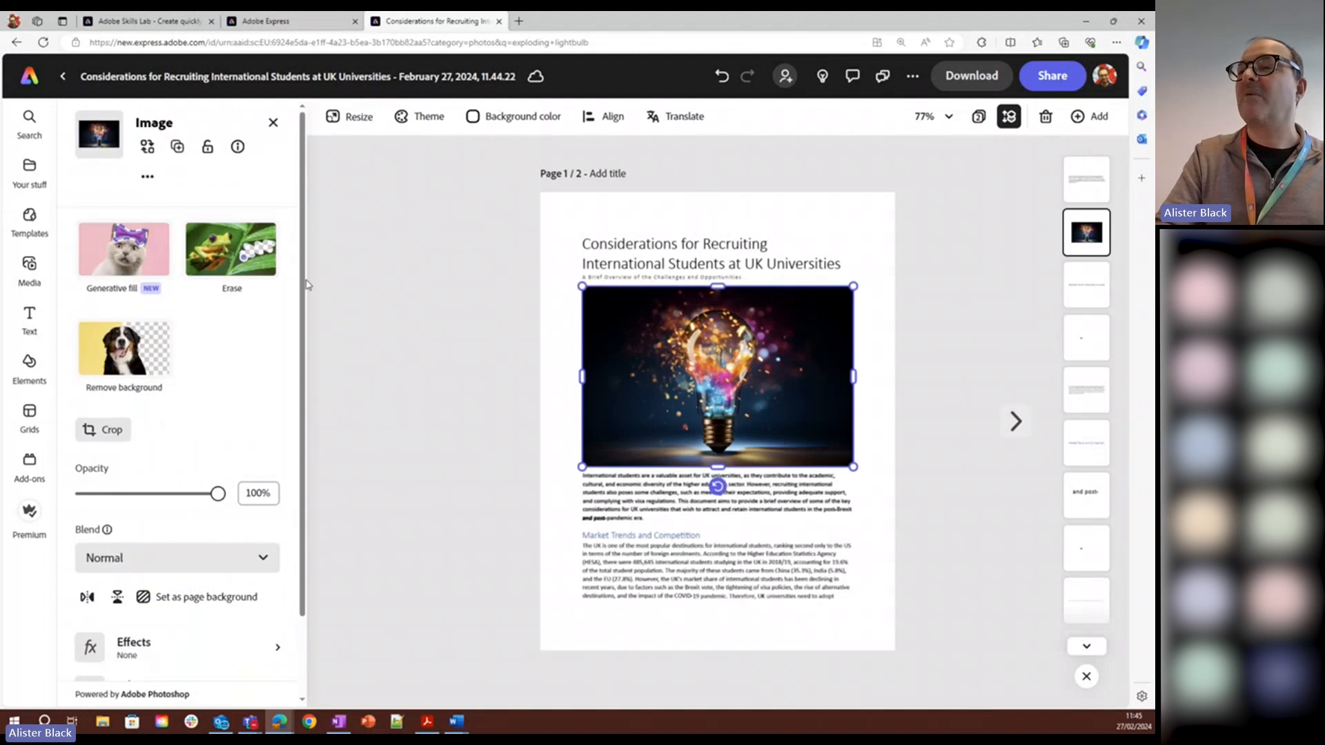
{"action": "left_click", "coordinate": [120, 345]}
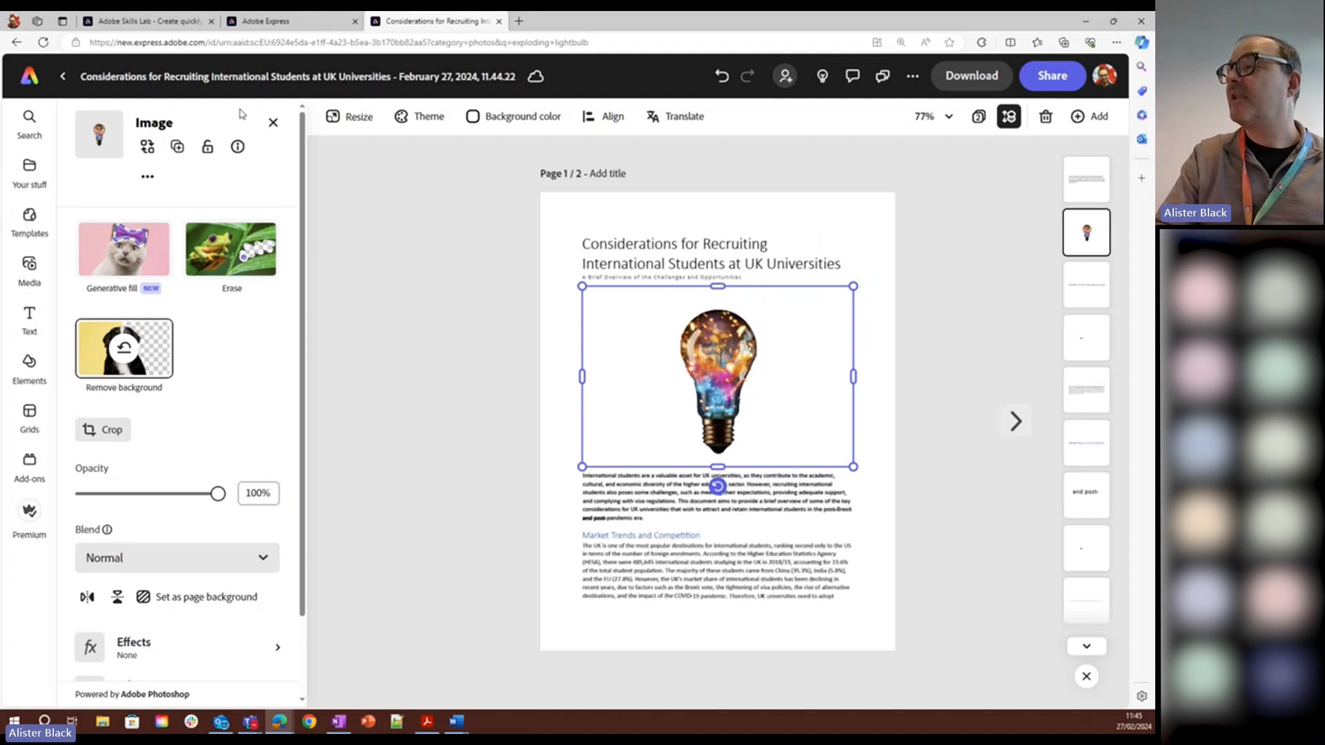
{"action": "left_click", "coordinate": [219, 597]}
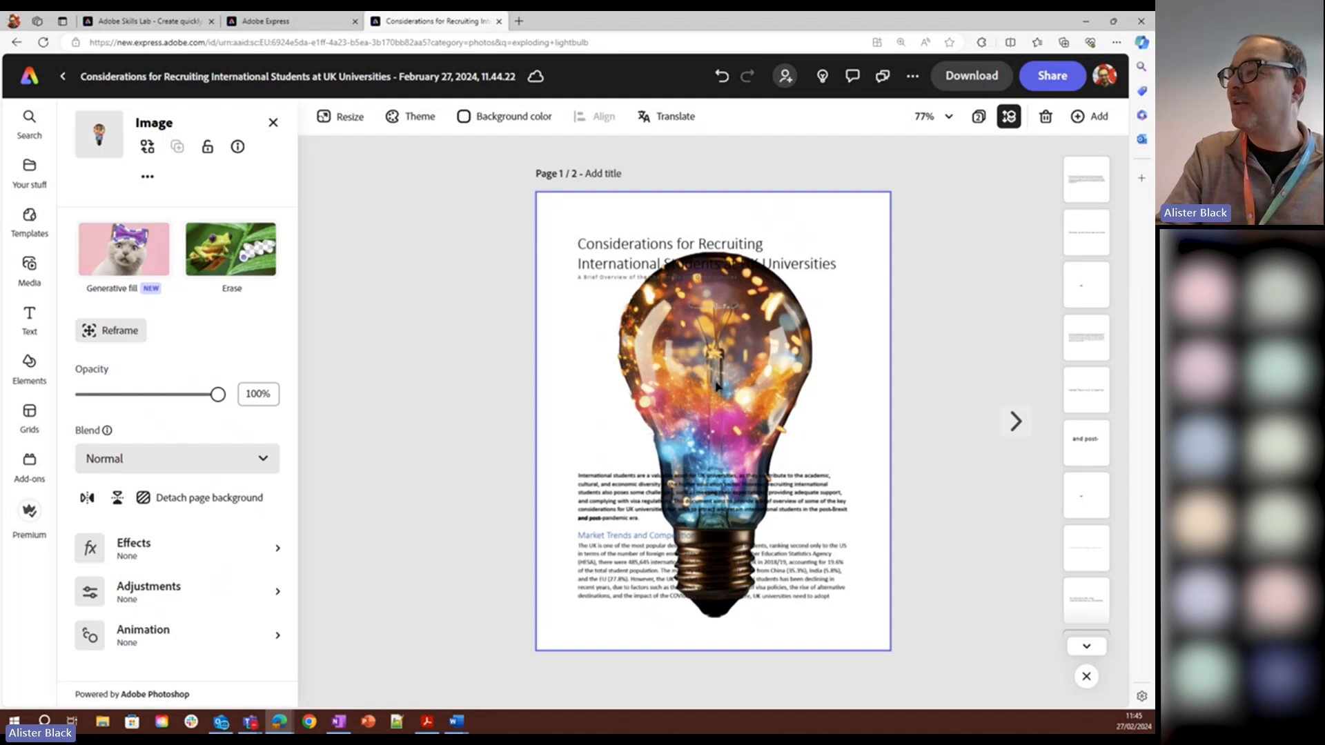
Step: Apply the basic rounded pill shape behind the "Considerations for Recruiting International Students at UK Universities" title
{"action": "left_click", "coordinate": [619, 243]}
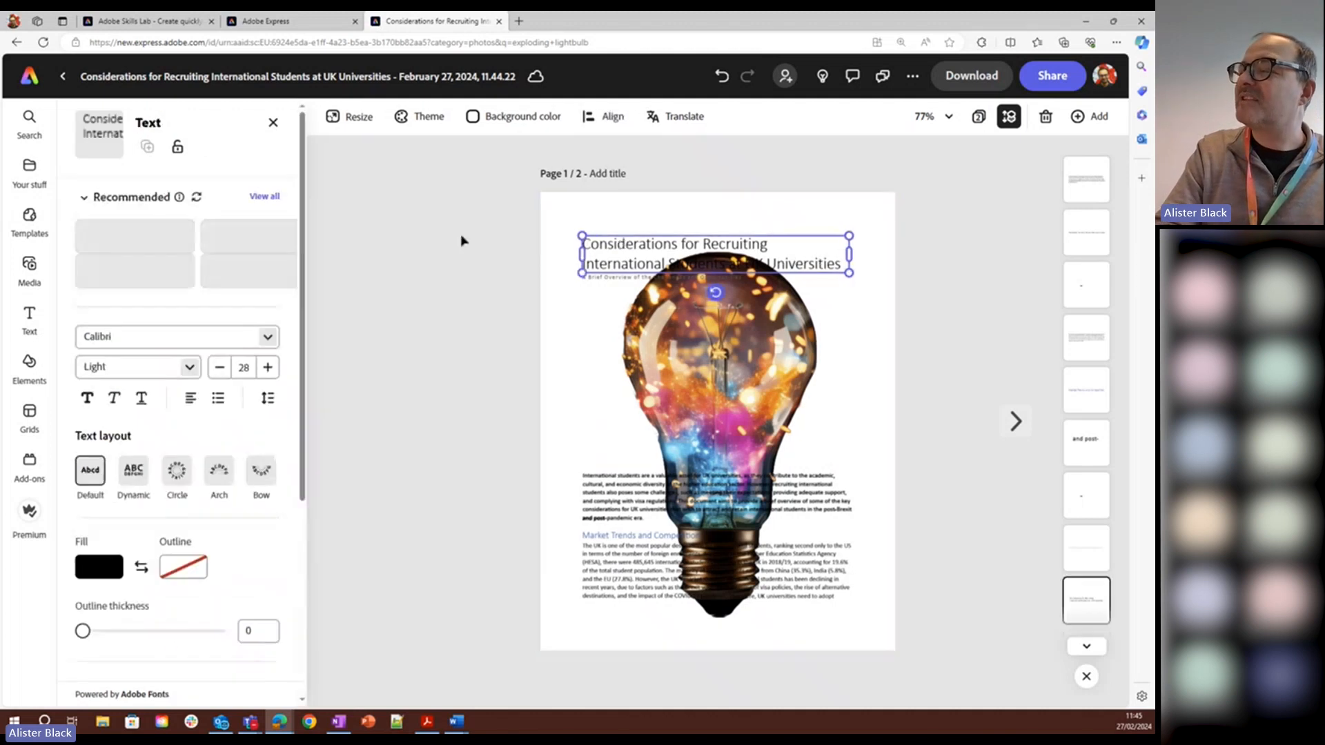
{"action": "left_click_drag", "start_coordinate": [303, 278], "coordinate": [300, 467]}
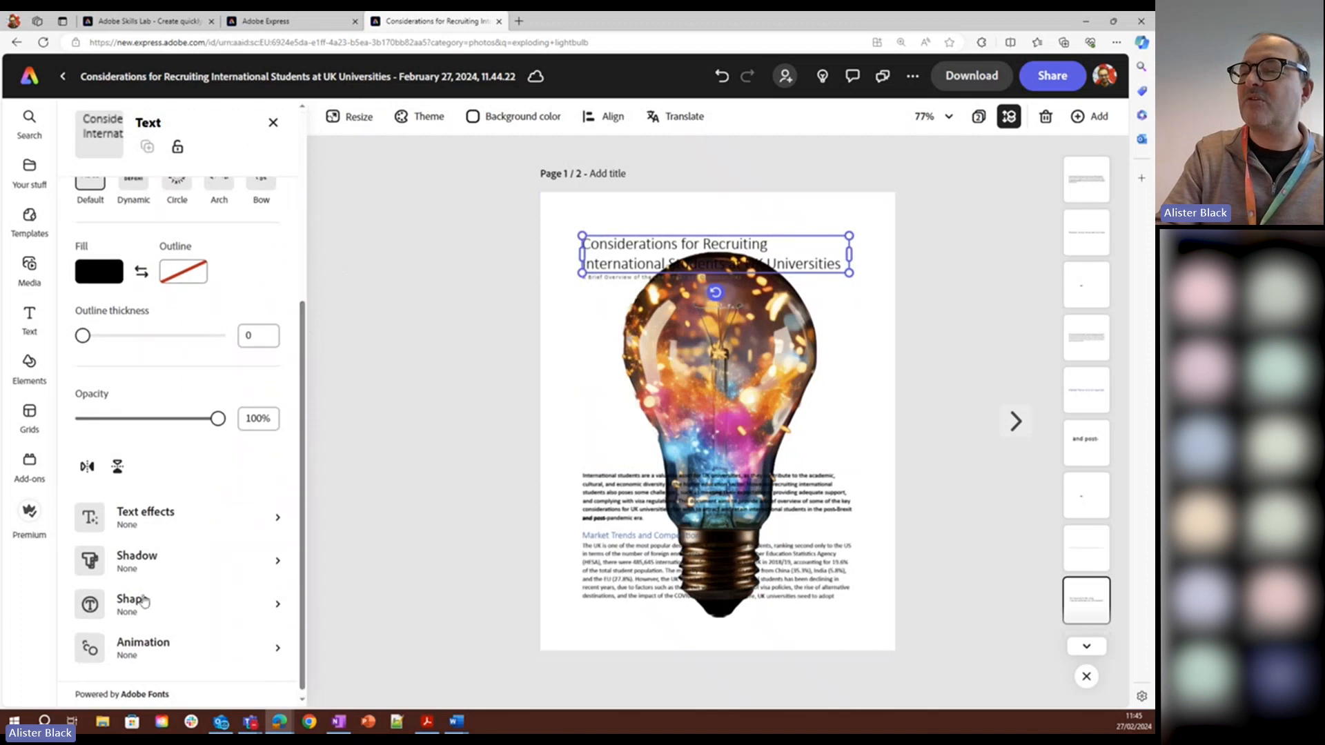
{"action": "left_click", "coordinate": [145, 604]}
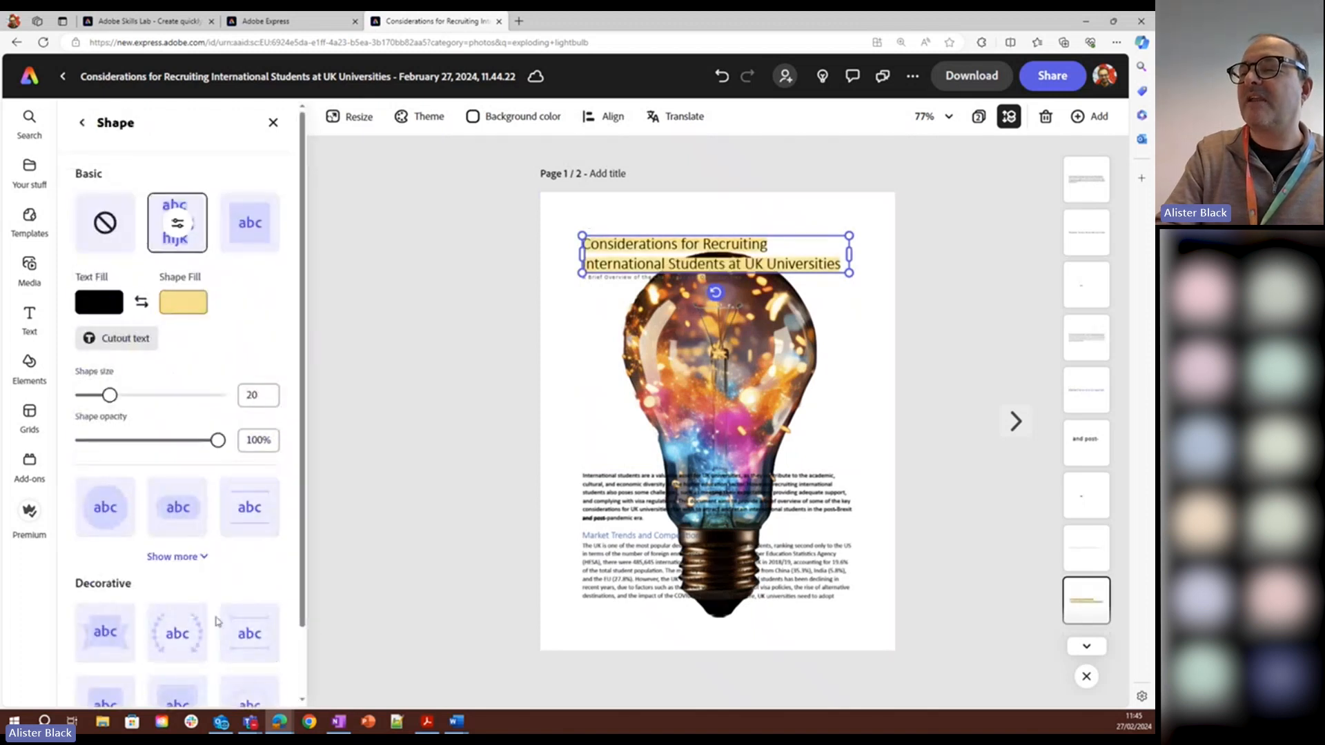
{"action": "left_click", "coordinate": [268, 508]}
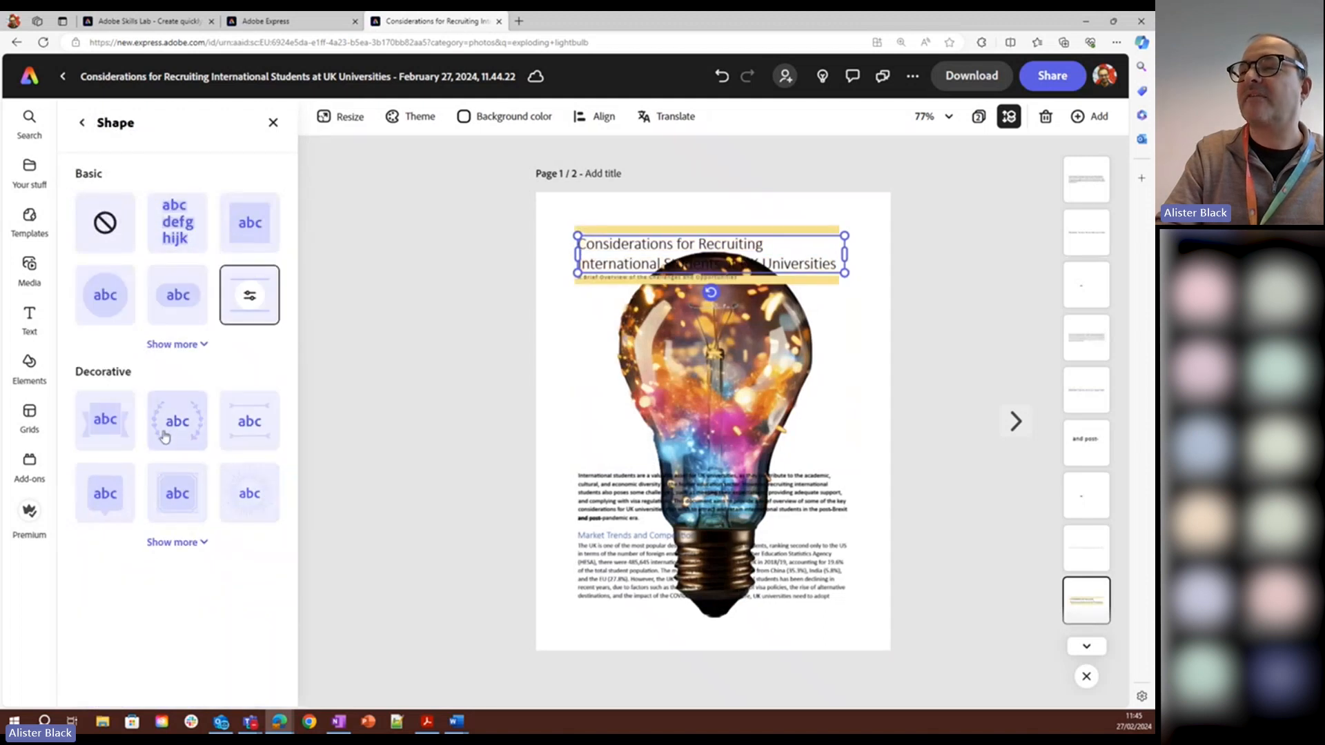
{"action": "left_click", "coordinate": [197, 303]}
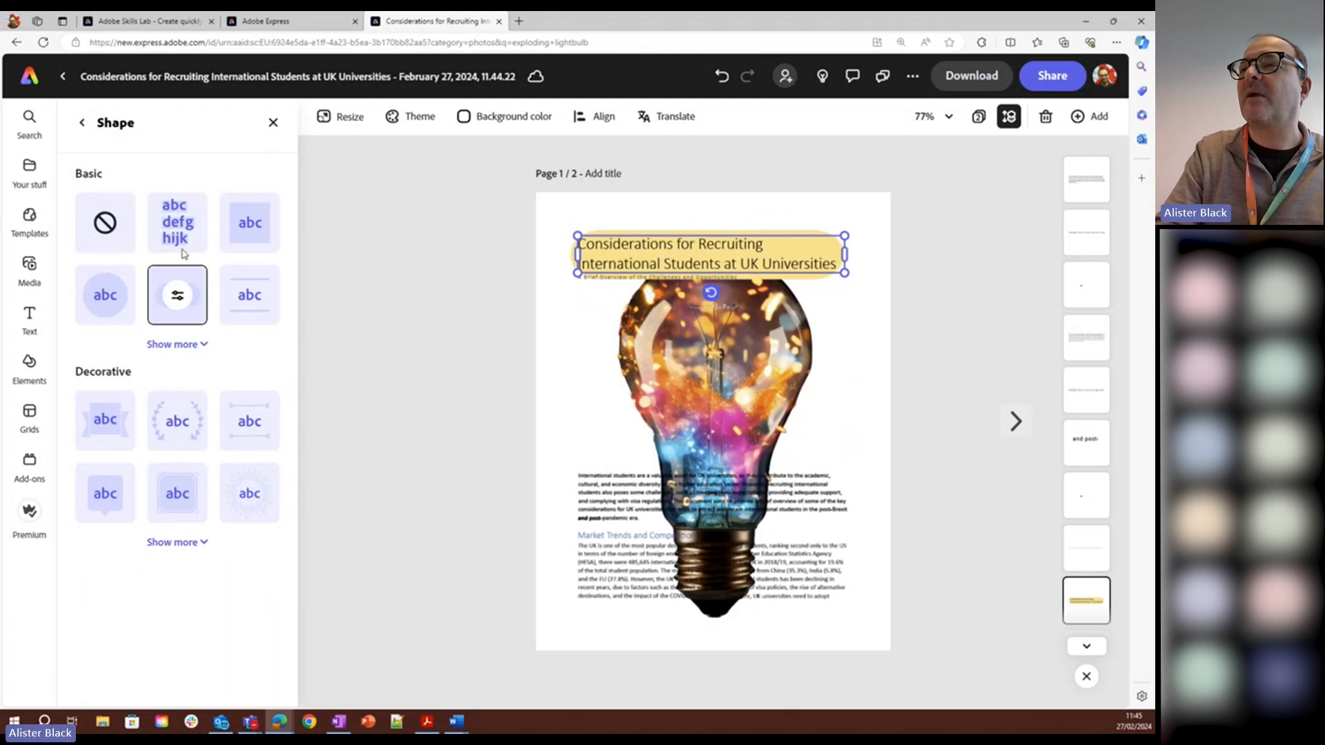
Step: Set the fill of the title's background shape to the recommended pale pink swatch
{"action": "left_click", "coordinate": [82, 122]}
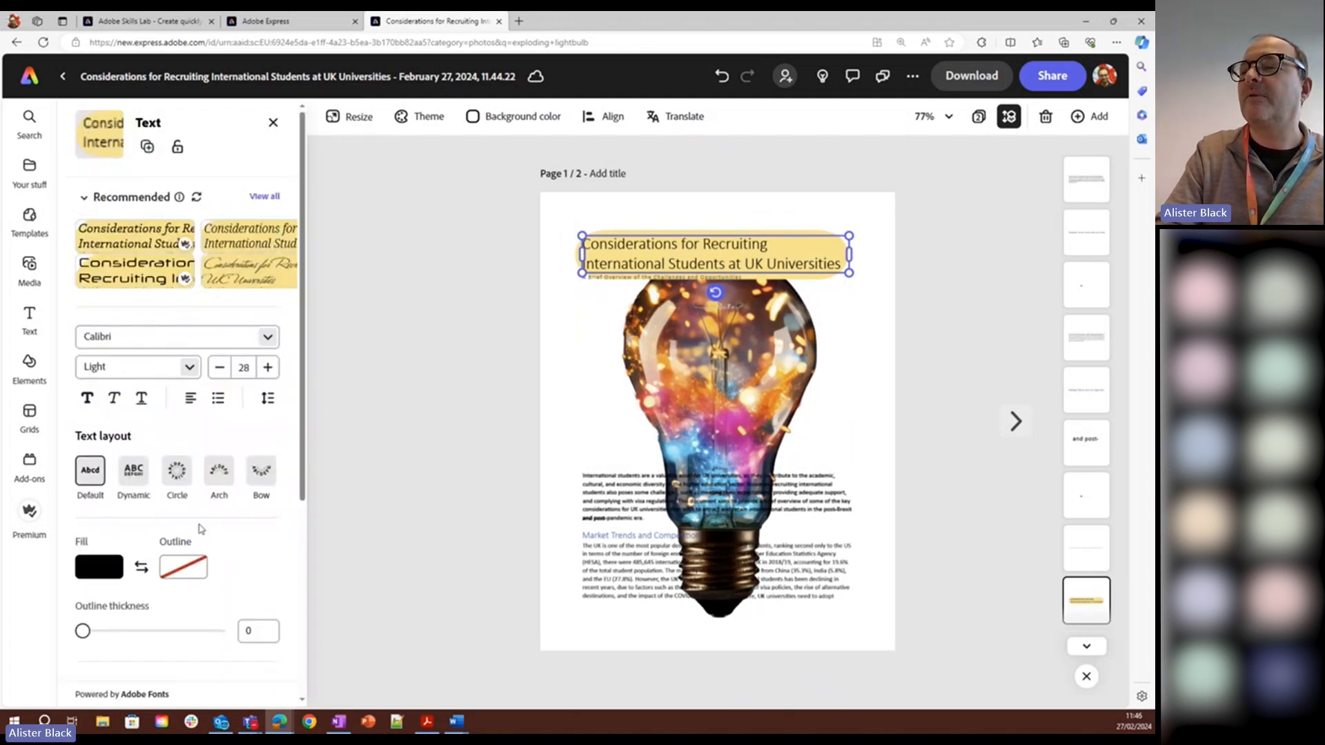
{"action": "left_click_drag", "start_coordinate": [306, 471], "coordinate": [289, 661]}
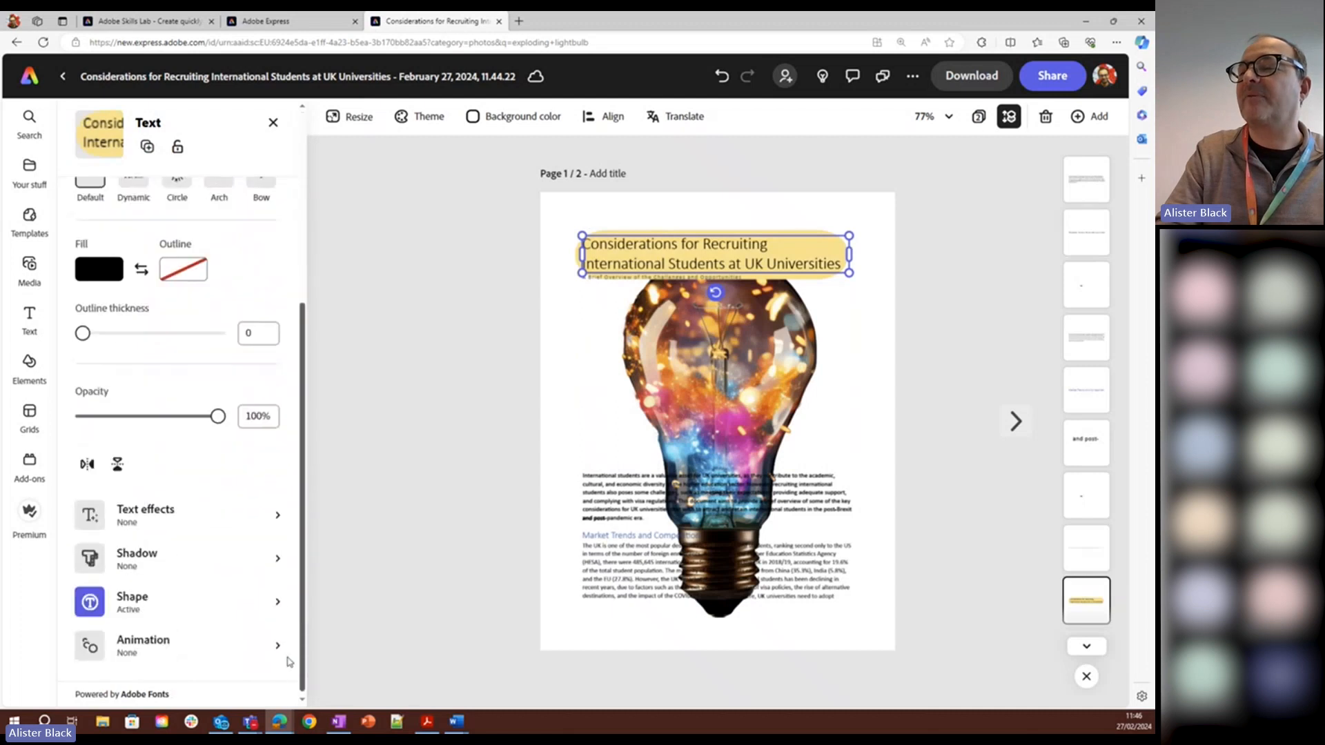
{"action": "left_click", "coordinate": [207, 602]}
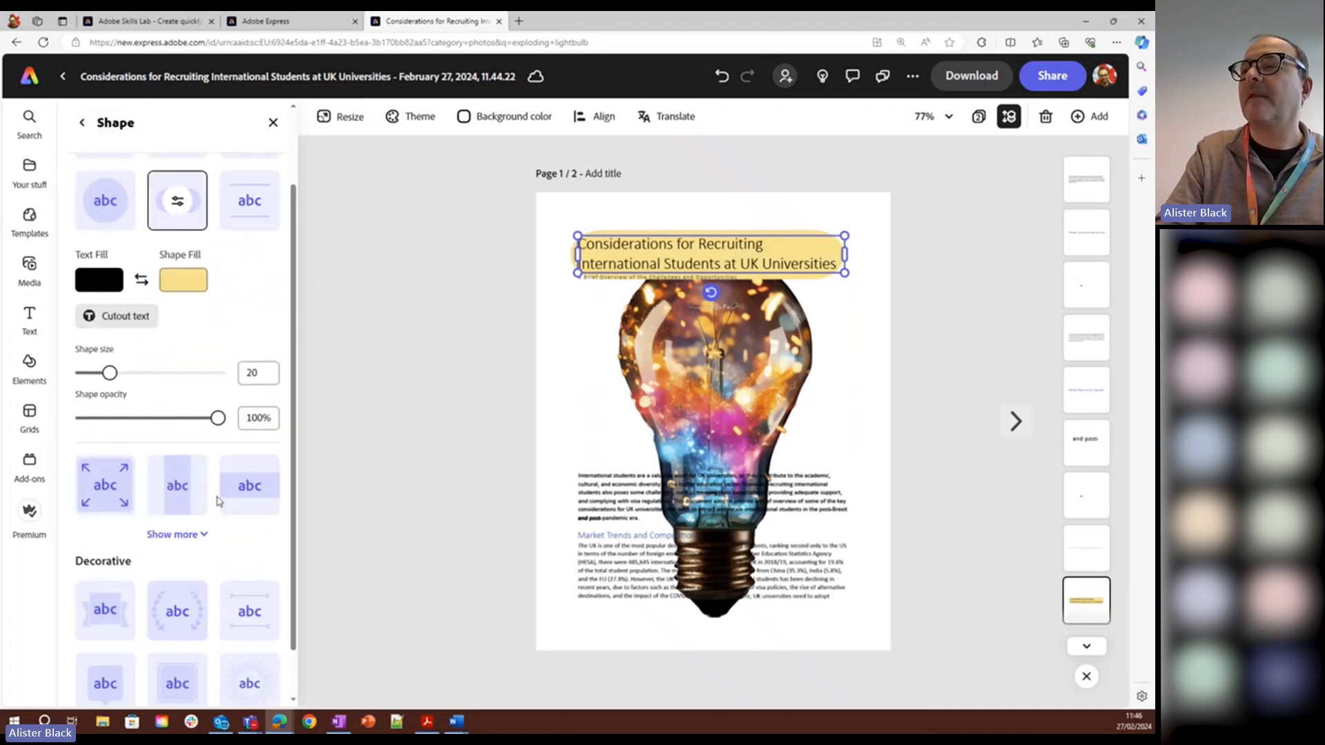
{"action": "left_click", "coordinate": [183, 279]}
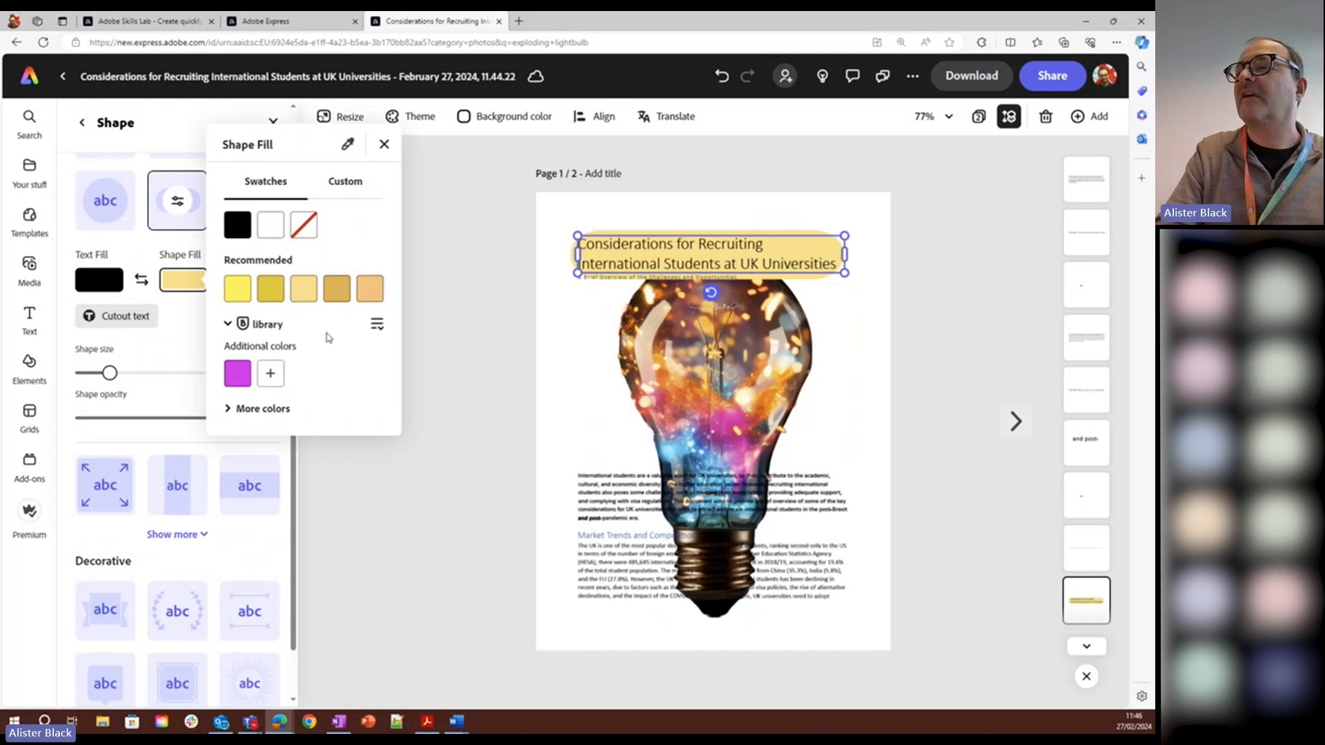
{"action": "left_click", "coordinate": [238, 374]}
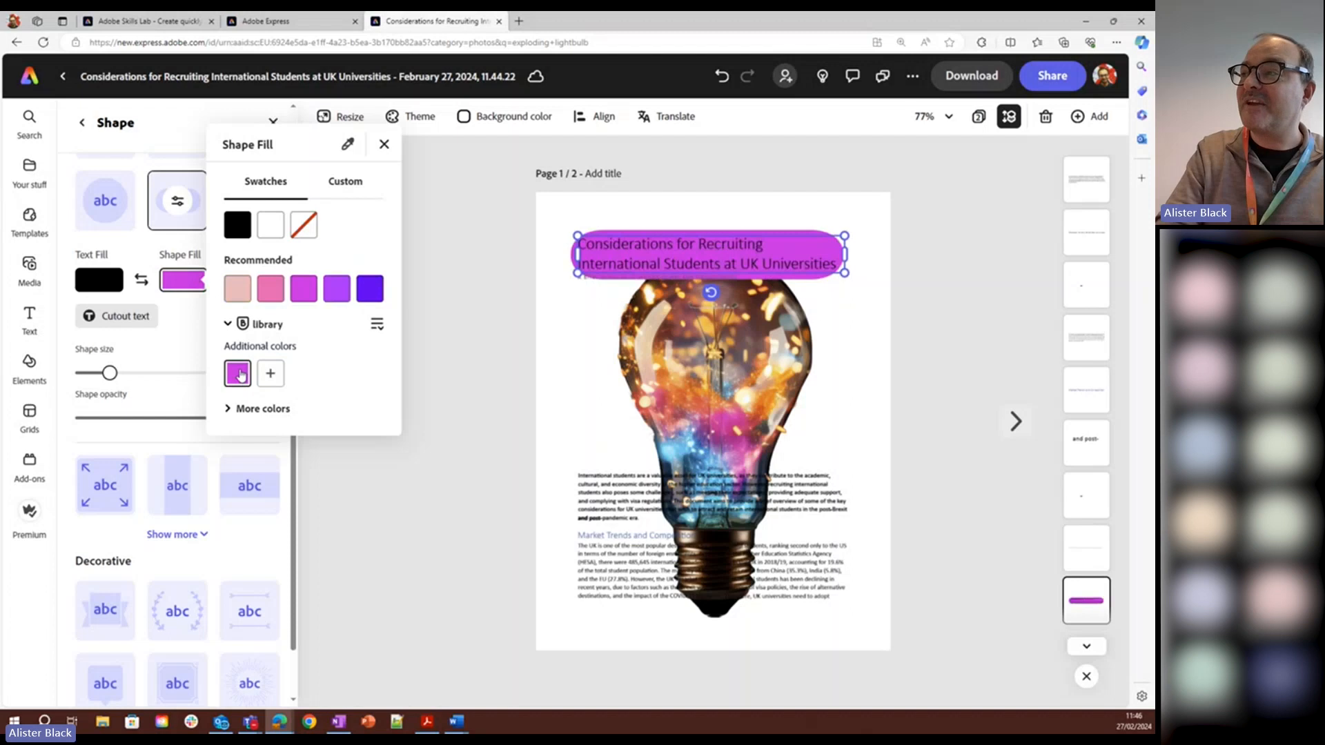
{"action": "left_click", "coordinate": [236, 289]}
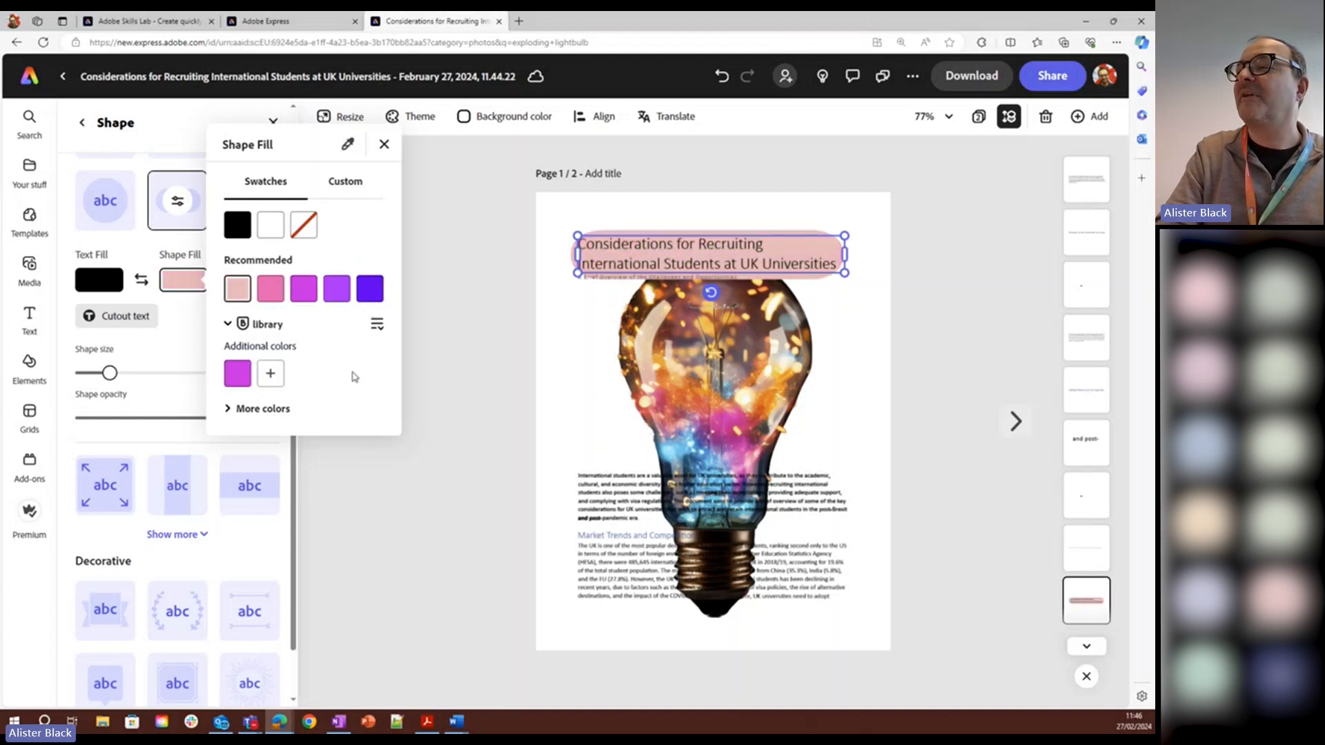
{"action": "left_click", "coordinate": [492, 397]}
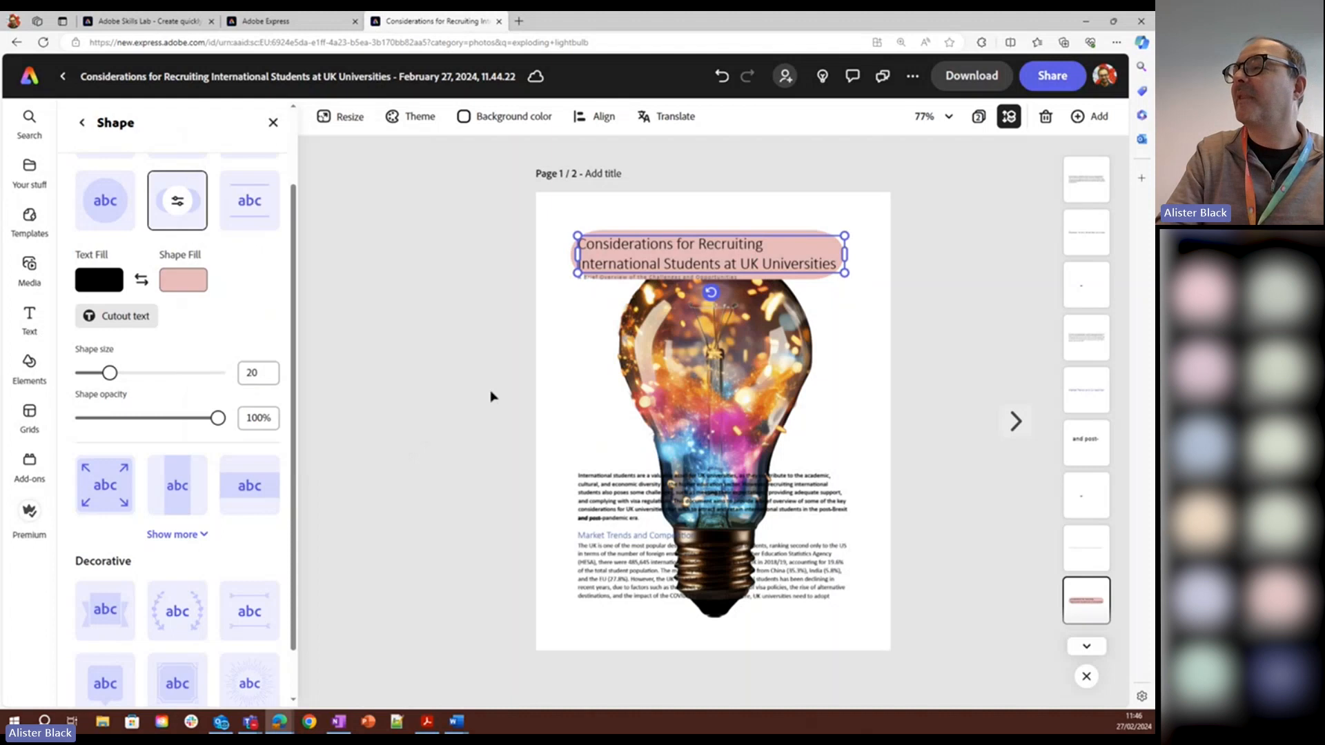
Step: Browse the design assets and backgrounds available as elements for the document
{"action": "left_click", "coordinate": [601, 514]}
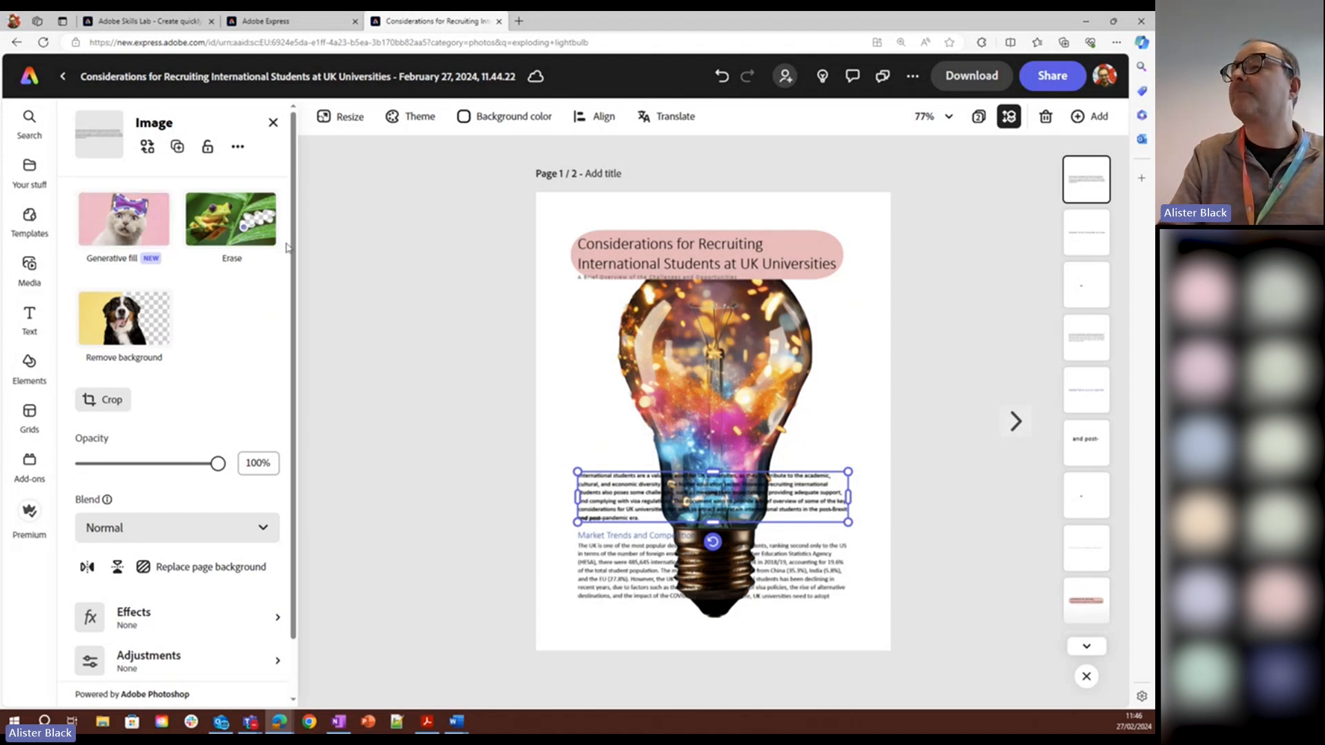
{"action": "left_click", "coordinate": [29, 360]}
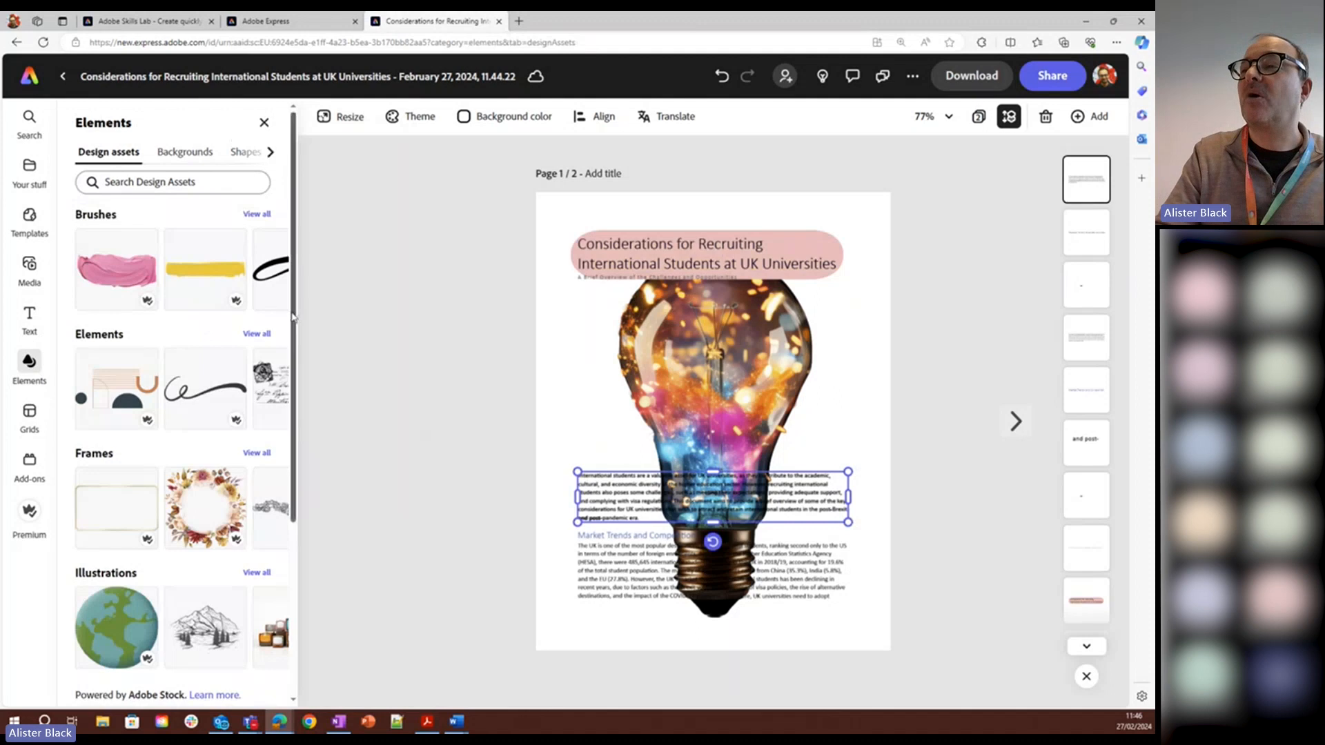
{"action": "scroll", "coordinate": [292, 316], "scroll_direction": "down", "scroll_amount": 4}
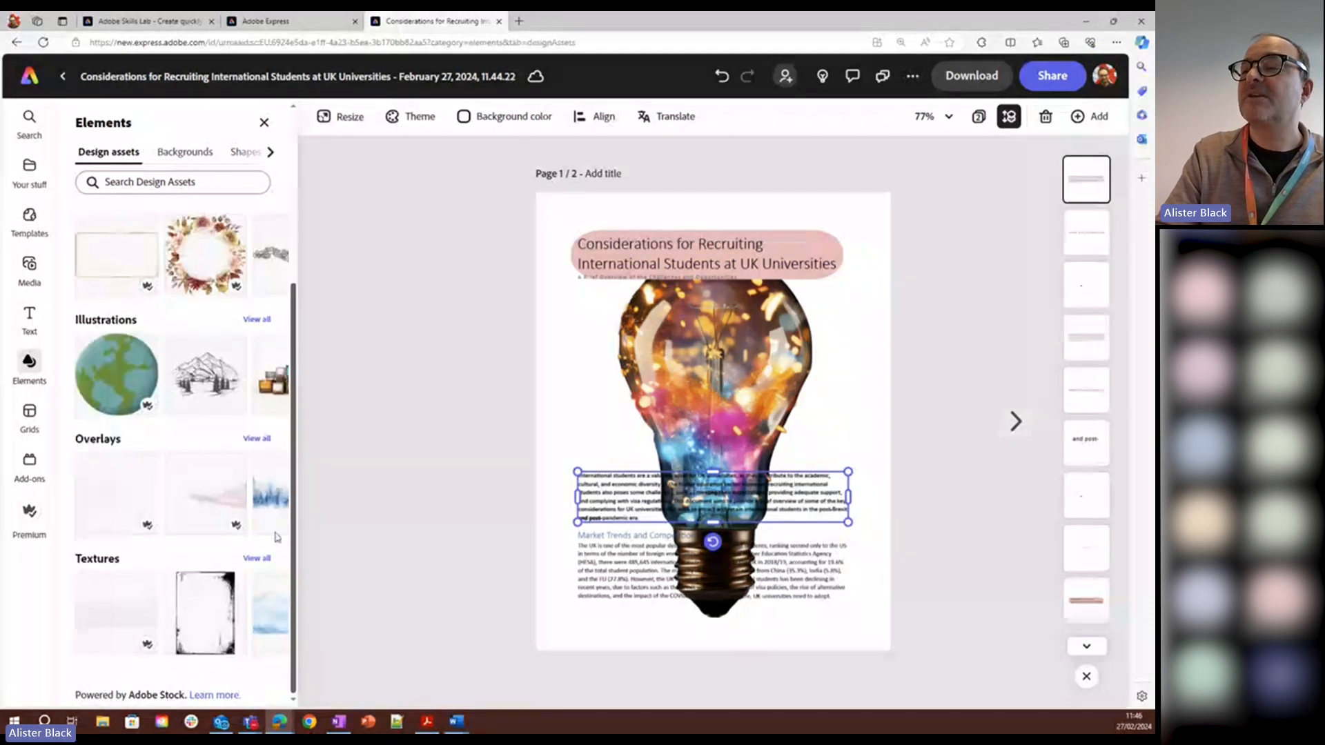
{"action": "scroll", "coordinate": [276, 537], "scroll_direction": "up", "scroll_amount": 4}
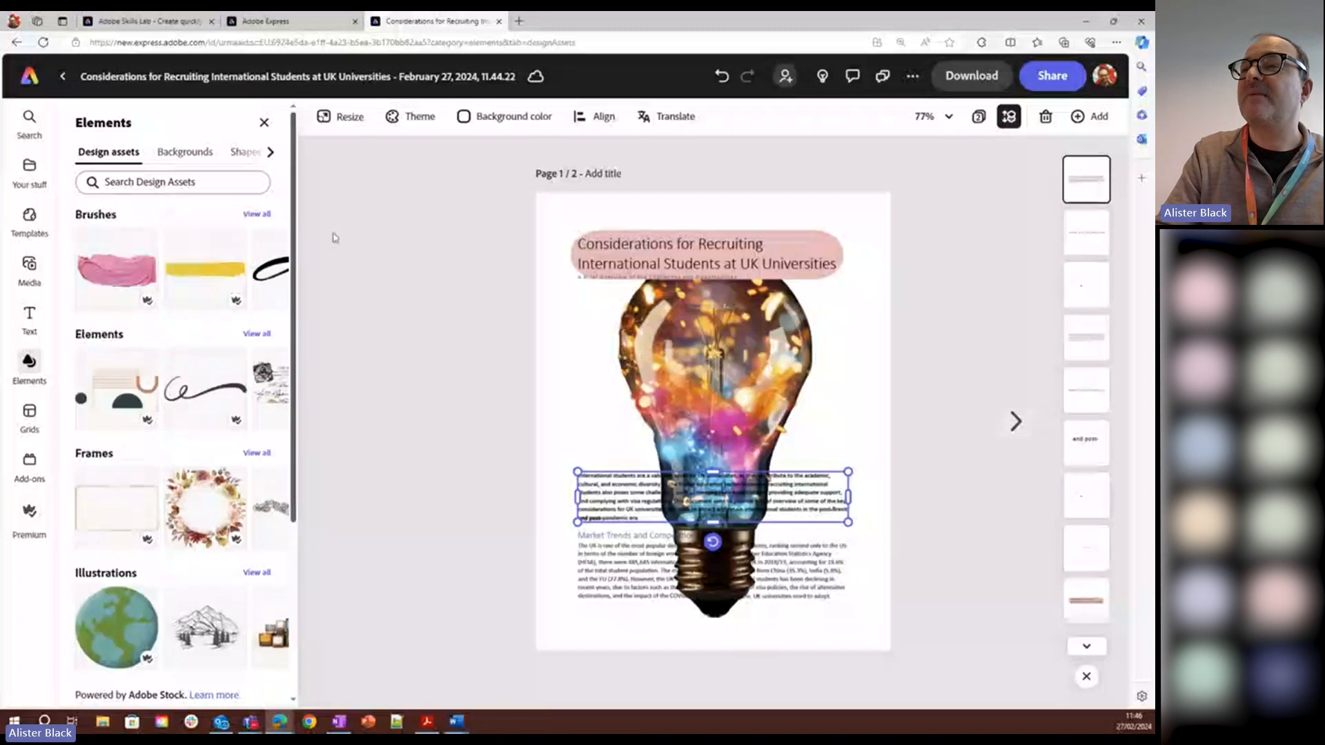
{"action": "left_click", "coordinate": [183, 153]}
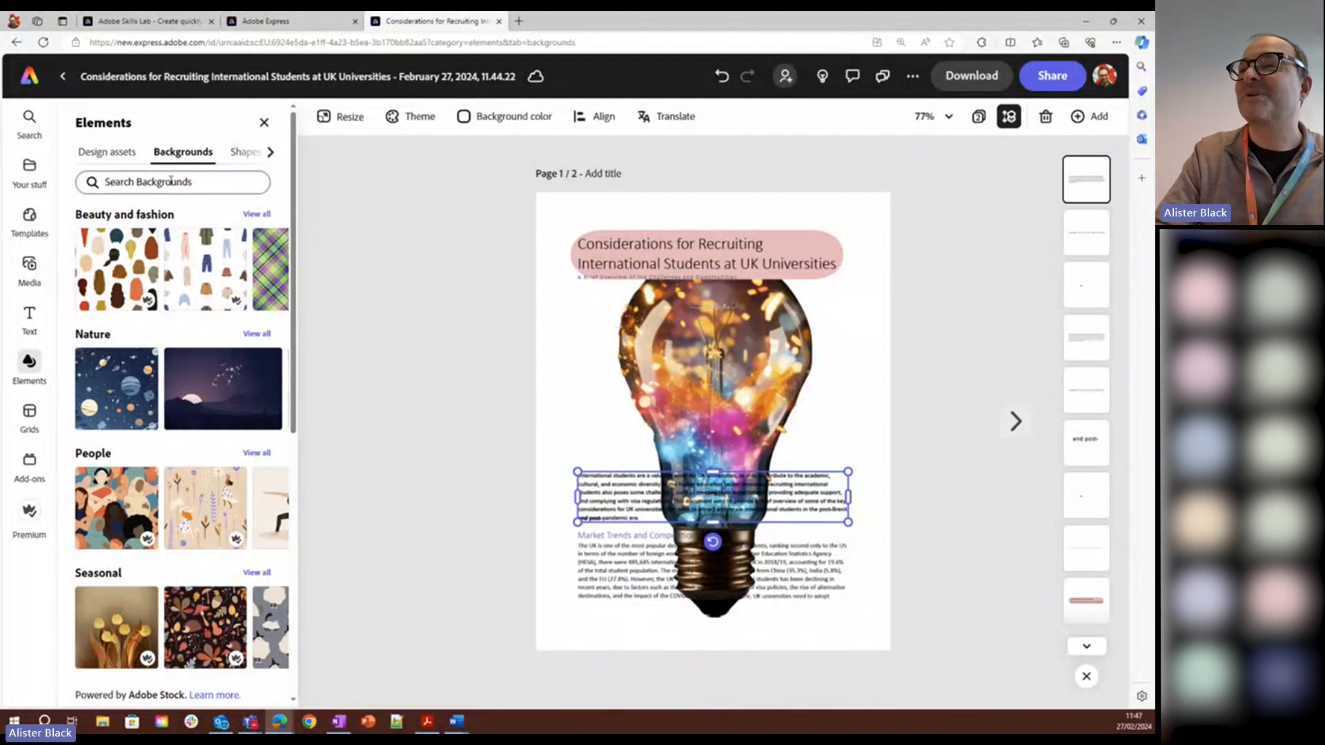
Step: Search the icon elements for "education"
{"action": "left_click", "coordinate": [252, 157]}
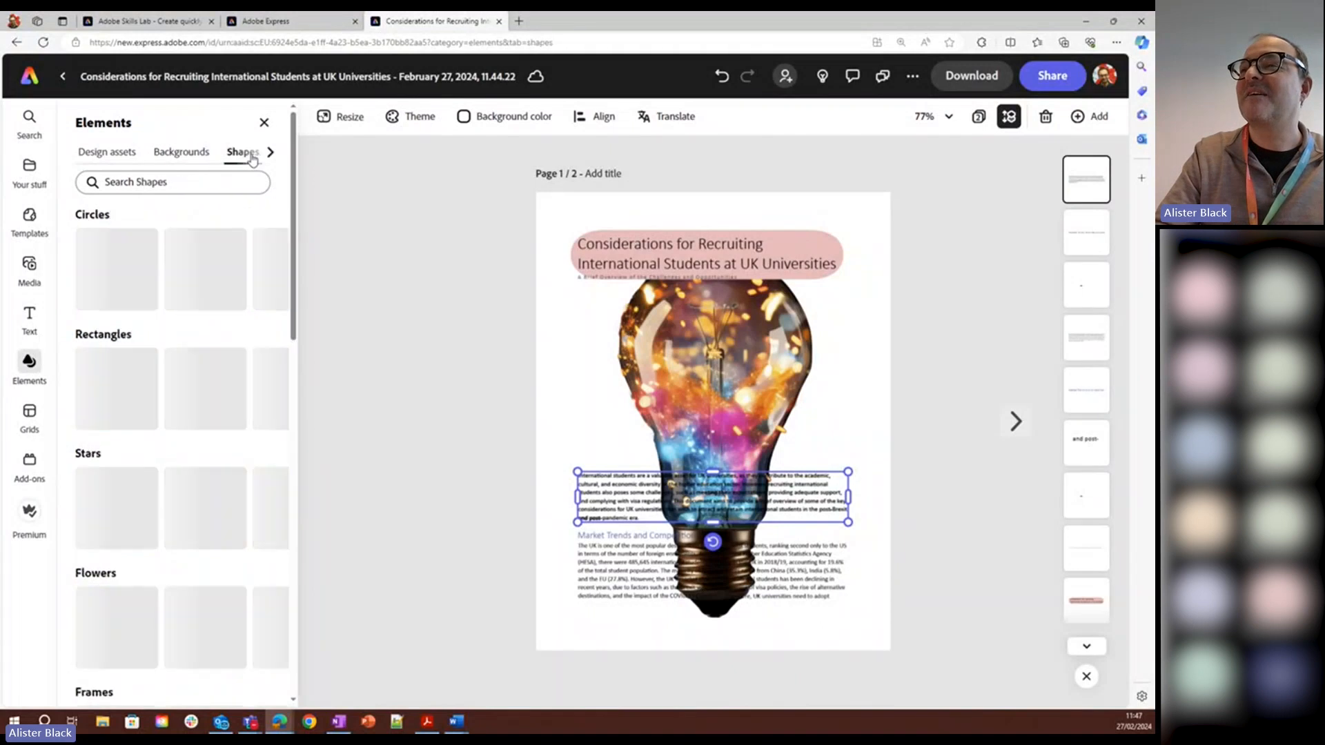
{"action": "left_click", "coordinate": [268, 157]}
{"action": "left_click", "coordinate": [155, 181]}
{"action": "left_click", "coordinate": [251, 152]}
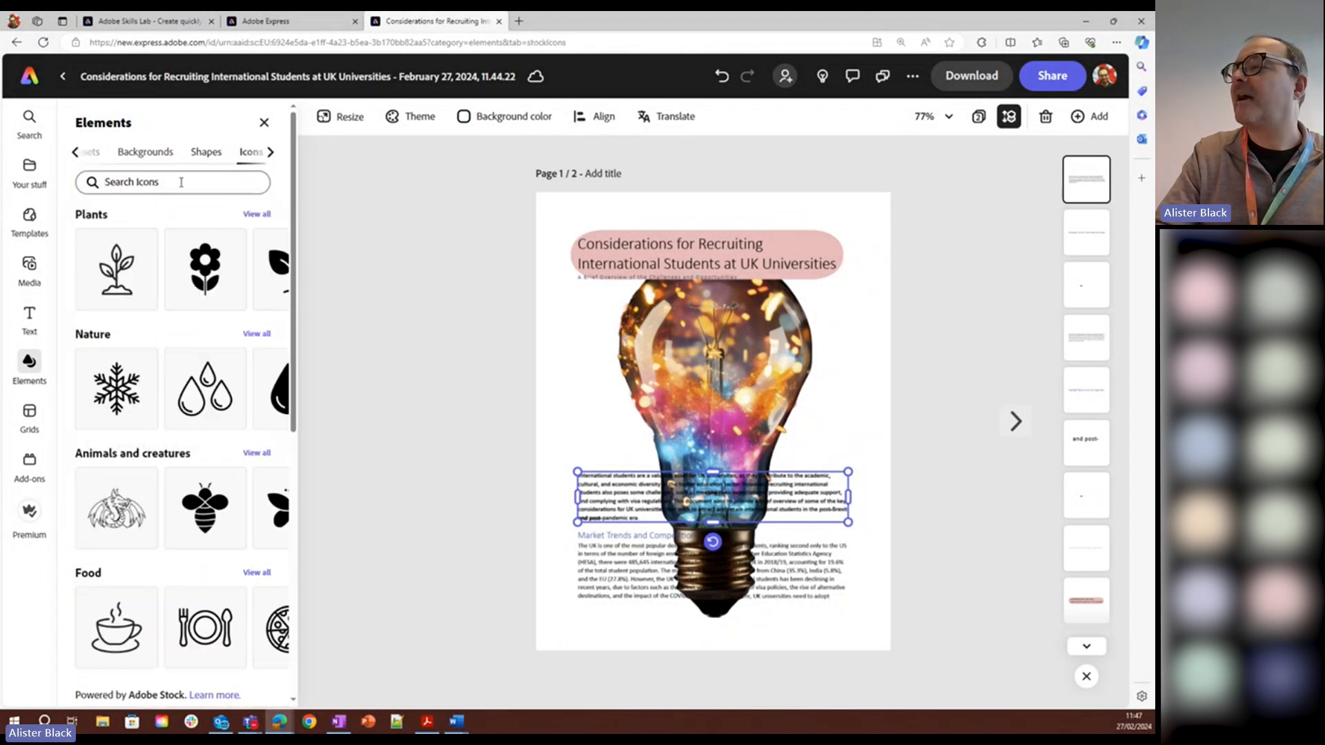
{"action": "left_click", "coordinate": [181, 182]}
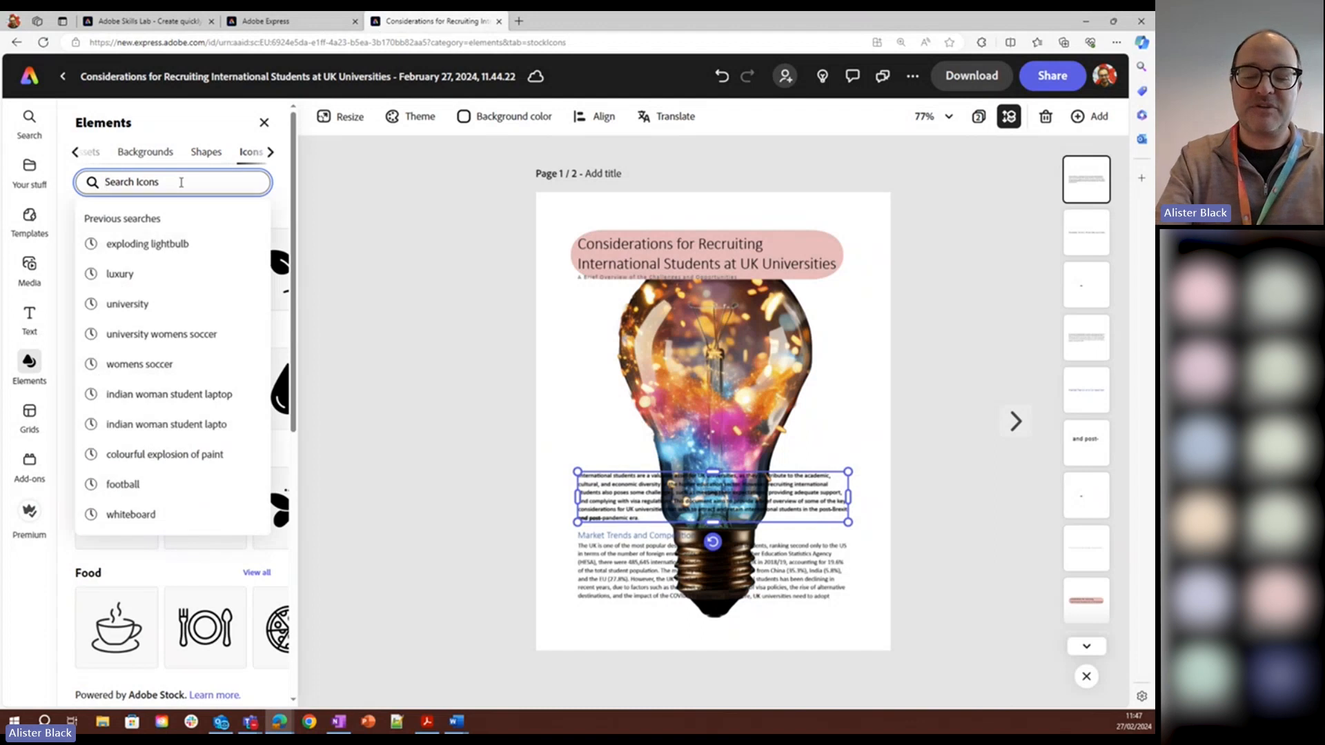
{"action": "type", "text": "educa"}
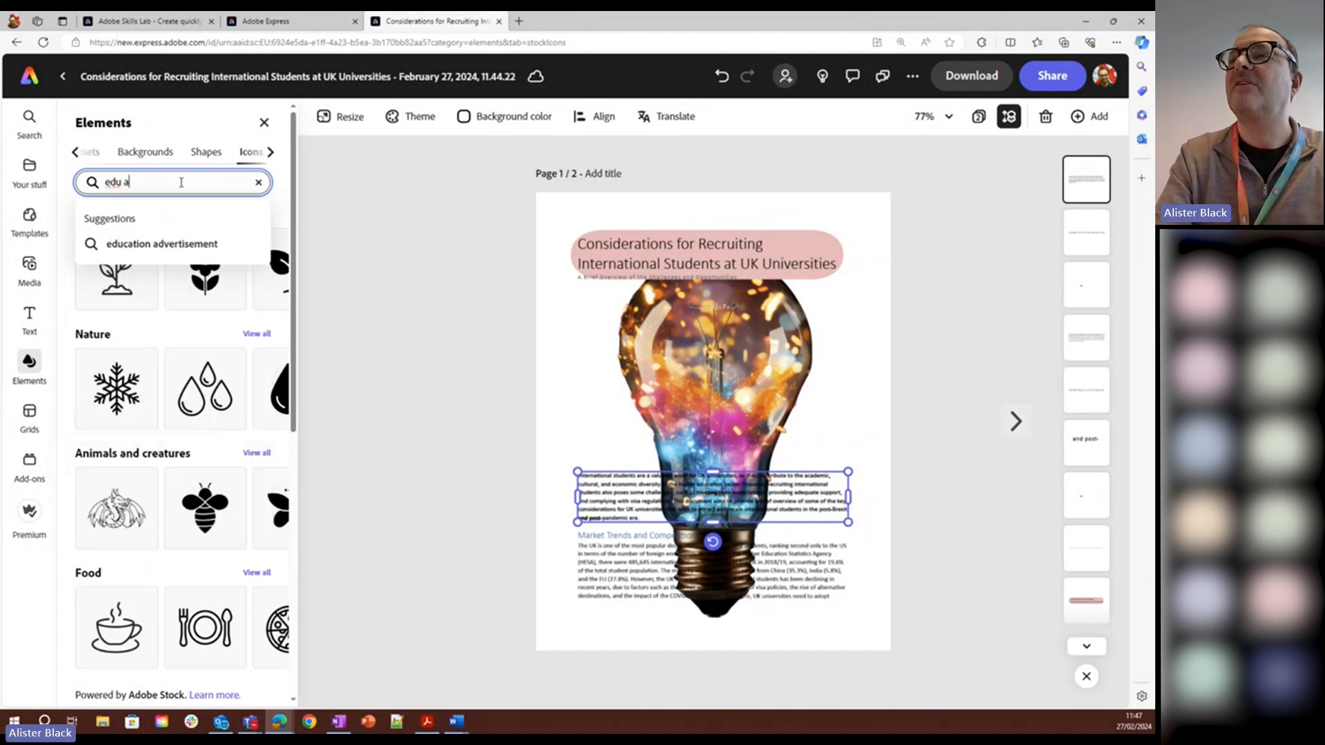
{"action": "type", "text": "tion"}
{"action": "key", "text": "Return"}
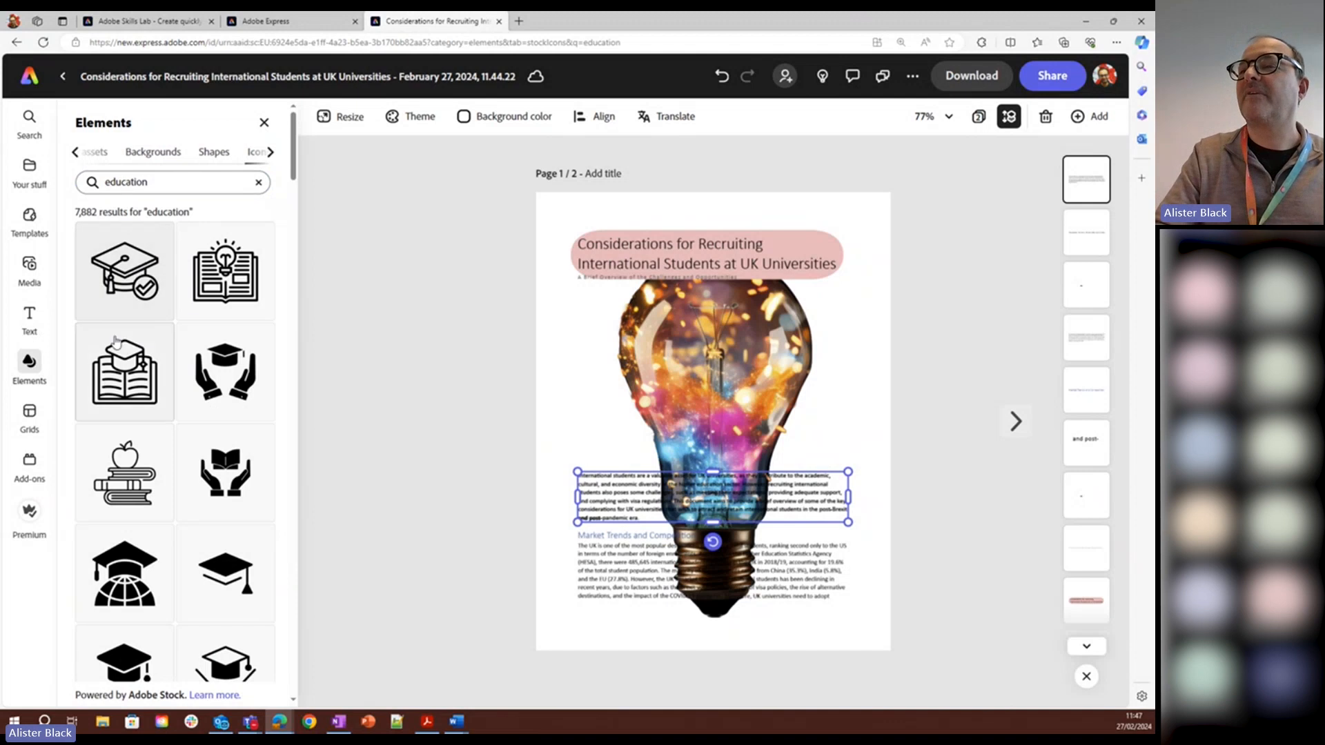
Step: Add the open book with graduation cap icon, place it beside the lightbulb at the page's left edge and shrink it slightly
{"action": "left_click", "coordinate": [120, 357]}
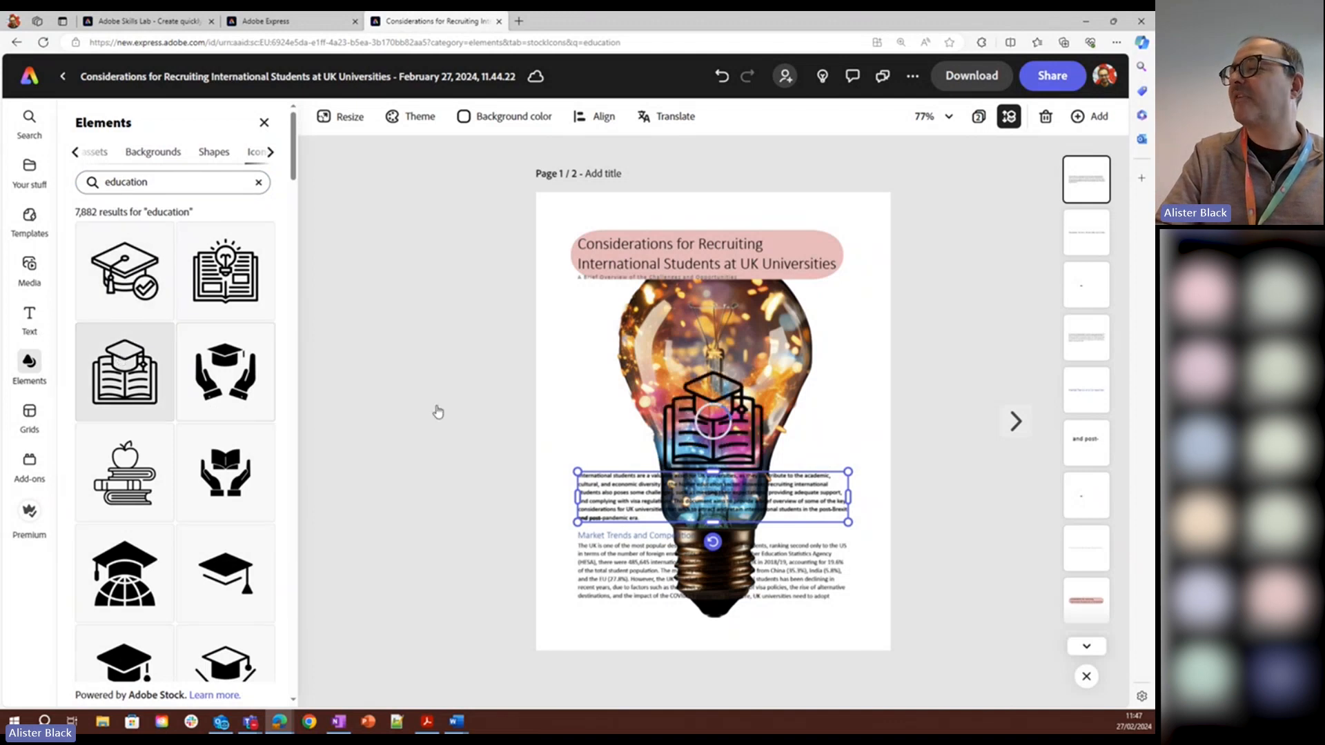
{"action": "left_click_drag", "start_coordinate": [712, 421], "coordinate": [590, 414]}
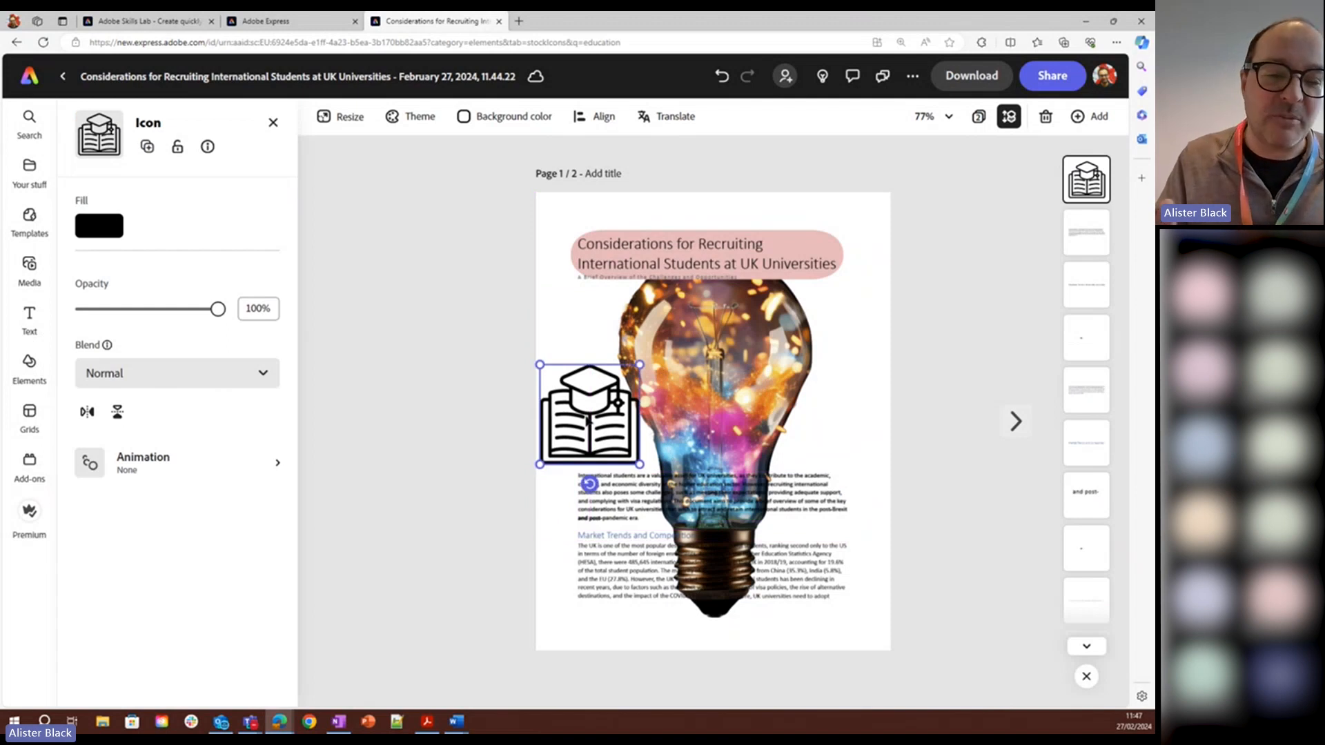
{"action": "left_click_drag", "start_coordinate": [640, 364], "coordinate": [640, 407]}
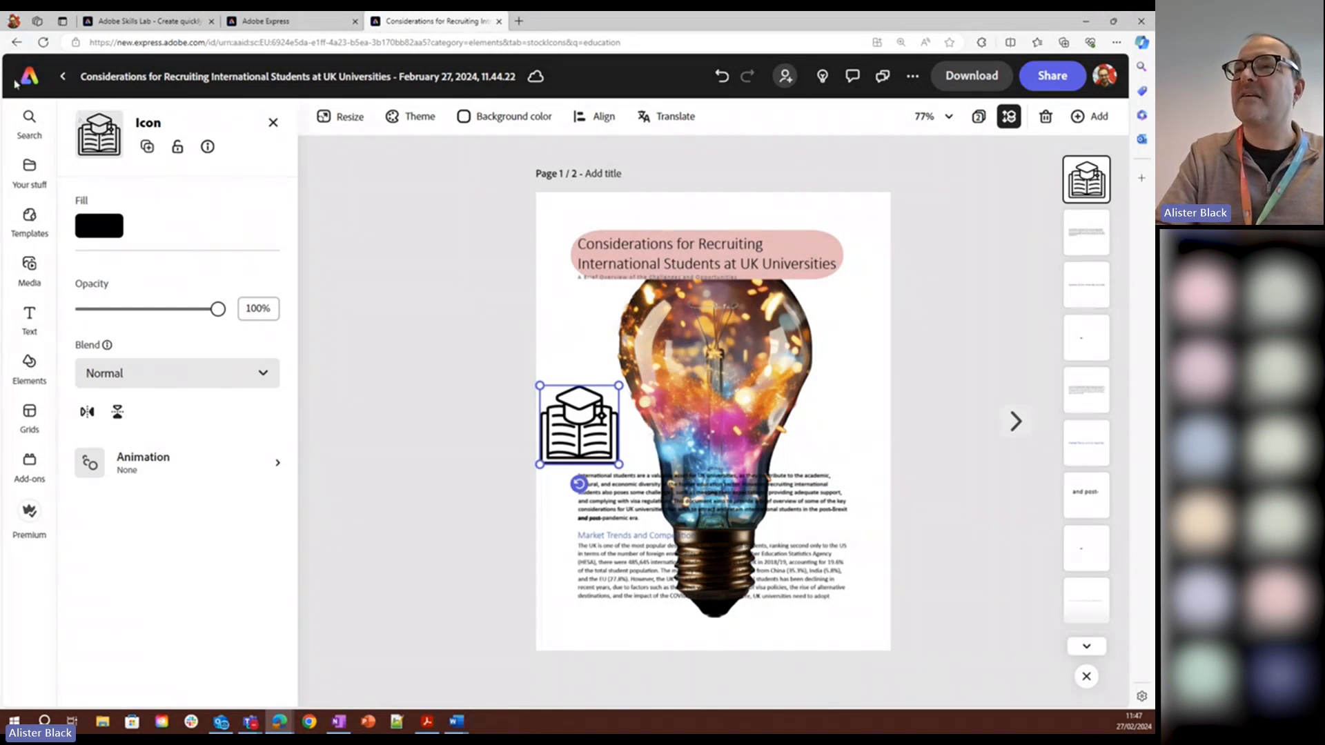
Step: Generate a new image from the text prompt "exploding lightbulb with flowers"
{"action": "left_click", "coordinate": [31, 81]}
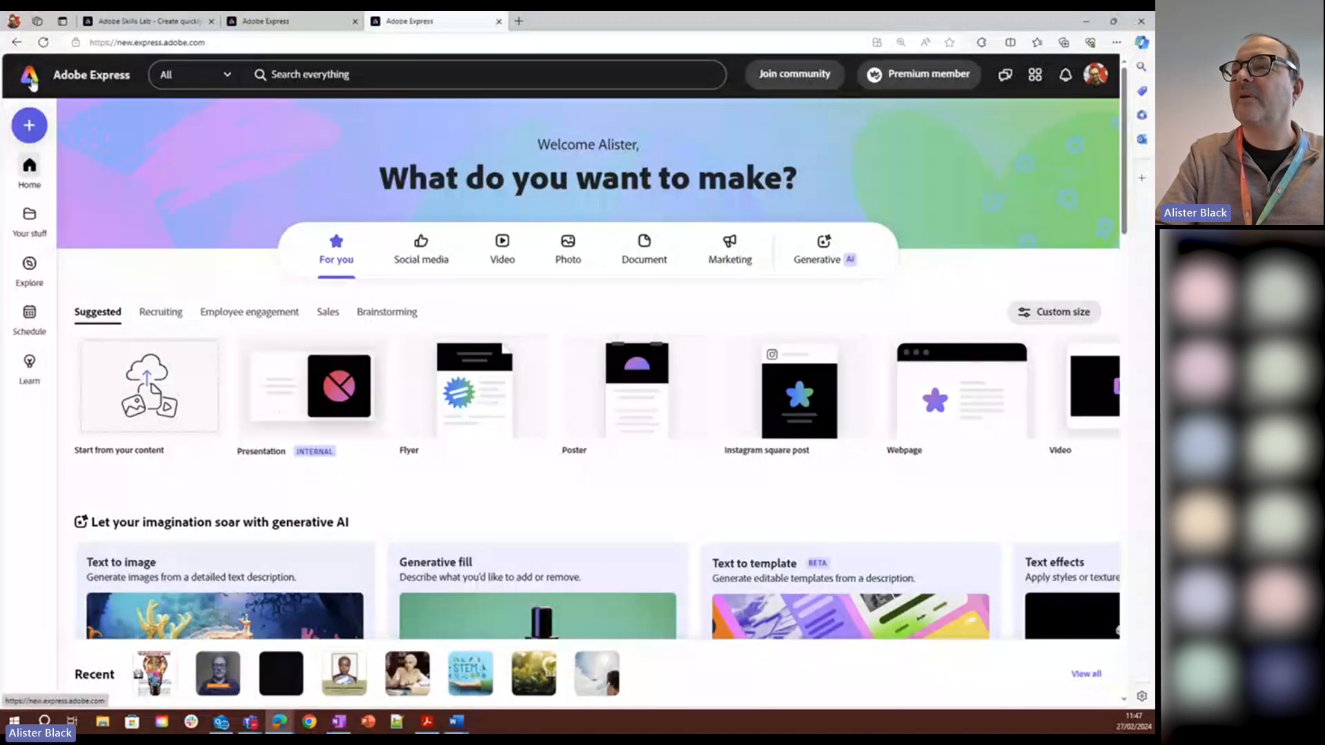
{"action": "left_click", "coordinate": [821, 256]}
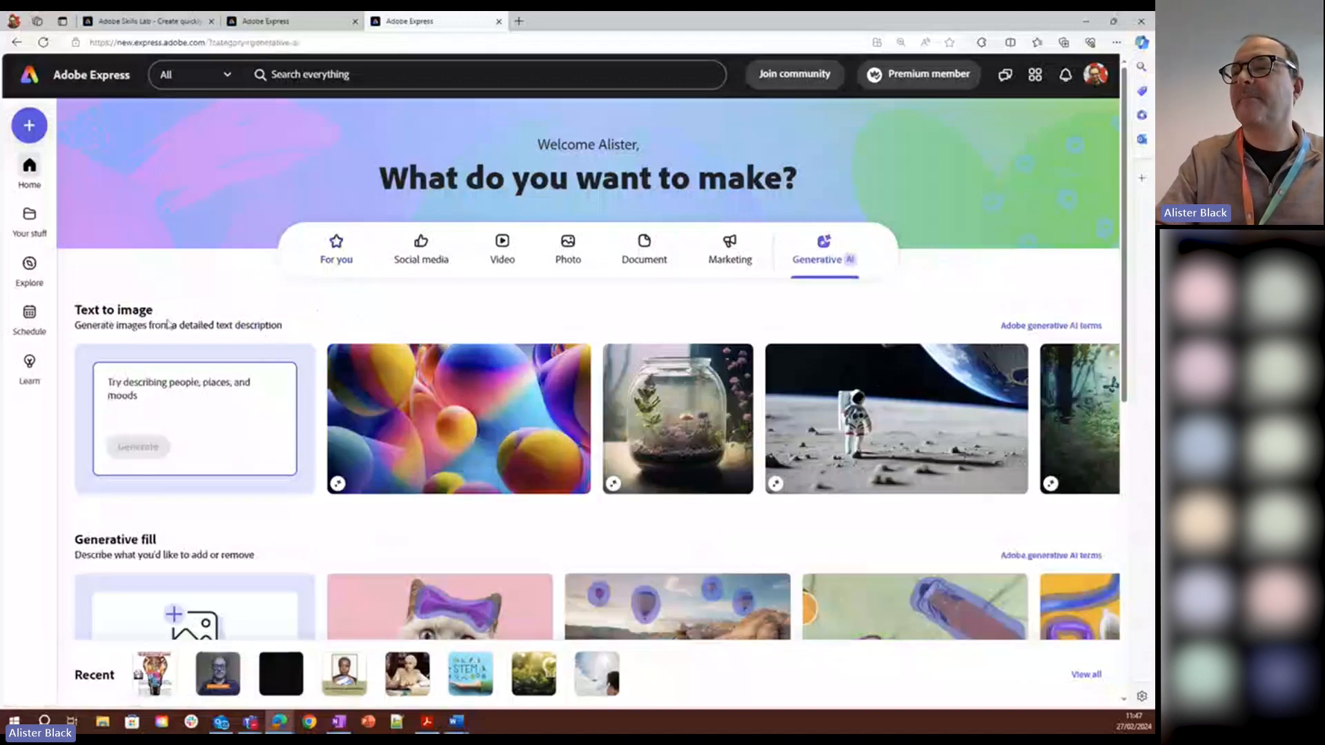
{"action": "left_click", "coordinate": [147, 384]}
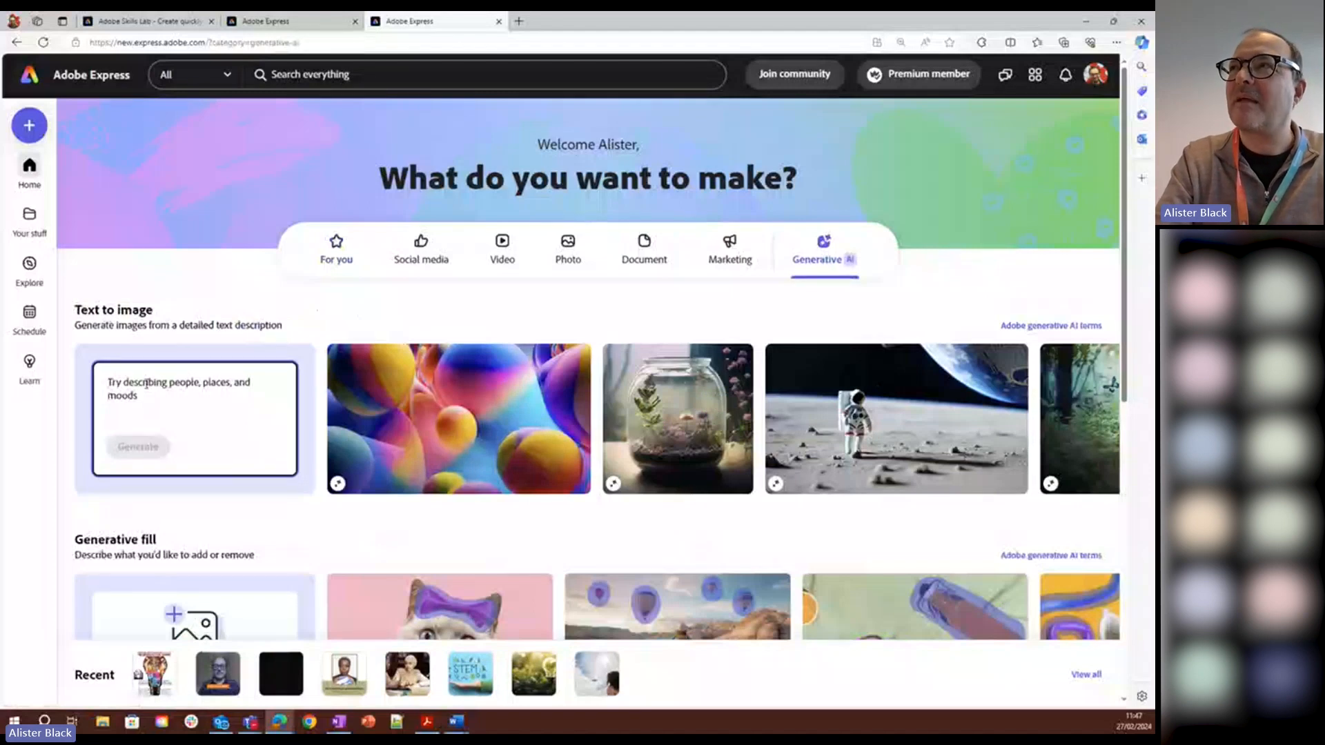
{"action": "type", "text": "exploding lightbulb with flowers"}
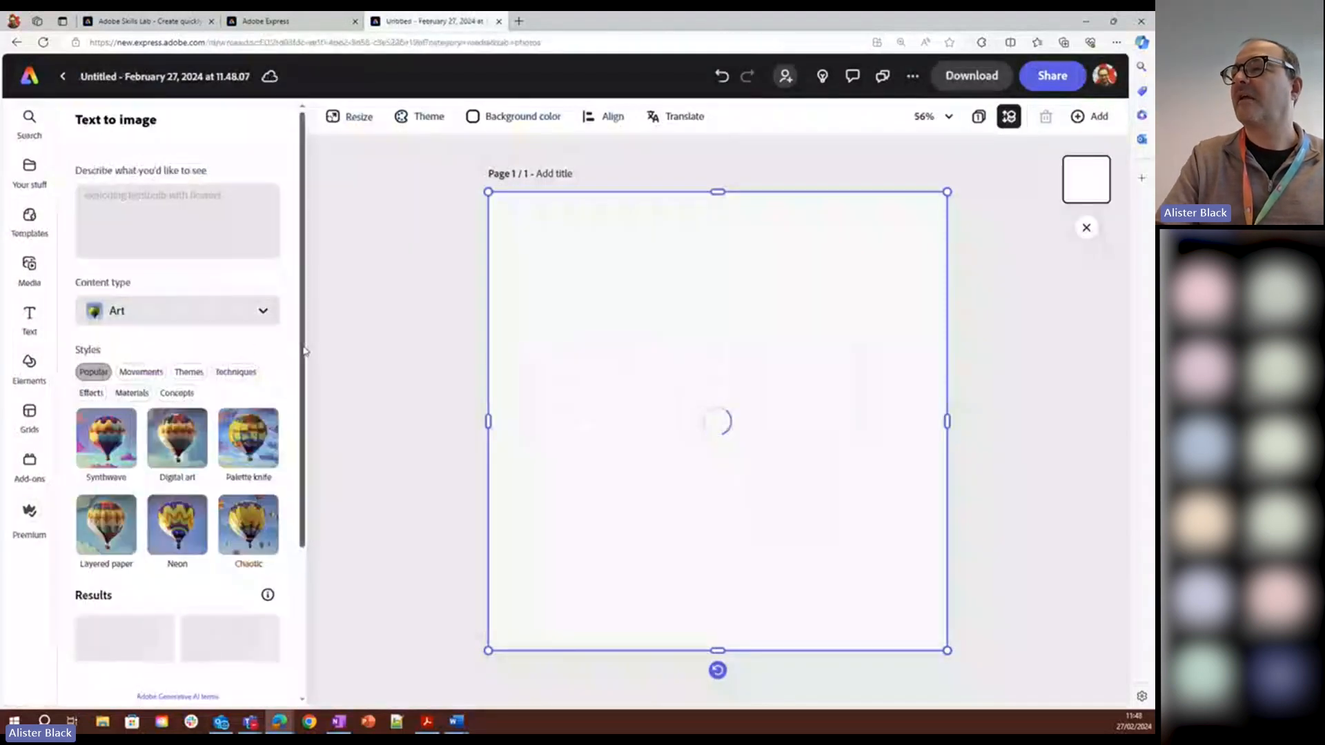
Step: Compare the generated results and choose the glowing bulb with large pink flowers on a teal background
{"action": "left_click_drag", "start_coordinate": [304, 350], "coordinate": [289, 514]}
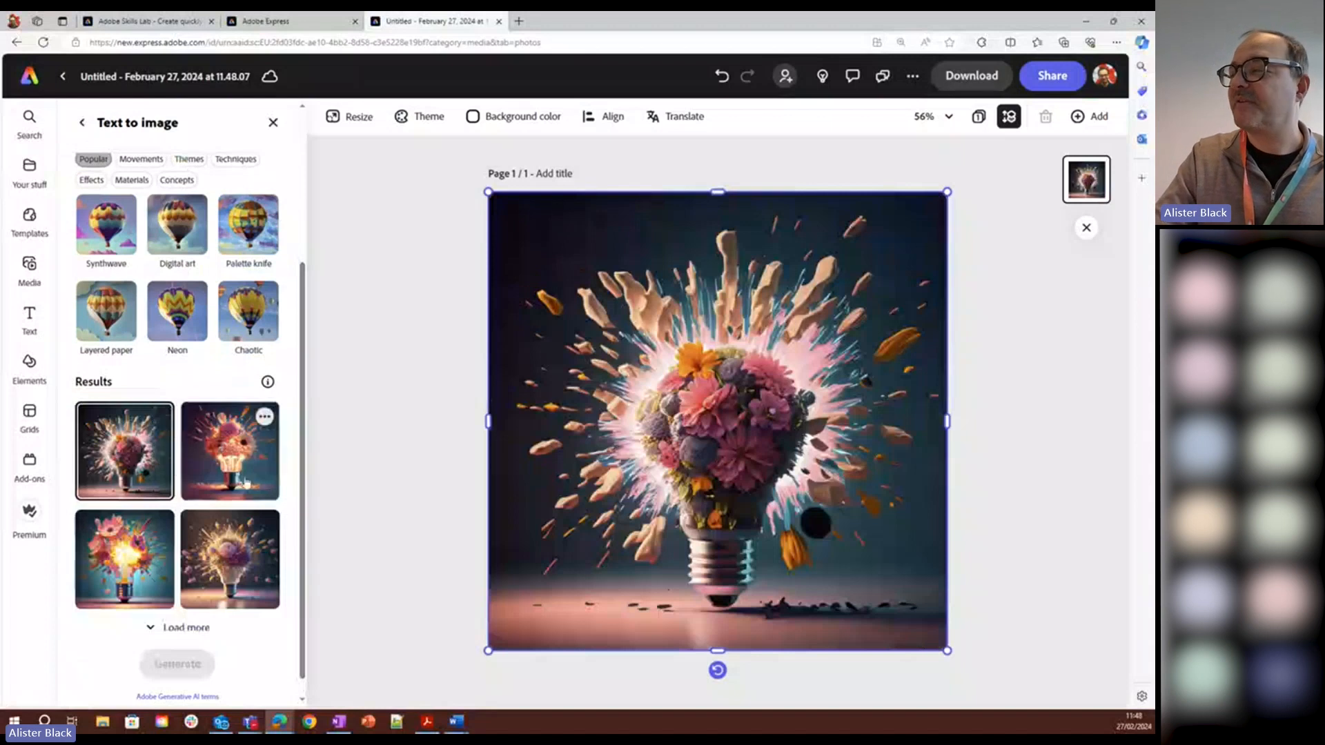
{"action": "left_click", "coordinate": [246, 481]}
{"action": "left_click", "coordinate": [232, 563]}
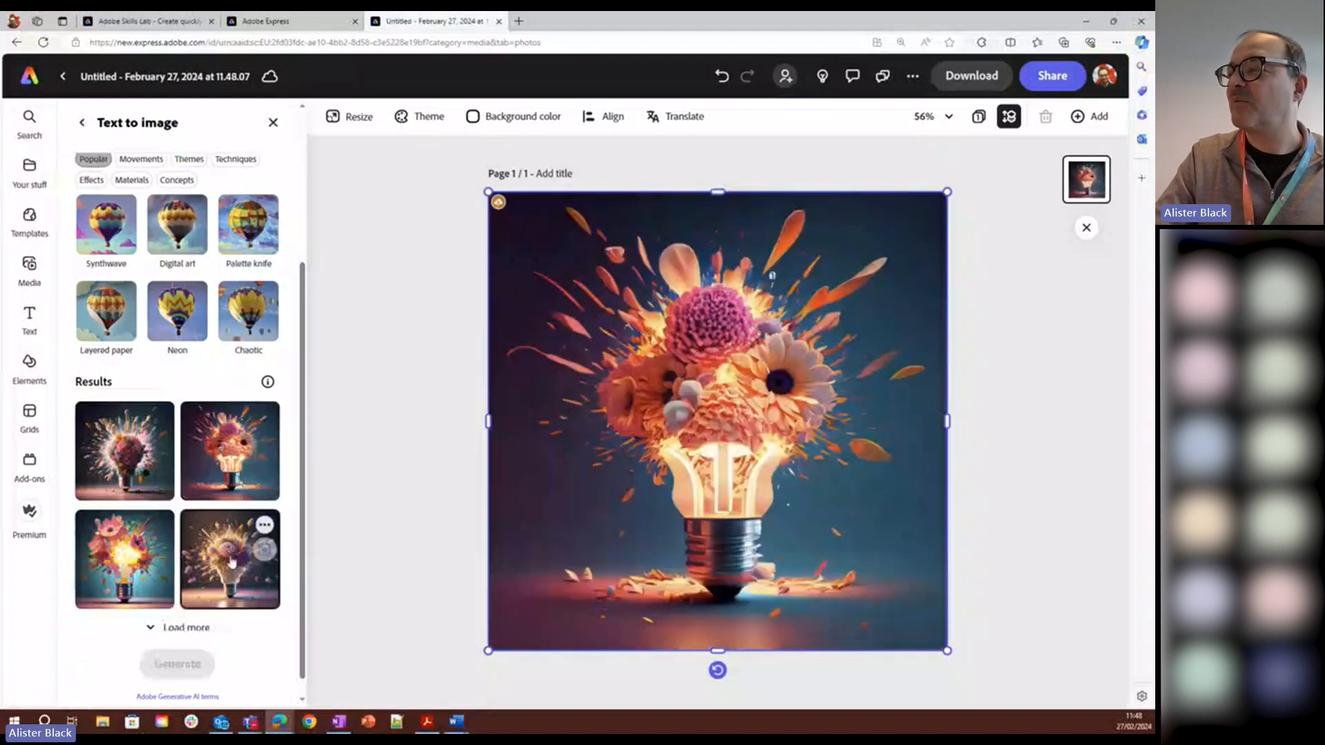
{"action": "left_click", "coordinate": [141, 548]}
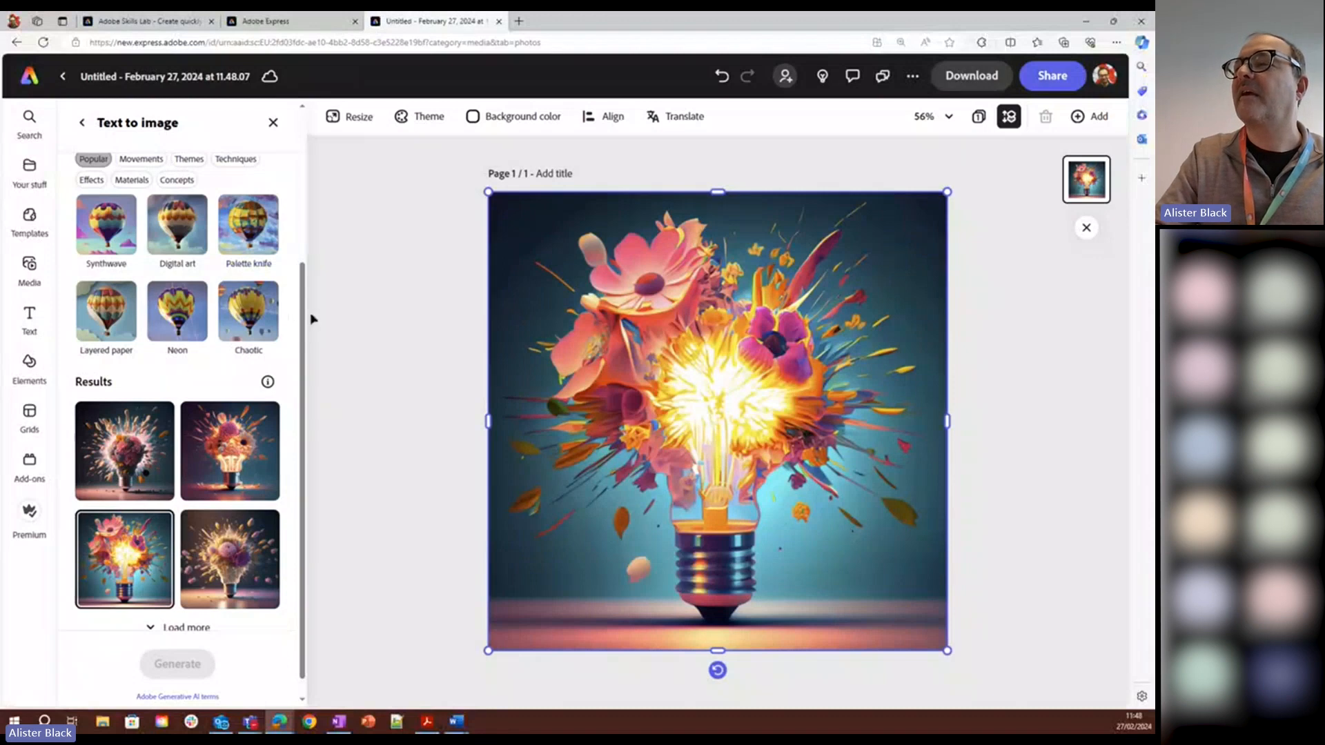
{"action": "scroll", "coordinate": [306, 317], "scroll_direction": "up", "scroll_amount": 4}
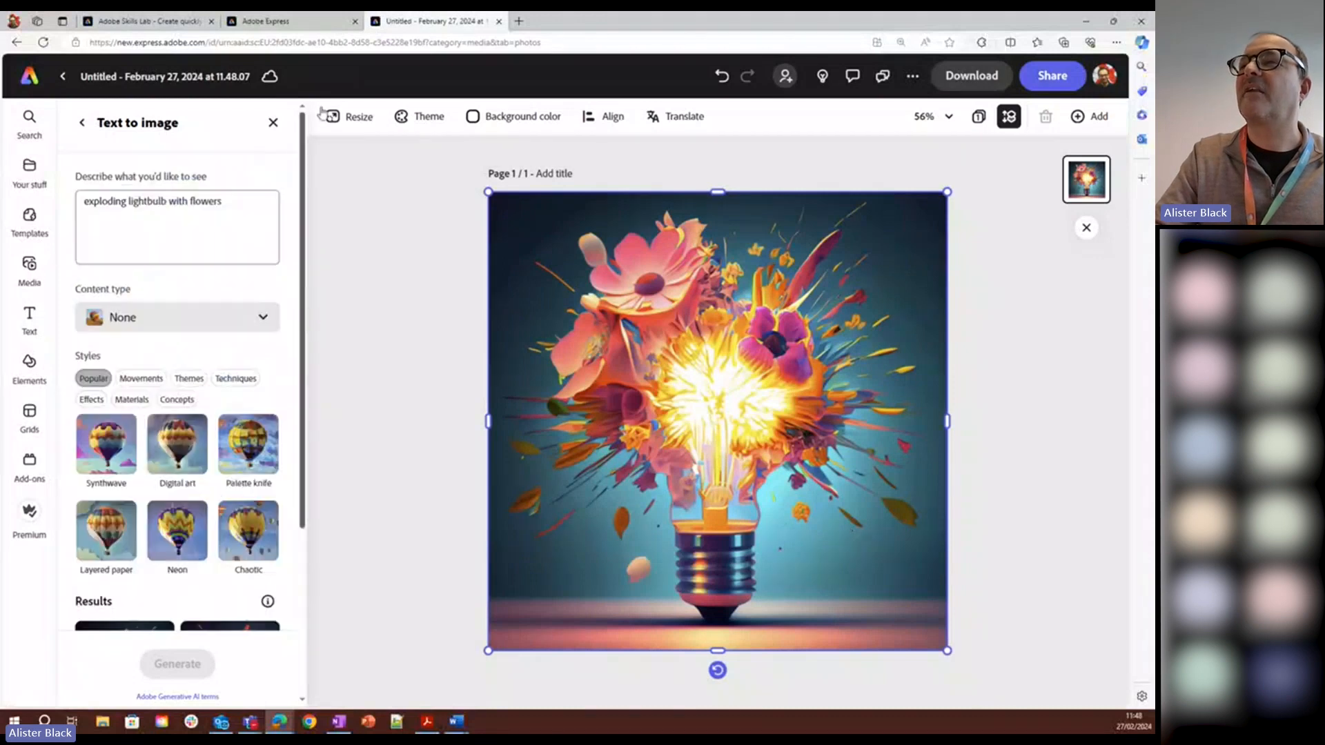
Step: Rename the generated image's file as newlightbulb
{"action": "left_click", "coordinate": [158, 71]}
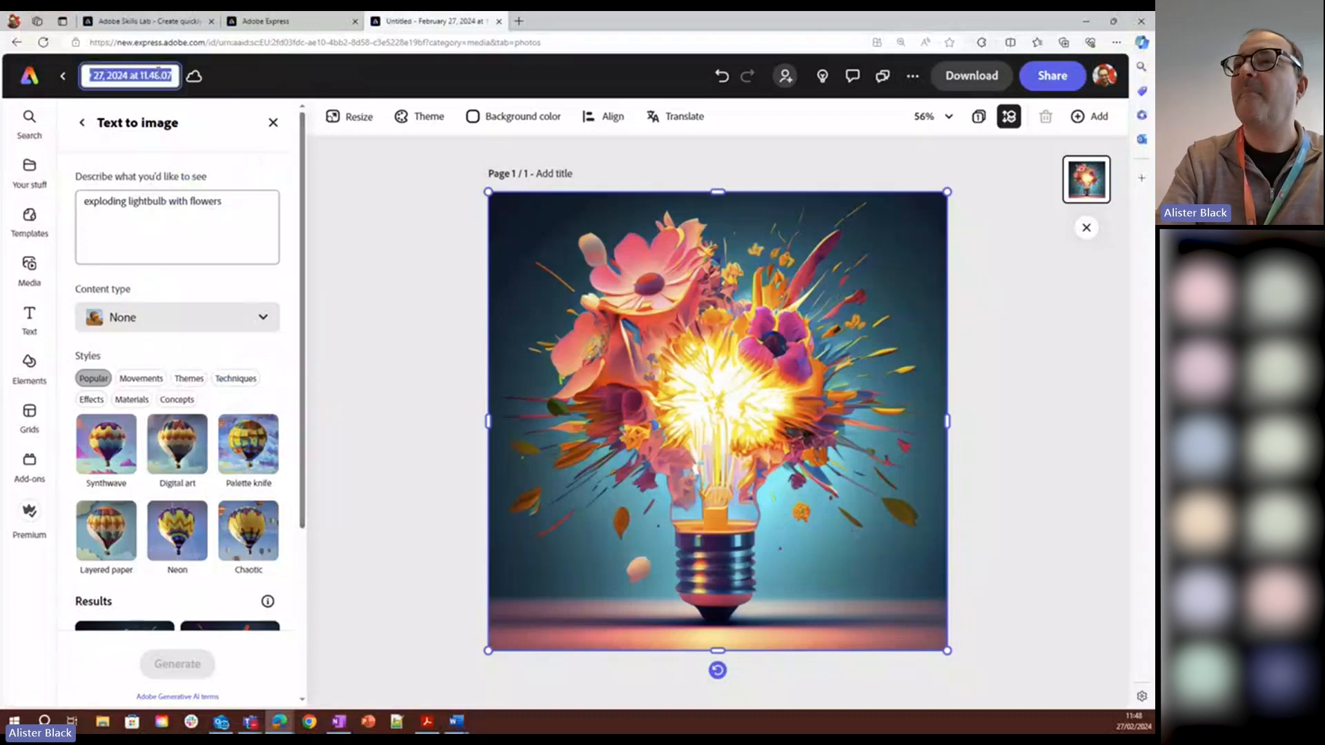
{"action": "type", "text": "newlight"}
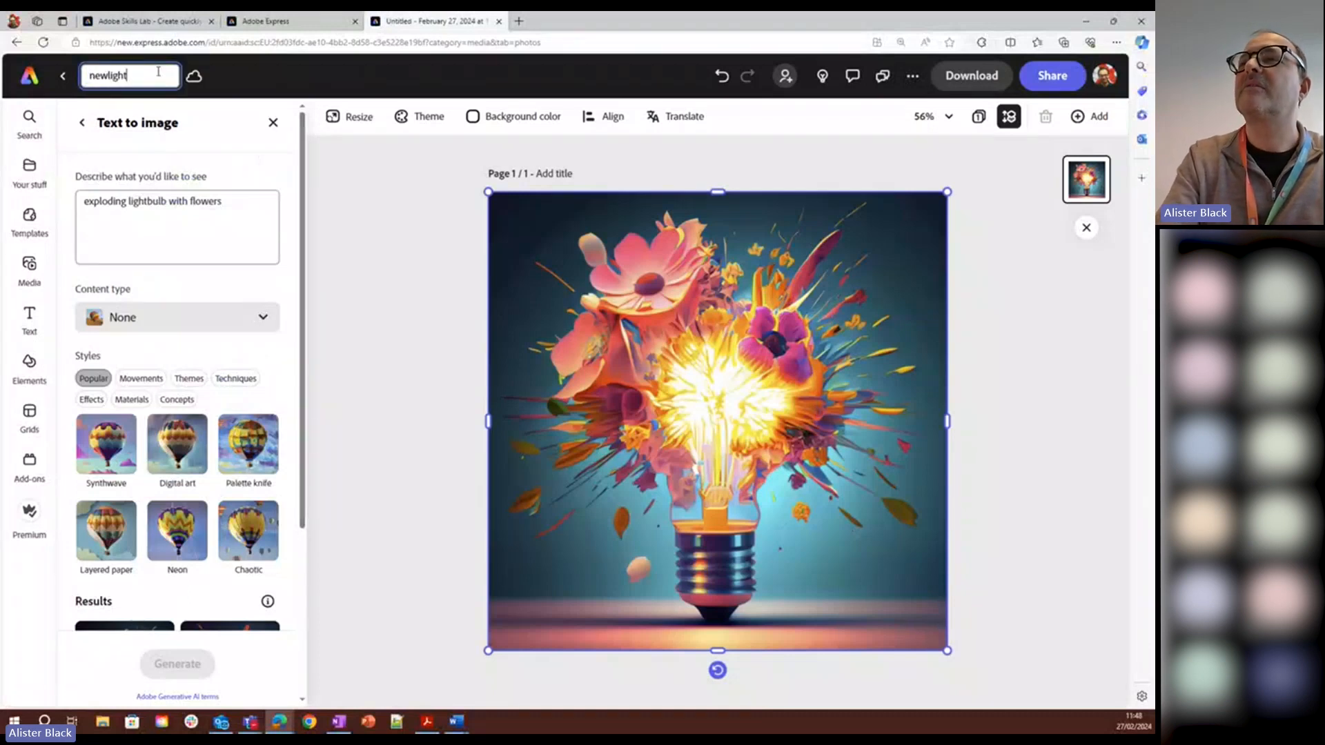
{"action": "type", "text": "bl"}
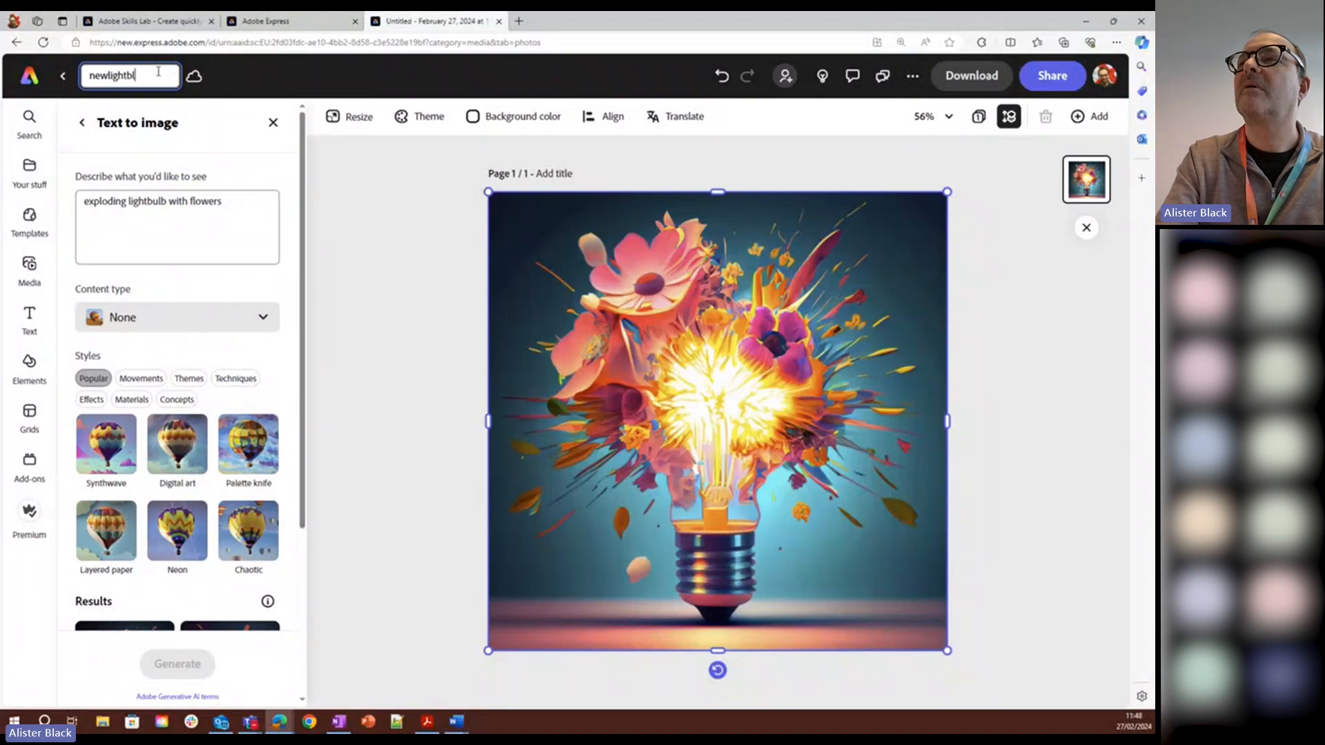
{"action": "left_click", "coordinate": [400, 220]}
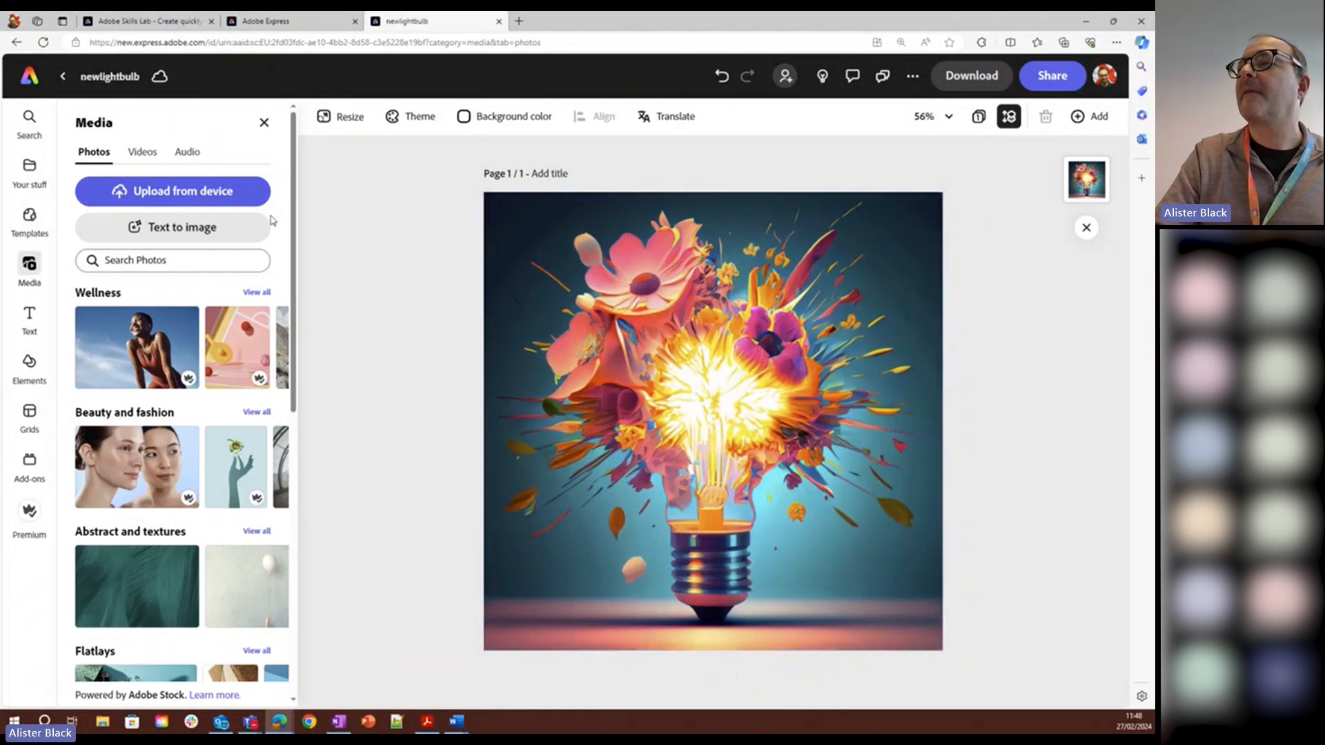
{"action": "left_click", "coordinate": [671, 354]}
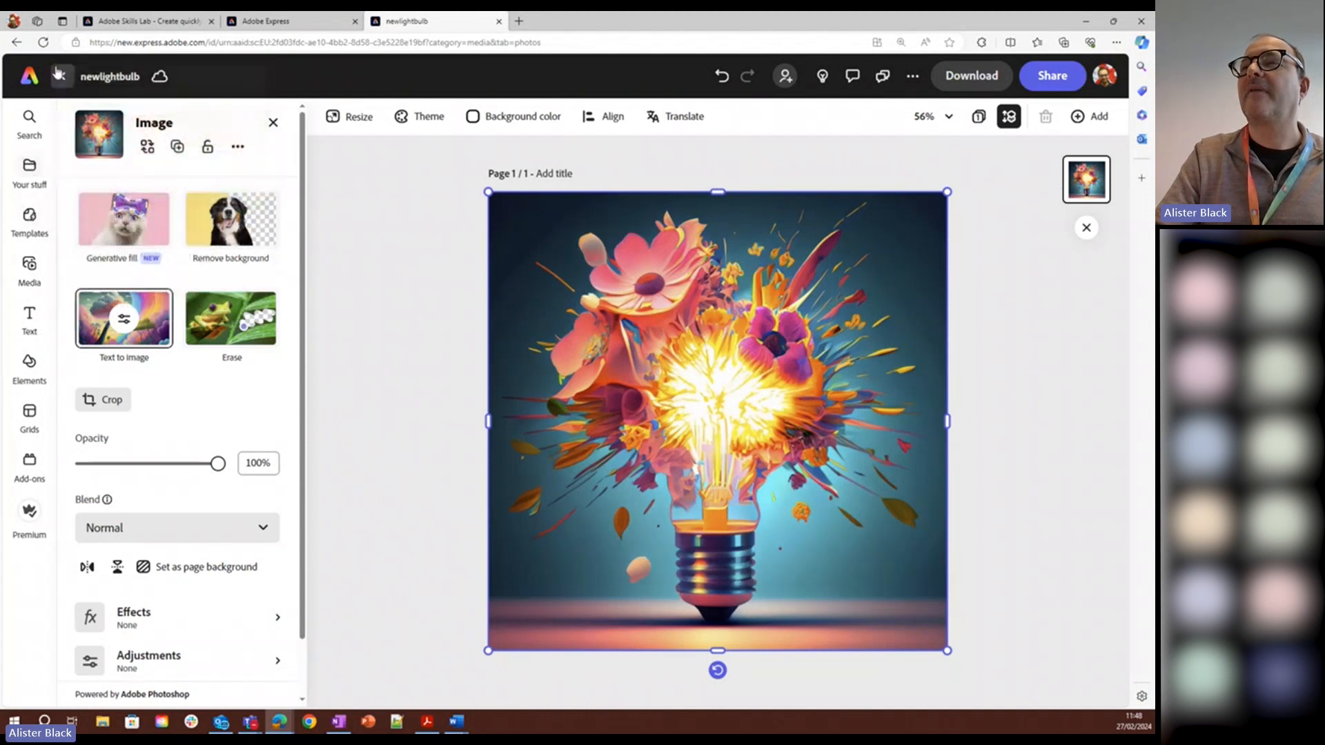
Step: Reopen the international student recruitment document from the saved files
{"action": "left_click", "coordinate": [29, 76]}
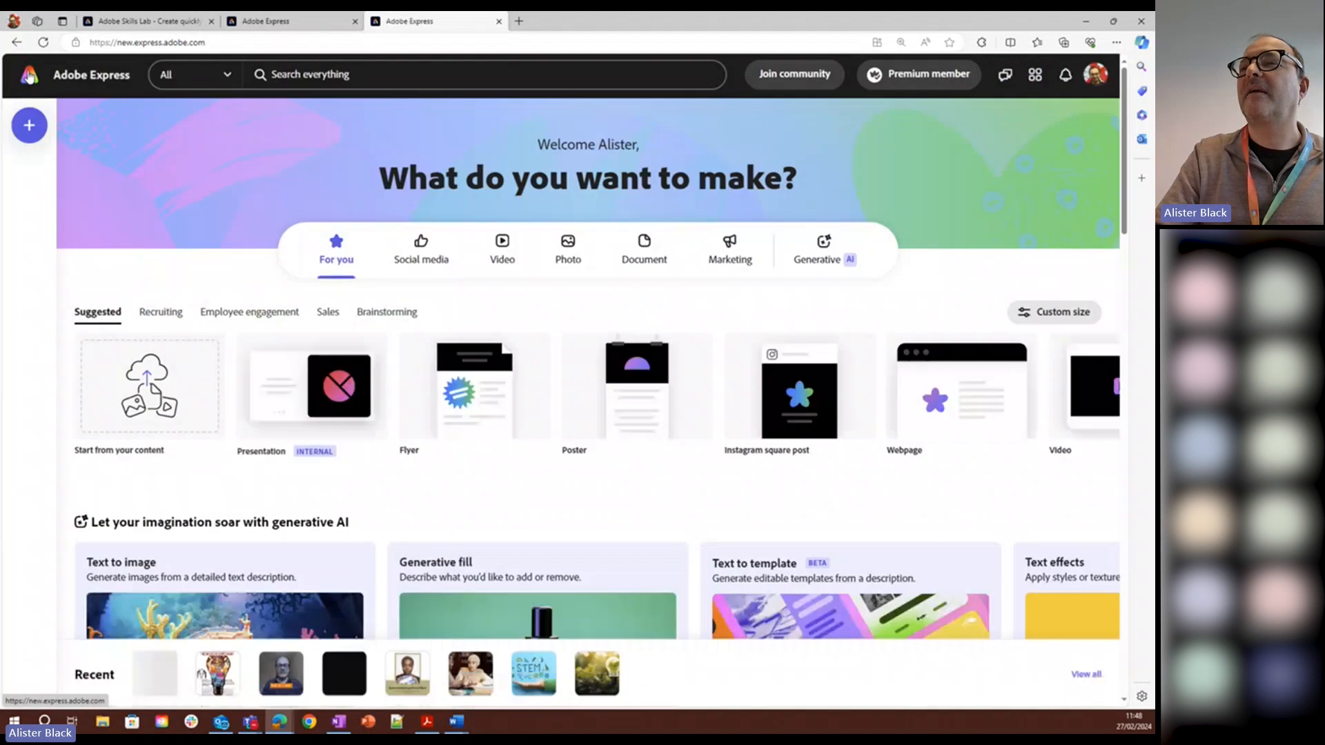
{"action": "left_click", "coordinate": [28, 238]}
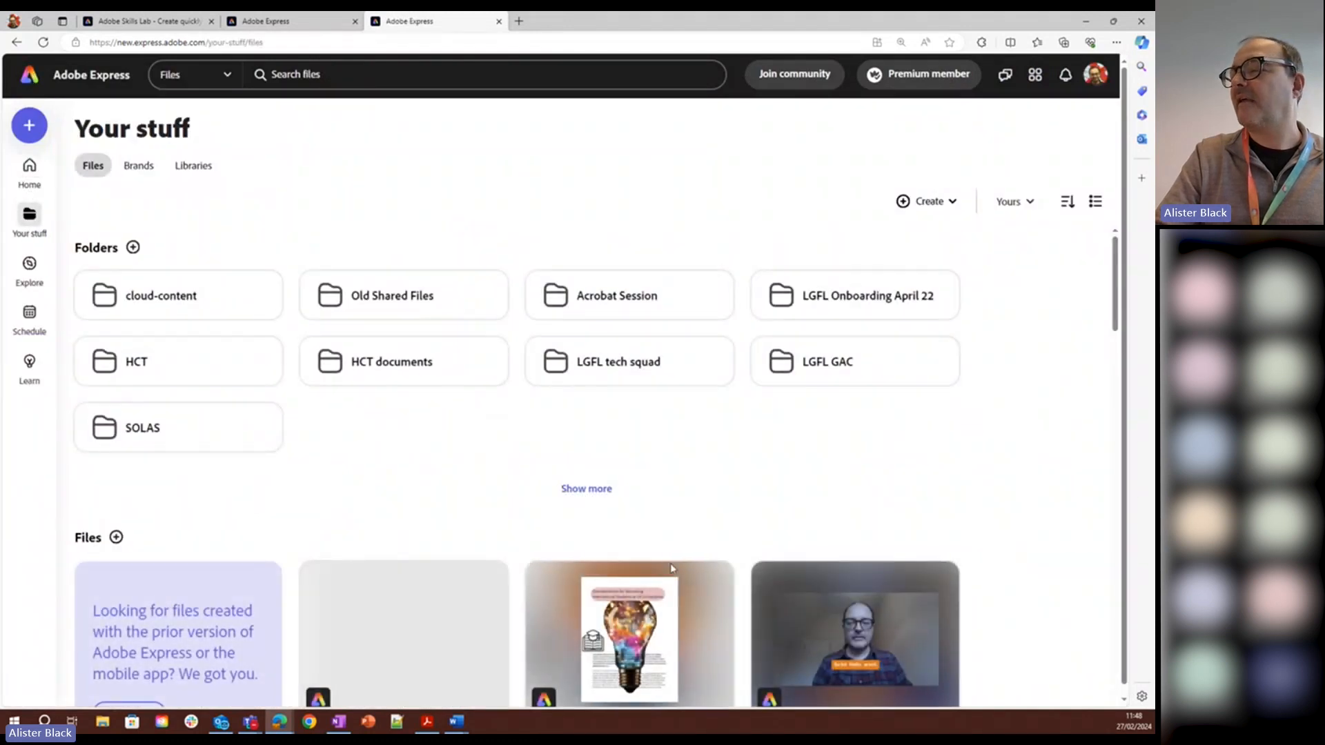
{"action": "left_click", "coordinate": [636, 624]}
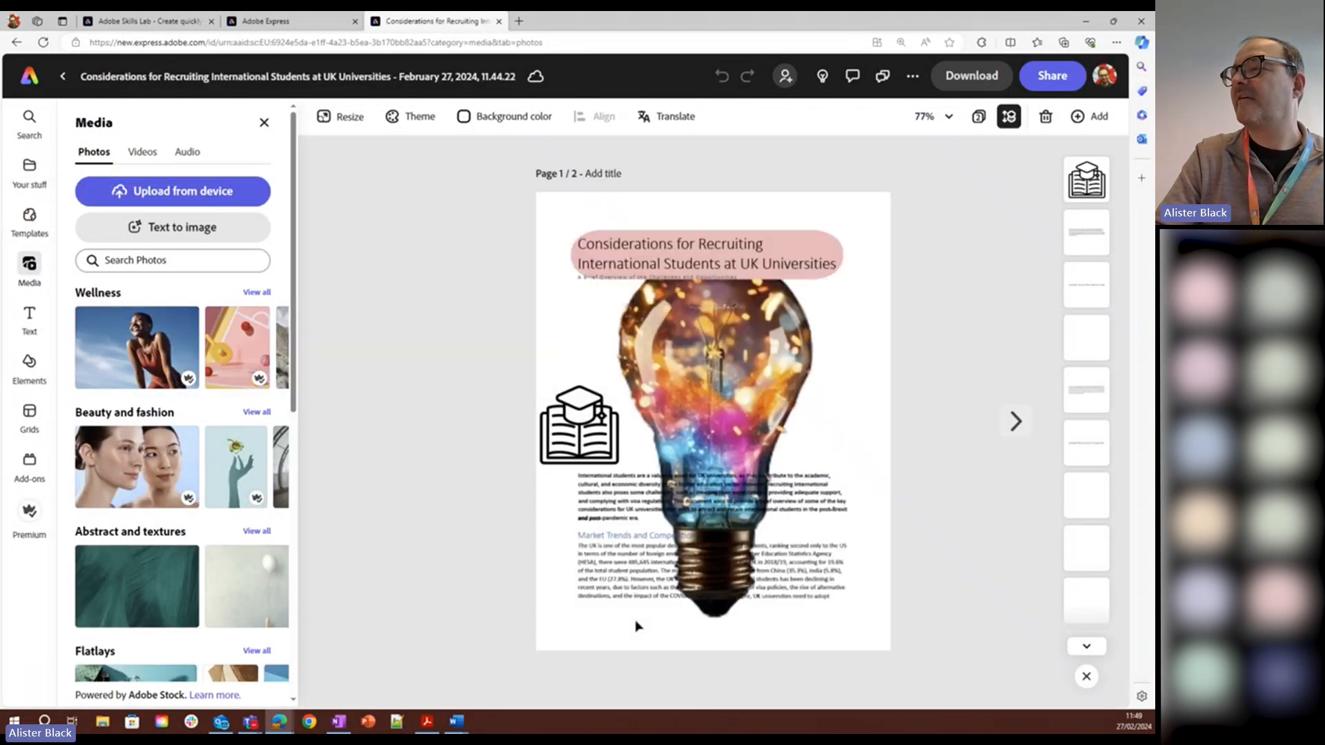
Step: Add the newlightbulb file as an image on page 2, over the paragraph under the "Visa Regulations and Compliance" heading
{"action": "left_click", "coordinate": [30, 173]}
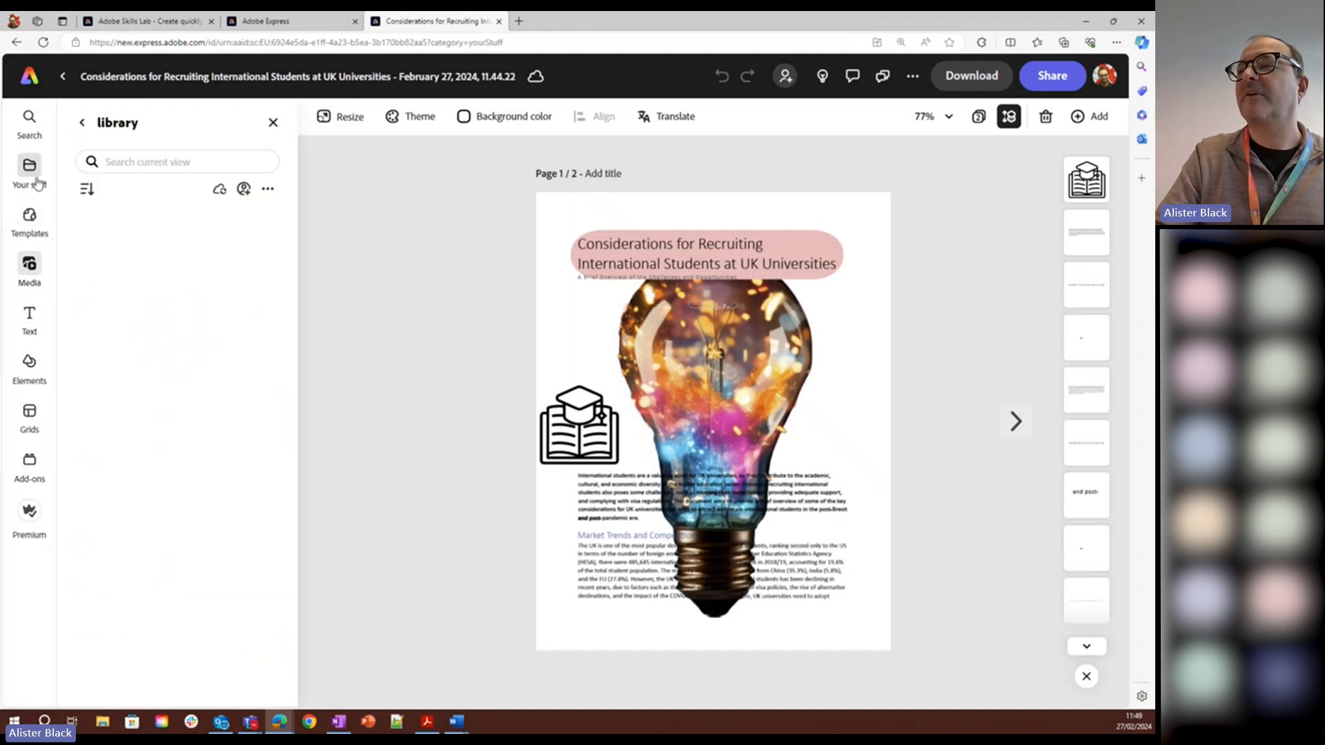
{"action": "left_click", "coordinate": [695, 388]}
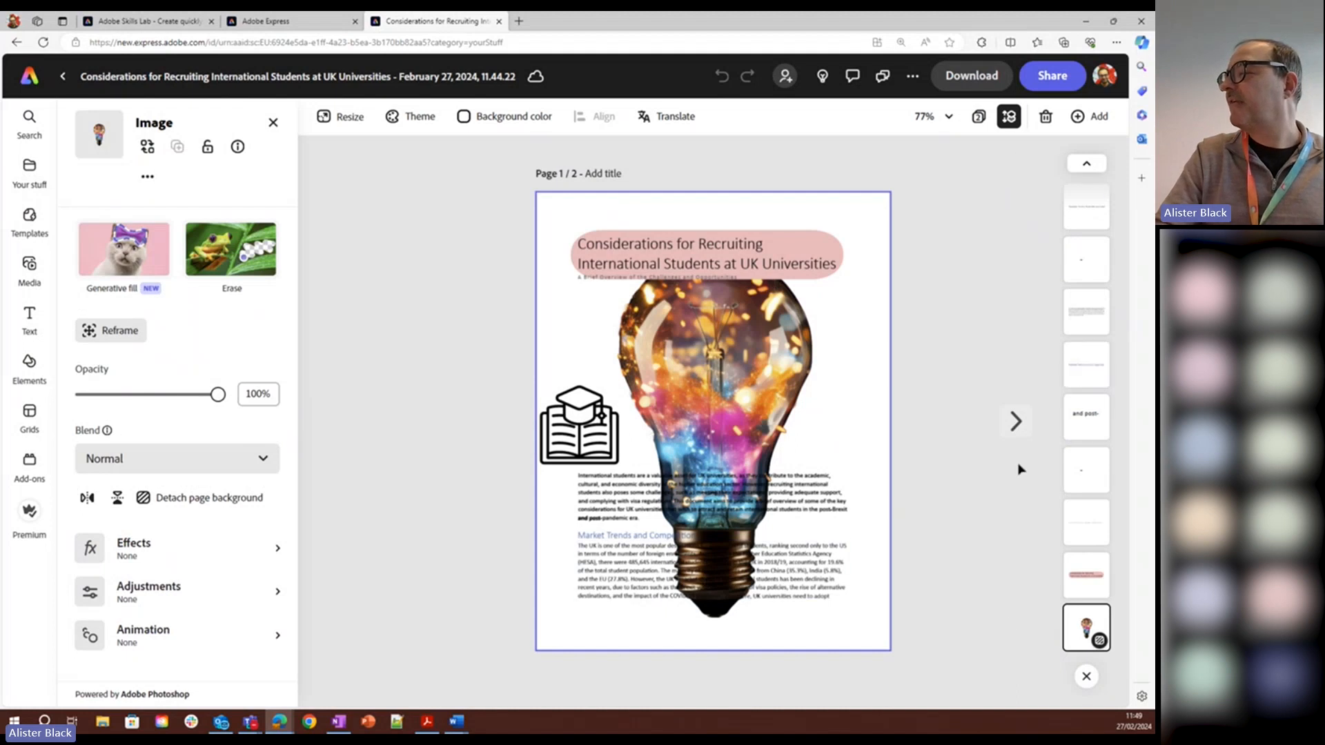
{"action": "left_click", "coordinate": [1015, 423]}
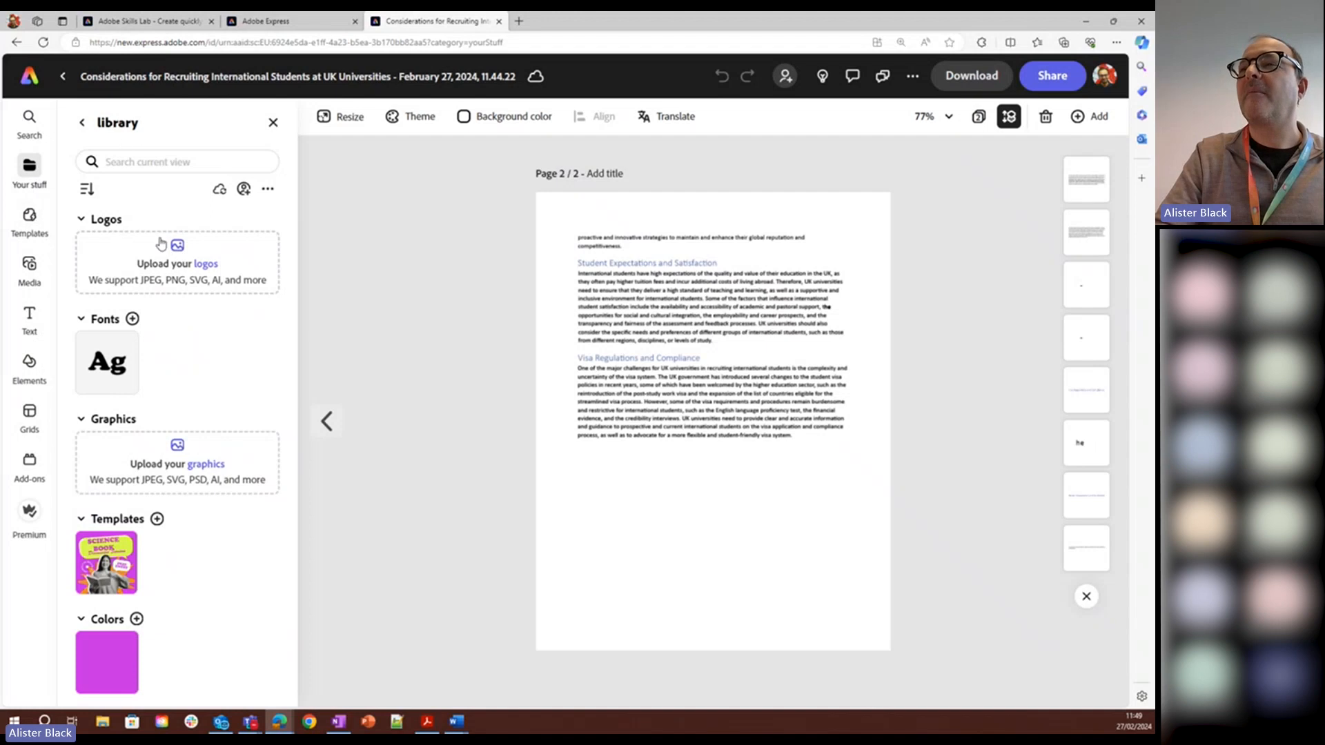
{"action": "left_click", "coordinate": [82, 125]}
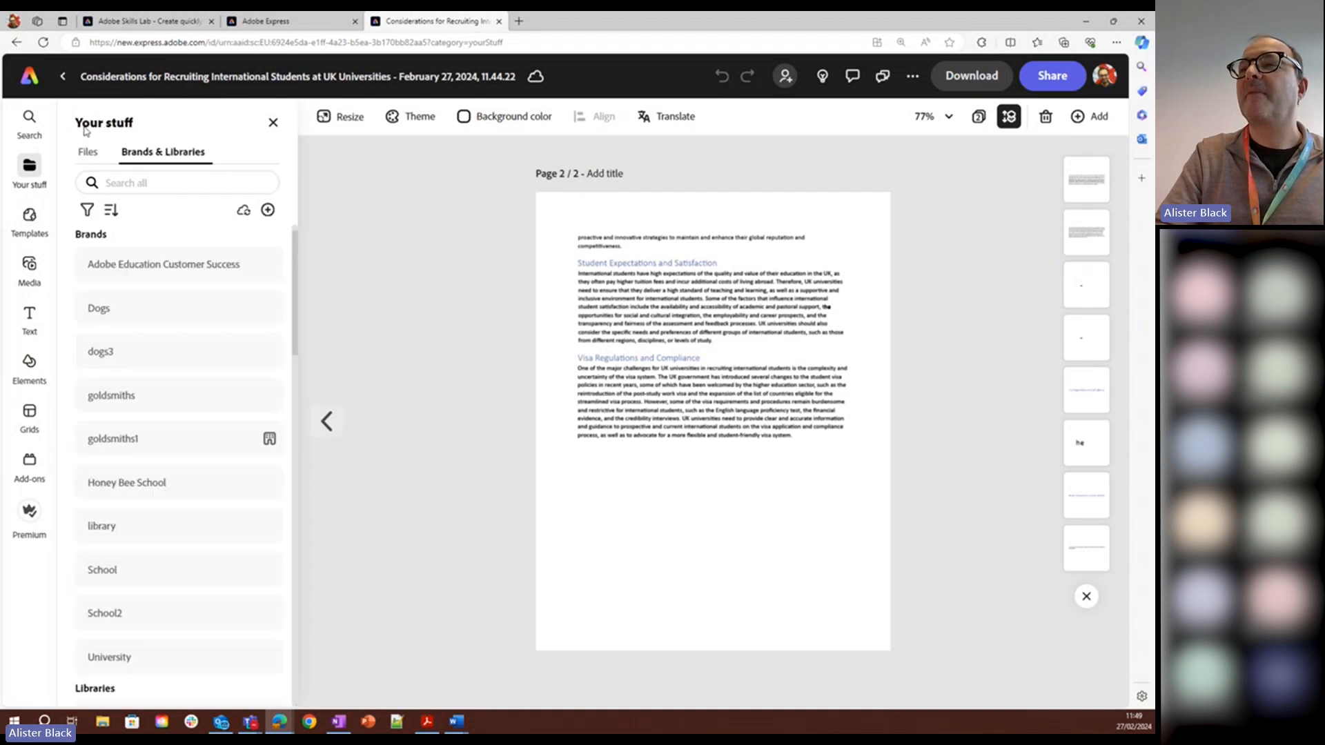
{"action": "left_click", "coordinate": [88, 150]}
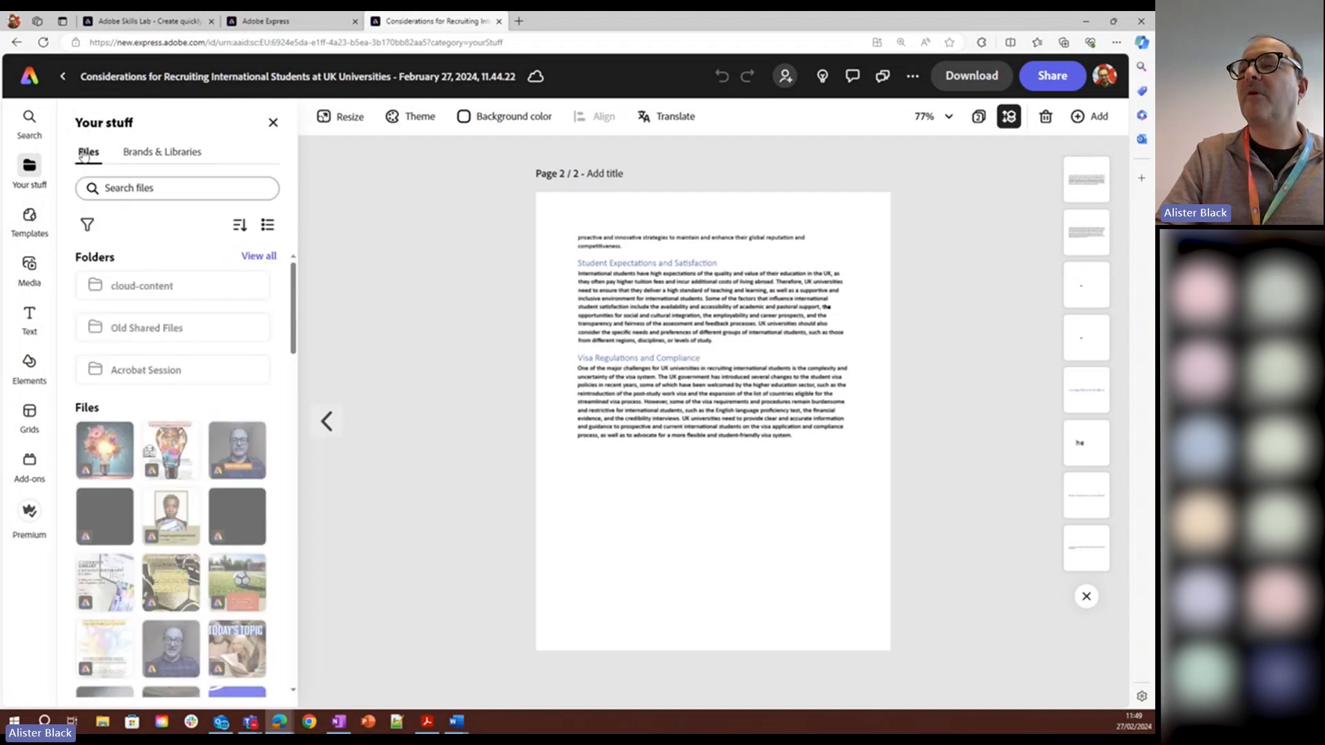
{"action": "left_click_drag", "start_coordinate": [102, 453], "coordinate": [654, 376]}
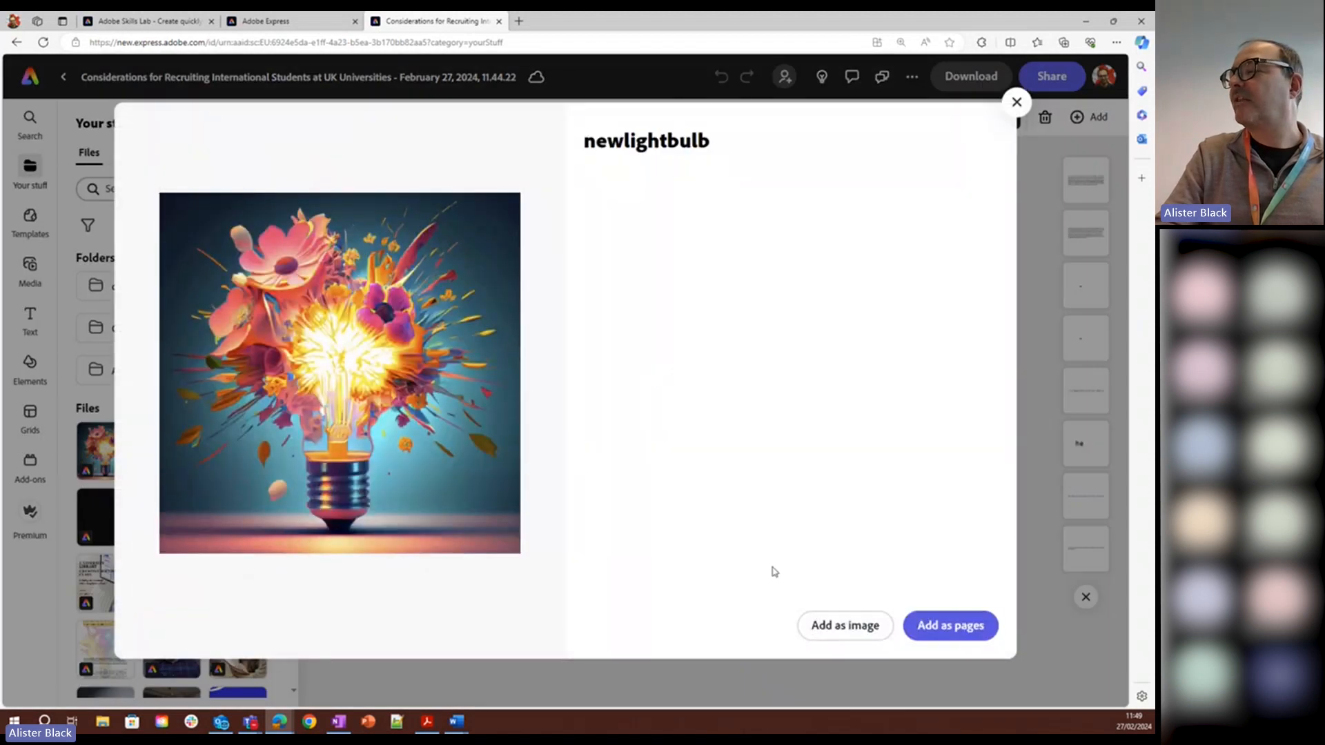
{"action": "left_click", "coordinate": [847, 625]}
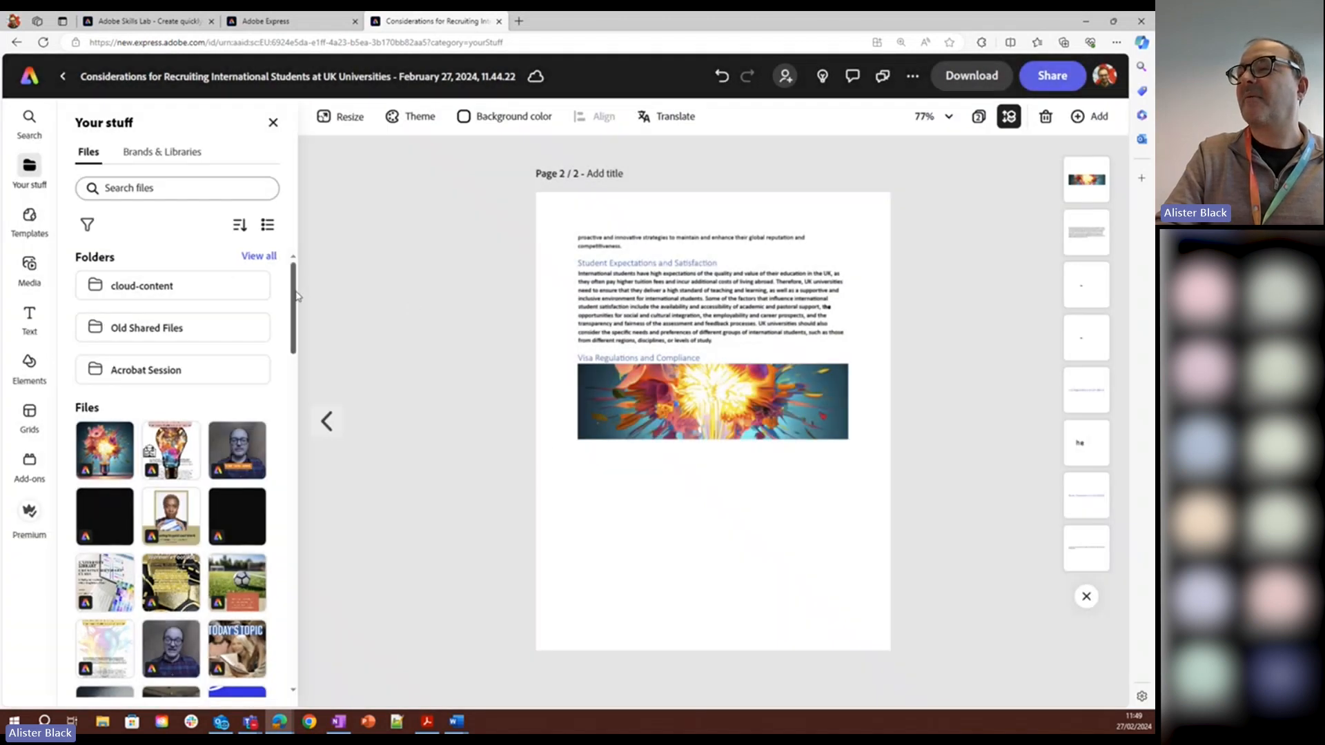
Step: Set the flower lightbulb image as the background of page 2
{"action": "scroll", "coordinate": [297, 295], "scroll_direction": "down", "scroll_amount": 10}
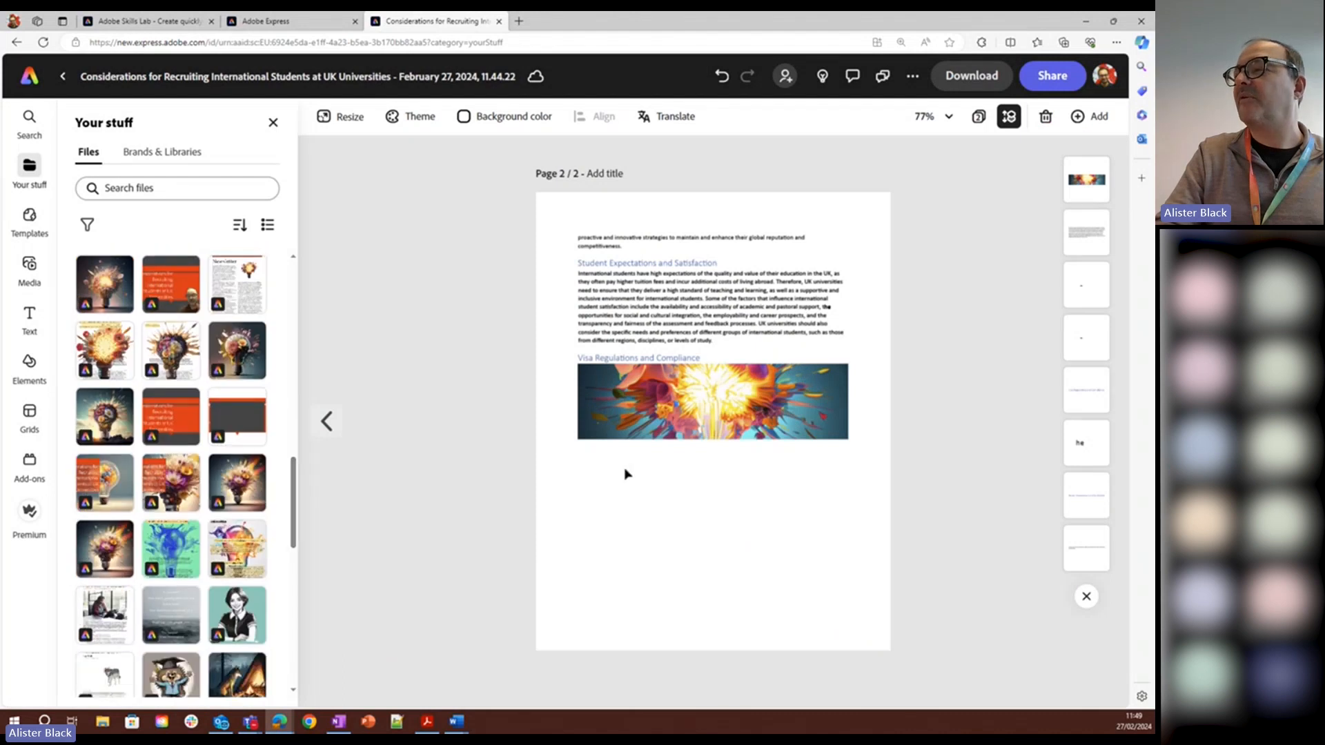
{"action": "left_click", "coordinate": [642, 419]}
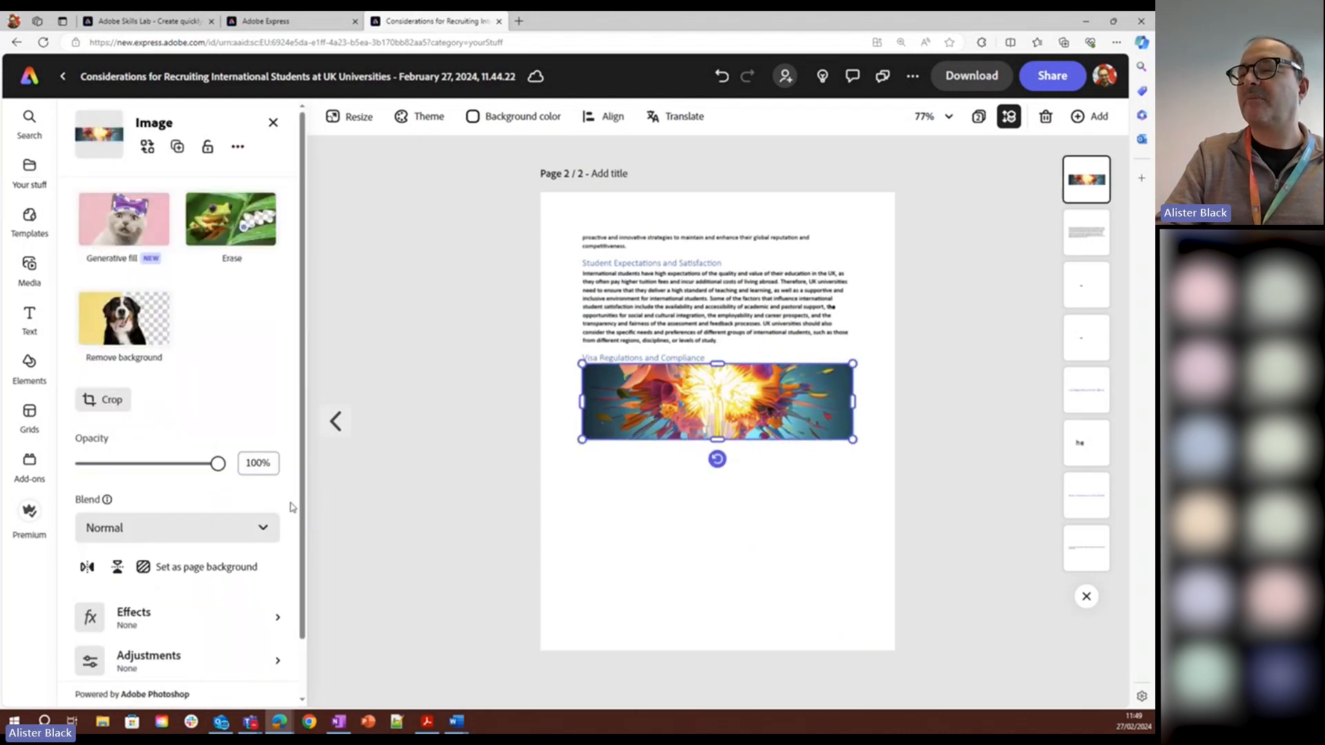
{"action": "scroll", "coordinate": [203, 572], "scroll_direction": "down", "scroll_amount": 1}
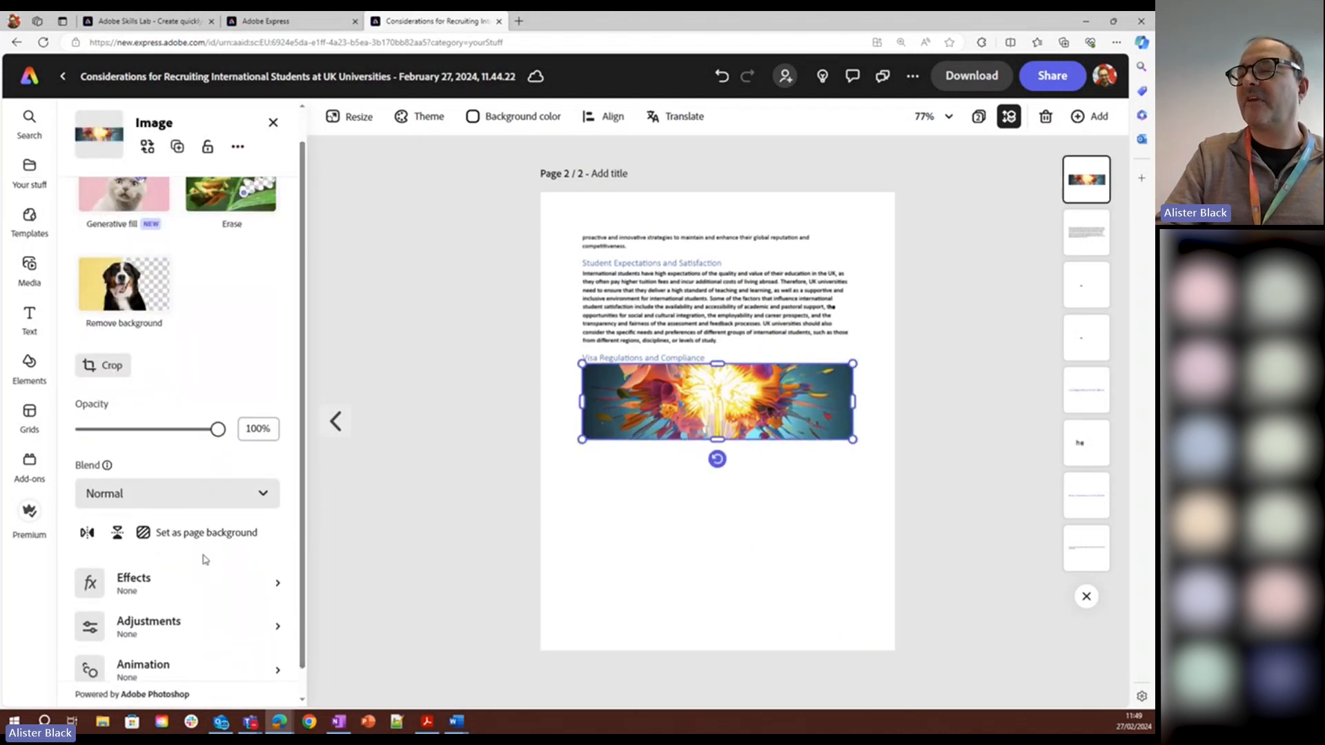
{"action": "left_click", "coordinate": [207, 532]}
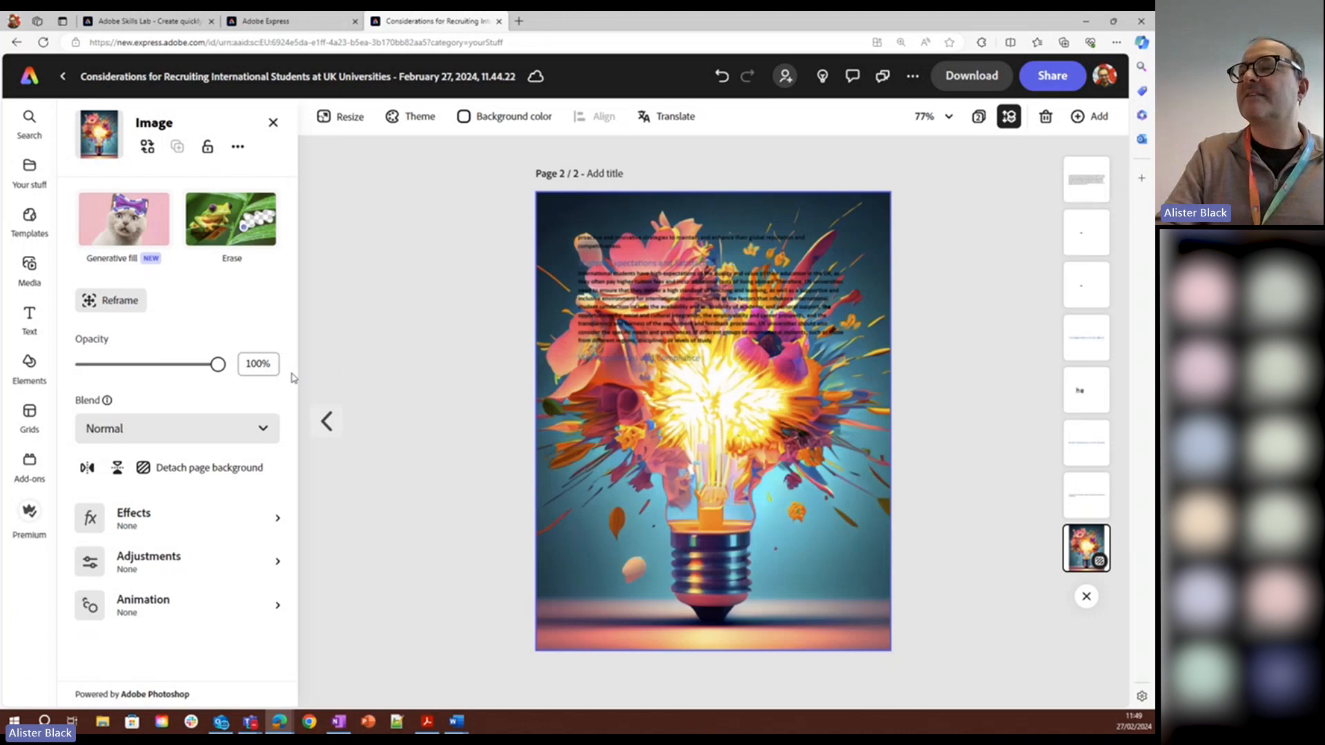
{"action": "left_click", "coordinate": [425, 318]}
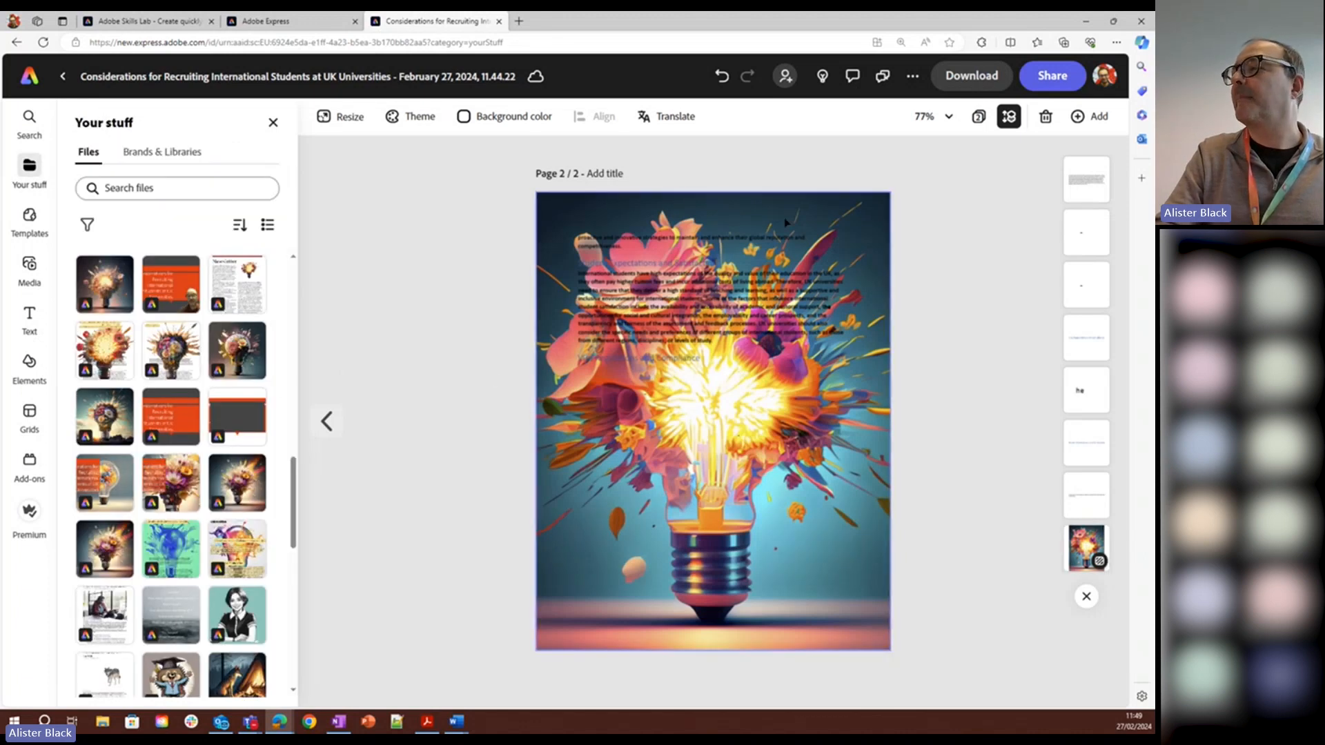
{"action": "left_click", "coordinate": [804, 214]}
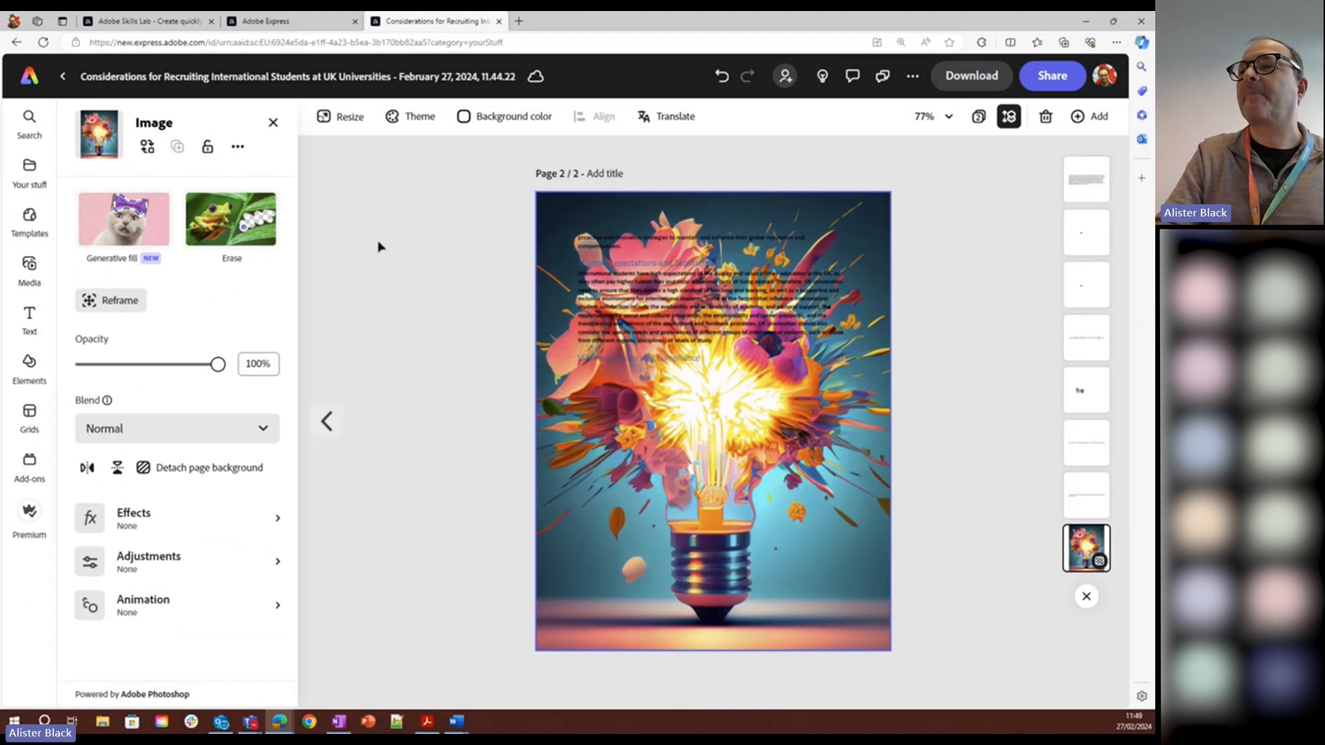
{"action": "left_click", "coordinate": [442, 281]}
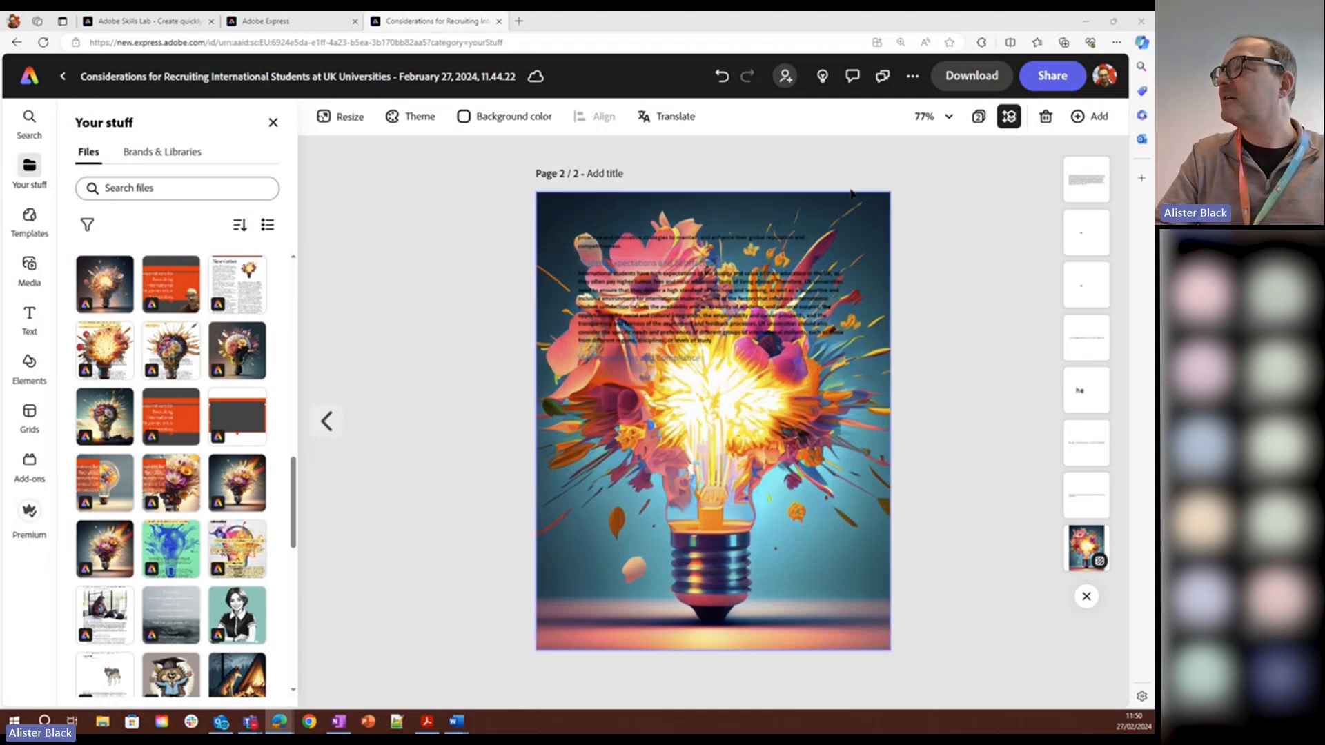
Step: Download all pages of the international student recruitment document in the PDF (Best for documents) format
{"action": "left_click", "coordinate": [992, 88]}
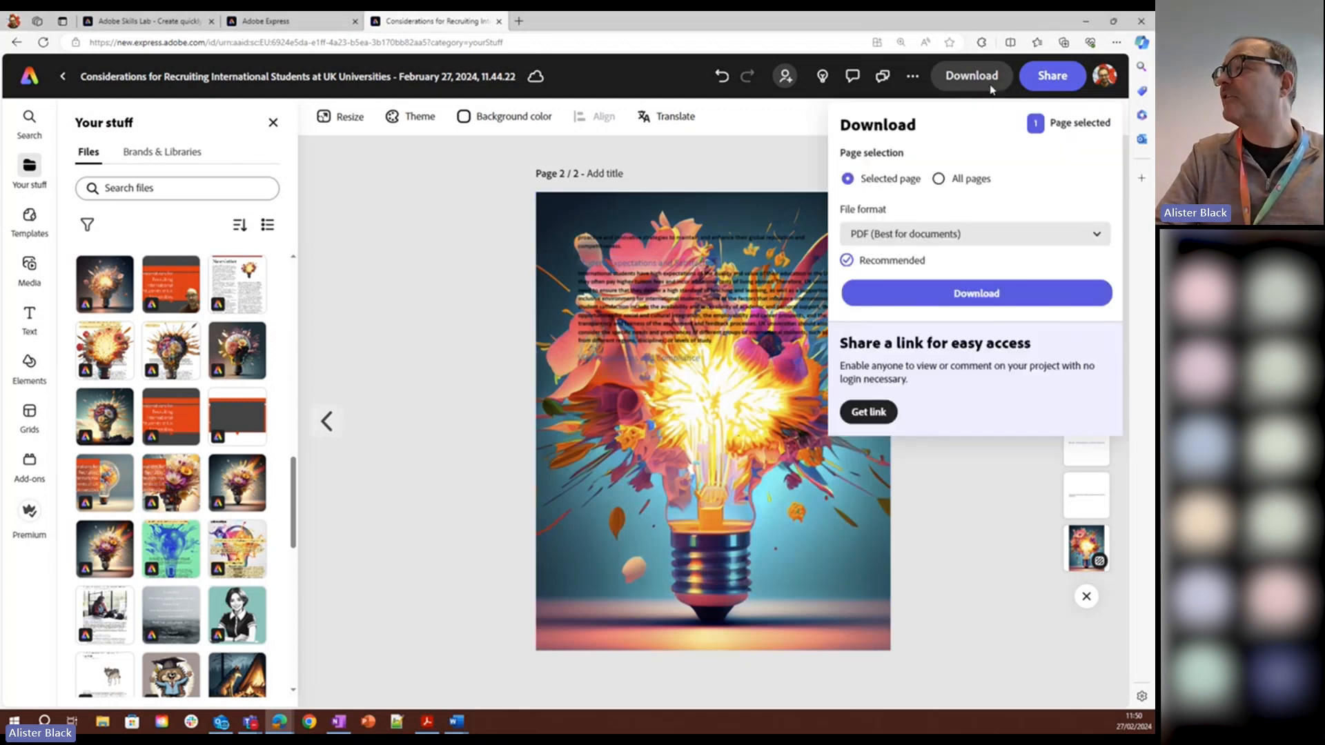
{"action": "left_click", "coordinate": [940, 180]}
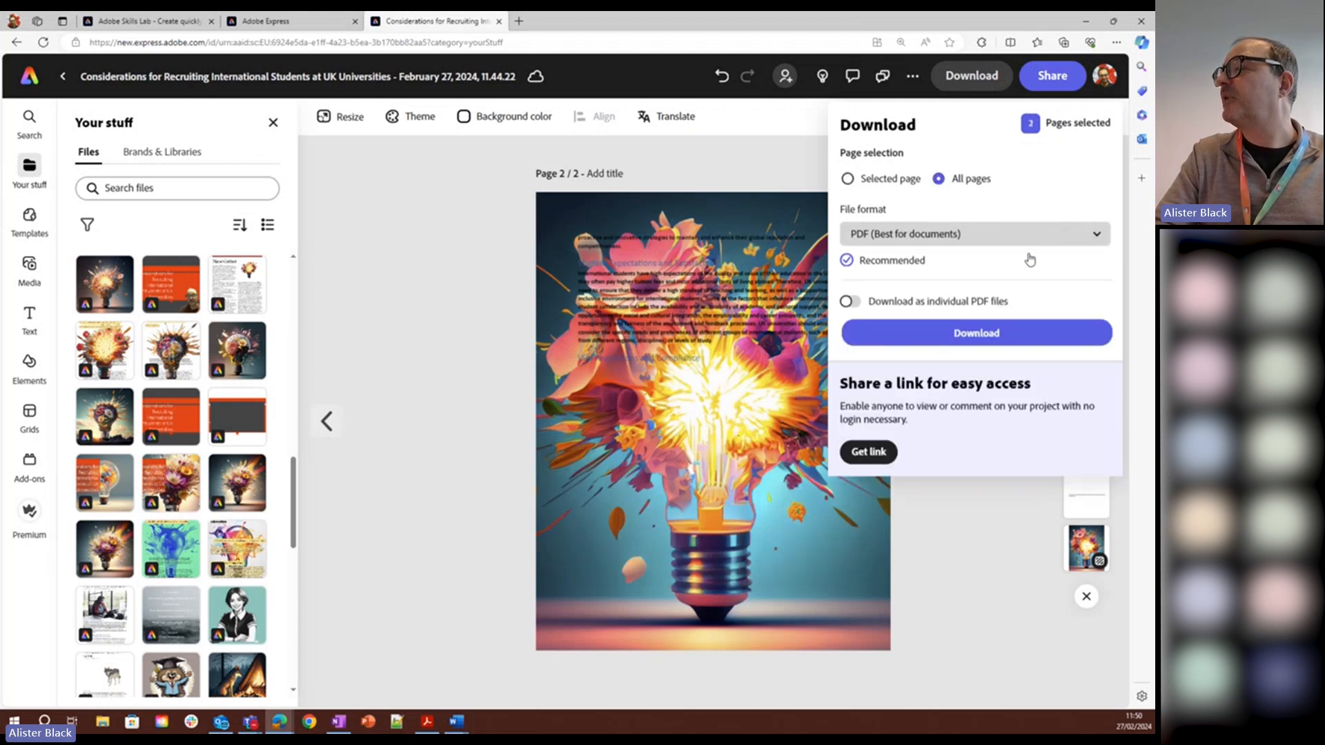
{"action": "left_click", "coordinate": [976, 333]}
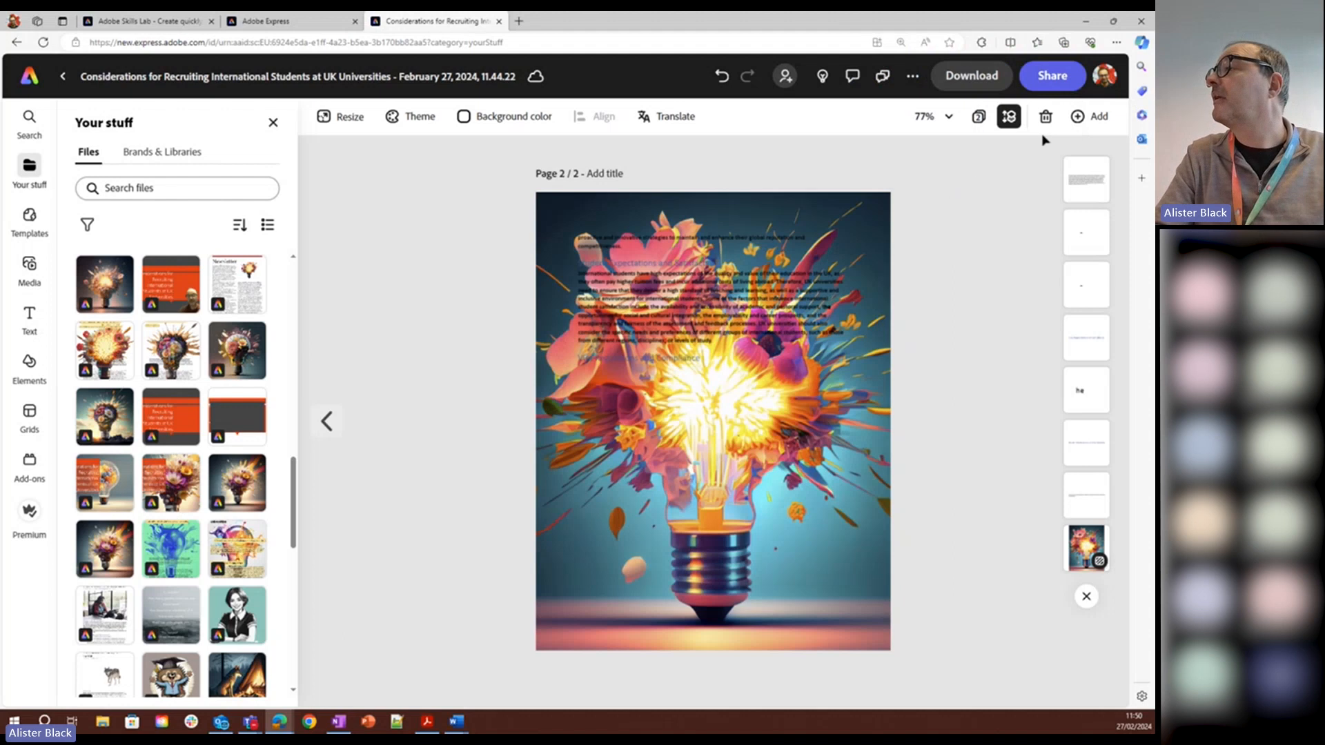
Step: Publish both pages of the document to the web with remixing off and copy the published link
{"action": "left_click", "coordinate": [1051, 77]}
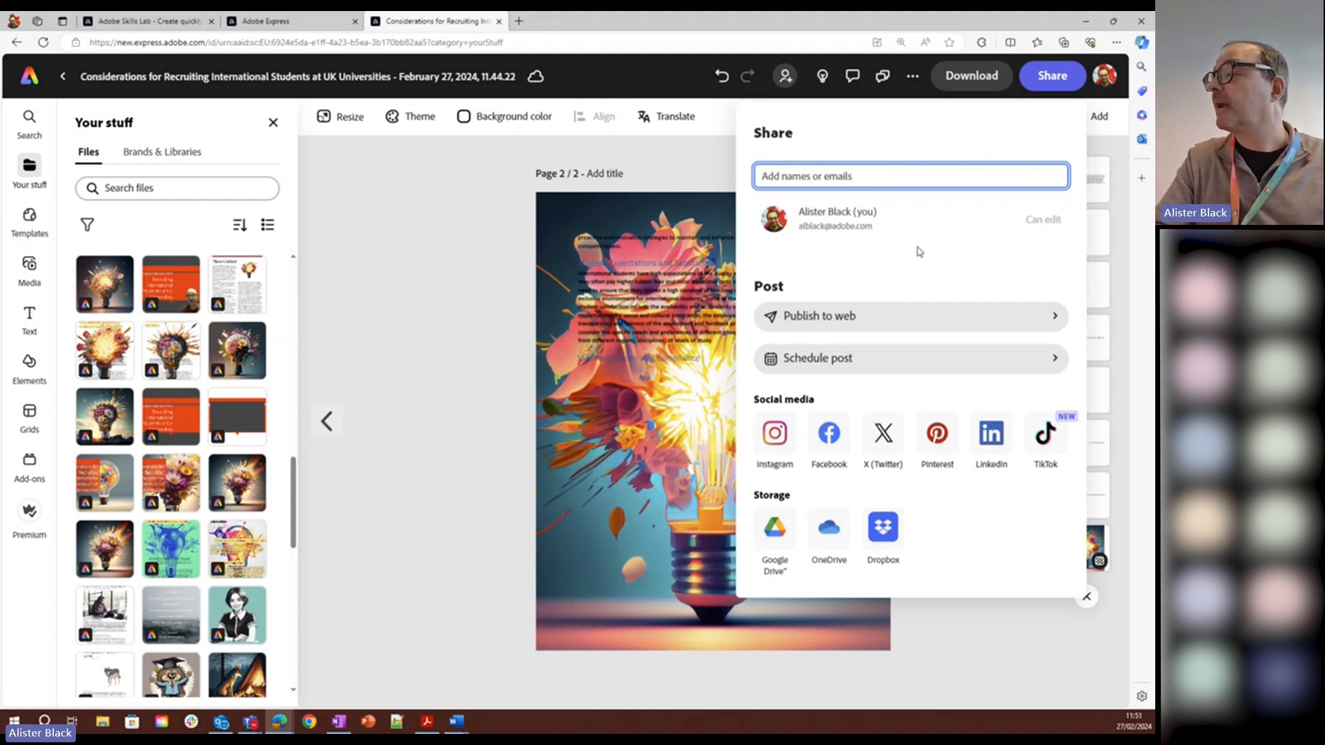
{"action": "left_click", "coordinate": [861, 325]}
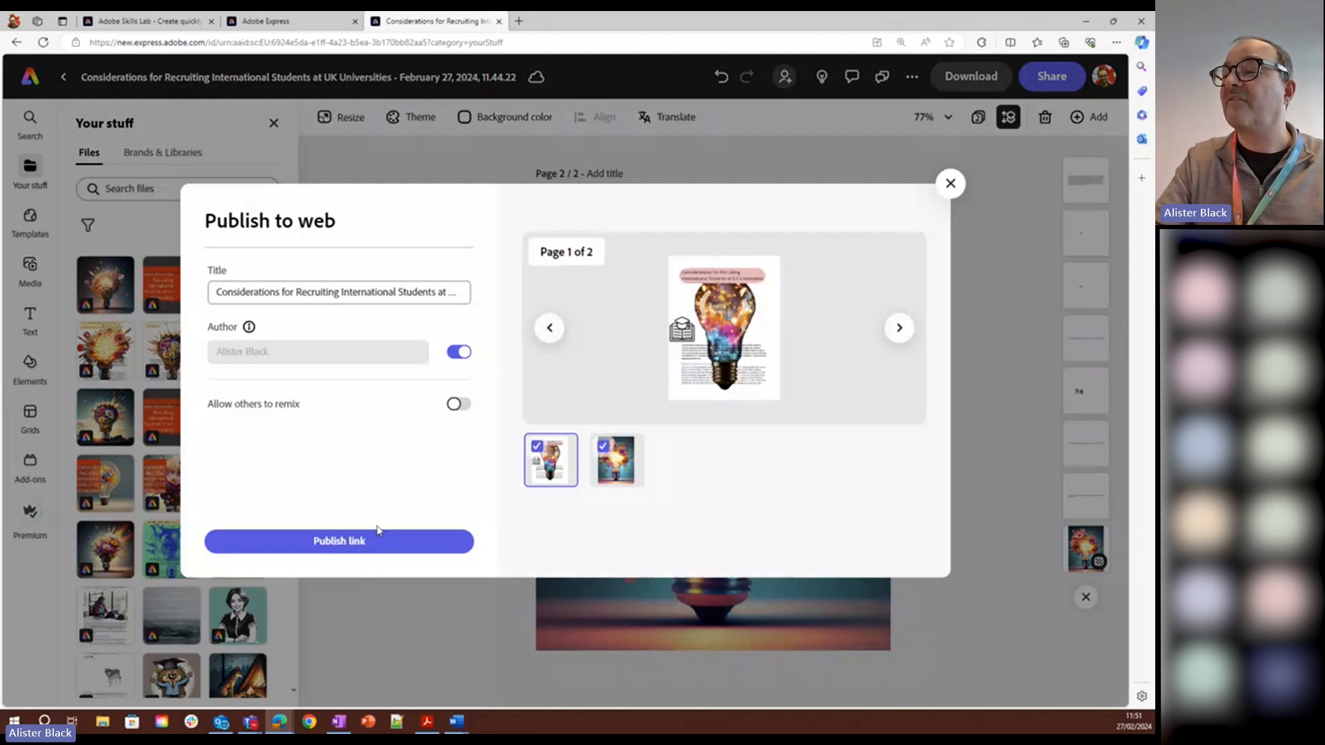
{"action": "left_click", "coordinate": [339, 542]}
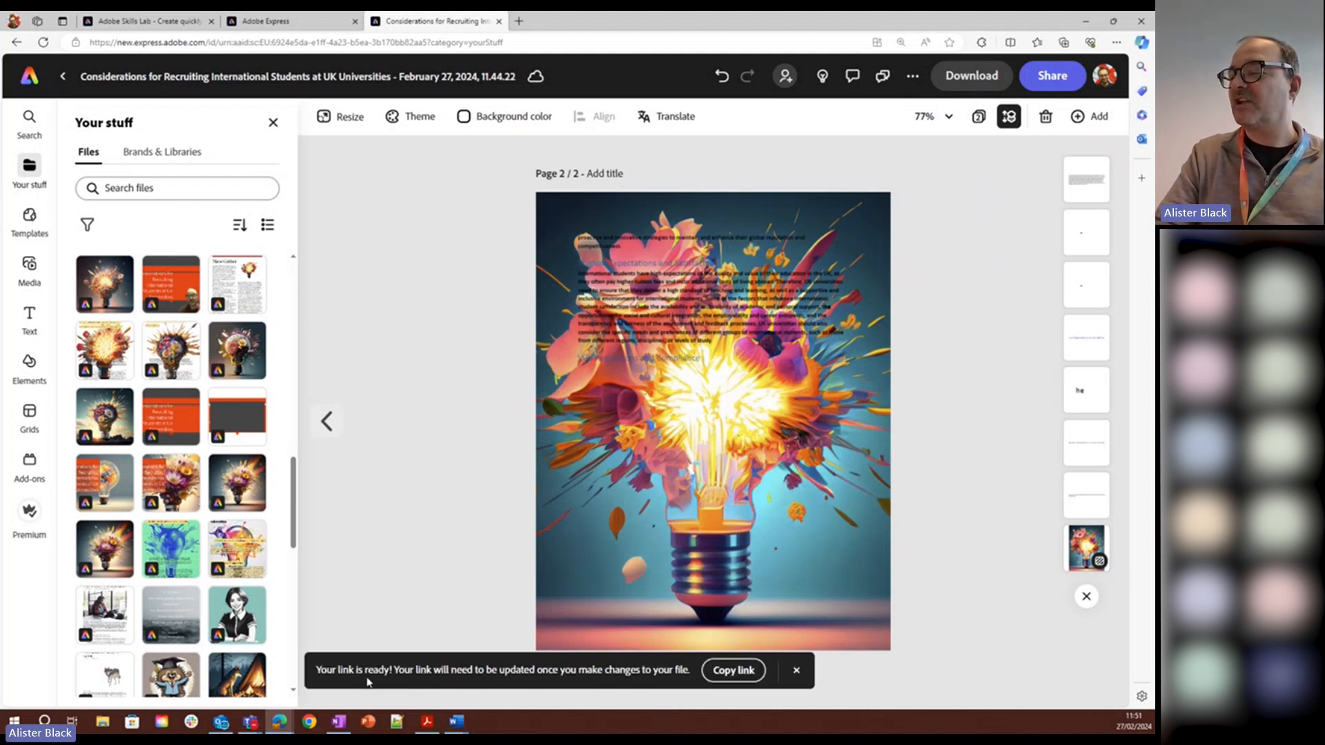
{"action": "left_click", "coordinate": [737, 671]}
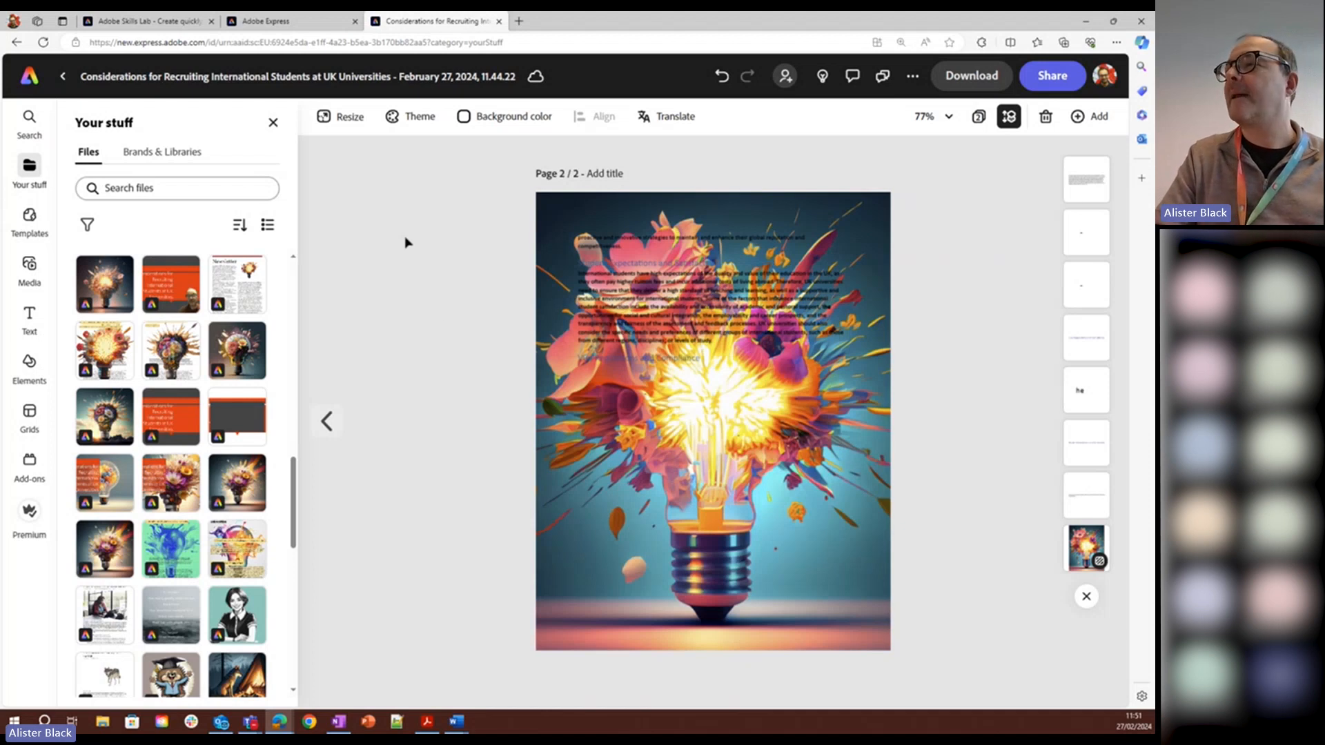
Step: Leave the document, resume the Adobe Skills Lab webpage session and present that webpage full screen
{"action": "left_click", "coordinate": [29, 76]}
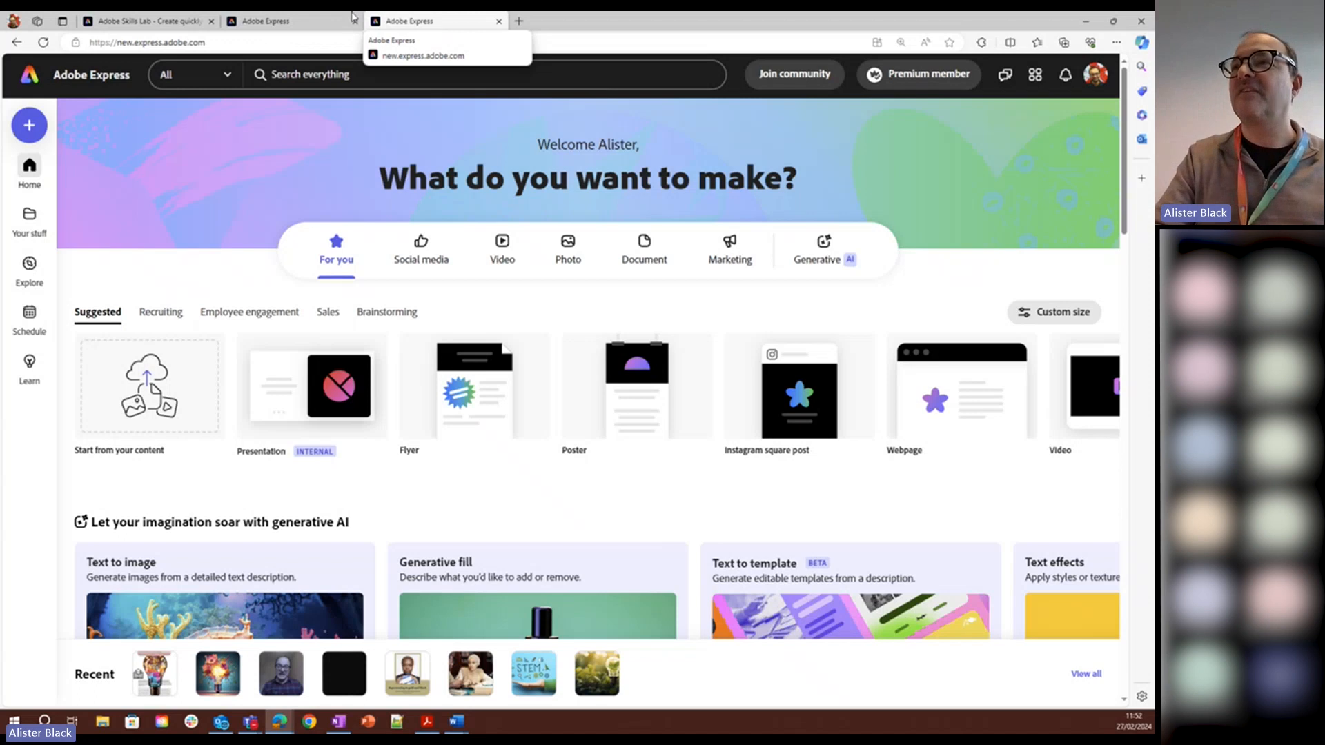
{"action": "left_click", "coordinate": [153, 22]}
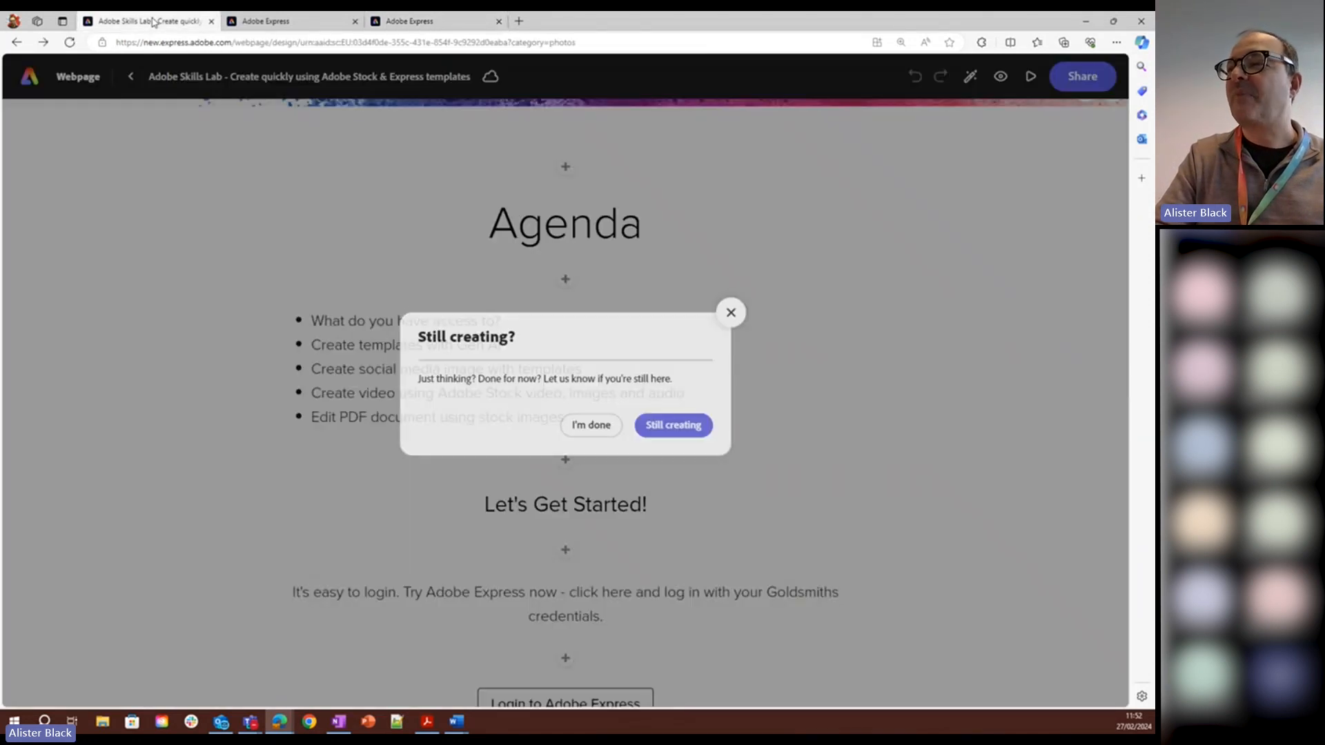
{"action": "left_click", "coordinate": [666, 423]}
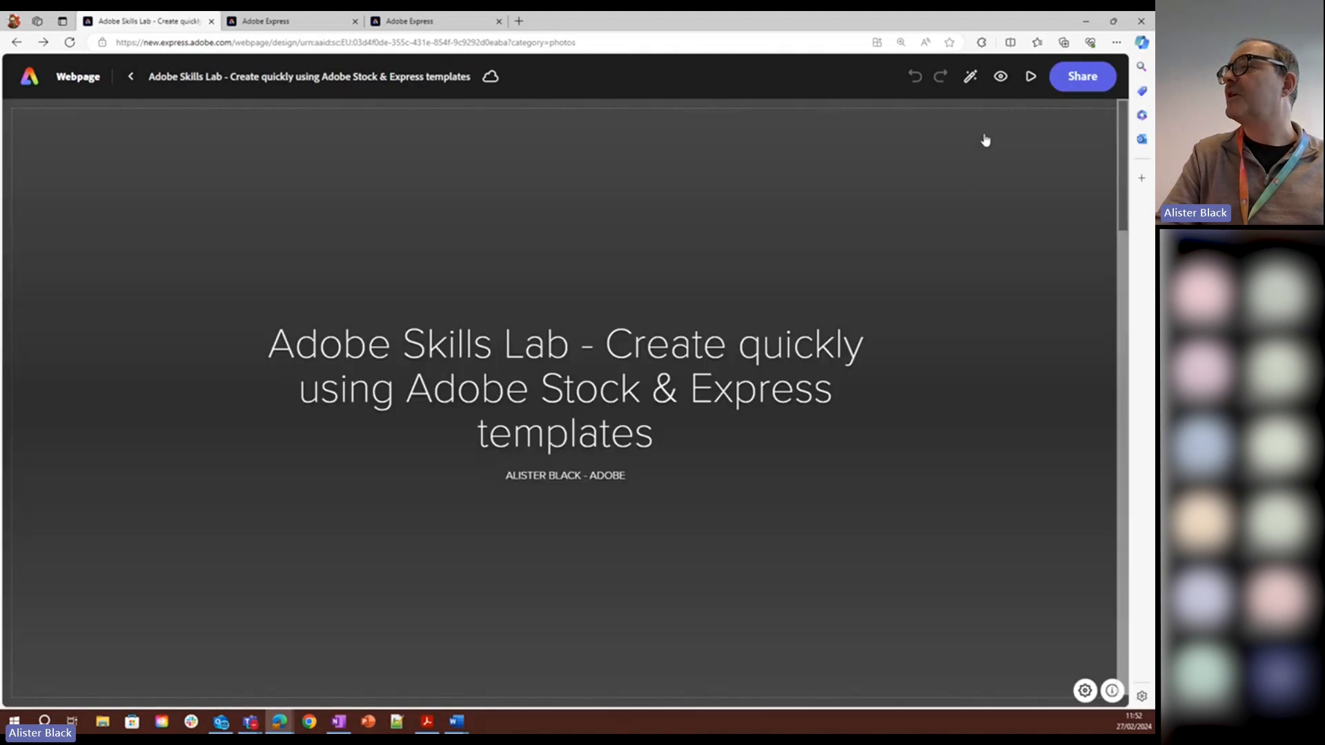
{"action": "left_click", "coordinate": [1030, 76]}
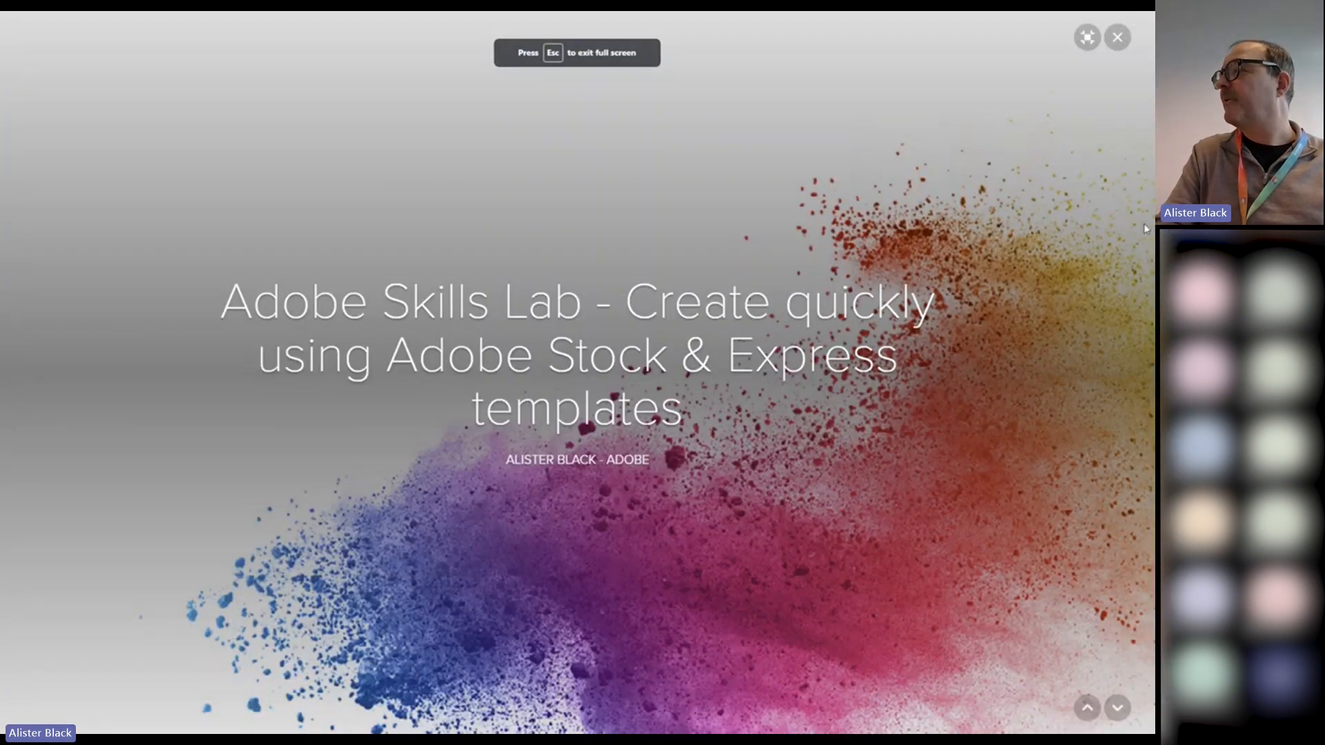
Step: Go through the presented webpage past the agenda, examining the Get Certified badging courses and the Digital Edge Awards section
{"action": "left_click", "coordinate": [1116, 707]}
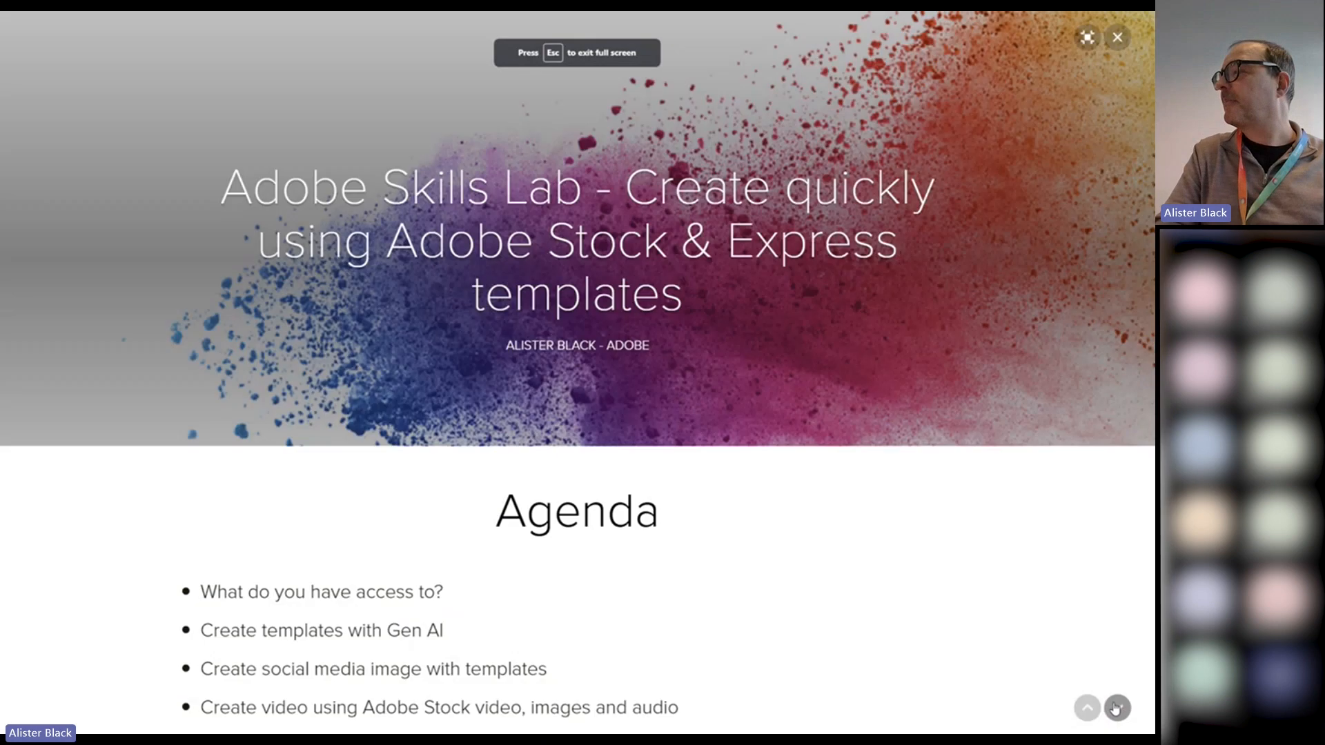
{"action": "left_click", "coordinate": [1116, 707]}
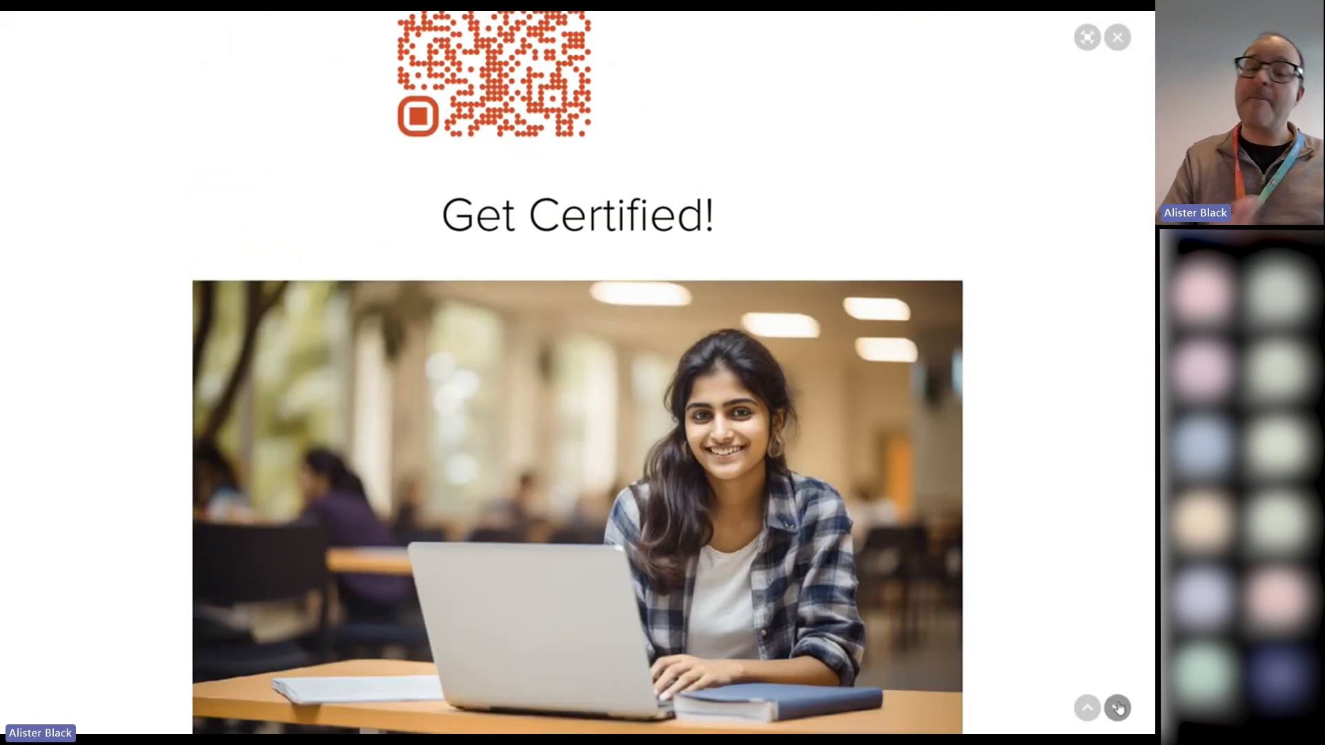
{"action": "left_click", "coordinate": [1119, 708]}
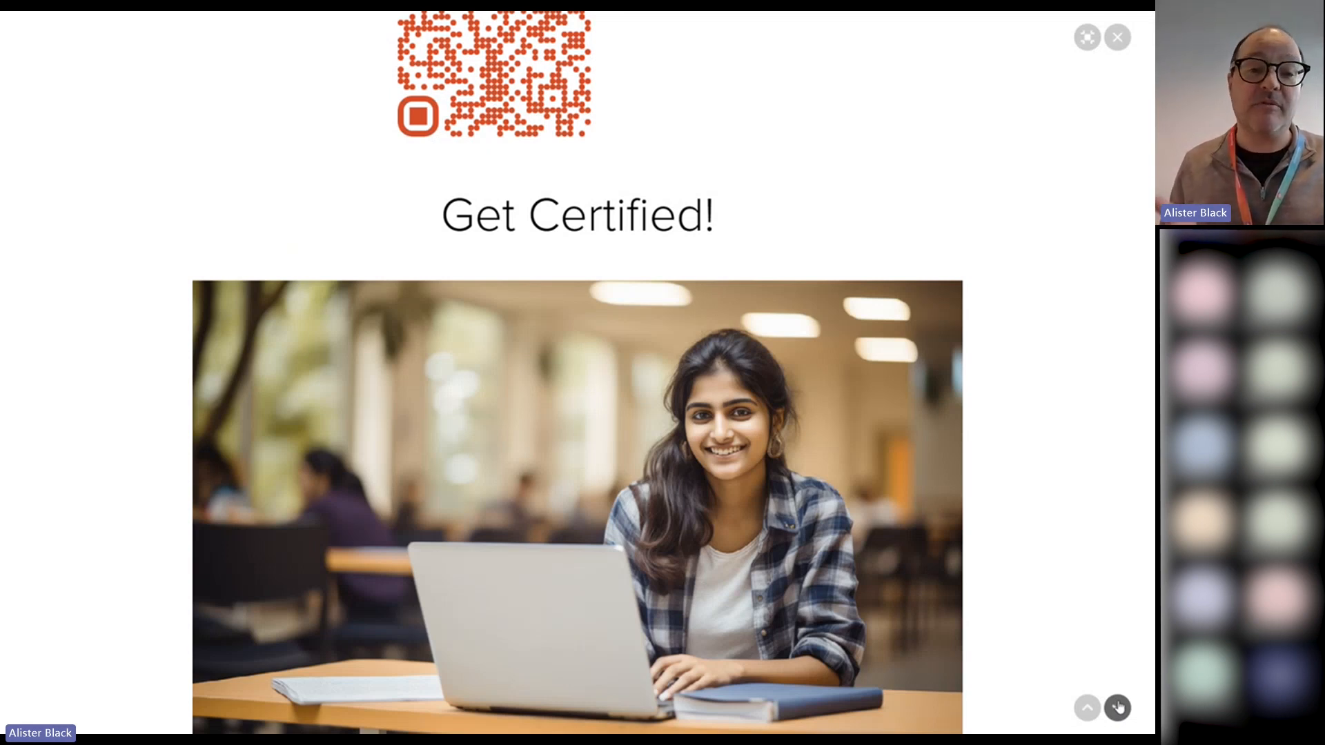
{"action": "left_click", "coordinate": [1118, 707]}
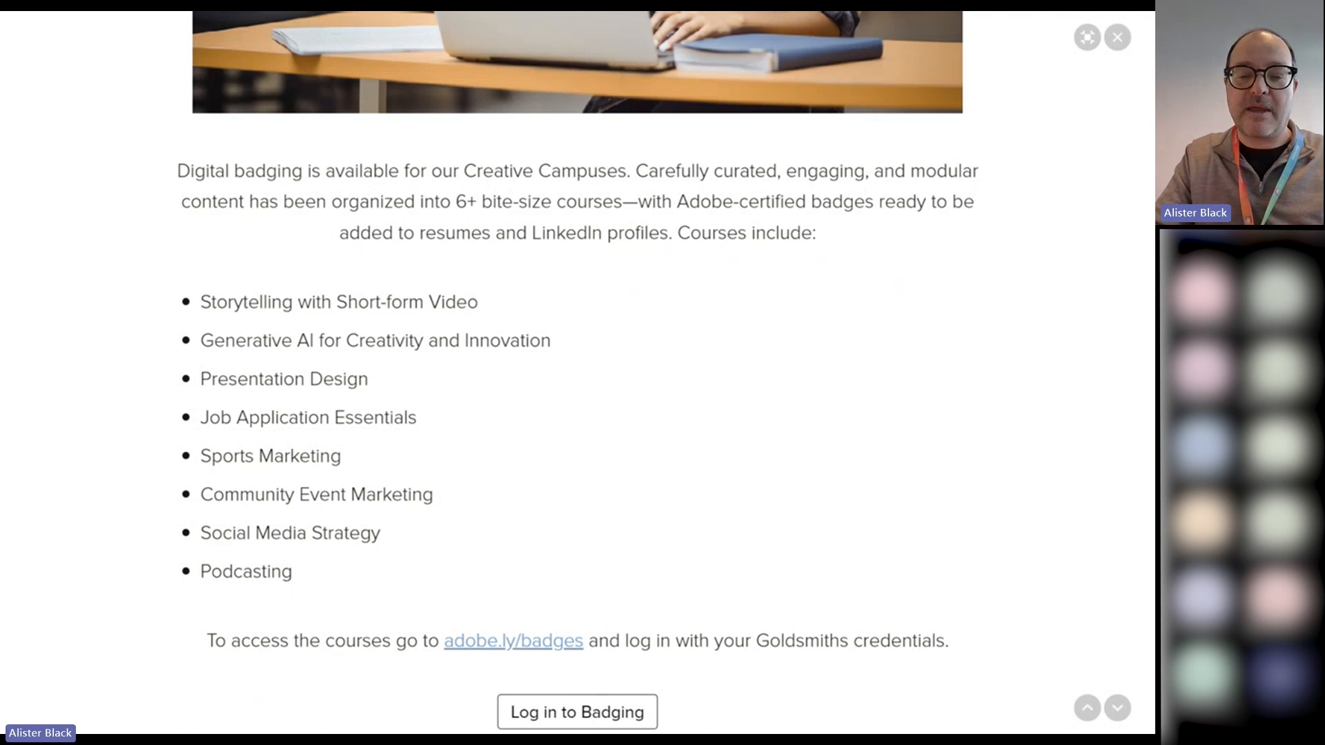
{"action": "key", "text": "alt+Tab"}
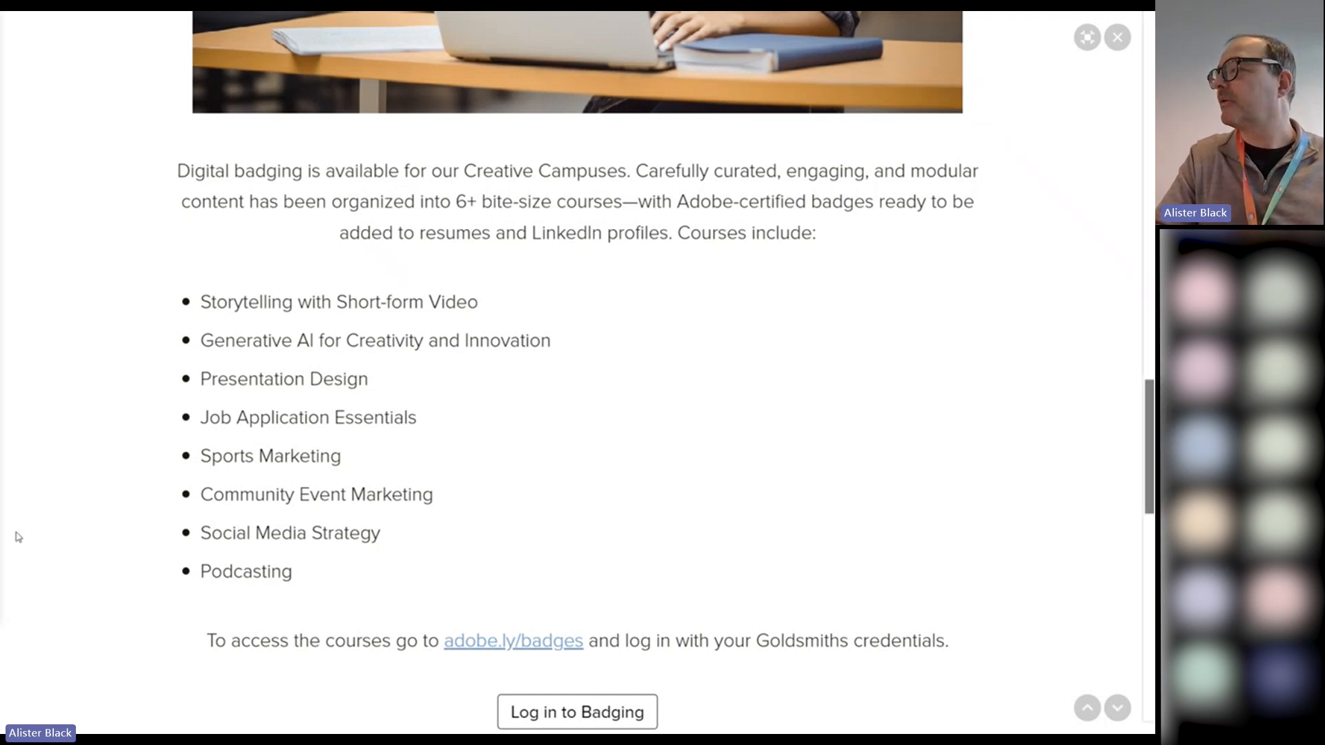
{"action": "left_click_drag", "start_coordinate": [1148, 445], "coordinate": [1149, 575]}
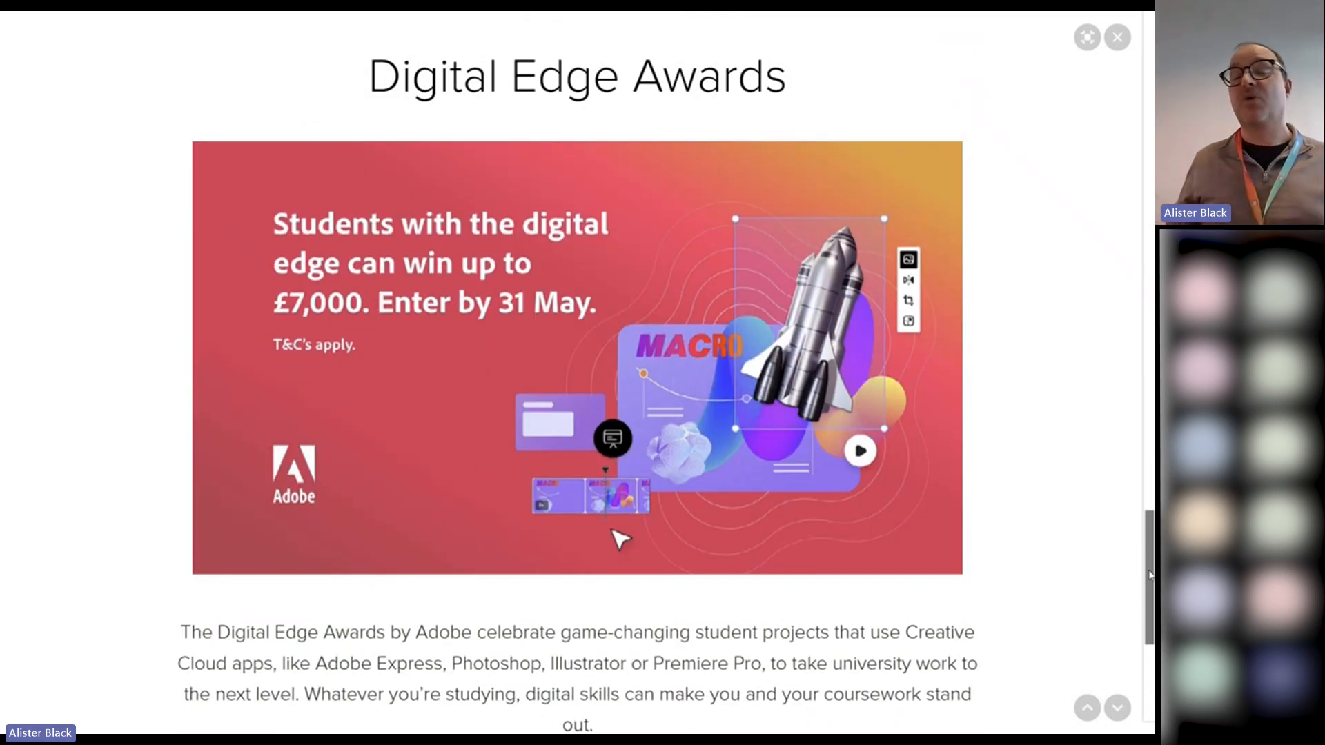